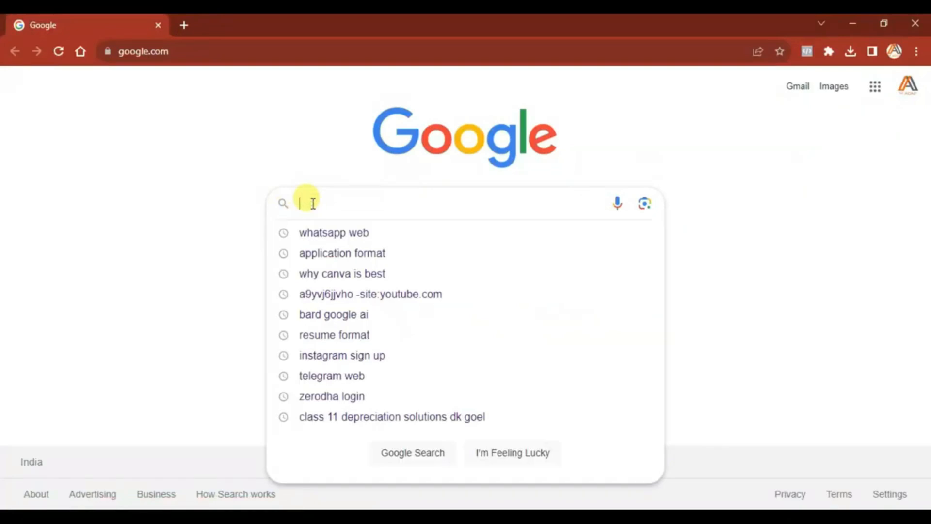
- Search Google for canva.com and open the 'Canva: Visual Suite for Everyone' website
{"action": "type", "text": "CANVA.COM"}
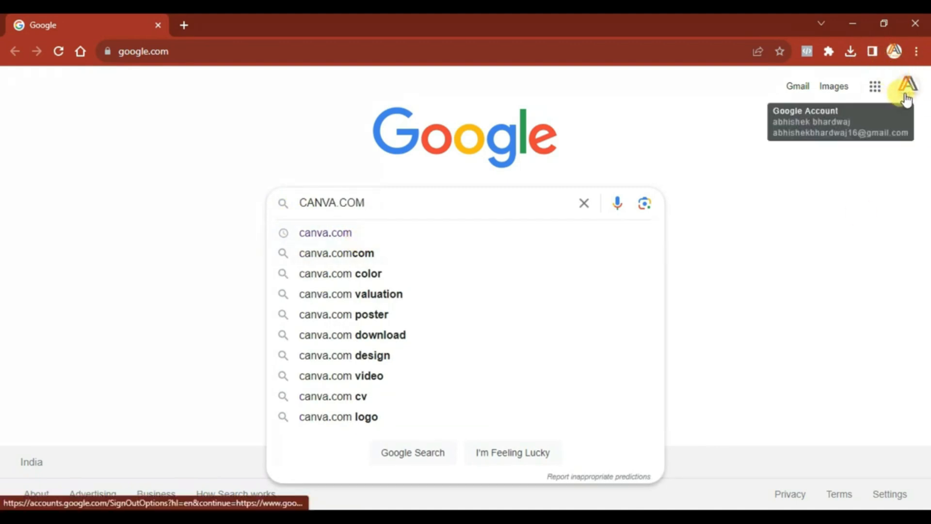
{"action": "left_click", "coordinate": [350, 237]}
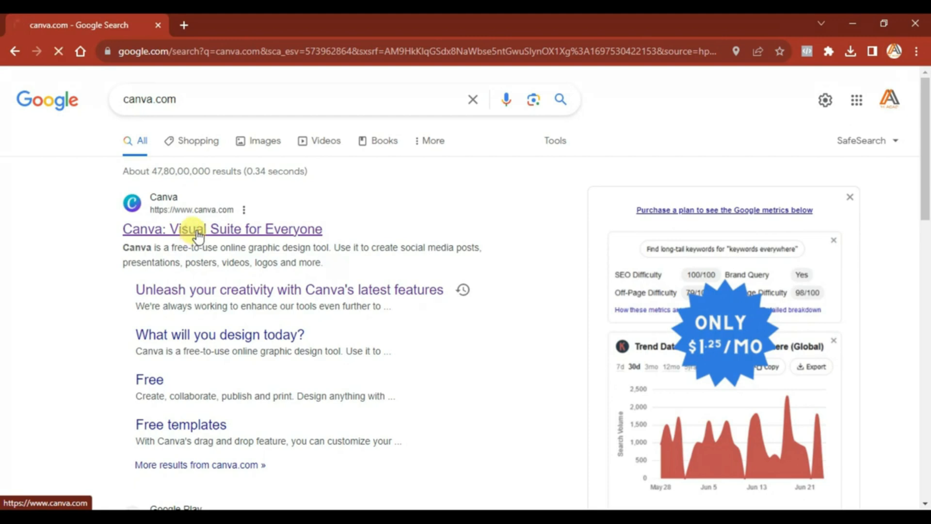
{"action": "left_click", "coordinate": [198, 235]}
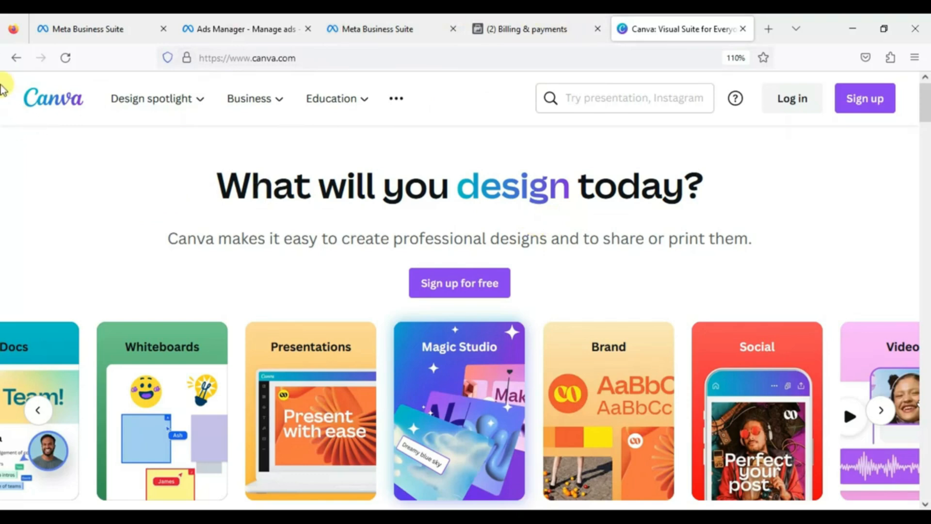
- Close the Billing, Ads Manager and Meta Business Suite tabs, discarding the unsaved Facebook post
{"action": "left_click", "coordinate": [595, 29]}
{"action": "left_click", "coordinate": [453, 29]}
{"action": "left_click", "coordinate": [307, 29]}
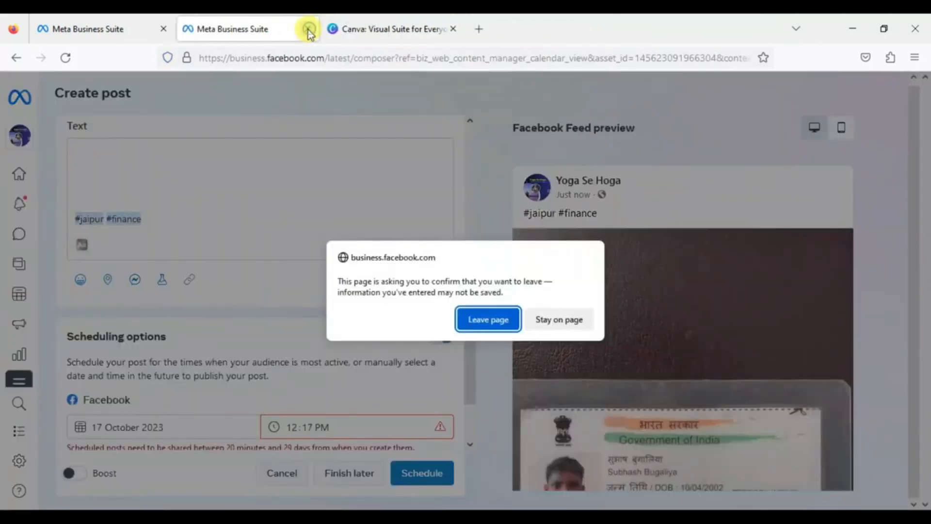
{"action": "left_click", "coordinate": [482, 317]}
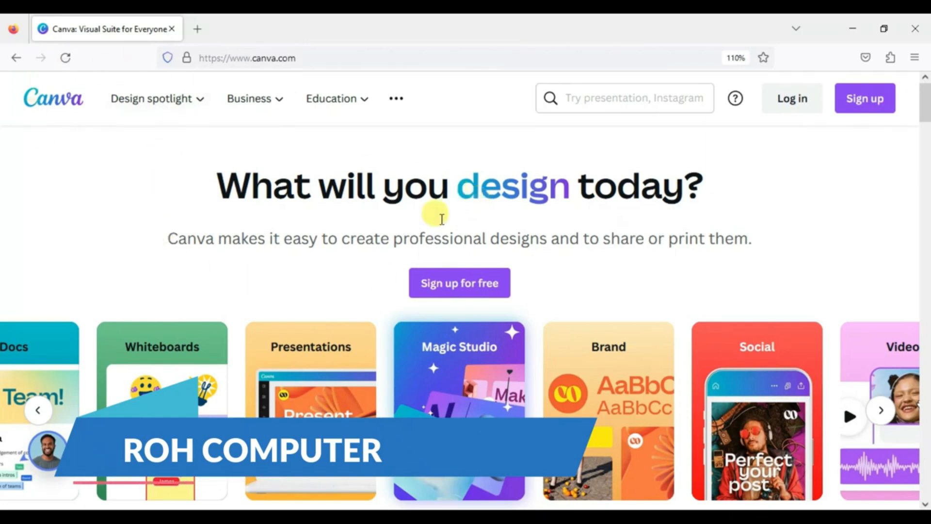
{"action": "scroll", "coordinate": [330, 270], "scroll_direction": "down", "scroll_amount": 8}
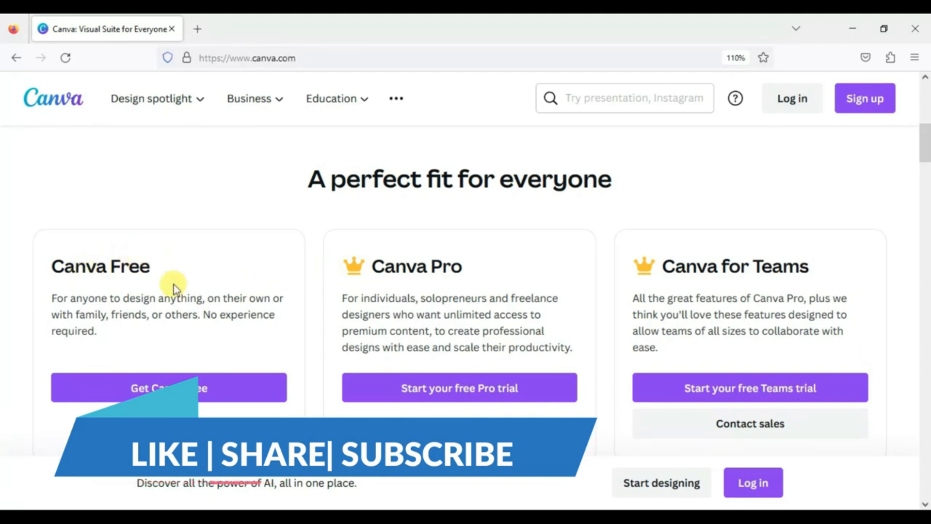
{"action": "scroll", "coordinate": [184, 276], "scroll_direction": "down", "scroll_amount": 3}
{"action": "scroll", "coordinate": [407, 194], "scroll_direction": "up", "scroll_amount": 3}
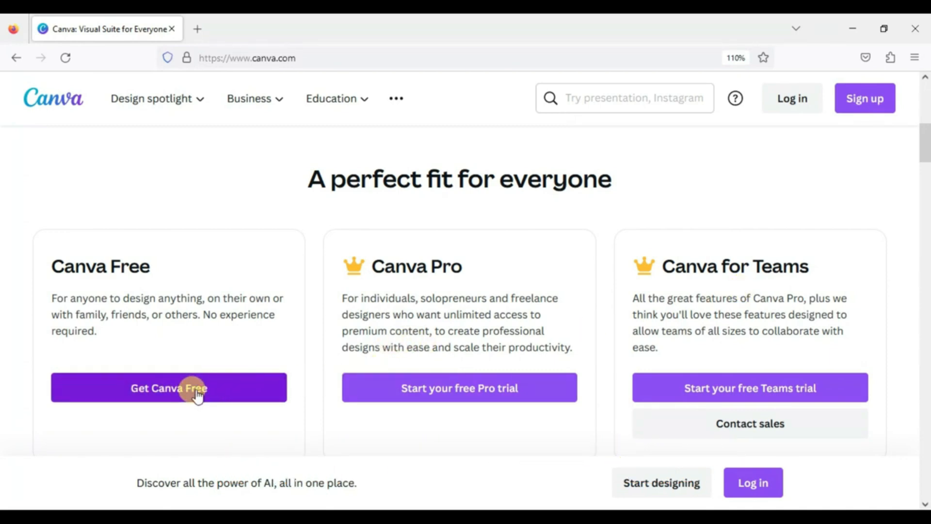
{"action": "scroll", "coordinate": [197, 390], "scroll_direction": "up", "scroll_amount": 5}
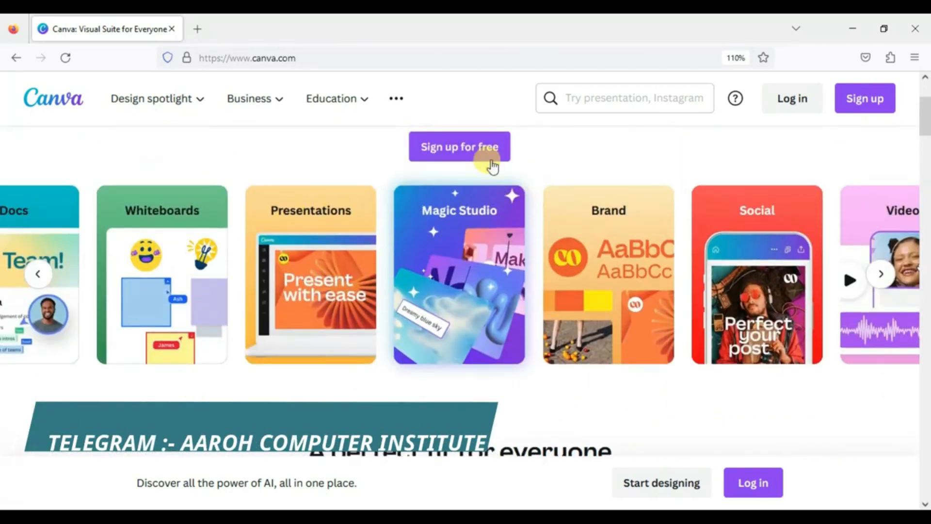
- Sign up to Canva using Continue with Google and pick a Google account
{"action": "left_click", "coordinate": [860, 110]}
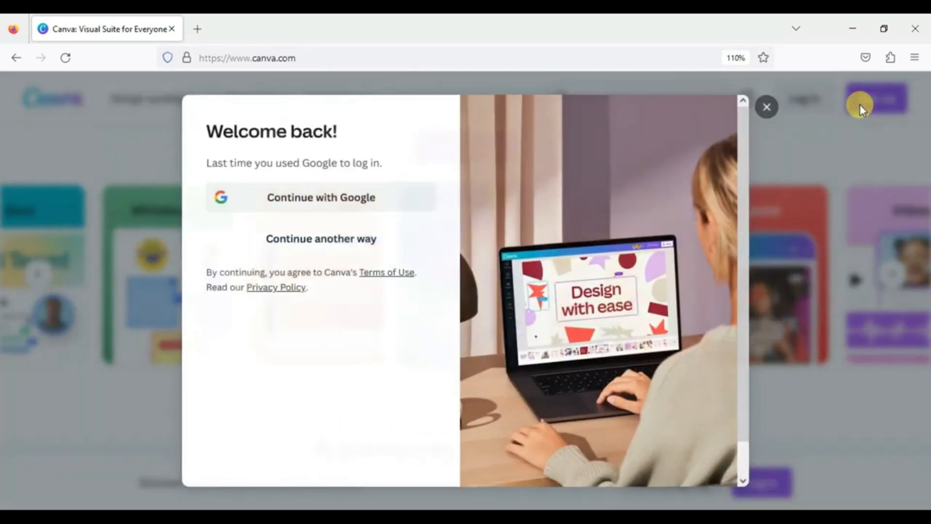
{"action": "left_click", "coordinate": [338, 210]}
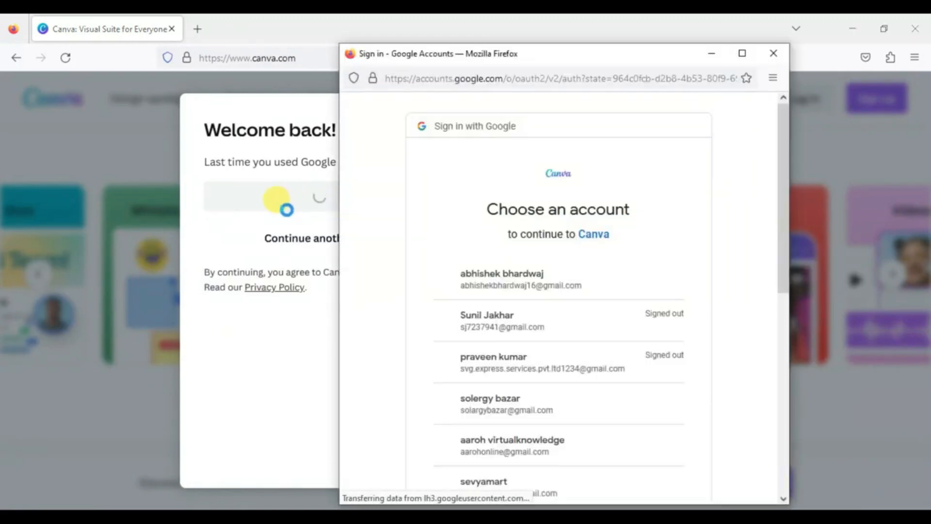
{"action": "scroll", "coordinate": [537, 379], "scroll_direction": "down", "scroll_amount": 5}
{"action": "scroll", "coordinate": [536, 378], "scroll_direction": "down", "scroll_amount": 2}
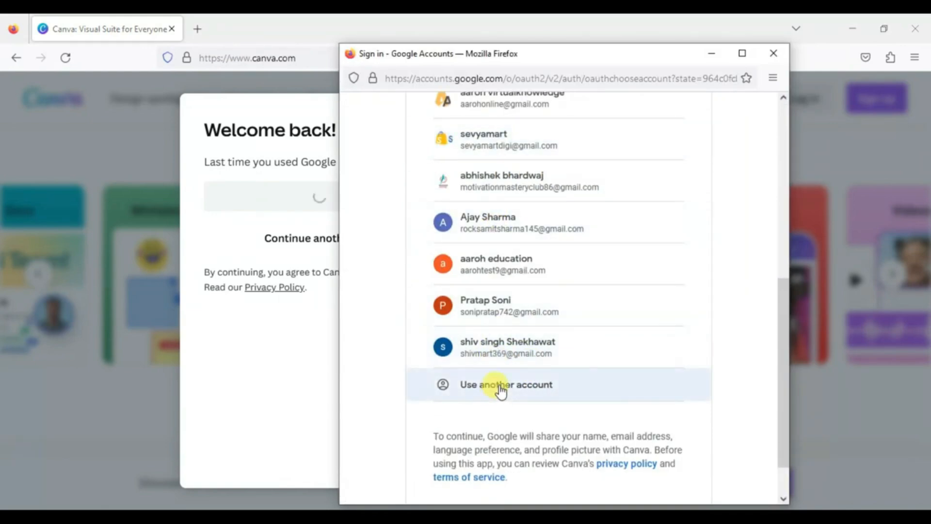
{"action": "scroll", "coordinate": [497, 366], "scroll_direction": "up", "scroll_amount": 6}
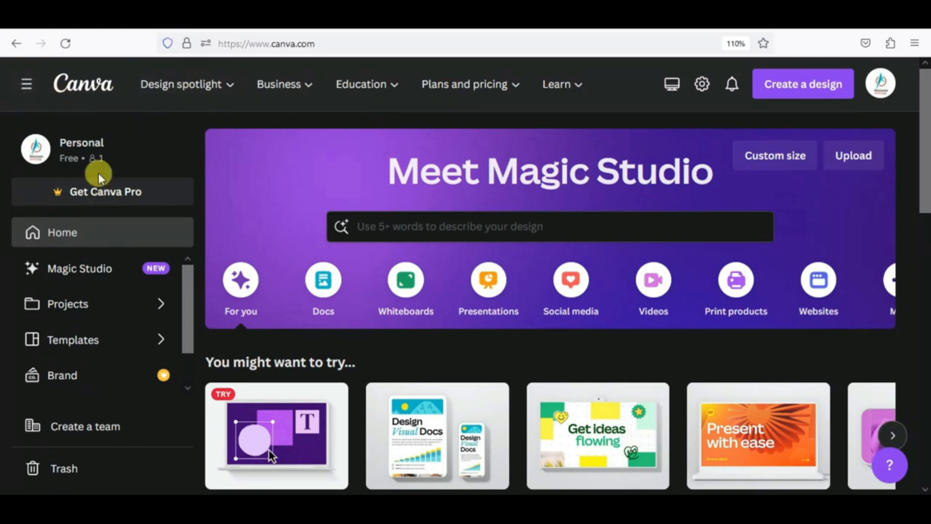
- Collapse and restore the home side panel twice, then show the Design spotlight menu
{"action": "left_click", "coordinate": [25, 91]}
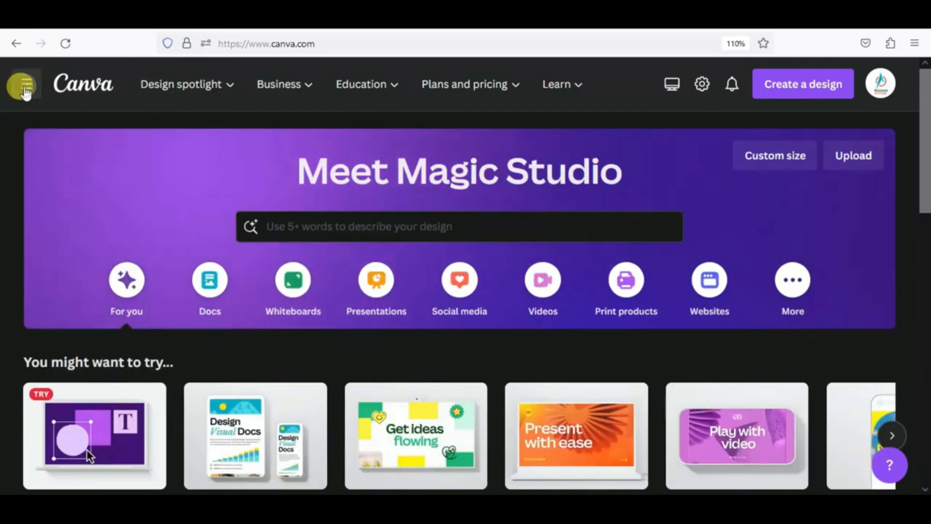
{"action": "left_click", "coordinate": [25, 92]}
{"action": "left_click", "coordinate": [25, 90]}
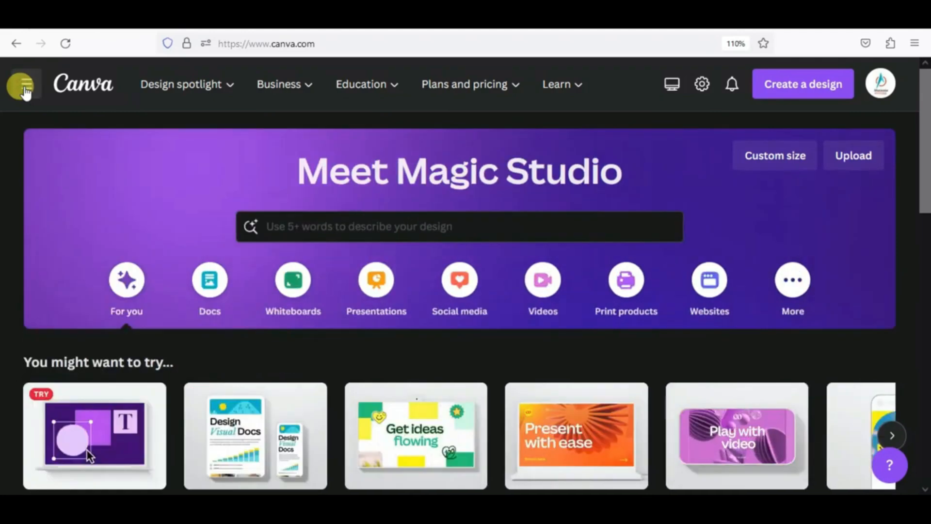
{"action": "left_click", "coordinate": [25, 90]}
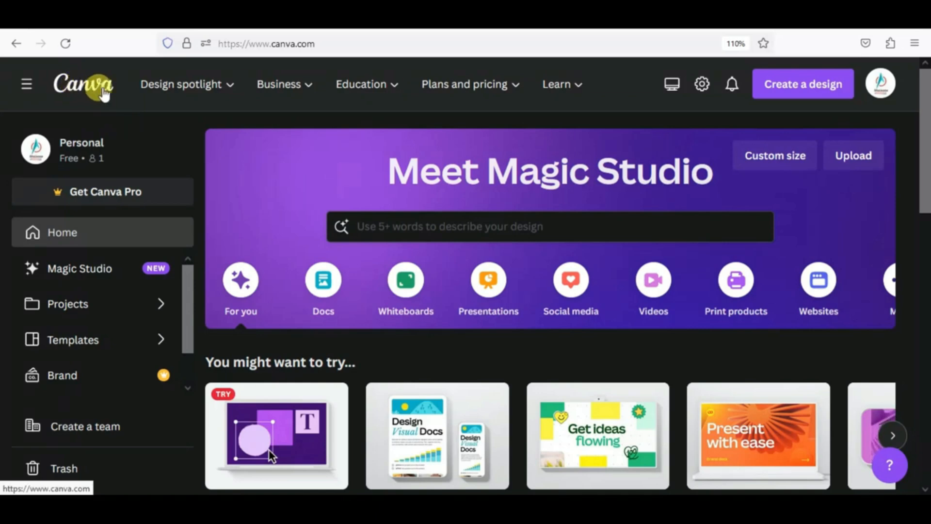
{"action": "mouse_move", "coordinate": [155, 96]}
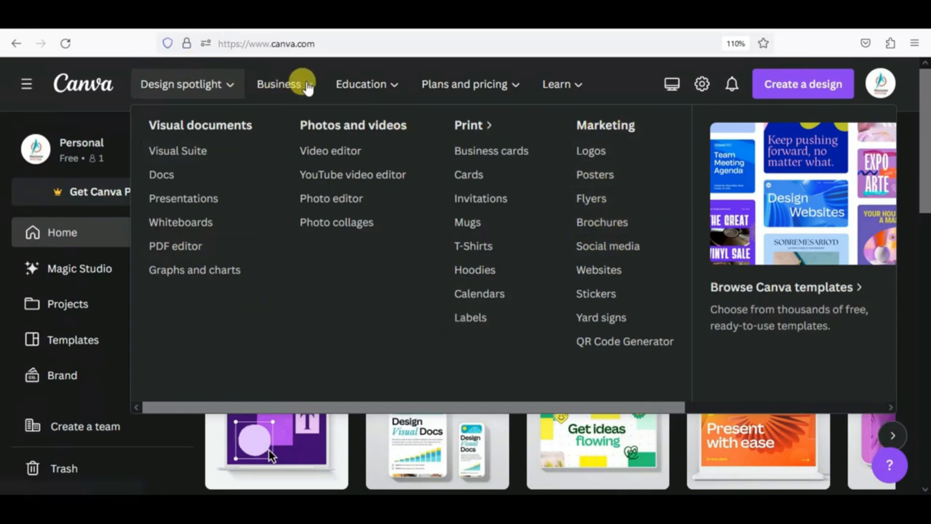
{"action": "mouse_move", "coordinate": [289, 92]}
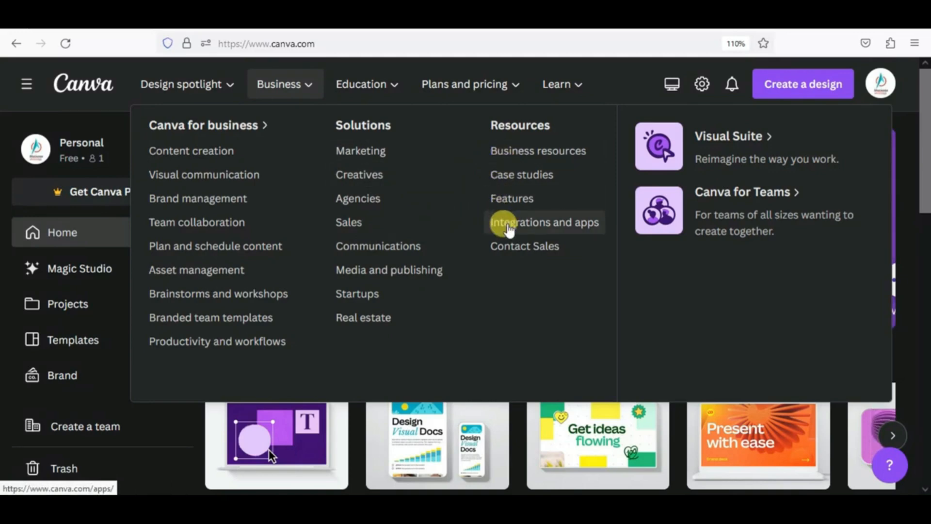
{"action": "mouse_move", "coordinate": [378, 86]}
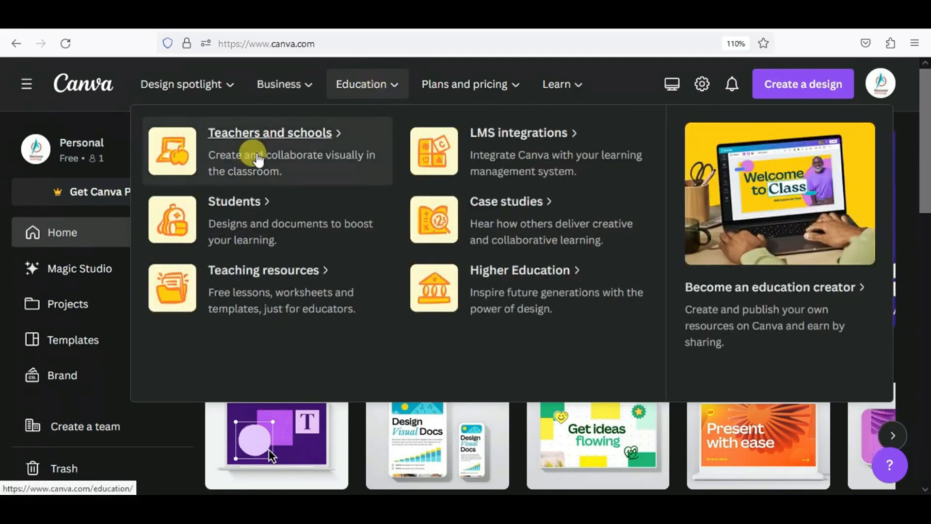
{"action": "mouse_move", "coordinate": [465, 85]}
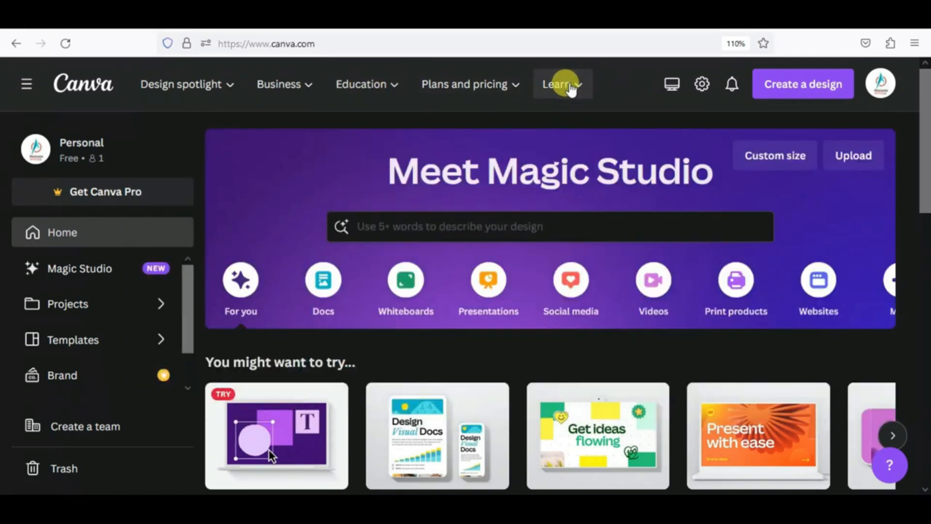
{"action": "mouse_move", "coordinate": [571, 89]}
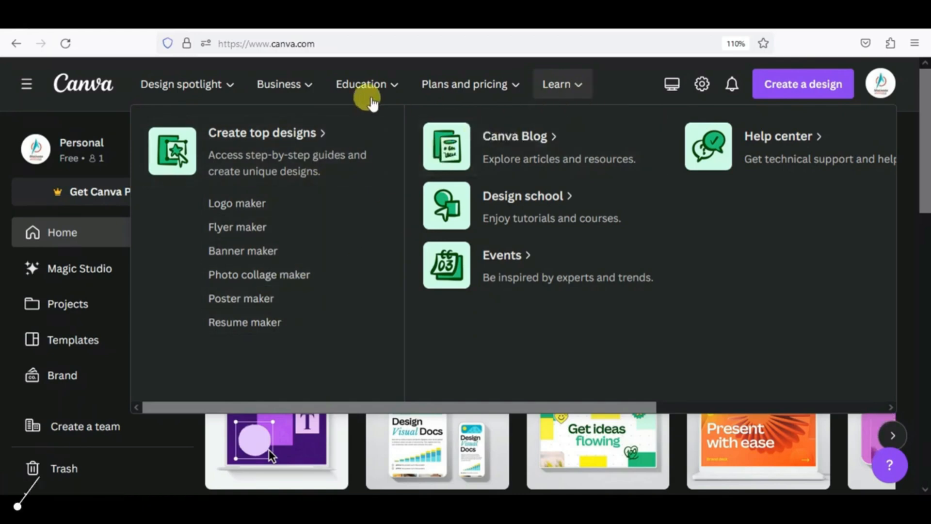
{"action": "left_click", "coordinate": [184, 95]}
{"action": "mouse_move", "coordinate": [545, 82]}
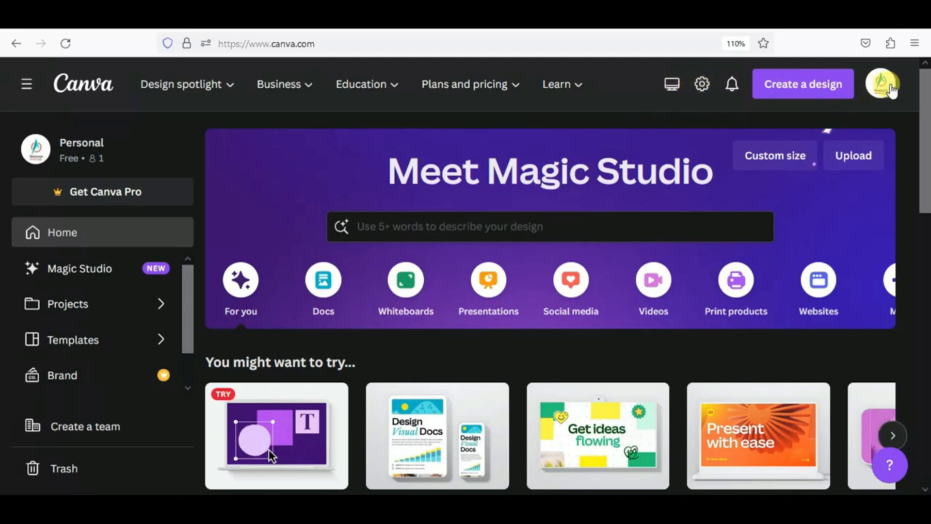
- In account settings, switch the Captions accessibility toggle on and back off, then view Login & security
{"action": "left_click", "coordinate": [701, 86]}
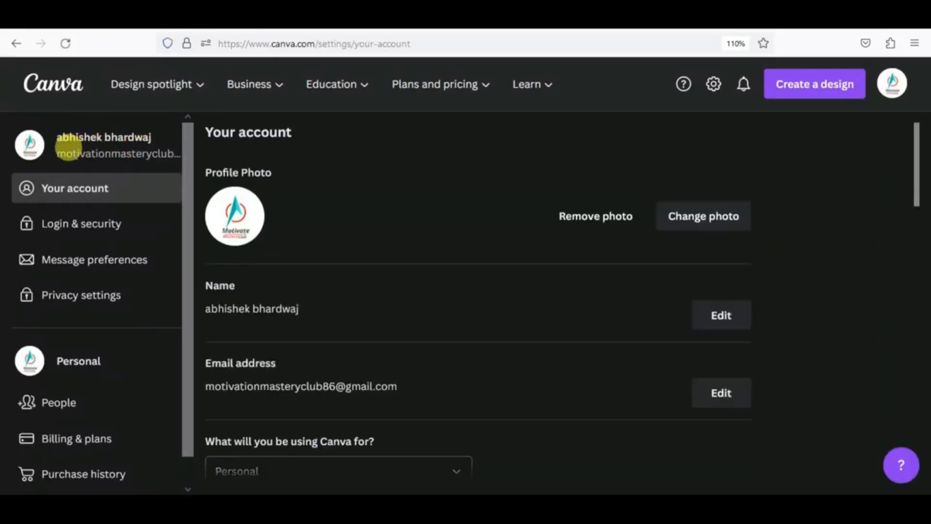
{"action": "scroll", "coordinate": [323, 309], "scroll_direction": "down", "scroll_amount": 3}
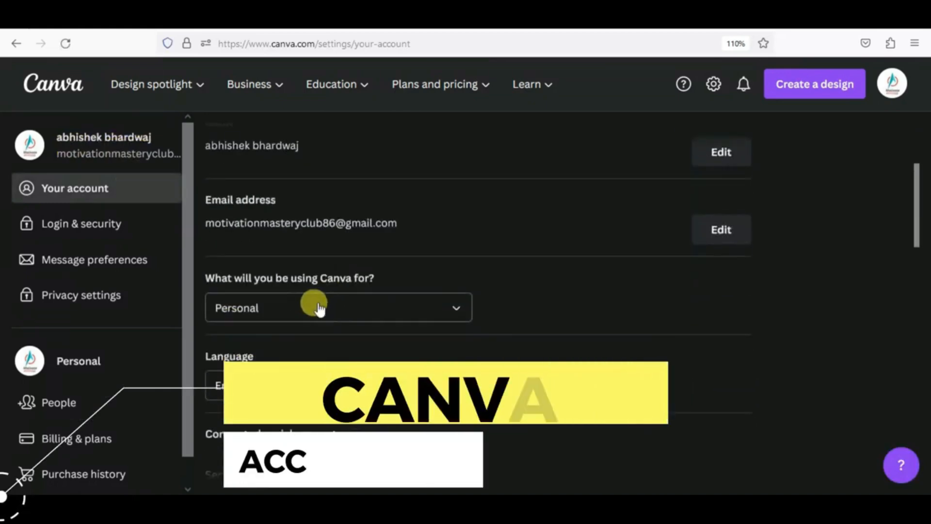
{"action": "scroll", "coordinate": [294, 266], "scroll_direction": "down", "scroll_amount": 3}
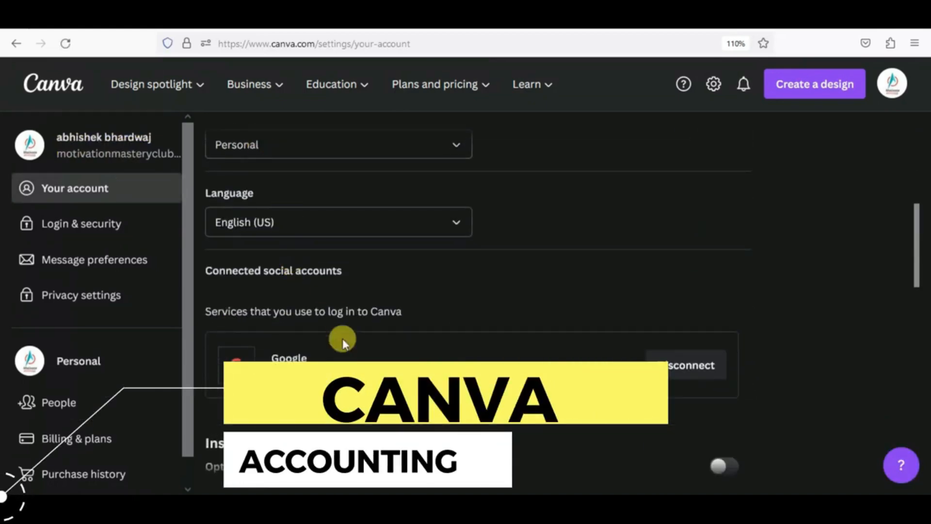
{"action": "scroll", "coordinate": [342, 338], "scroll_direction": "down", "scroll_amount": 4}
{"action": "scroll", "coordinate": [392, 331], "scroll_direction": "down", "scroll_amount": 4}
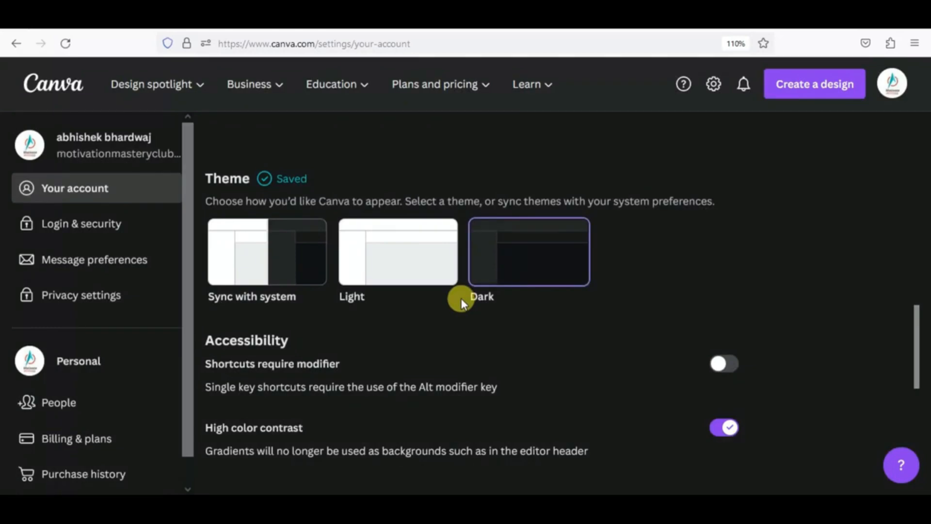
{"action": "scroll", "coordinate": [461, 298], "scroll_direction": "down", "scroll_amount": 3}
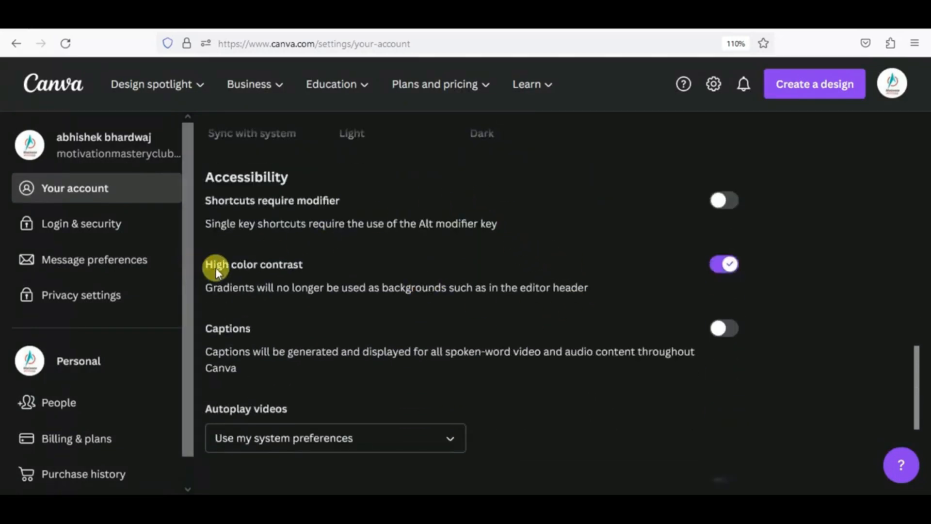
{"action": "scroll", "coordinate": [341, 343], "scroll_direction": "down", "scroll_amount": 2}
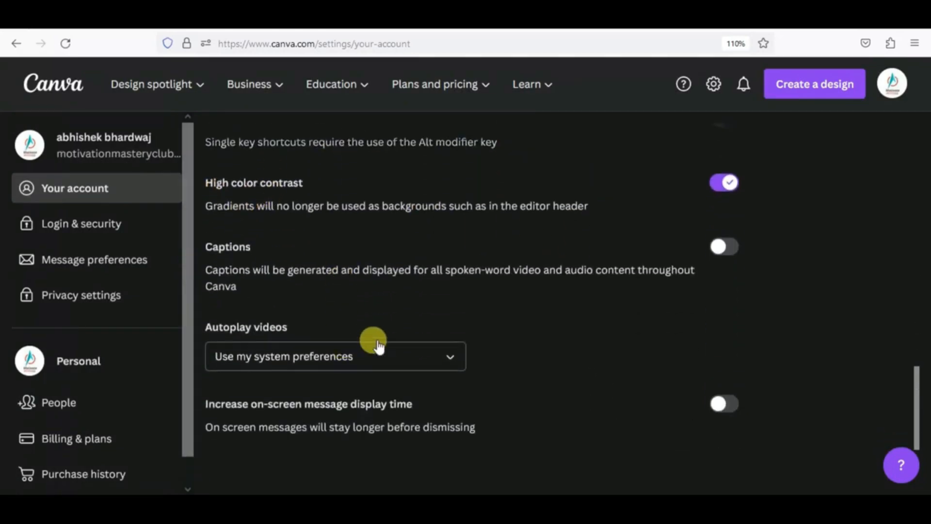
{"action": "left_click", "coordinate": [727, 246]}
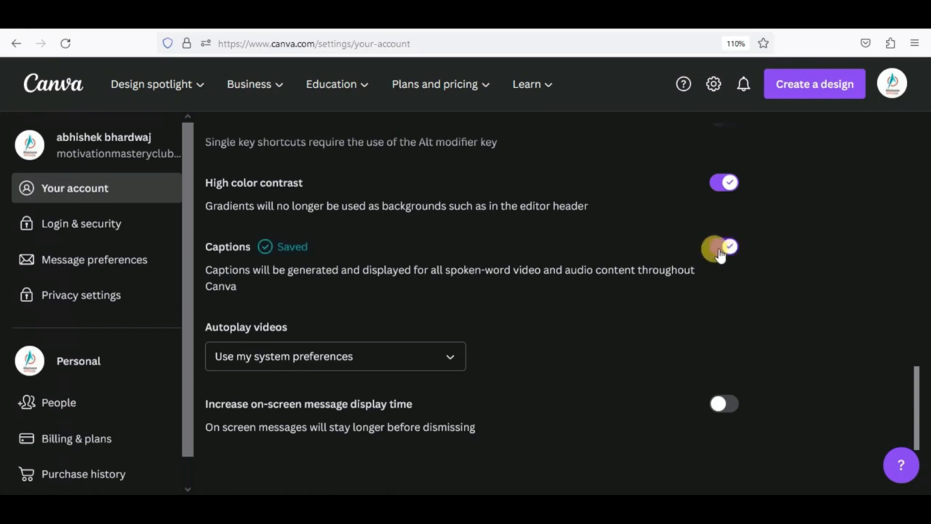
{"action": "left_click", "coordinate": [717, 251]}
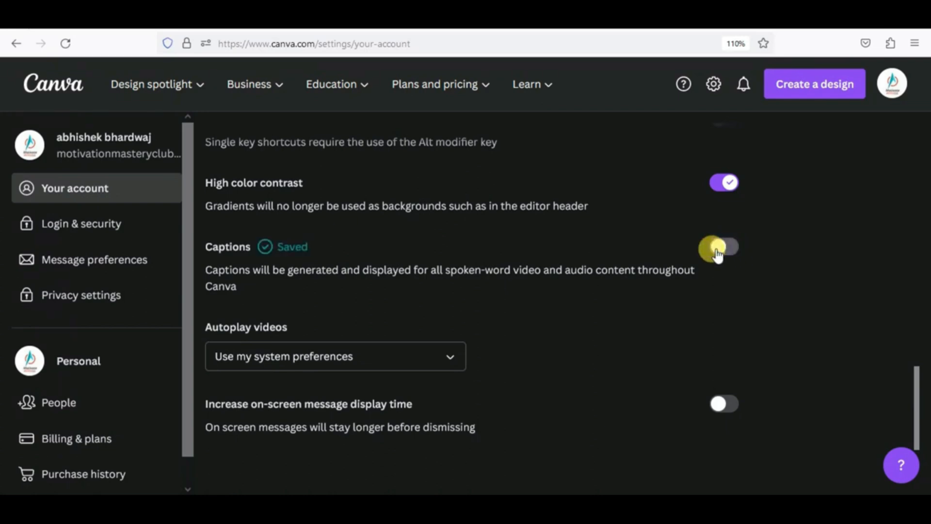
{"action": "left_click", "coordinate": [88, 230]}
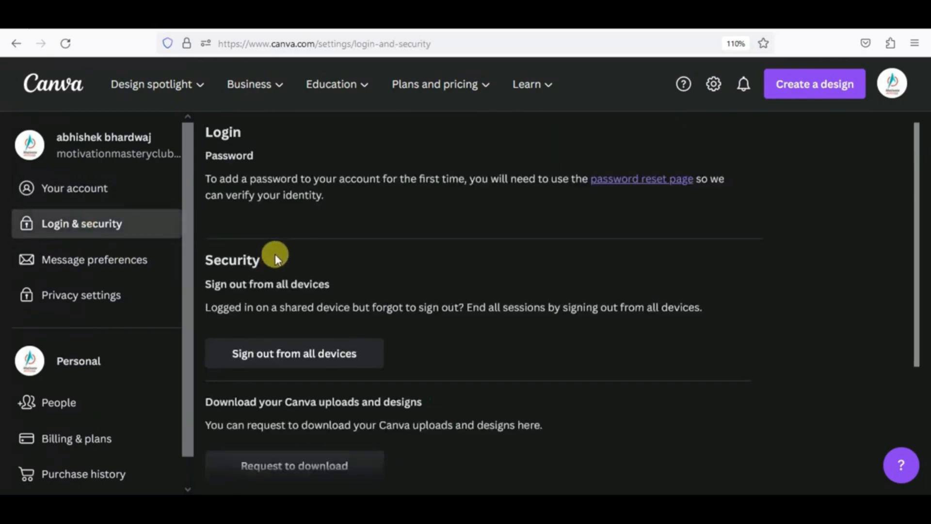
- Turn on What's New emails in Message preferences, keeping Design School emails on
{"action": "scroll", "coordinate": [269, 265], "scroll_direction": "down", "scroll_amount": 3}
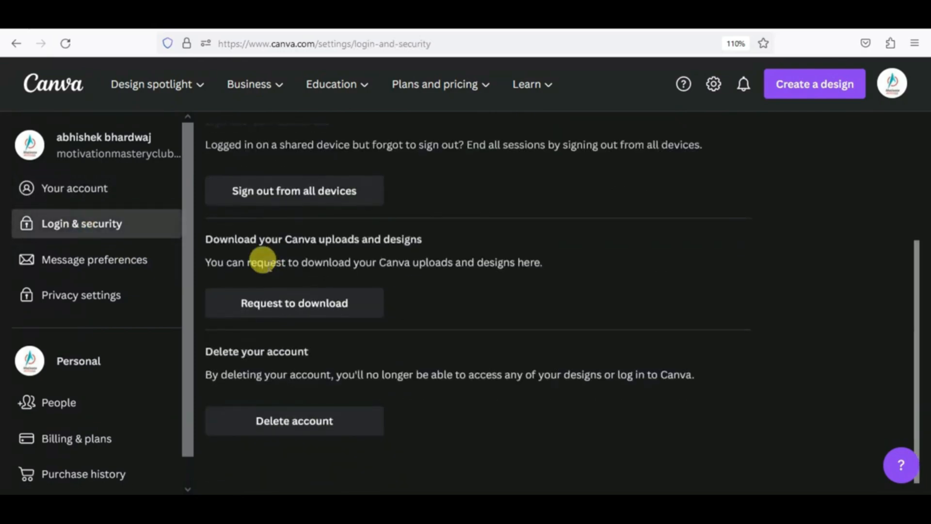
{"action": "scroll", "coordinate": [262, 260], "scroll_direction": "up", "scroll_amount": 3}
{"action": "left_click", "coordinate": [122, 258]}
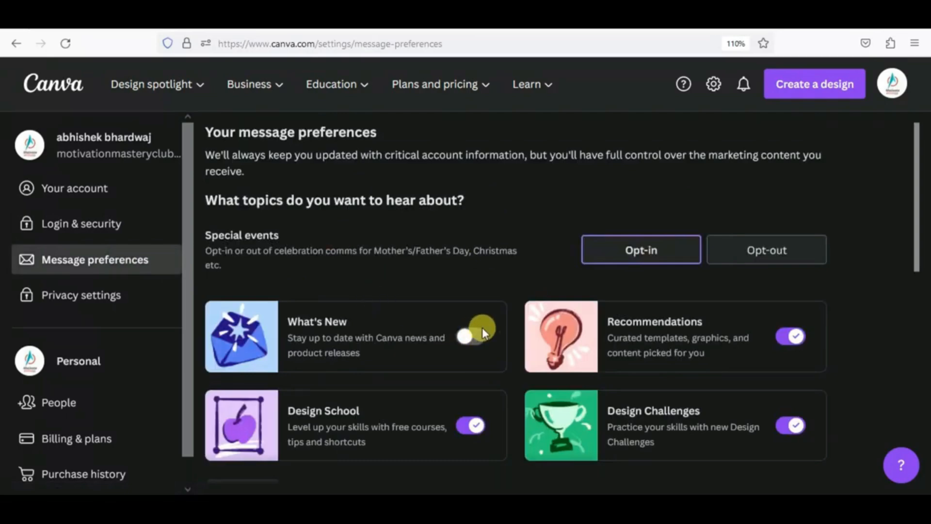
{"action": "left_click", "coordinate": [475, 426]}
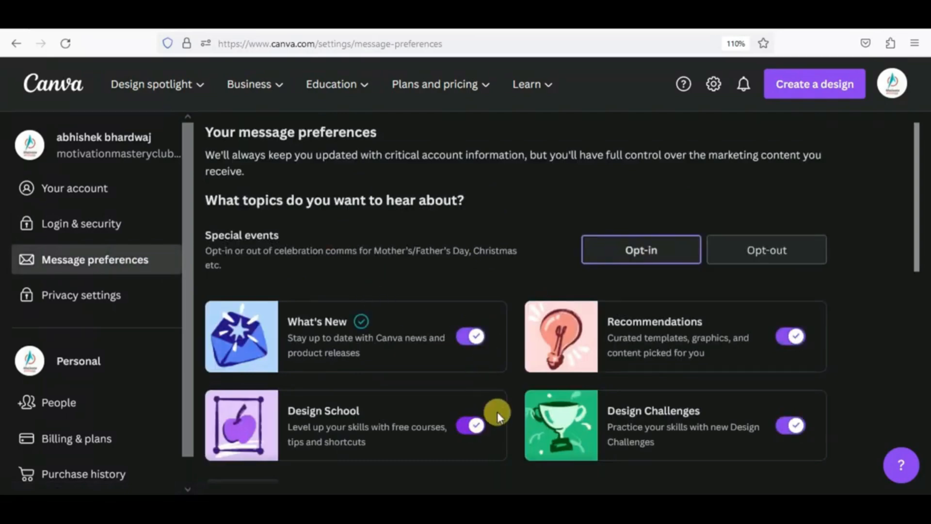
{"action": "left_click", "coordinate": [469, 424]}
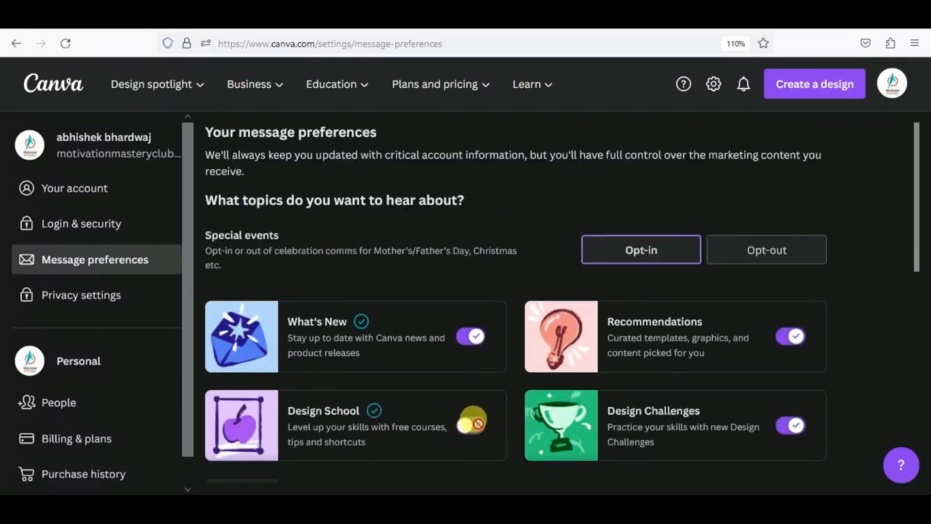
{"action": "left_click", "coordinate": [469, 424]}
- Switch on the Privacy setting allowing Canva to train AI on your content
{"action": "left_click", "coordinate": [109, 293]}
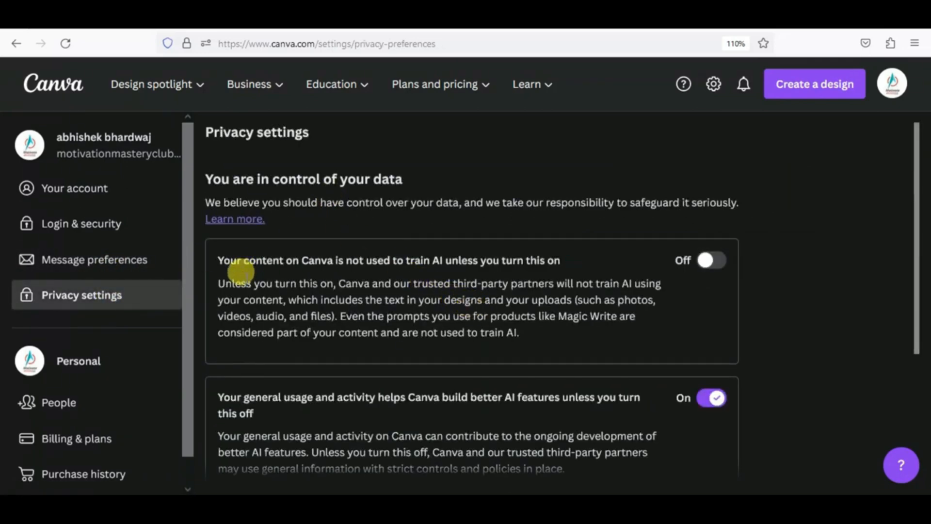
{"action": "scroll", "coordinate": [242, 274], "scroll_direction": "down", "scroll_amount": 2}
{"action": "left_click", "coordinate": [711, 178]}
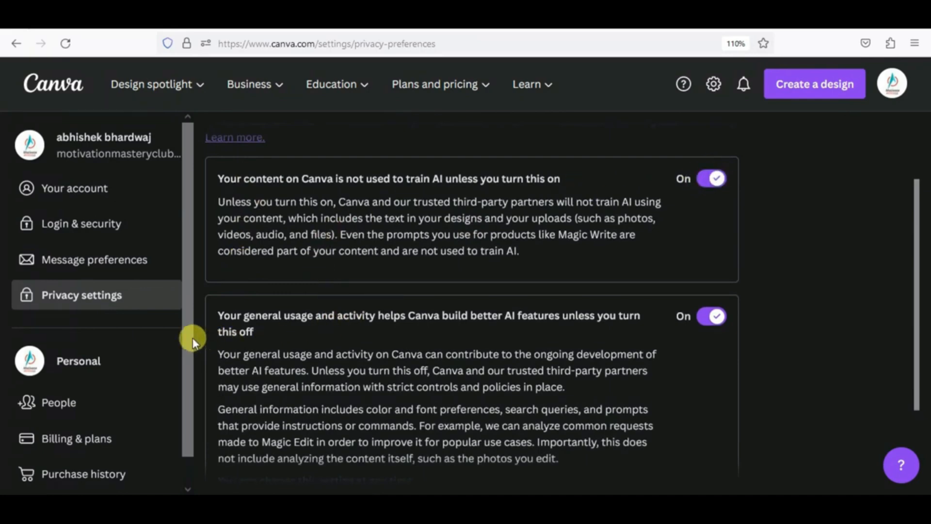
{"action": "scroll", "coordinate": [62, 357], "scroll_direction": "down", "scroll_amount": 1}
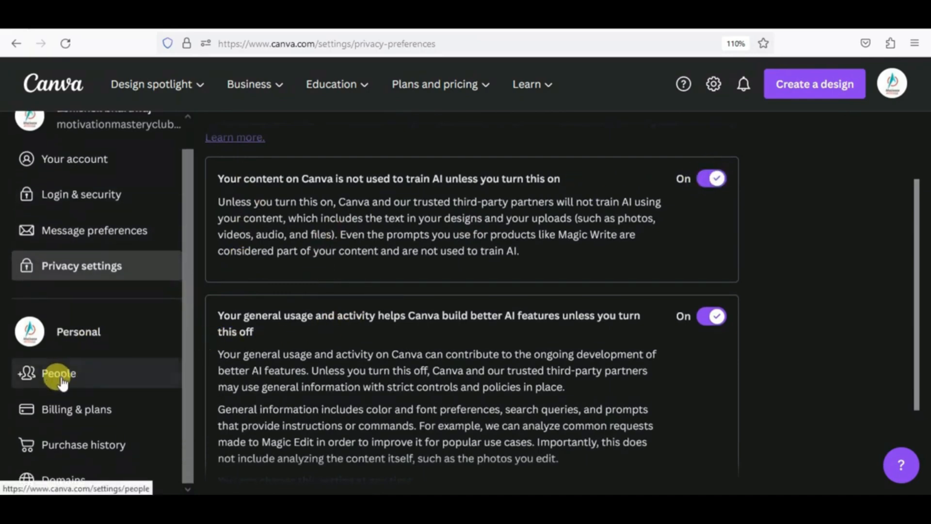
{"action": "left_click", "coordinate": [59, 373]}
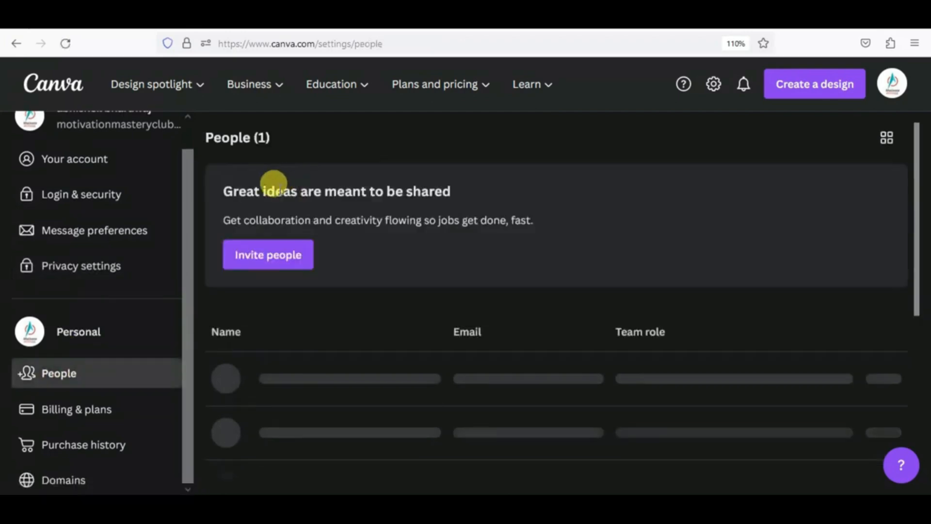
- View the Invite people form under People, close it, and go to Billing & plans
{"action": "scroll", "coordinate": [426, 376], "scroll_direction": "down", "scroll_amount": 1}
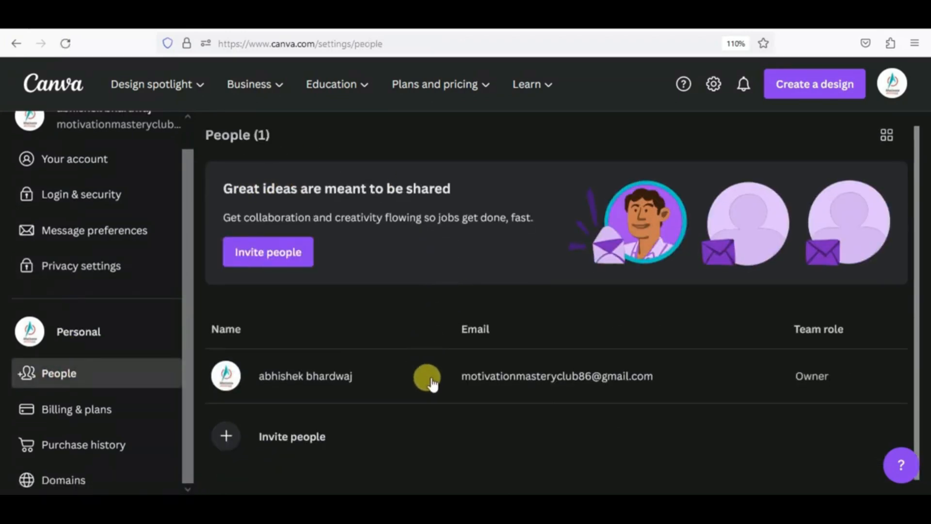
{"action": "left_click", "coordinate": [306, 435]}
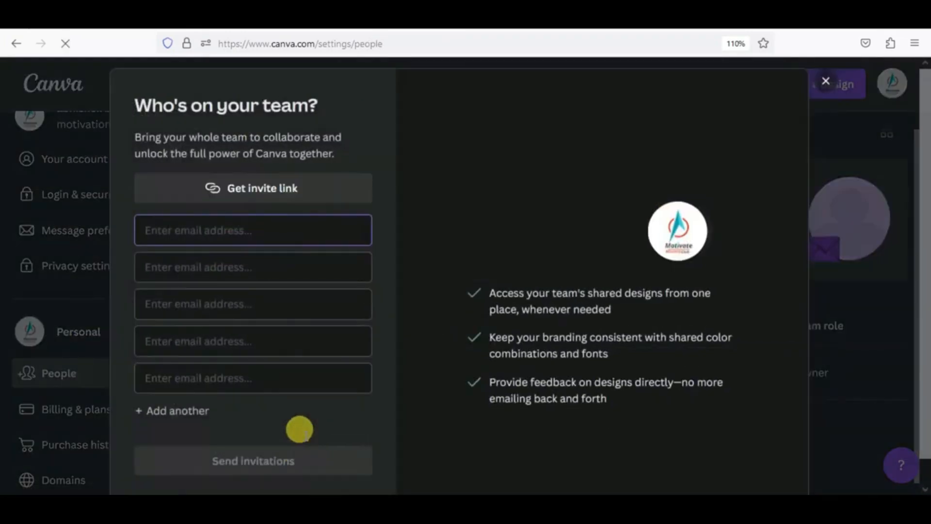
{"action": "left_click", "coordinate": [221, 233]}
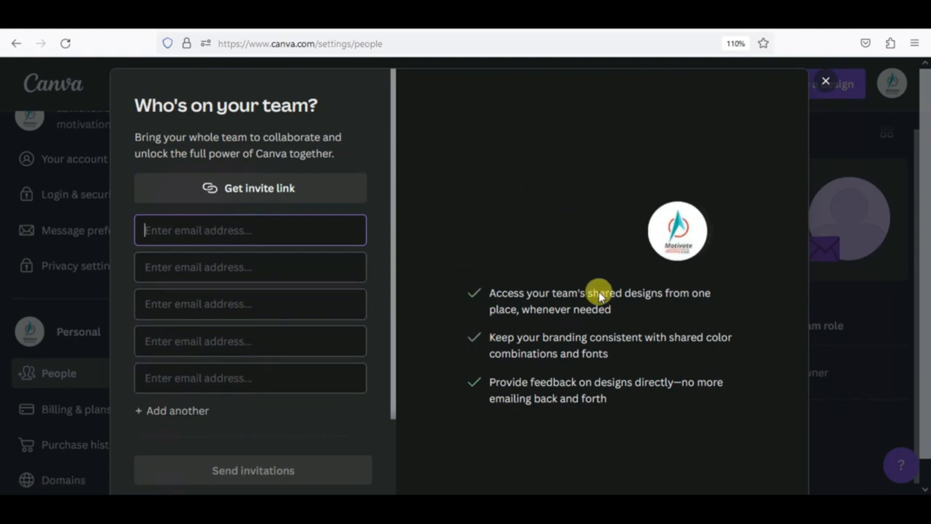
{"action": "left_click", "coordinate": [825, 82]}
{"action": "left_click", "coordinate": [120, 410]}
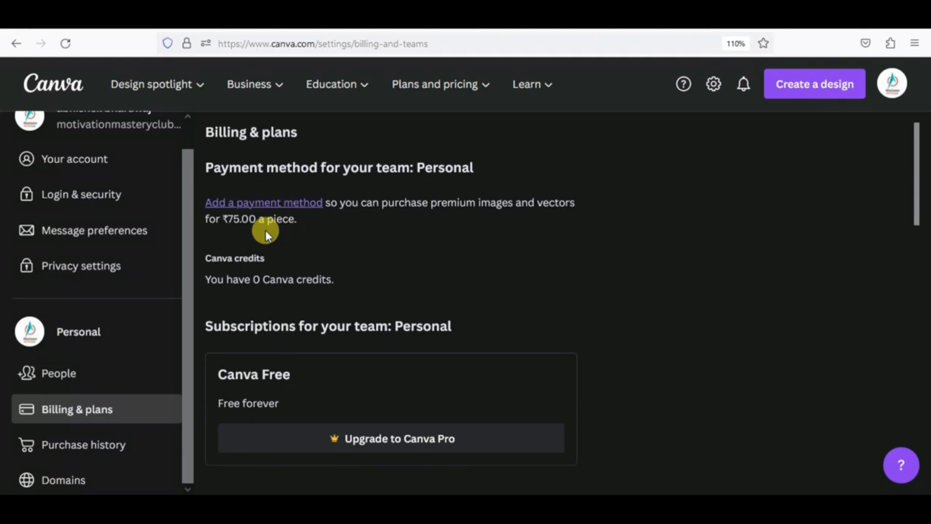
{"action": "left_click", "coordinate": [359, 441]}
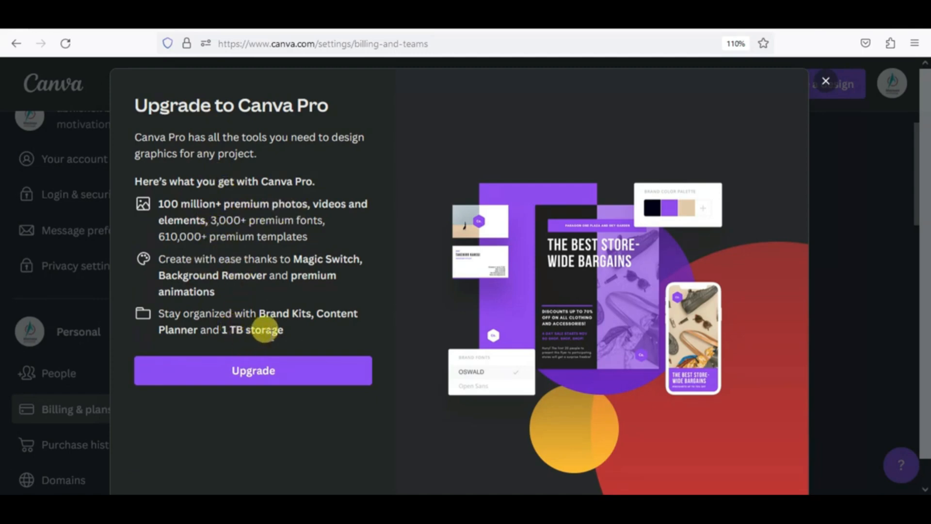
{"action": "left_click", "coordinate": [267, 375]}
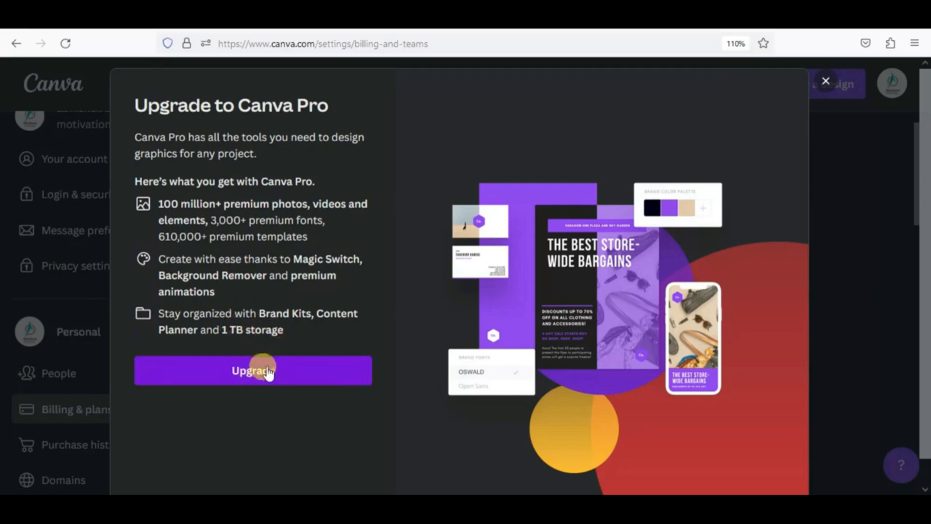
{"action": "left_click", "coordinate": [267, 373]}
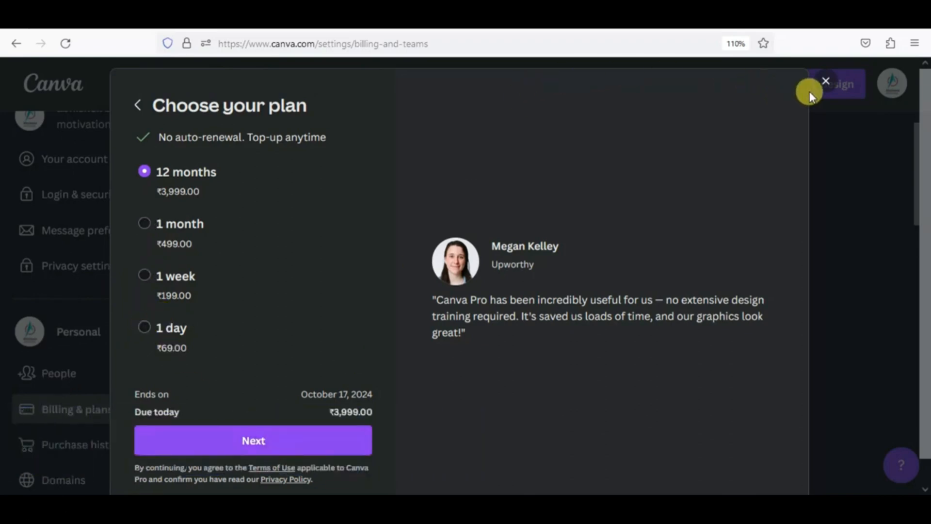
{"action": "left_click", "coordinate": [824, 82]}
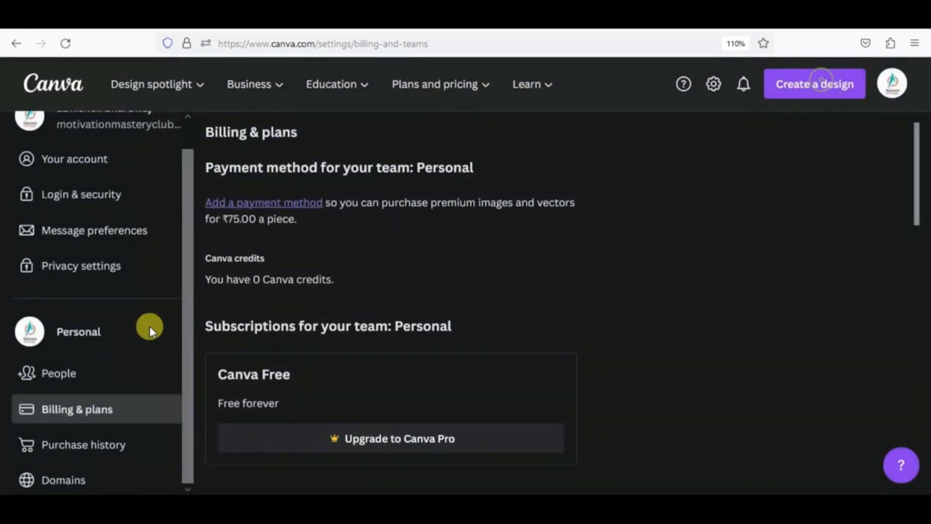
- Check Purchase history and Domains settings, and glance at the activity notifications panel
{"action": "left_click", "coordinate": [107, 445]}
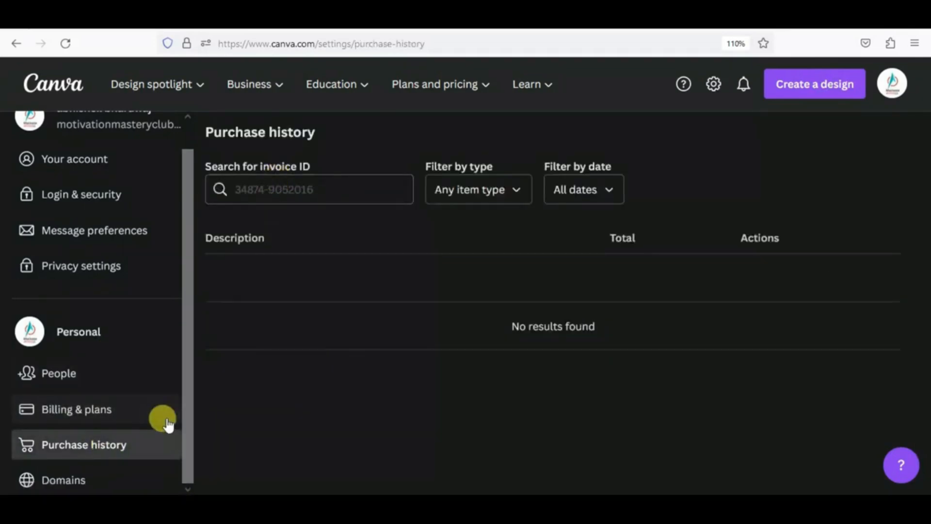
{"action": "left_click", "coordinate": [90, 482]}
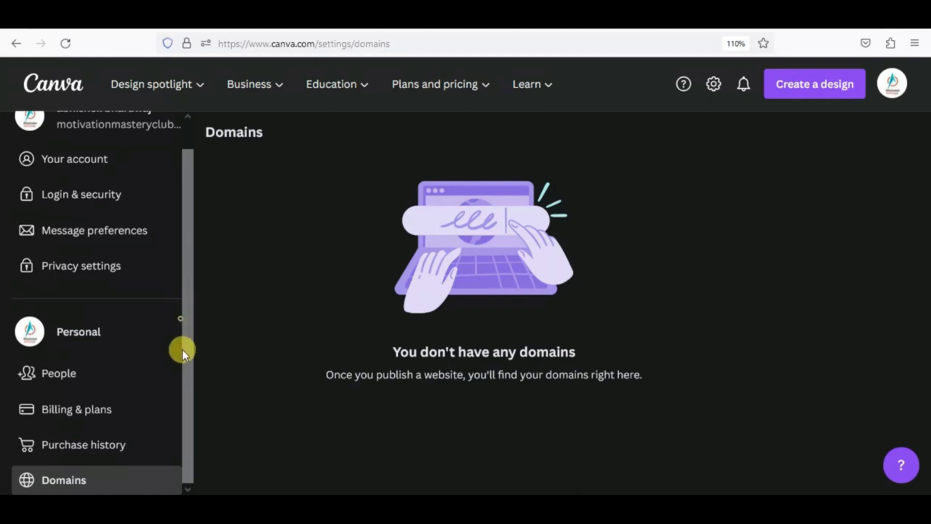
{"action": "left_click_drag", "start_coordinate": [182, 349], "coordinate": [188, 400]}
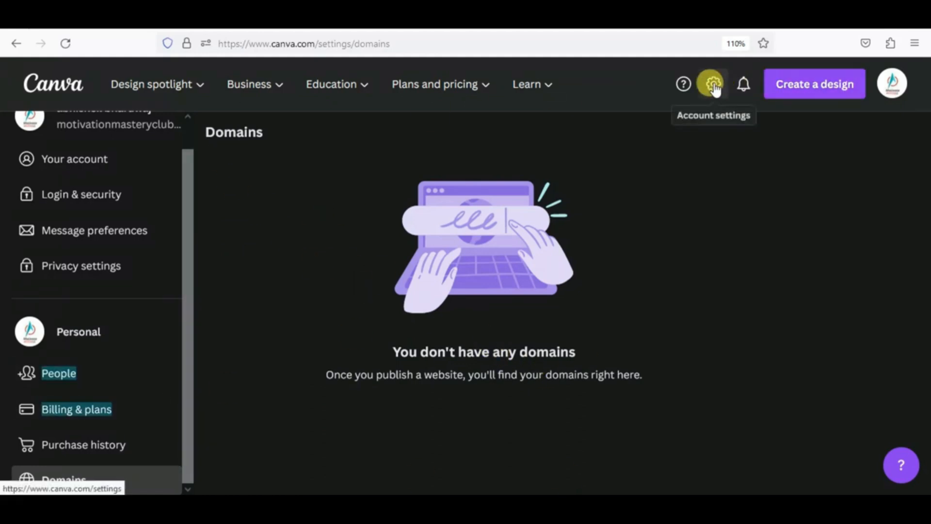
{"action": "left_click", "coordinate": [738, 91]}
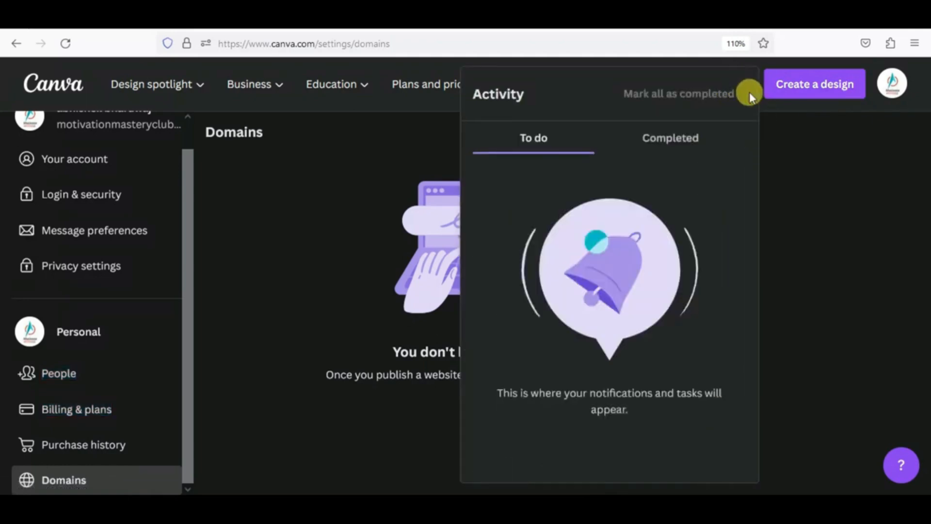
{"action": "left_click", "coordinate": [789, 168]}
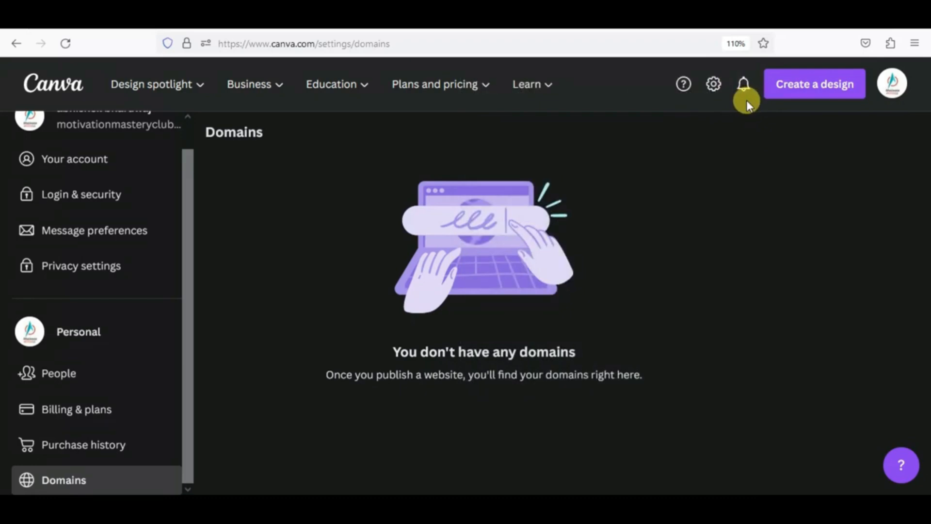
- Browse the design types in the Create a design dropdown, then return to the Canva home page
{"action": "left_click", "coordinate": [799, 95]}
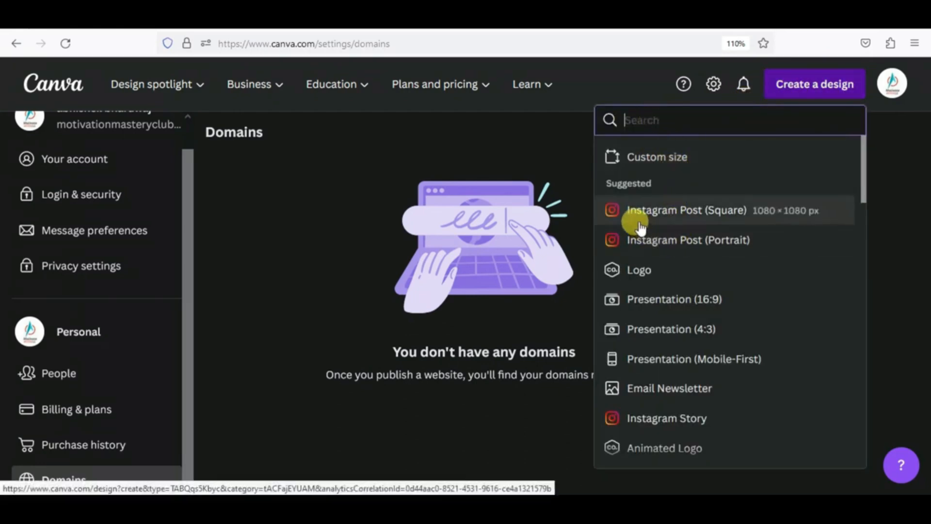
{"action": "scroll", "coordinate": [632, 221], "scroll_direction": "down", "scroll_amount": 2}
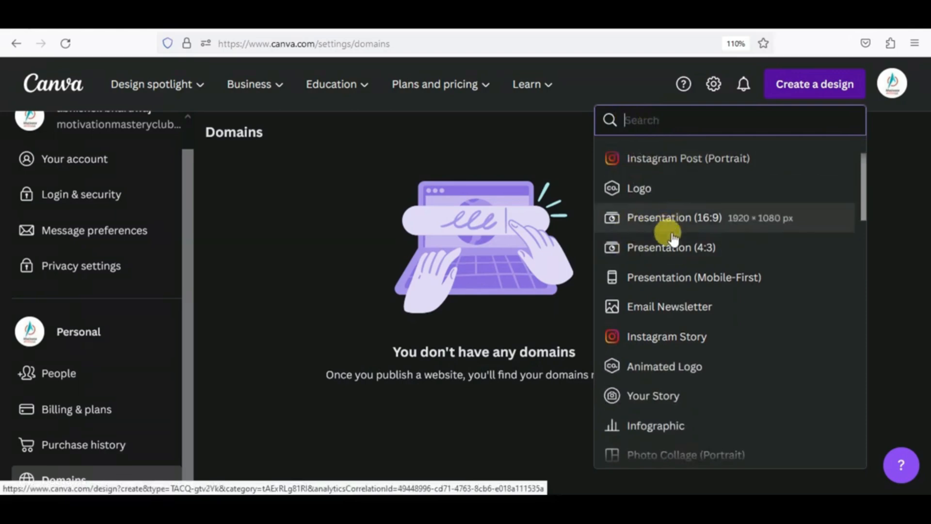
{"action": "scroll", "coordinate": [667, 249], "scroll_direction": "down", "scroll_amount": 2}
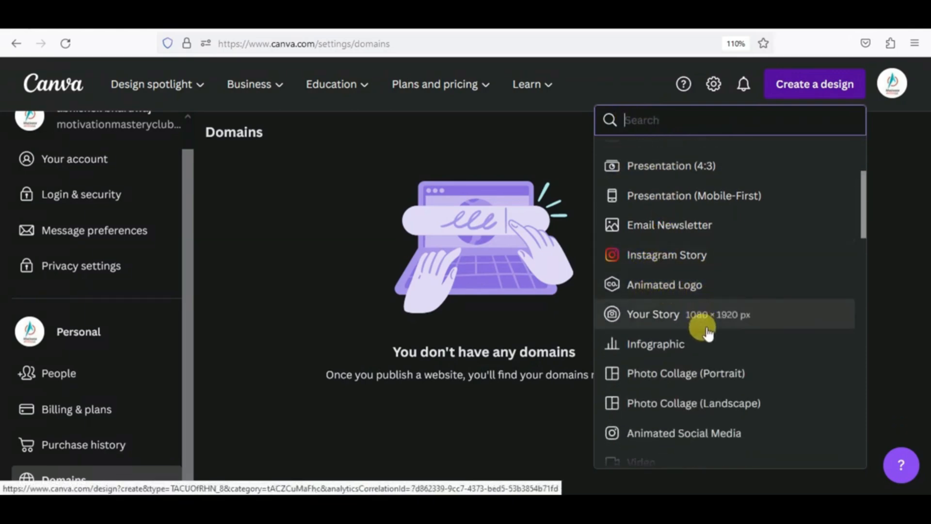
{"action": "scroll", "coordinate": [702, 325], "scroll_direction": "down", "scroll_amount": 3}
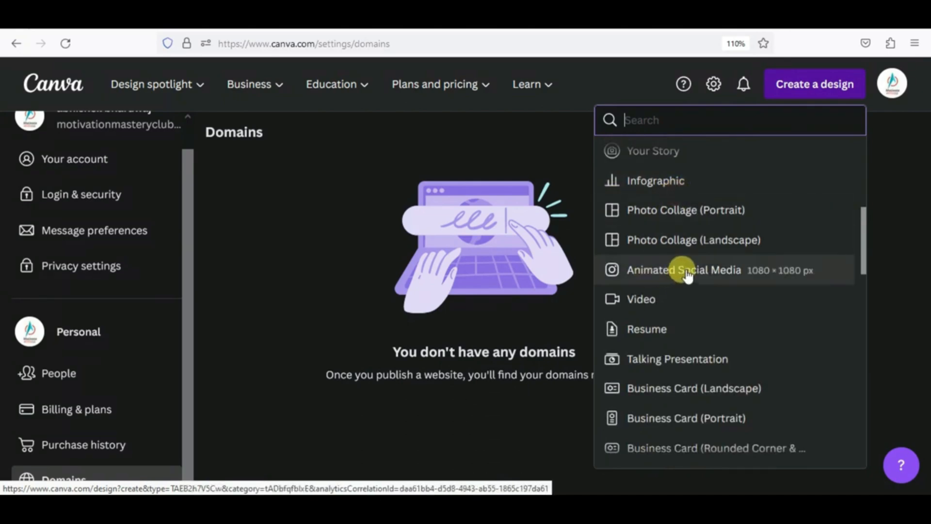
{"action": "scroll", "coordinate": [661, 253], "scroll_direction": "up", "scroll_amount": 5}
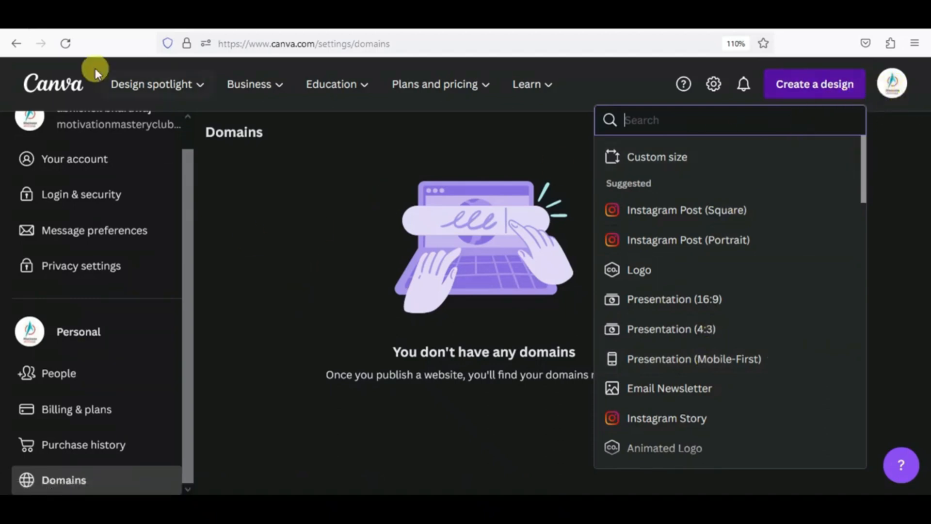
{"action": "left_click", "coordinate": [59, 93]}
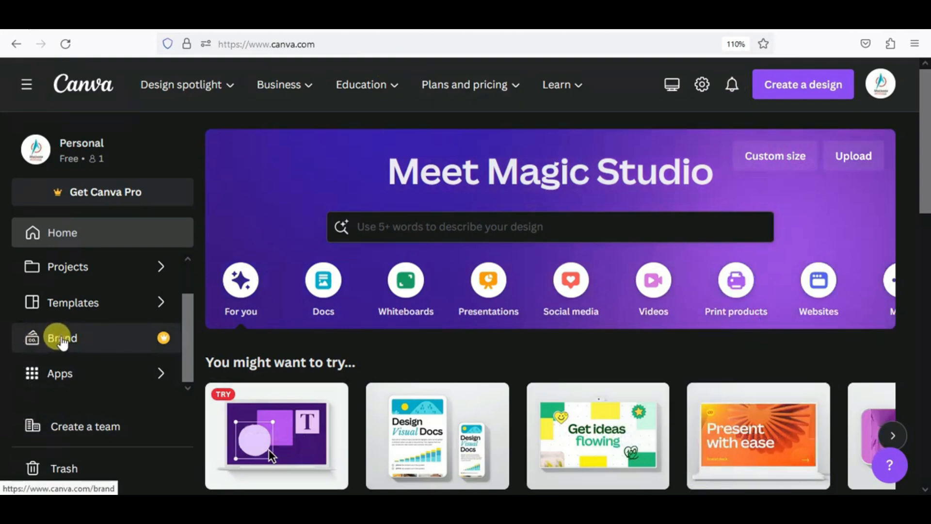
- In Projects, create folder NIVYA shared with the 'NIVYA PROJECT' team with Can edit access
{"action": "left_click", "coordinate": [75, 266]}
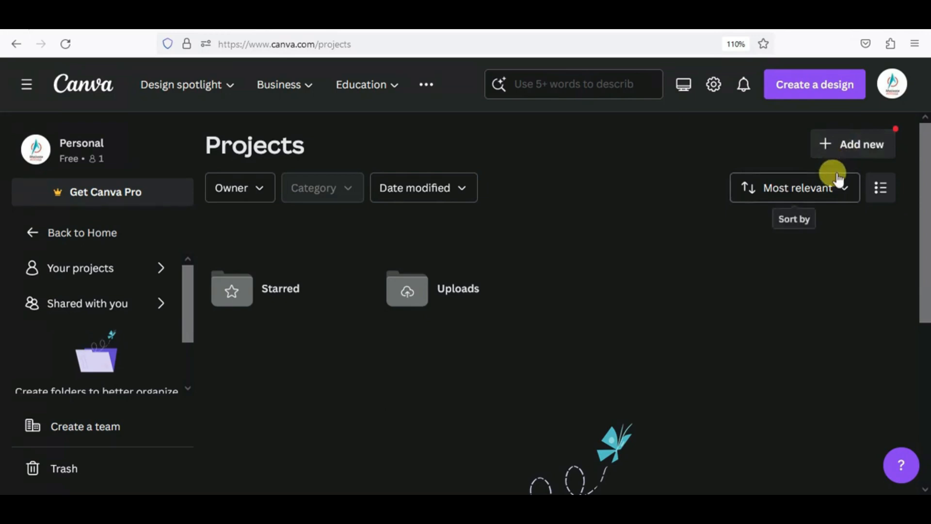
{"action": "left_click", "coordinate": [840, 145]}
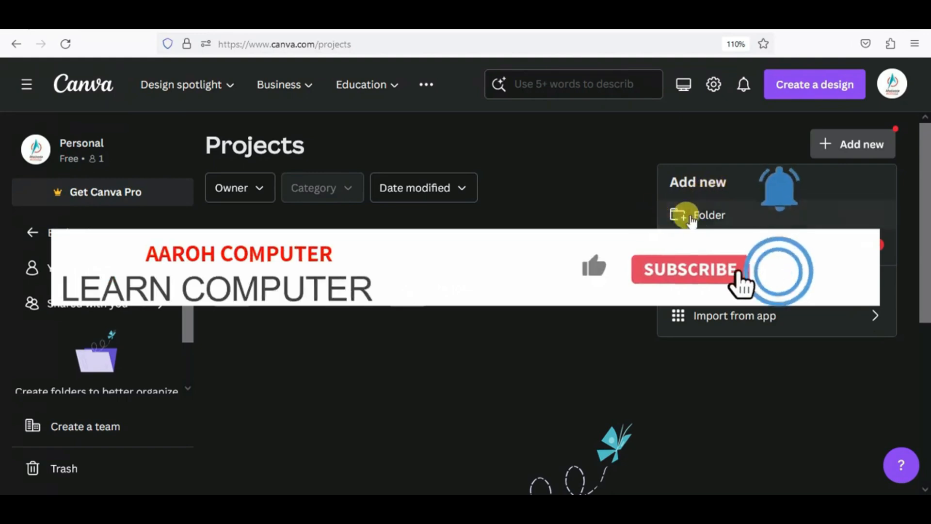
{"action": "left_click", "coordinate": [708, 216]}
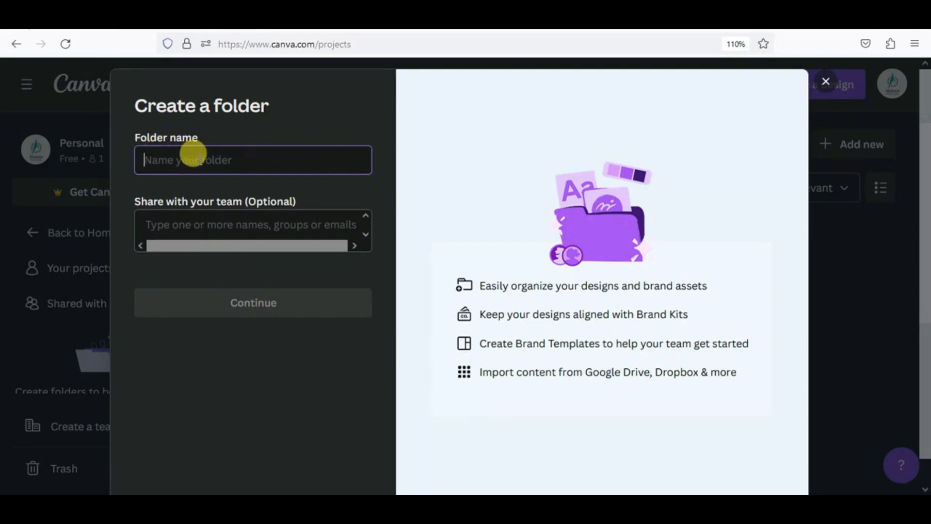
{"action": "type", "text": "NIVYA"}
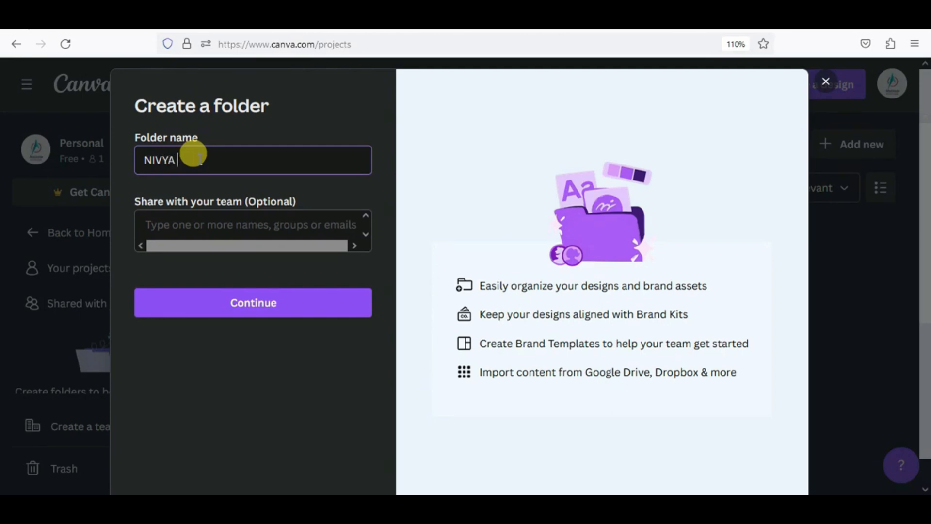
{"action": "left_click", "coordinate": [165, 222]}
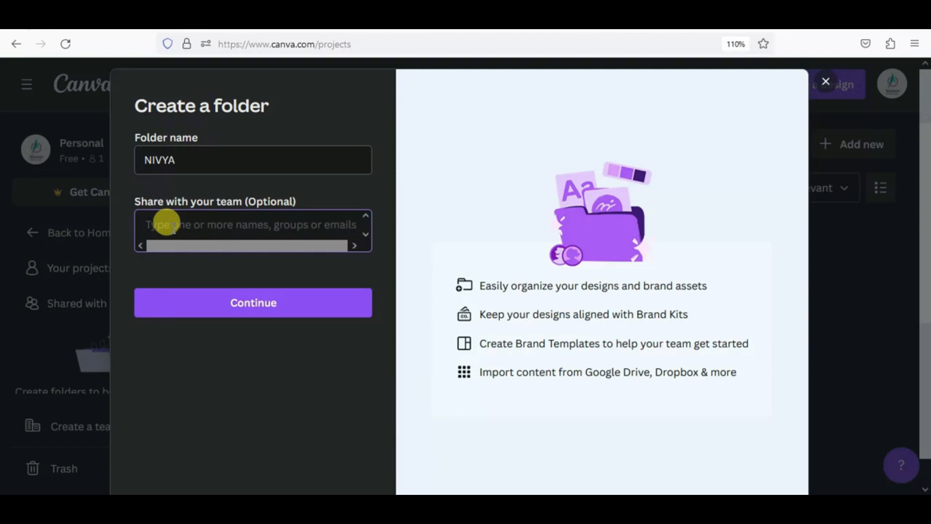
{"action": "type", "text": "NIVYA"}
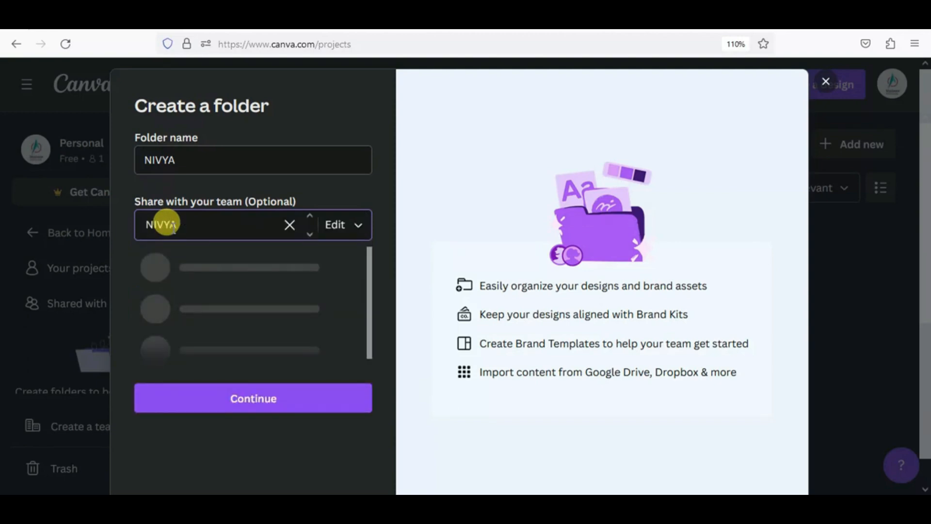
{"action": "type", "text": " PROJECT"}
{"action": "left_click", "coordinate": [356, 226]}
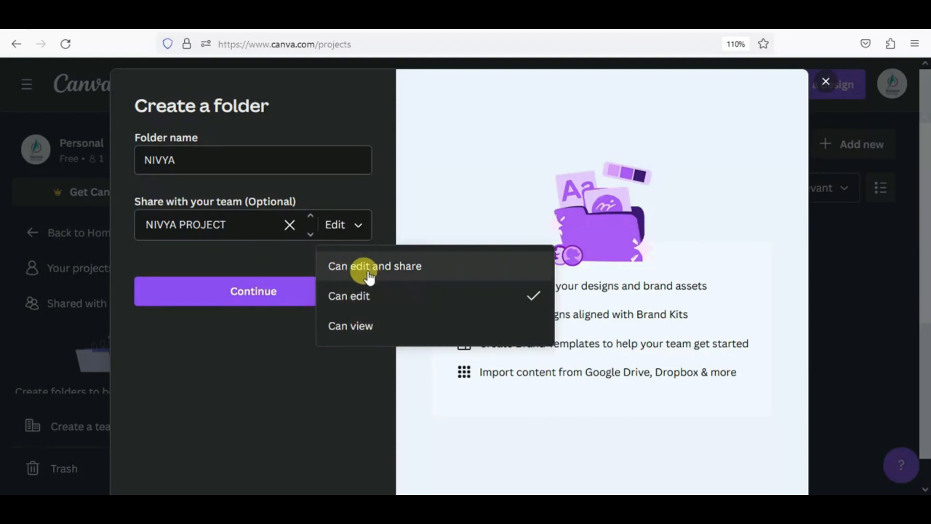
{"action": "left_click", "coordinate": [349, 295]}
{"action": "left_click", "coordinate": [254, 293]}
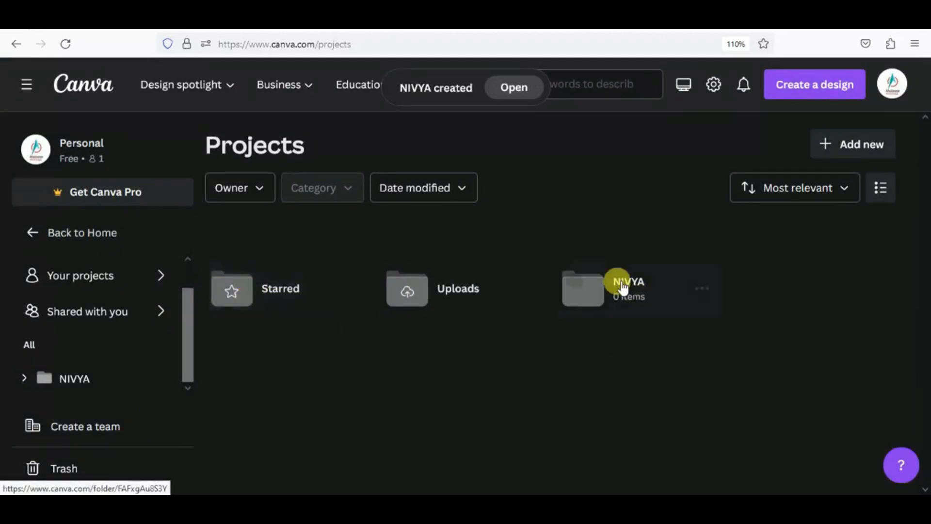
- Star the NIVYA folder from its options menu
{"action": "left_click", "coordinate": [573, 282]}
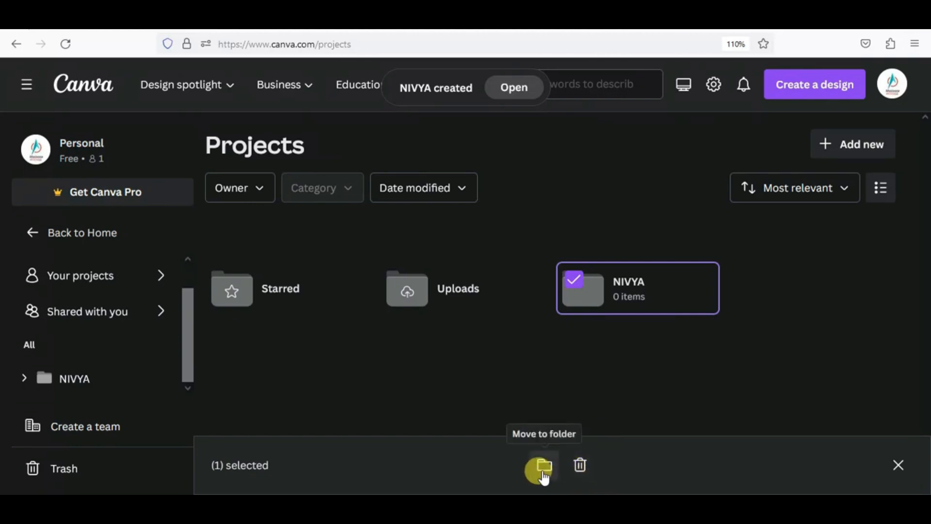
{"action": "left_click", "coordinate": [683, 290]}
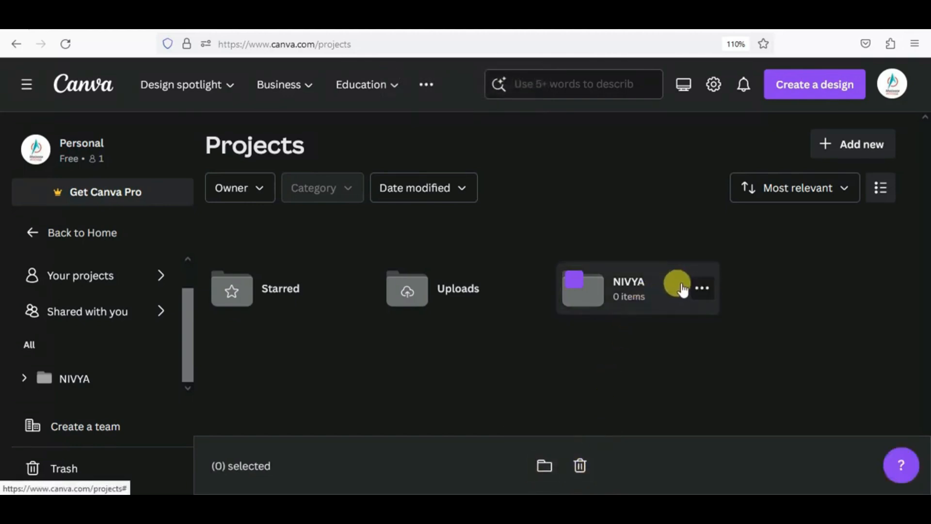
{"action": "left_click", "coordinate": [700, 288]}
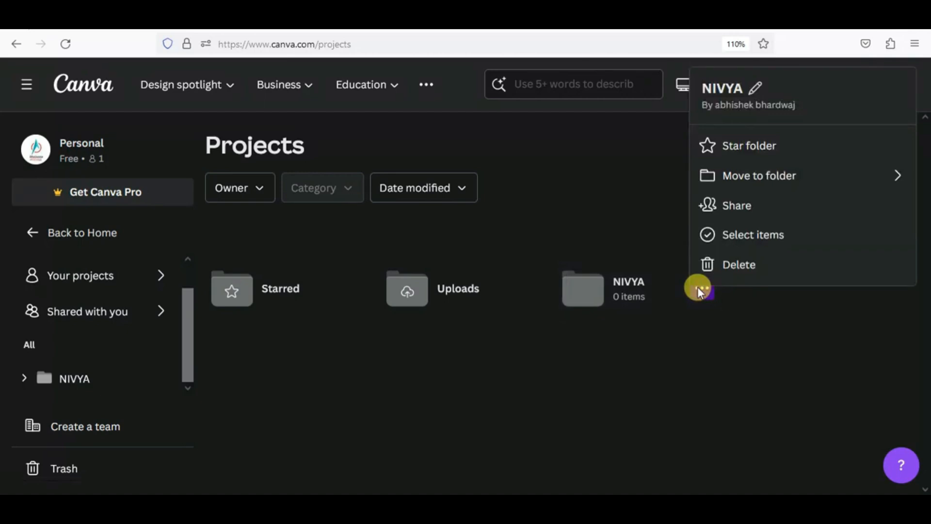
{"action": "left_click", "coordinate": [739, 158]}
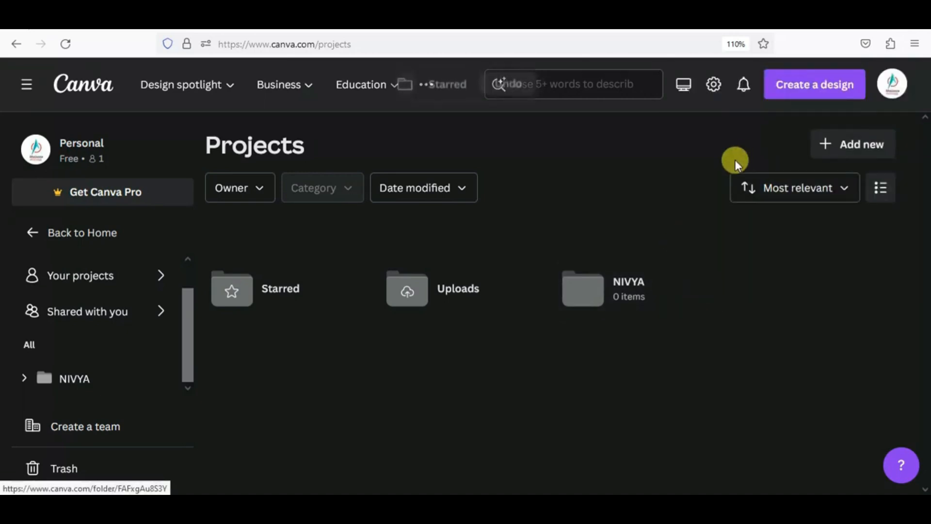
- Check the Starred page, go back to Projects, then return to the Canva home page
{"action": "left_click", "coordinate": [274, 295]}
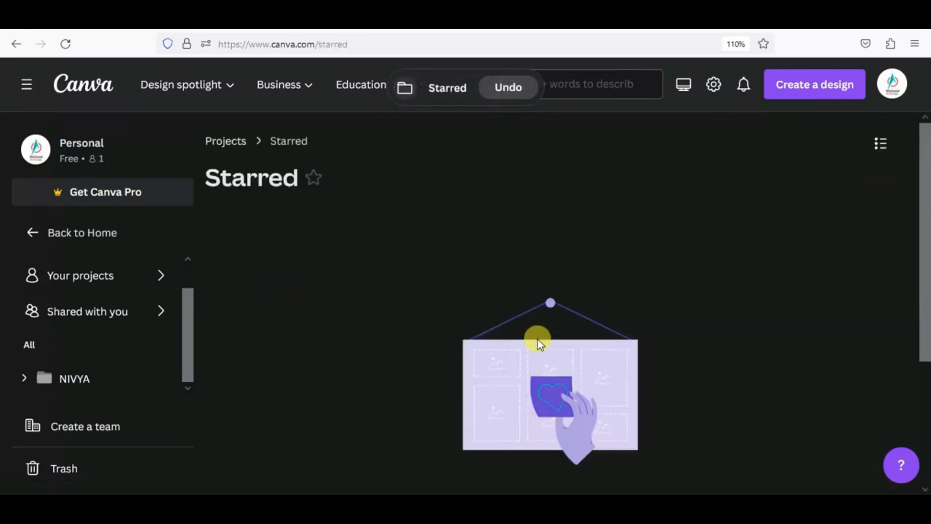
{"action": "left_click", "coordinate": [16, 44]}
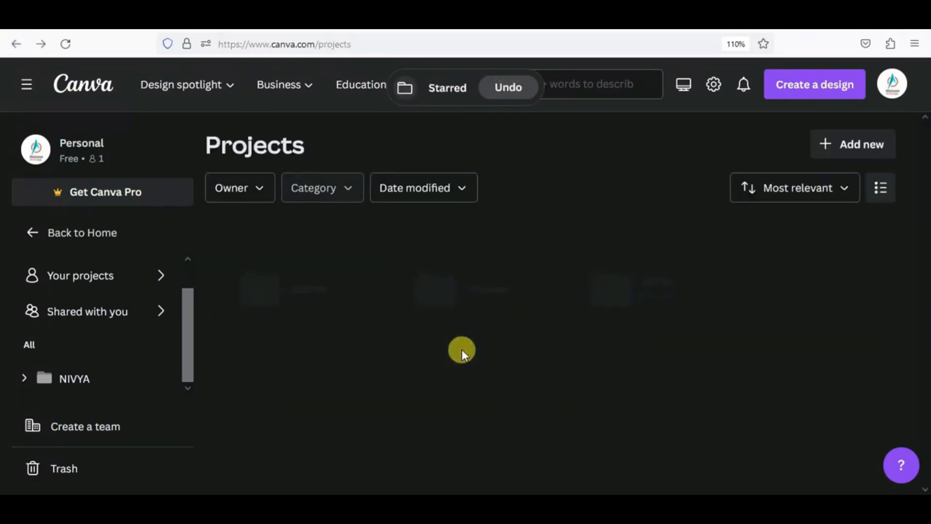
{"action": "left_click", "coordinate": [696, 288]}
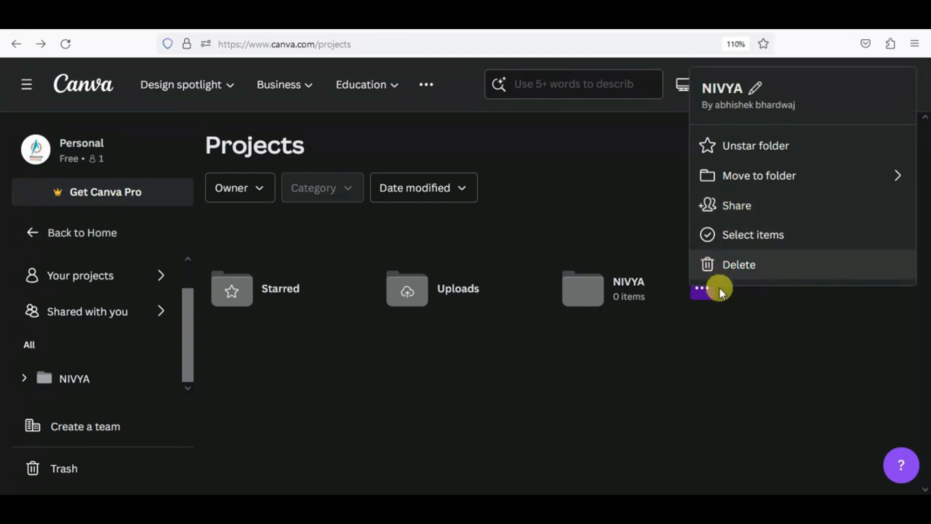
{"action": "left_click", "coordinate": [659, 367]}
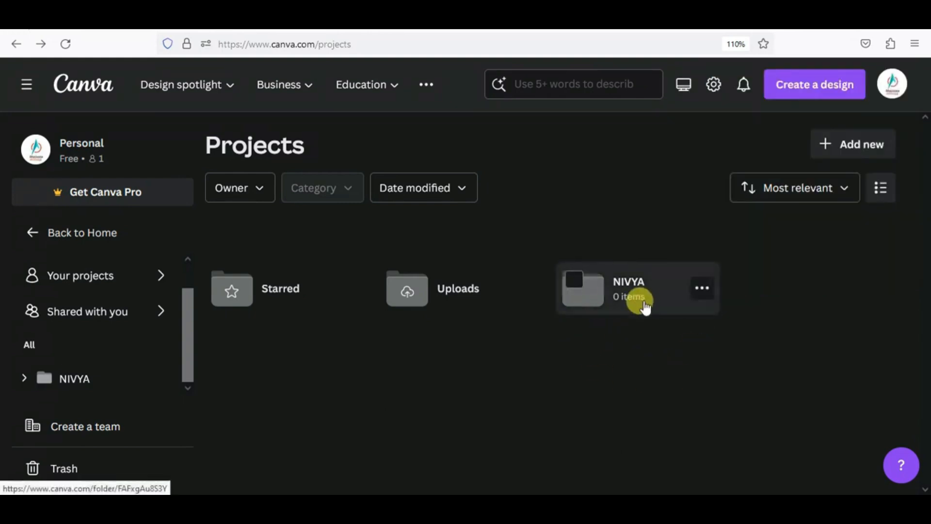
{"action": "left_click", "coordinate": [54, 233]}
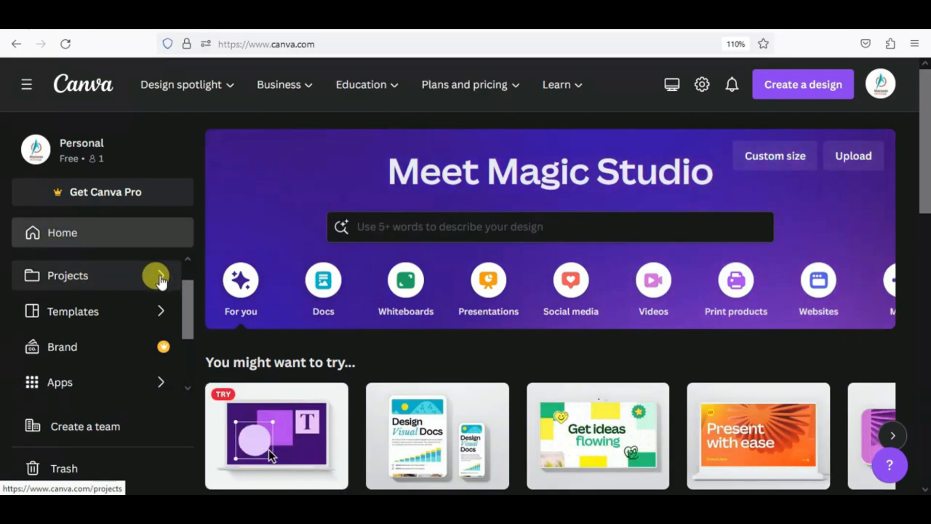
- Open the Templates gallery and choose the Fall category
{"action": "left_click", "coordinate": [92, 314]}
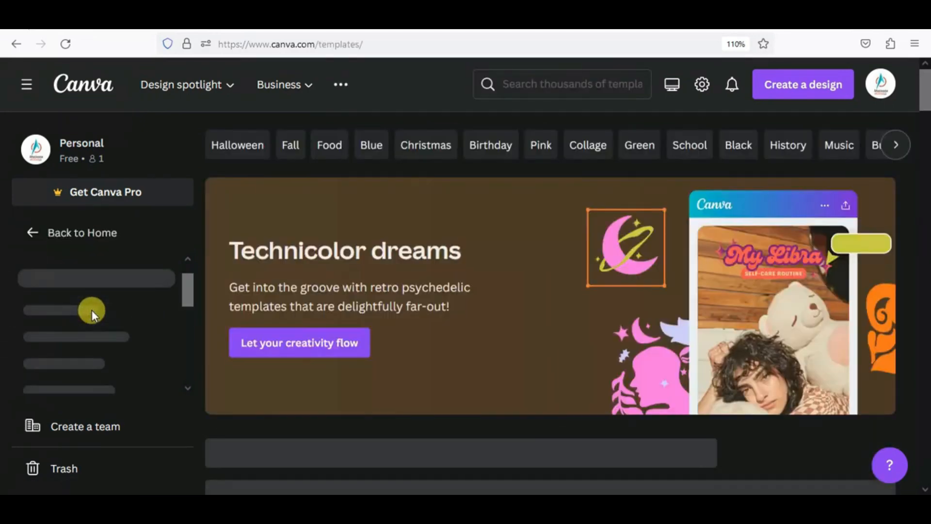
{"action": "scroll", "coordinate": [286, 335], "scroll_direction": "down", "scroll_amount": 5}
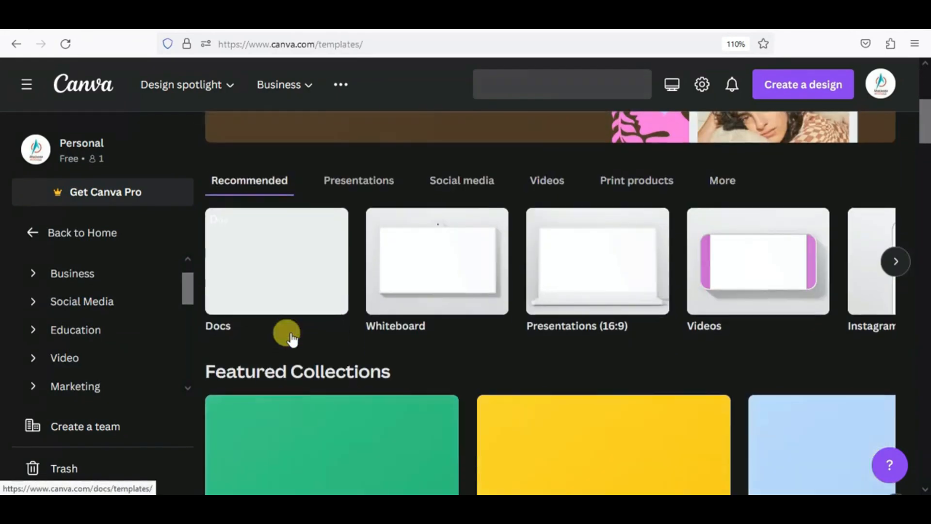
{"action": "scroll", "coordinate": [291, 338], "scroll_direction": "up", "scroll_amount": 5}
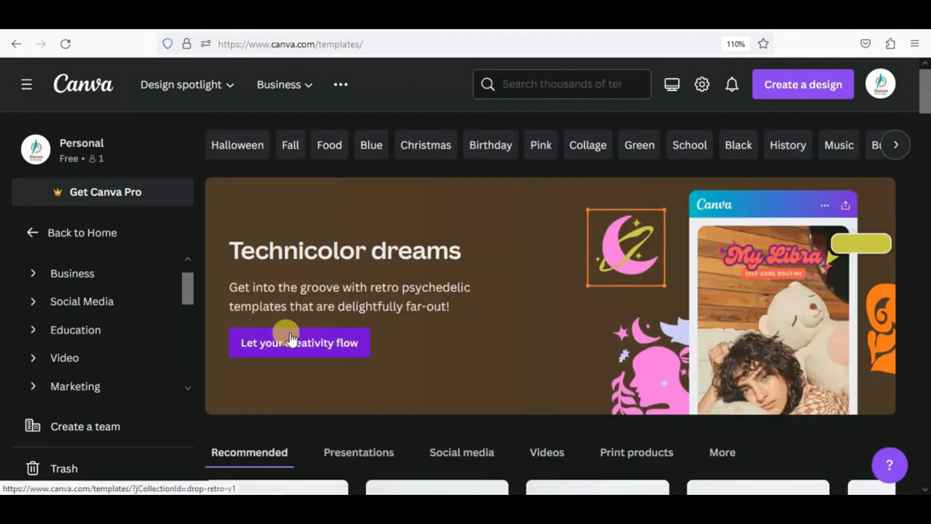
{"action": "left_click", "coordinate": [289, 145]}
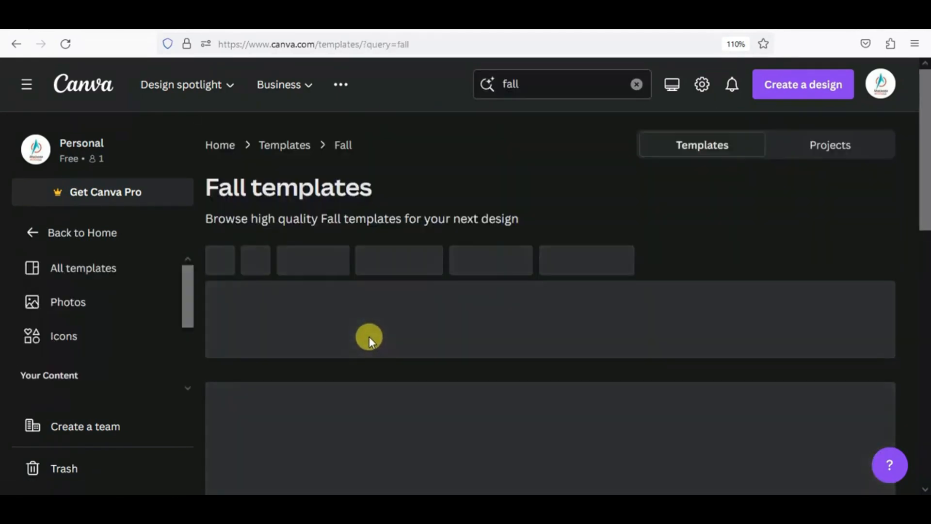
- Browse the Fall results, check your own projects for fall, then return to Fall templates
{"action": "scroll", "coordinate": [368, 336], "scroll_direction": "down", "scroll_amount": 3}
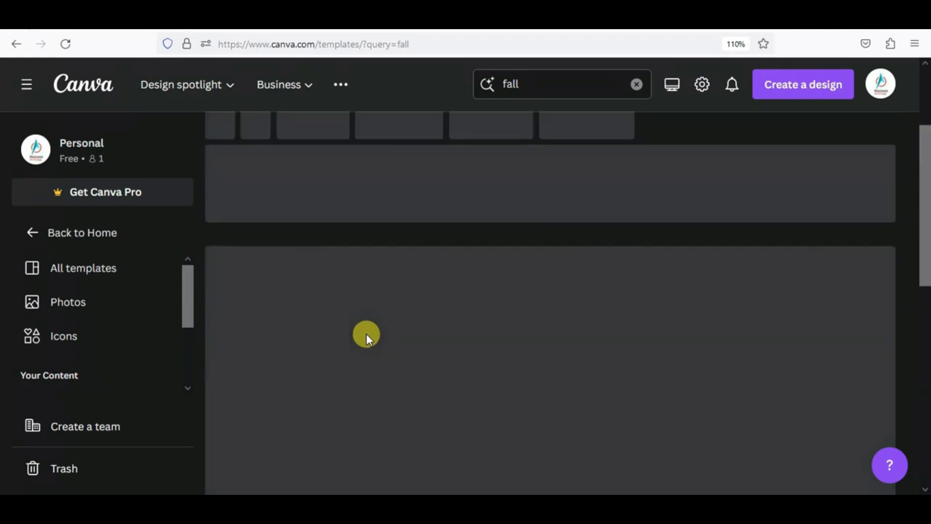
{"action": "scroll", "coordinate": [367, 335], "scroll_direction": "down", "scroll_amount": 5}
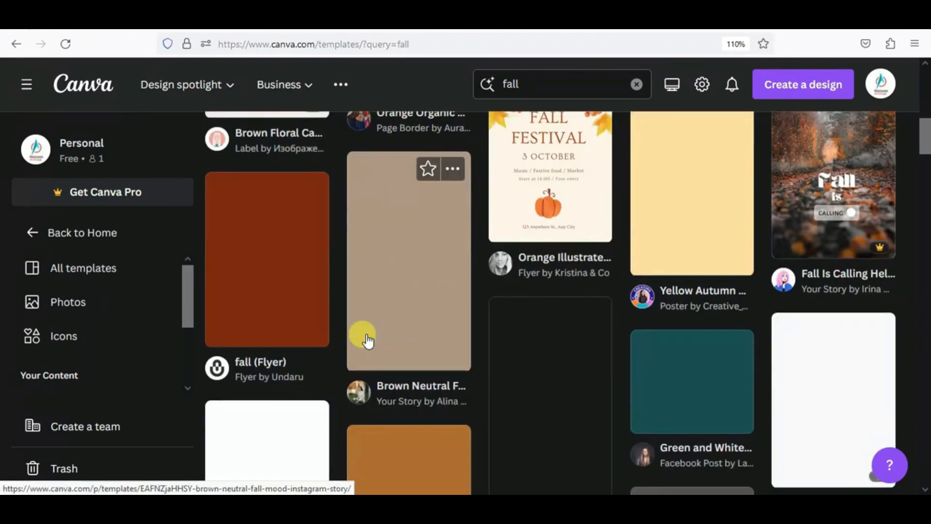
{"action": "scroll", "coordinate": [367, 339], "scroll_direction": "up", "scroll_amount": 5}
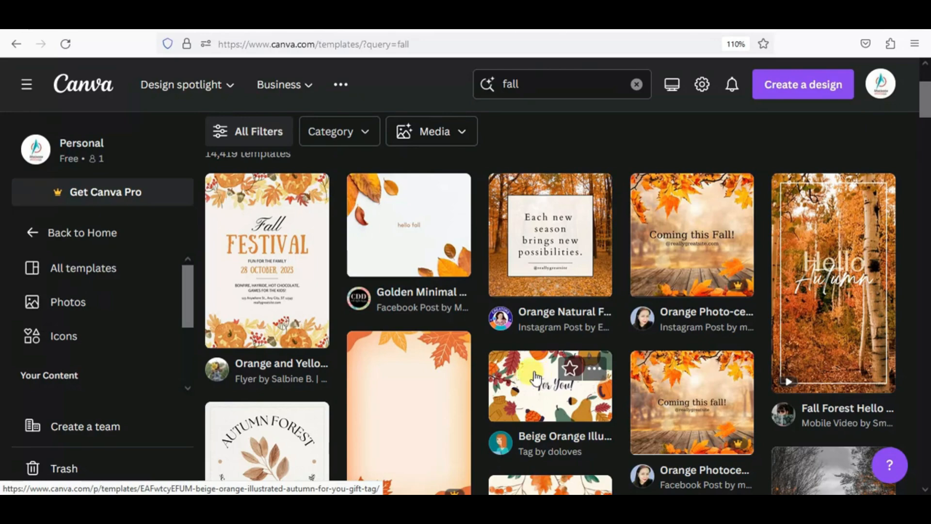
{"action": "scroll", "coordinate": [535, 378], "scroll_direction": "up", "scroll_amount": 3}
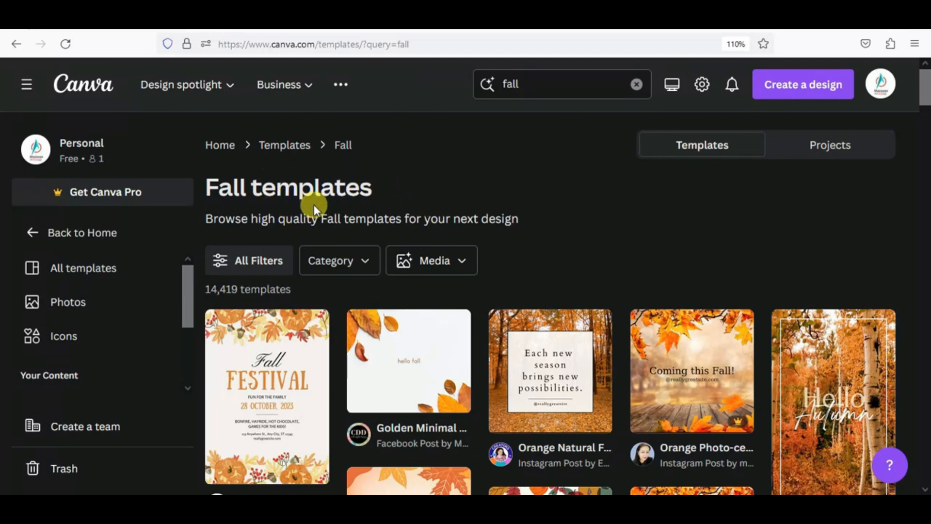
{"action": "left_click", "coordinate": [810, 145]}
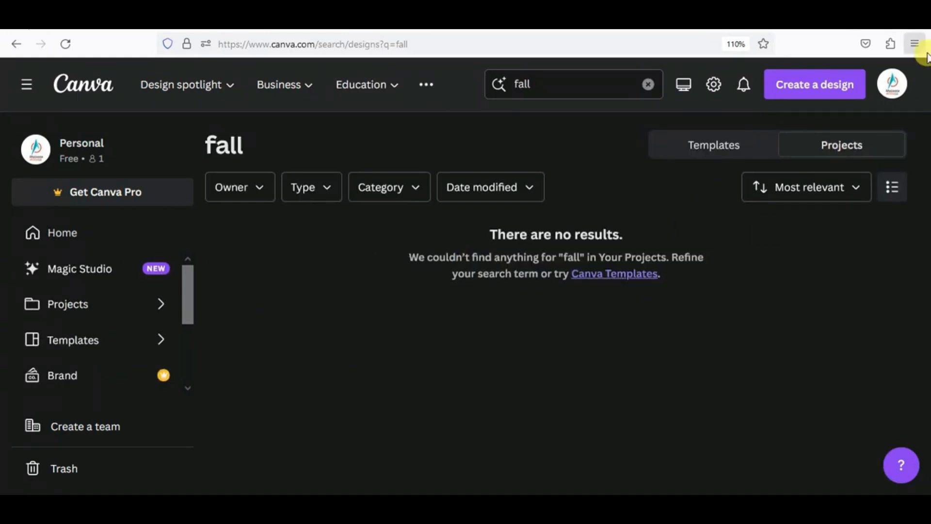
{"action": "left_click", "coordinate": [715, 148]}
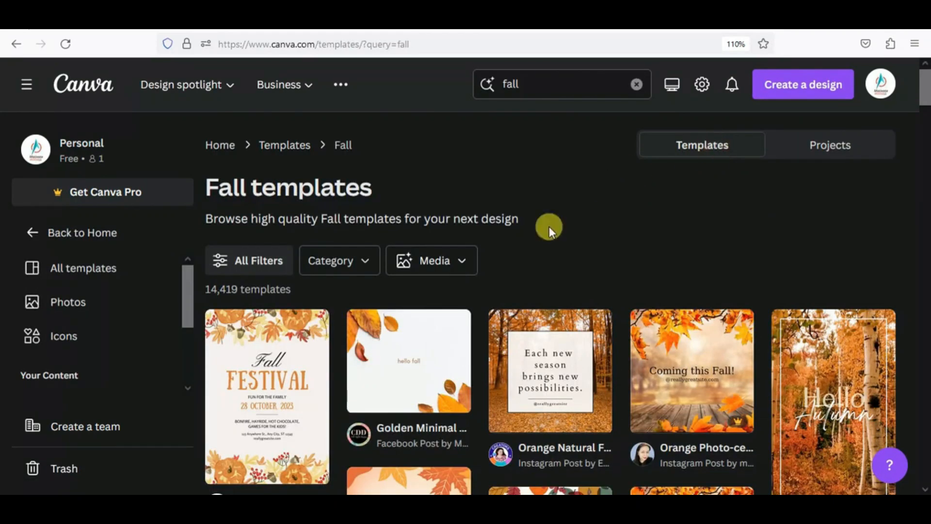
- Filter the fall template results to Business Cards
{"action": "left_click", "coordinate": [252, 270]}
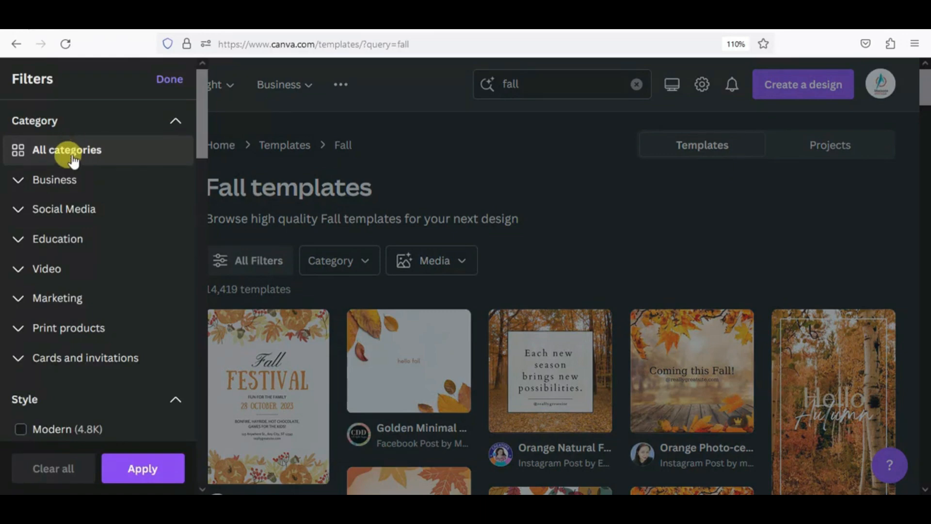
{"action": "left_click", "coordinate": [52, 185]}
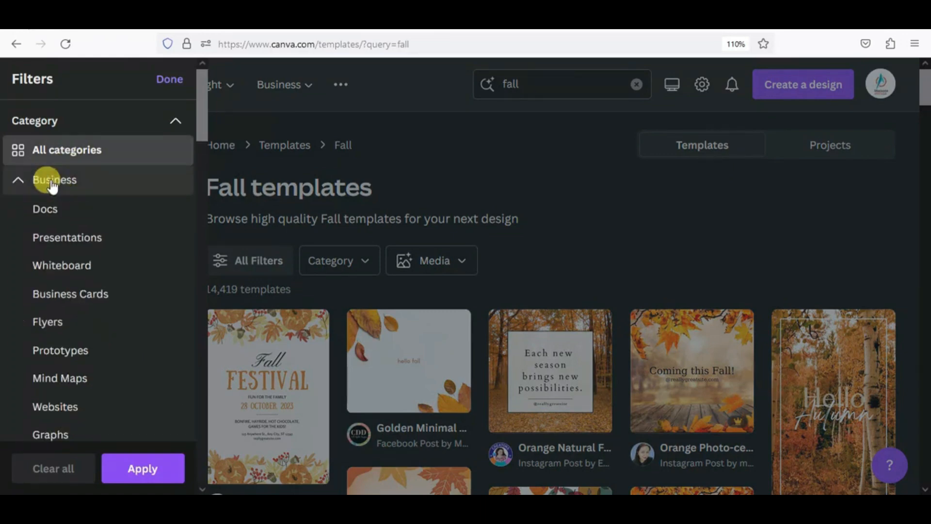
{"action": "left_click", "coordinate": [71, 293]}
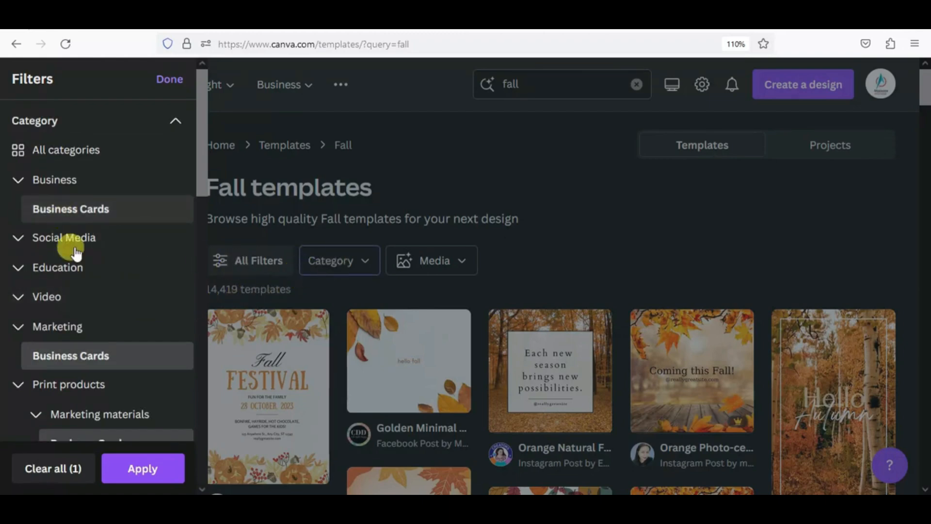
{"action": "left_click", "coordinate": [144, 468]}
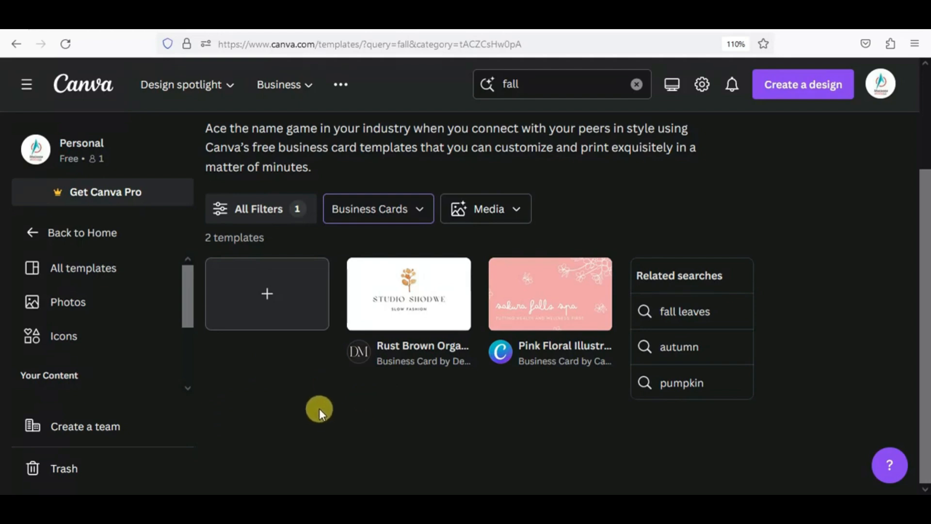
{"action": "scroll", "coordinate": [319, 408], "scroll_direction": "up", "scroll_amount": 3}
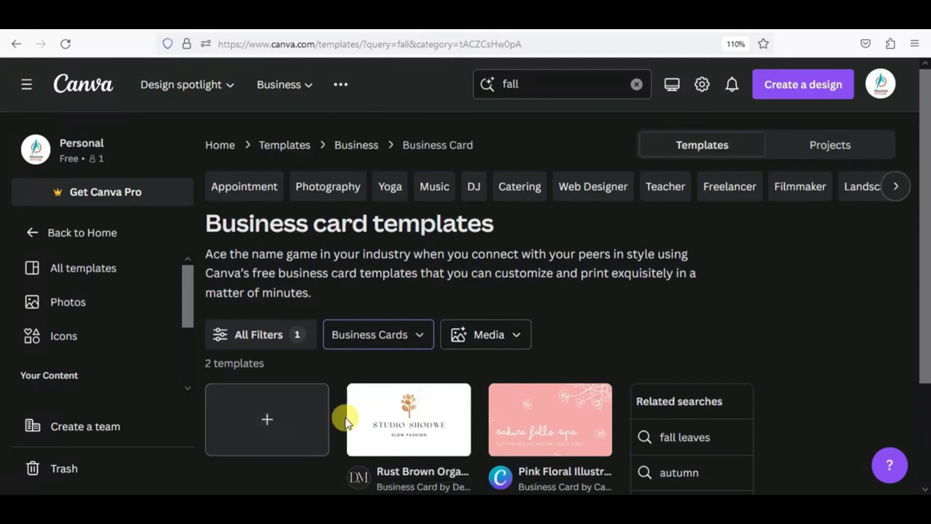
- Open and close the Media filter dropdown, then scroll down the two business card results
{"action": "left_click", "coordinate": [481, 342]}
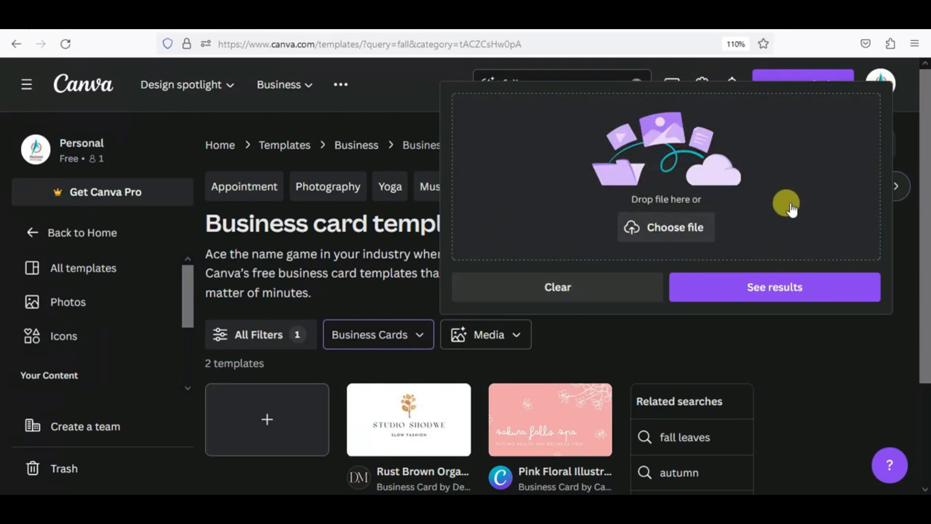
{"action": "left_click", "coordinate": [608, 286]}
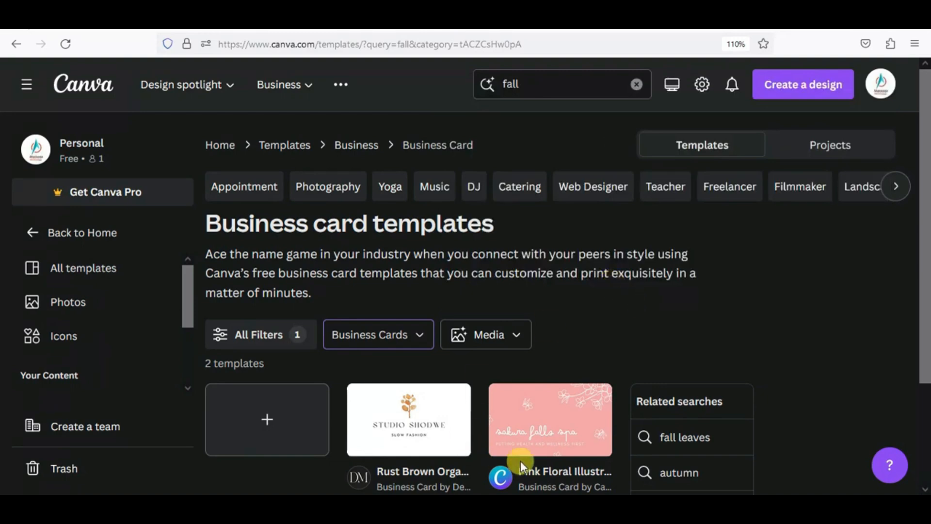
{"action": "scroll", "coordinate": [579, 415], "scroll_direction": "down", "scroll_amount": 3}
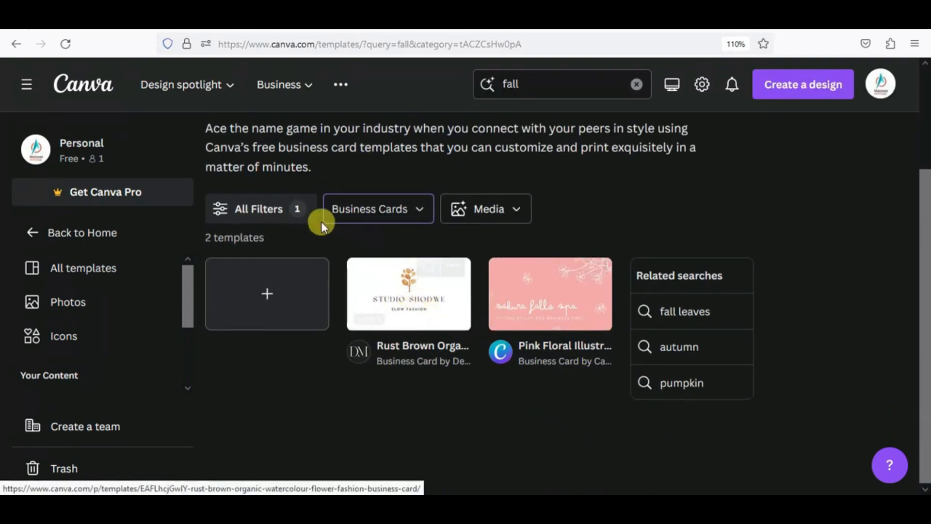
- Change the fall template filter from Business Cards to Instagram Posts
{"action": "left_click", "coordinate": [262, 216]}
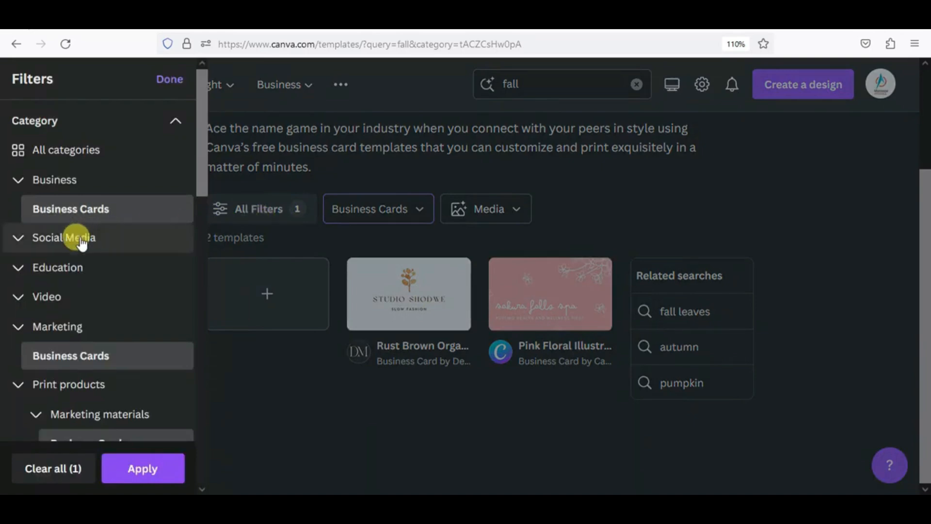
{"action": "left_click", "coordinate": [80, 241]}
{"action": "left_click", "coordinate": [76, 269]}
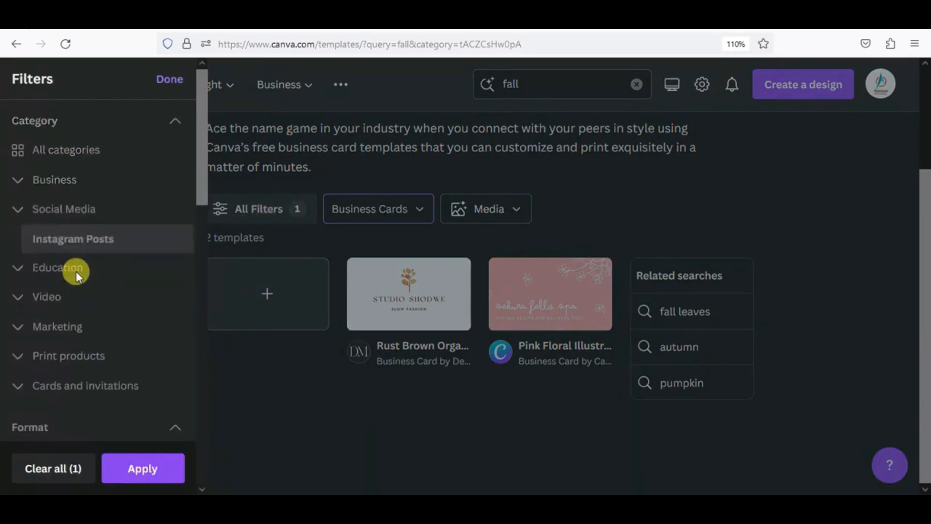
{"action": "left_click", "coordinate": [111, 473]}
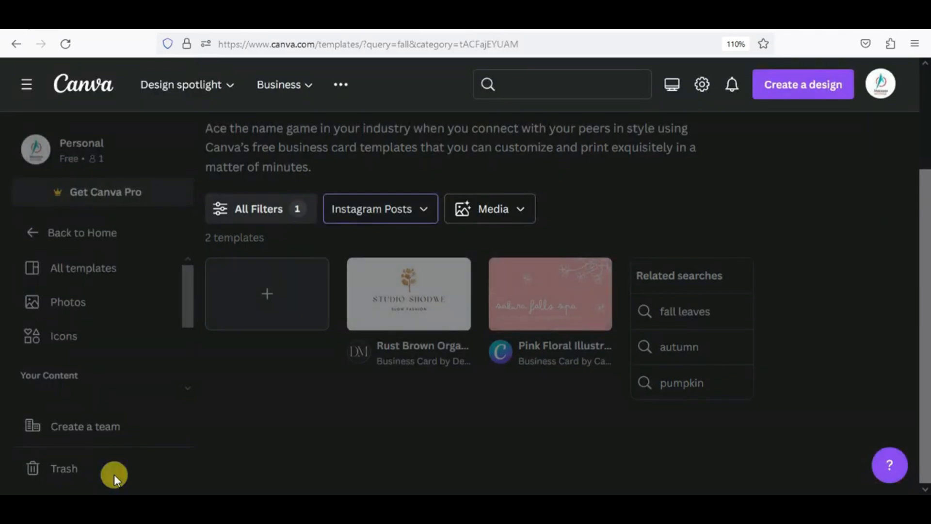
- Scroll the Instagram post results, then go back to All templates
{"action": "scroll", "coordinate": [473, 407], "scroll_direction": "down", "scroll_amount": 10}
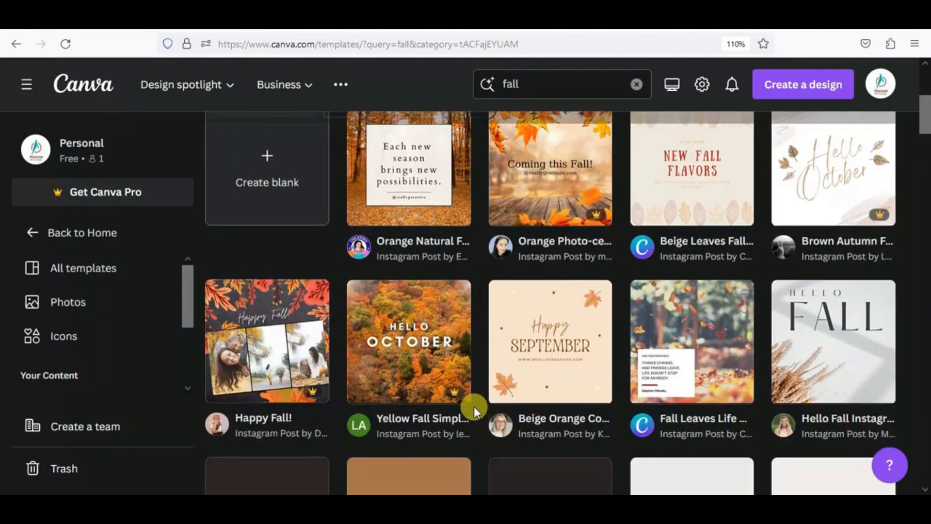
{"action": "scroll", "coordinate": [473, 407], "scroll_direction": "down", "scroll_amount": 5}
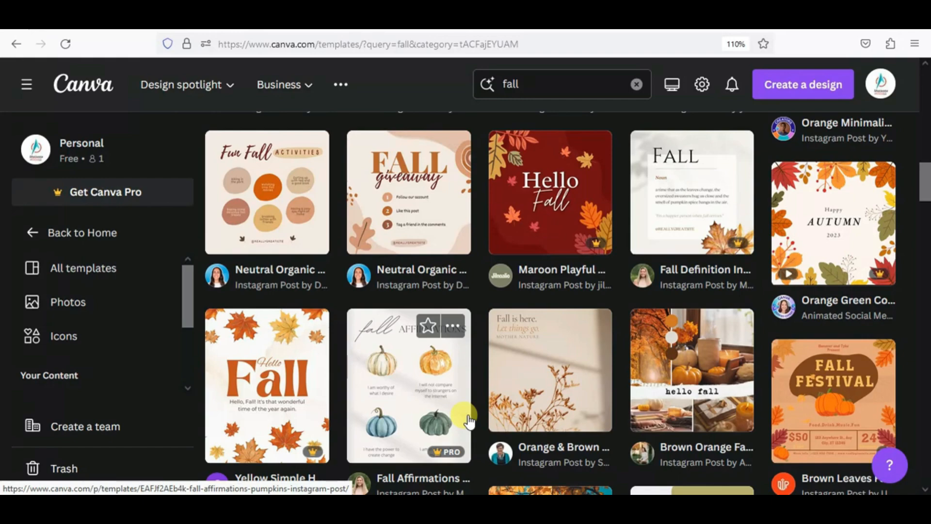
{"action": "left_click", "coordinate": [69, 268]}
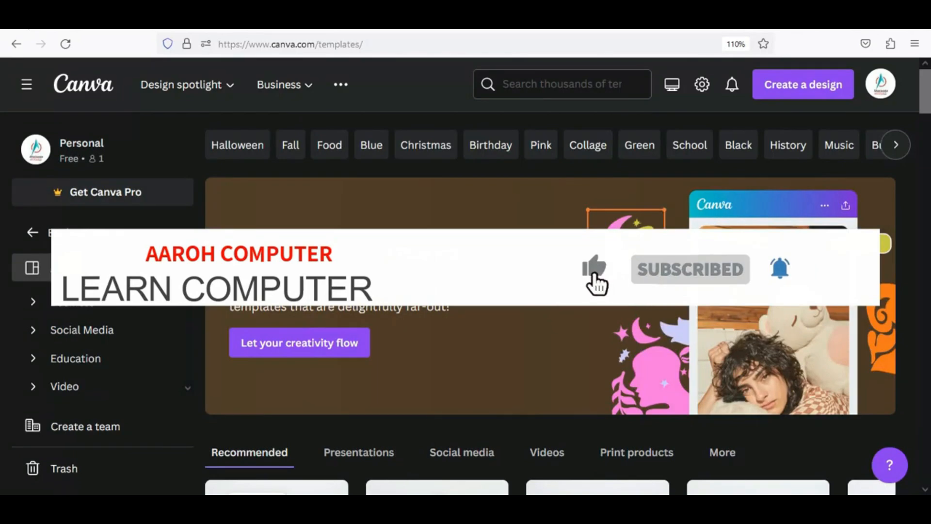
- Go back to Home and open the Brand page, viewing the Brand Kit and Logos (0)
{"action": "scroll", "coordinate": [100, 316], "scroll_direction": "down", "scroll_amount": 3}
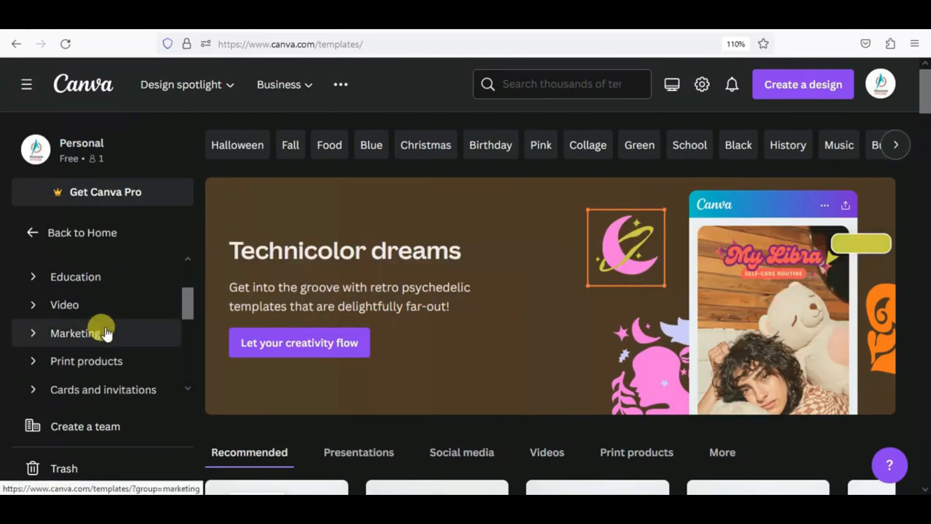
{"action": "left_click", "coordinate": [56, 241]}
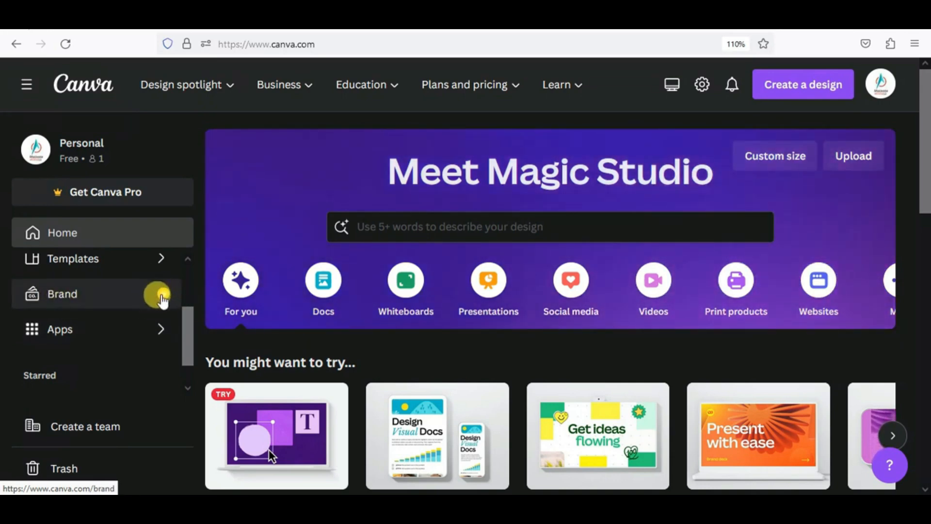
{"action": "left_click", "coordinate": [94, 297]}
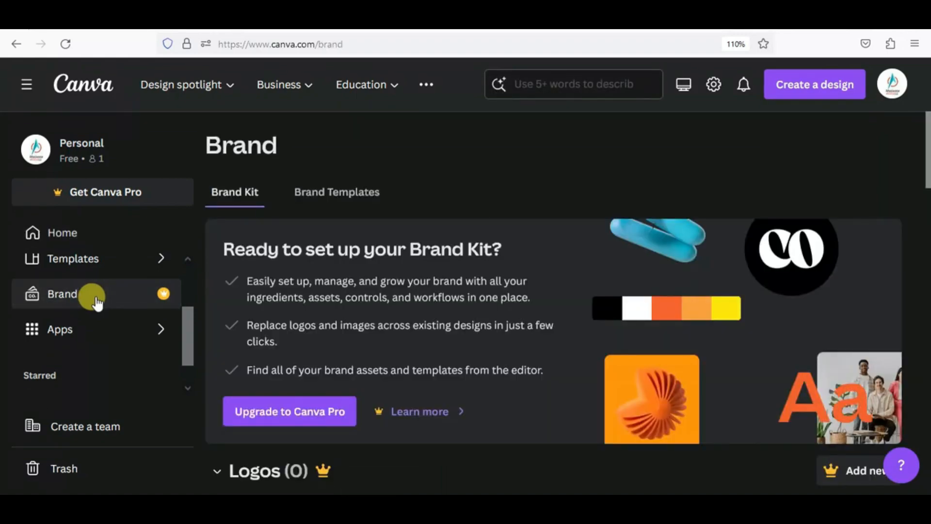
{"action": "scroll", "coordinate": [255, 322], "scroll_direction": "down", "scroll_amount": 3}
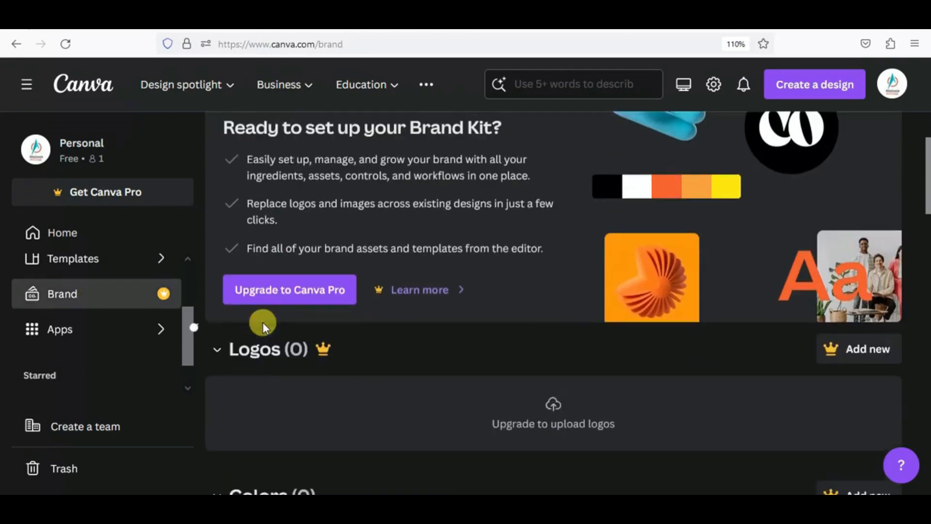
{"action": "scroll", "coordinate": [263, 322], "scroll_direction": "up", "scroll_amount": 2}
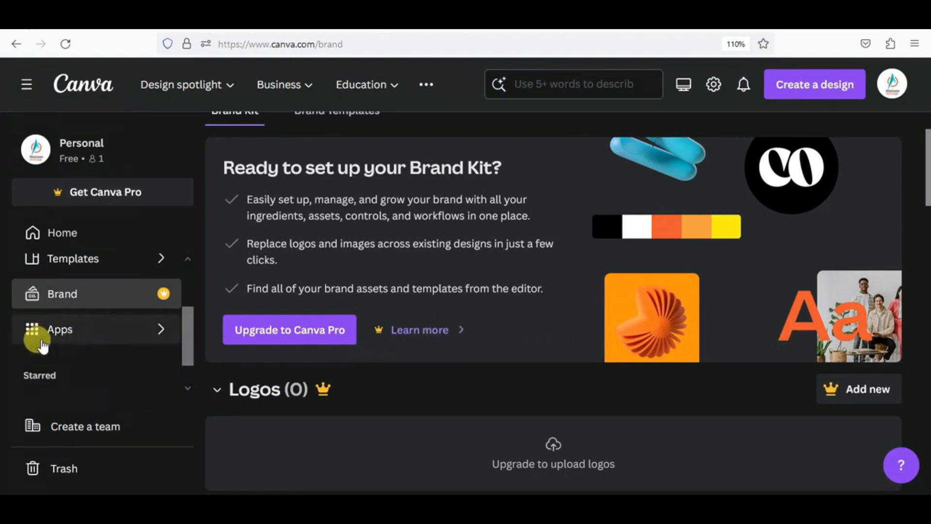
- Open Apps and scroll through New and noteworthy, AI-powered and Productivity apps
{"action": "left_click", "coordinate": [59, 335]}
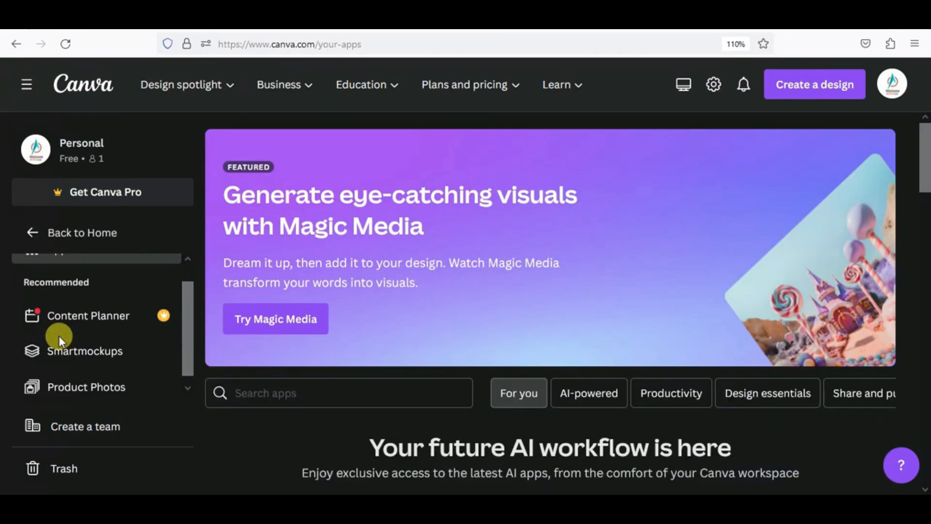
{"action": "scroll", "coordinate": [562, 339], "scroll_direction": "down", "scroll_amount": 2}
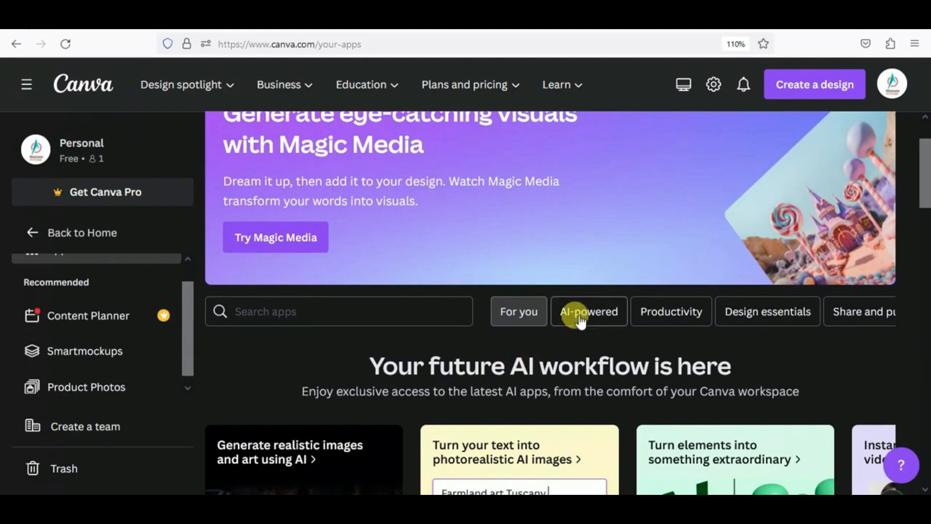
{"action": "scroll", "coordinate": [580, 320], "scroll_direction": "down", "scroll_amount": 4}
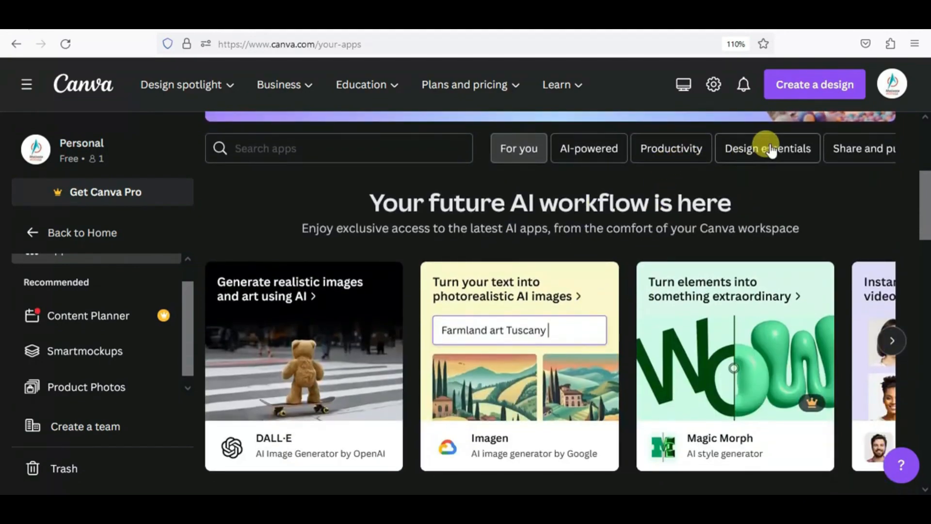
{"action": "scroll", "coordinate": [295, 363], "scroll_direction": "down", "scroll_amount": 4}
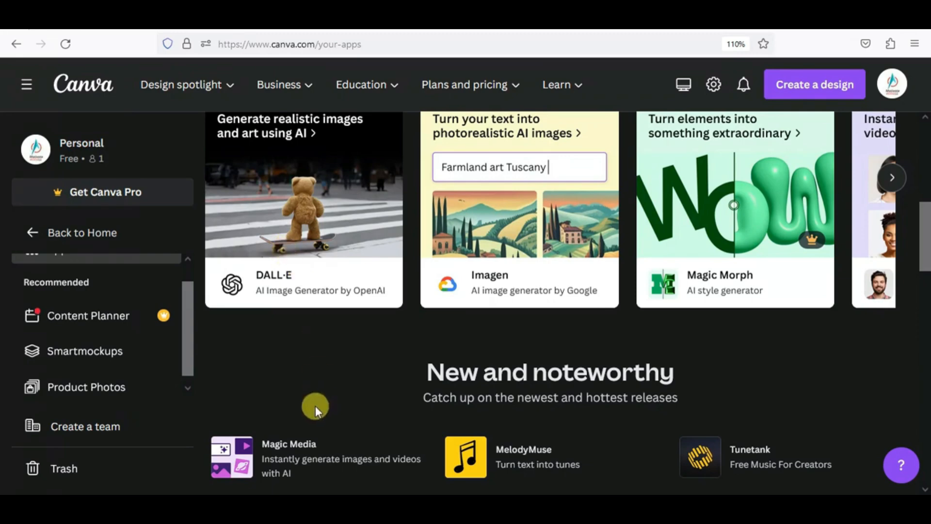
{"action": "scroll", "coordinate": [312, 406], "scroll_direction": "down", "scroll_amount": 3}
{"action": "scroll", "coordinate": [315, 410], "scroll_direction": "down", "scroll_amount": 3}
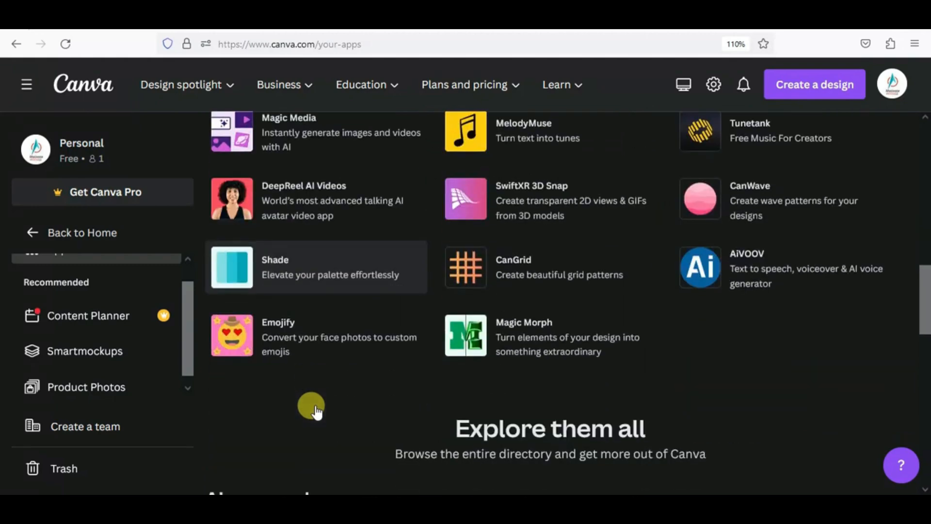
{"action": "scroll", "coordinate": [315, 406], "scroll_direction": "up", "scroll_amount": 2}
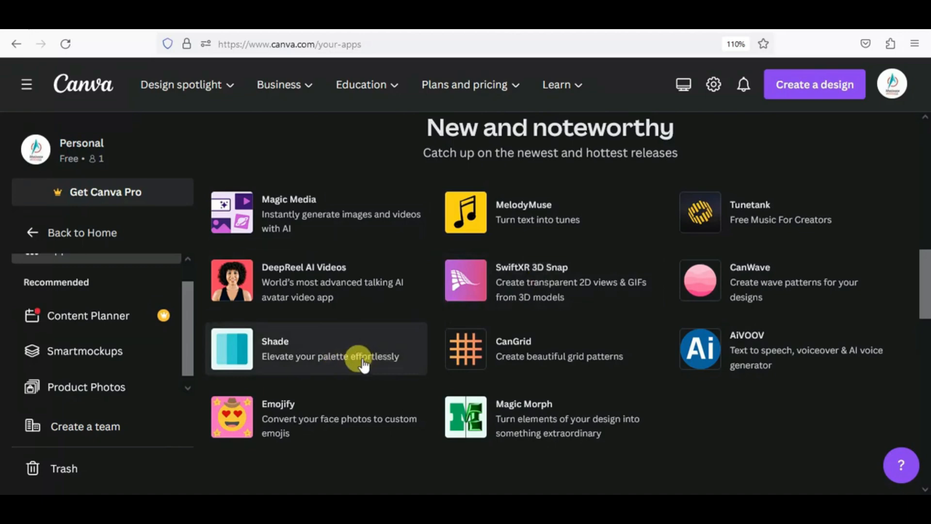
{"action": "scroll", "coordinate": [364, 363], "scroll_direction": "up", "scroll_amount": 6}
{"action": "scroll", "coordinate": [515, 341], "scroll_direction": "down", "scroll_amount": 9}
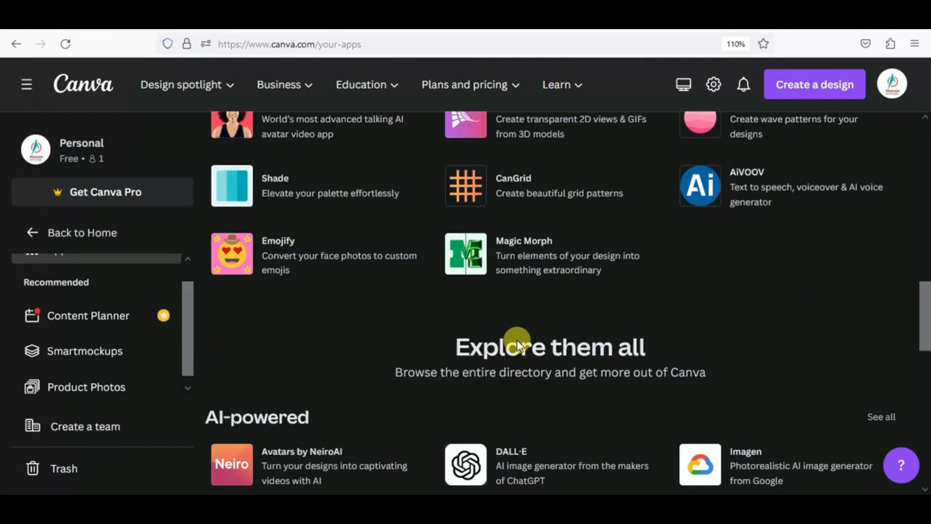
{"action": "scroll", "coordinate": [516, 346], "scroll_direction": "down", "scroll_amount": 5}
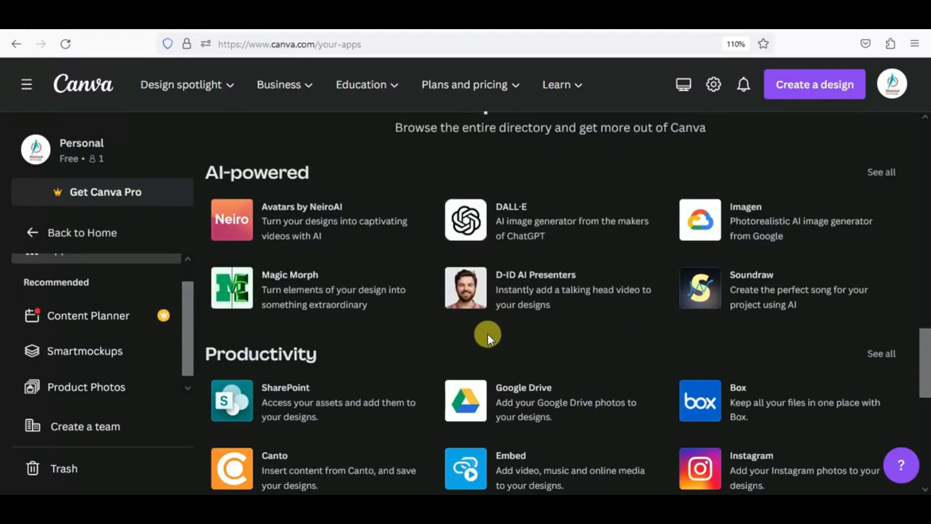
{"action": "scroll", "coordinate": [189, 305], "scroll_direction": "up", "scroll_amount": 1}
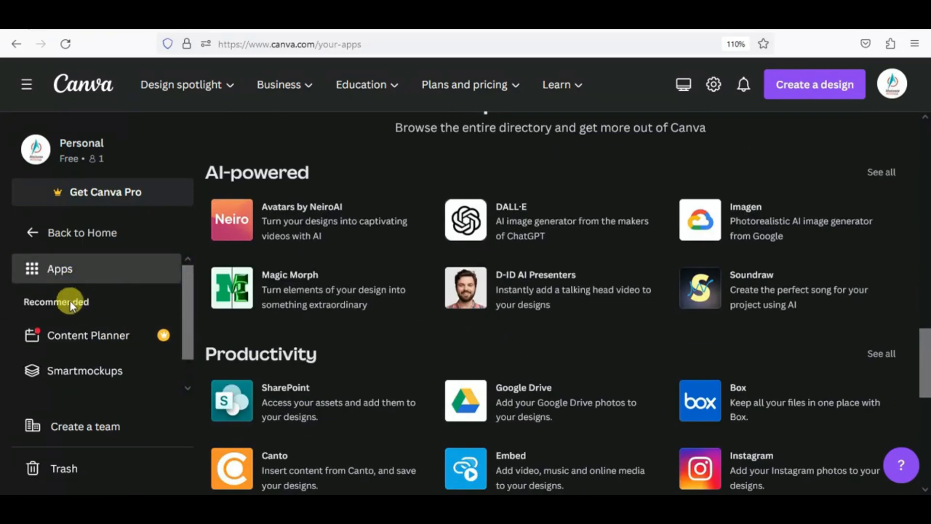
- Open the World Animal Day event in the Content Planner
{"action": "left_click", "coordinate": [78, 345]}
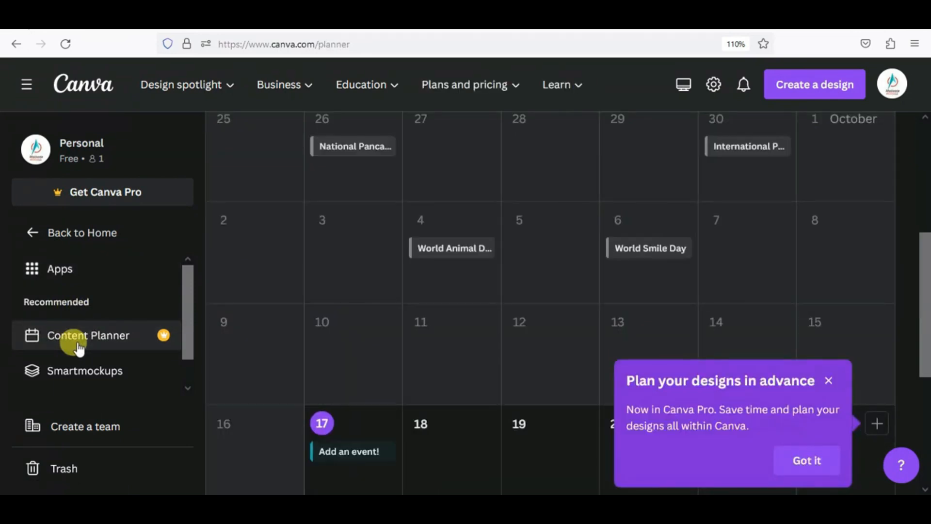
{"action": "scroll", "coordinate": [412, 329], "scroll_direction": "up", "scroll_amount": 3}
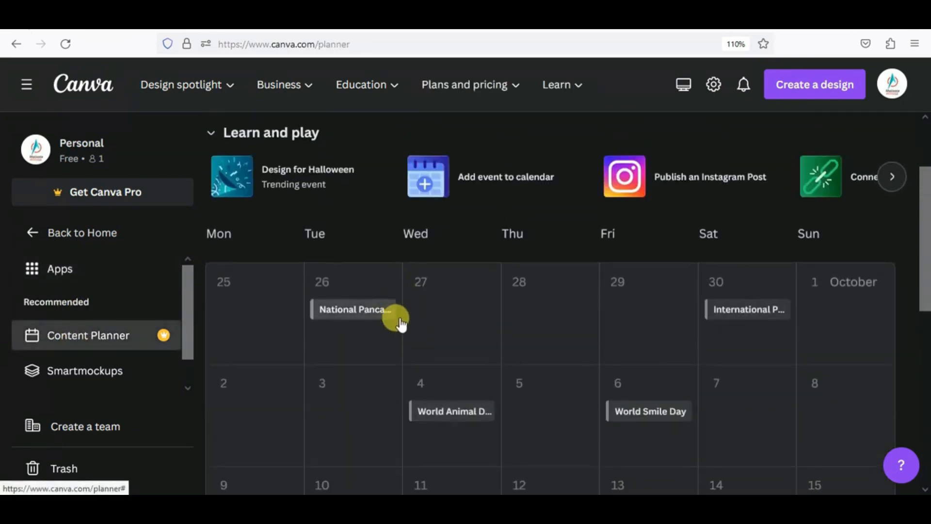
{"action": "scroll", "coordinate": [400, 324], "scroll_direction": "down", "scroll_amount": 2}
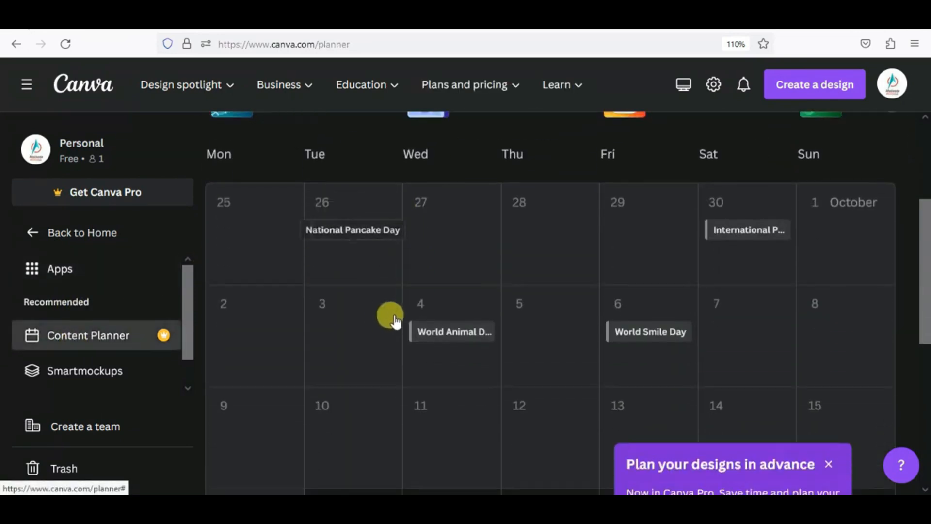
{"action": "left_click", "coordinate": [438, 340]}
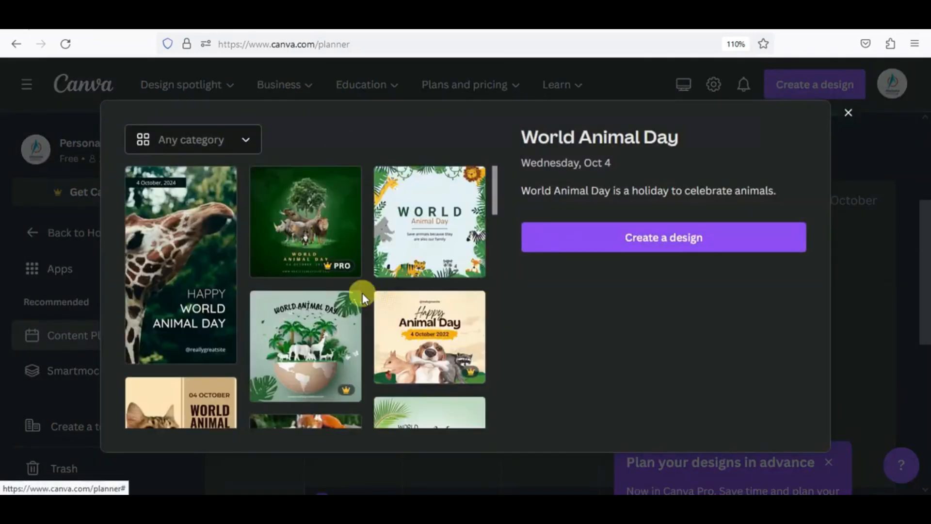
- Filter the event's templates from Any to Video
{"action": "left_click", "coordinate": [242, 138]}
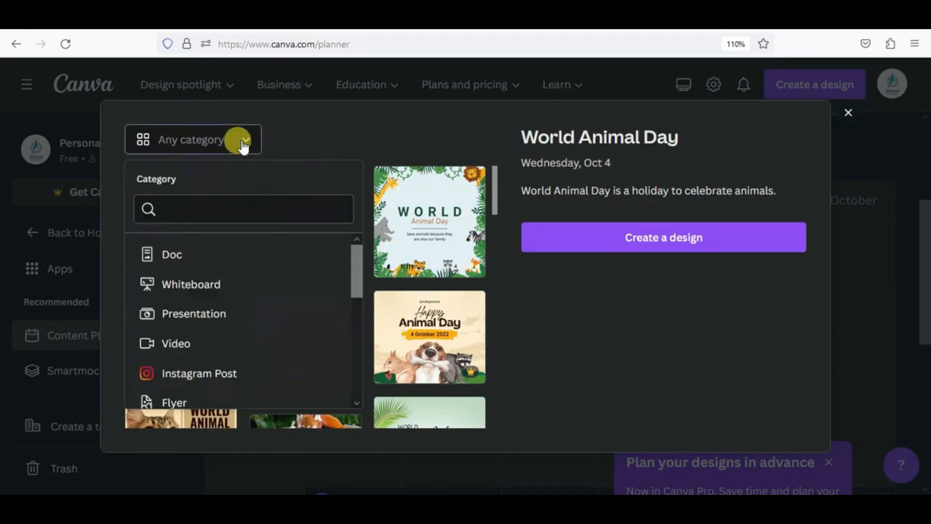
{"action": "left_click", "coordinate": [242, 141]}
{"action": "left_click", "coordinate": [242, 141]}
{"action": "left_click", "coordinate": [196, 343]}
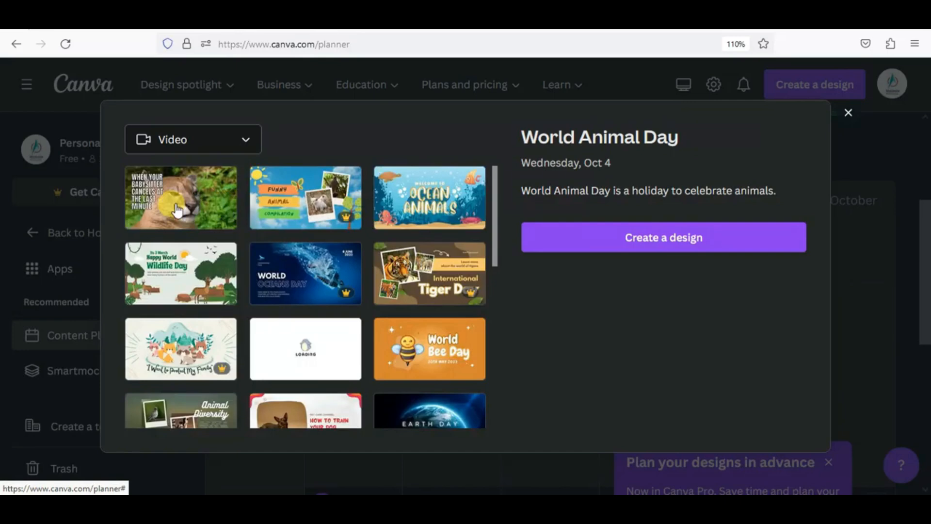
- Open and preview the White Simple Animal Parenting video template, skip the tour, and go Home
{"action": "left_click", "coordinate": [177, 207]}
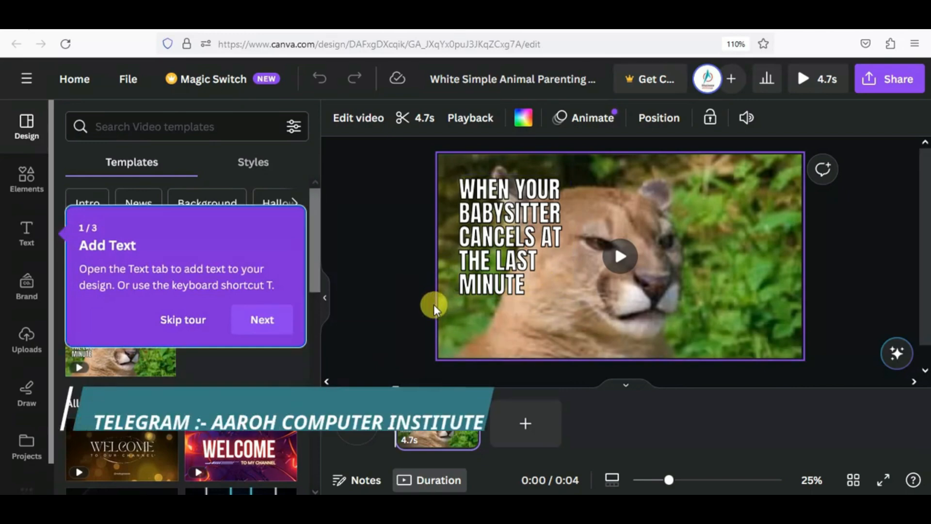
{"action": "left_click", "coordinate": [621, 262]}
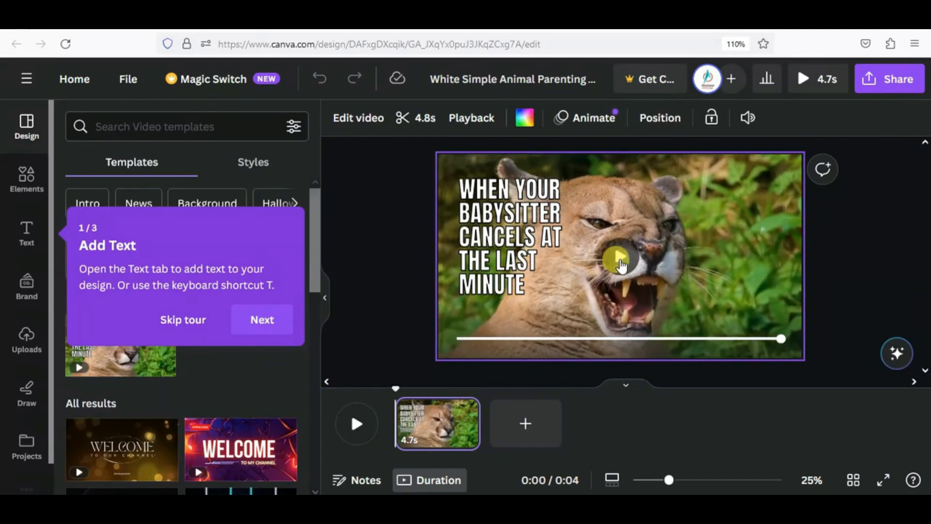
{"action": "left_click", "coordinate": [180, 320]}
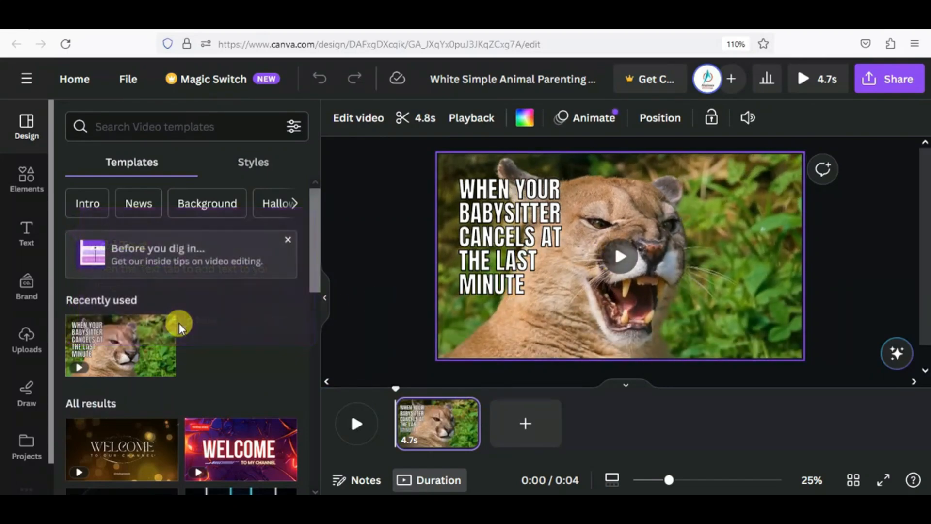
{"action": "left_click", "coordinate": [73, 78]}
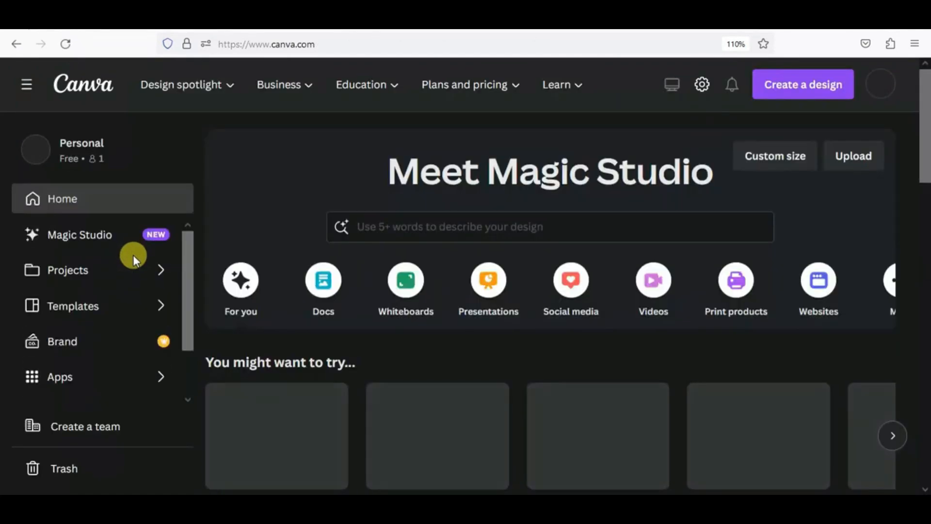
- Scroll the home sidebar and open the Apps page featuring Magic Media
{"action": "scroll", "coordinate": [135, 281], "scroll_direction": "down", "scroll_amount": 3}
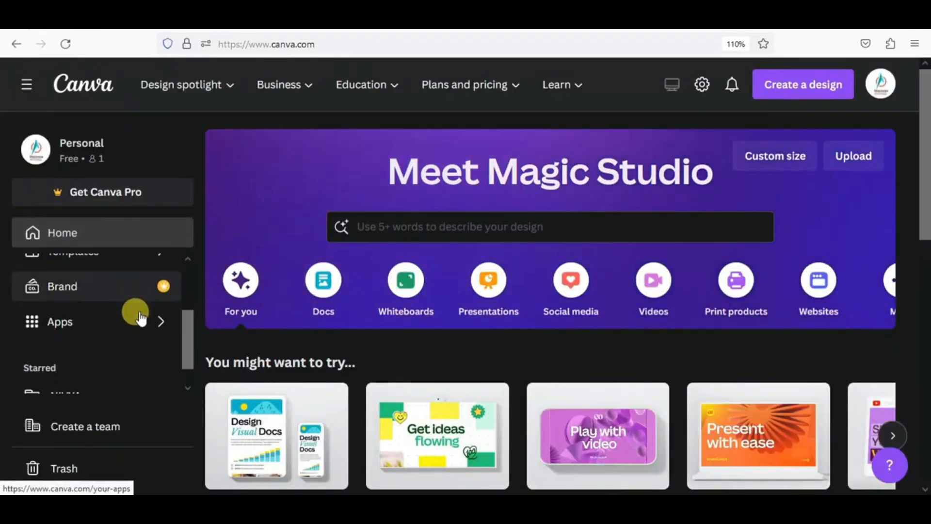
{"action": "scroll", "coordinate": [146, 331], "scroll_direction": "down", "scroll_amount": 3}
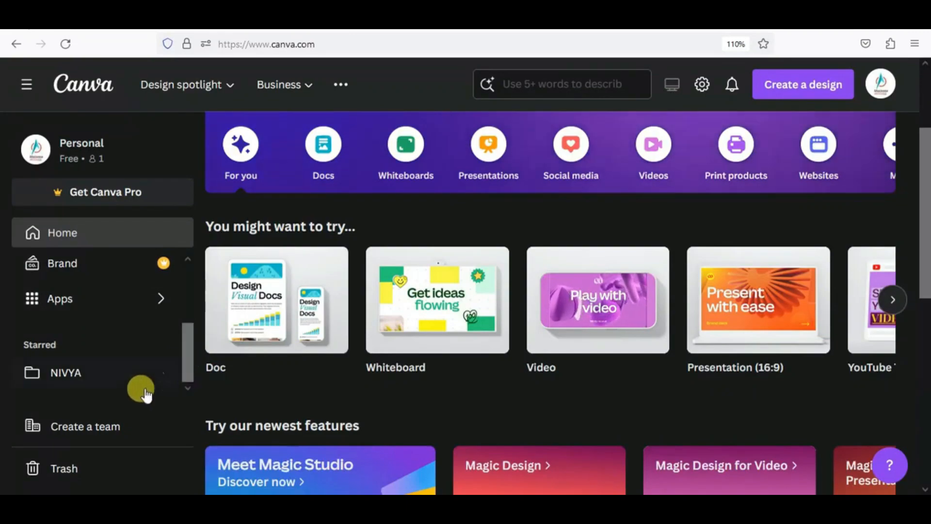
{"action": "scroll", "coordinate": [72, 434], "scroll_direction": "down", "scroll_amount": 6}
{"action": "scroll", "coordinate": [72, 434], "scroll_direction": "up", "scroll_amount": 10}
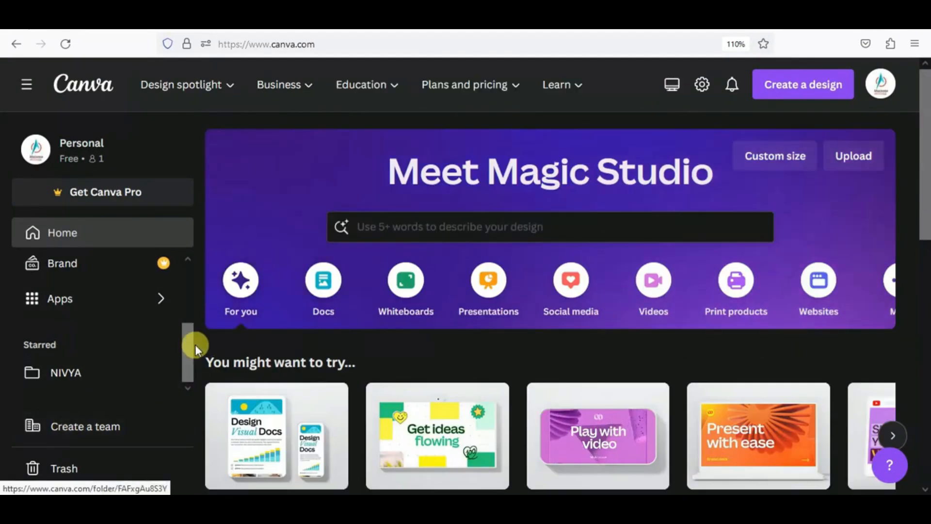
{"action": "left_click", "coordinate": [141, 304]}
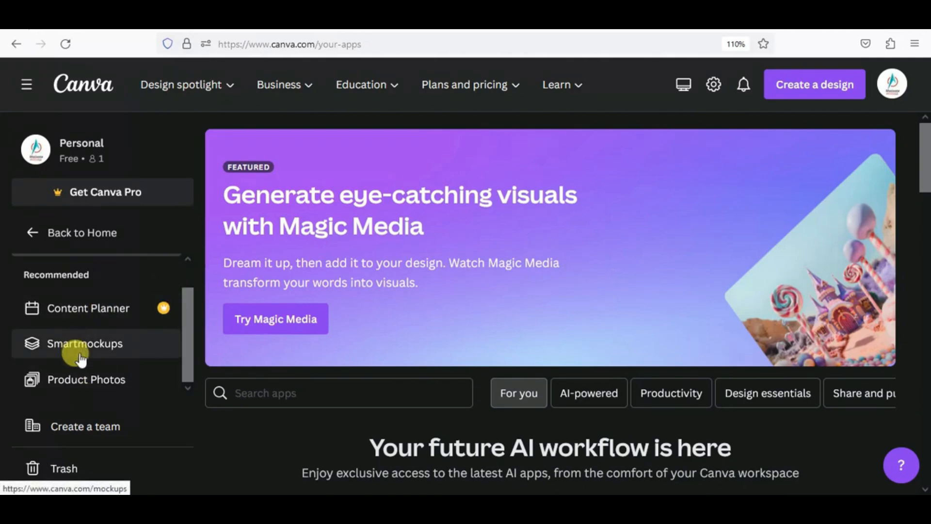
- Open Product Photos, view the Create a team form's name and e-mail fields, then close it
{"action": "left_click", "coordinate": [83, 391]}
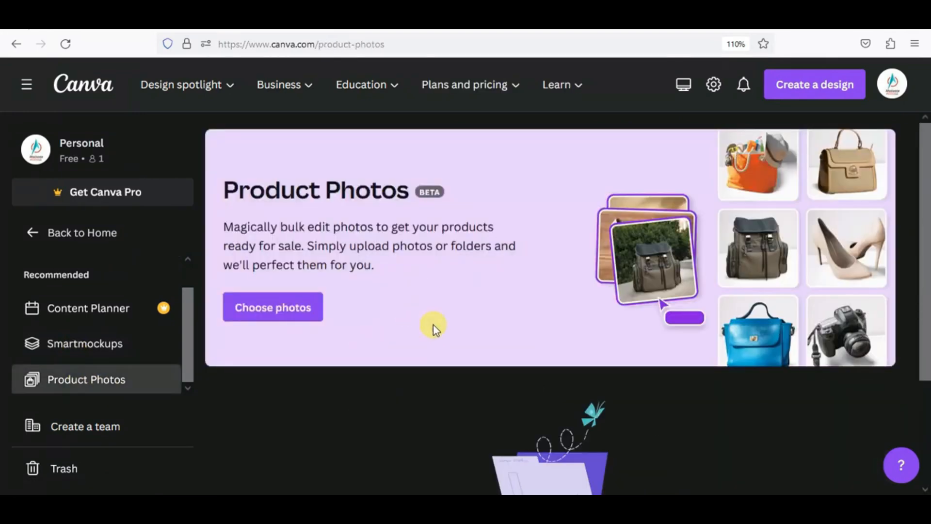
{"action": "scroll", "coordinate": [434, 339], "scroll_direction": "down", "scroll_amount": 3}
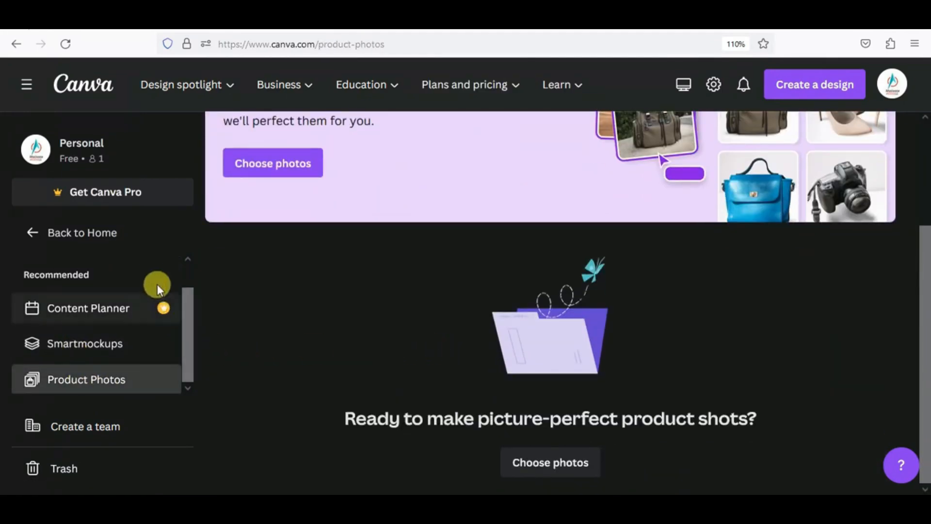
{"action": "left_click", "coordinate": [108, 430]}
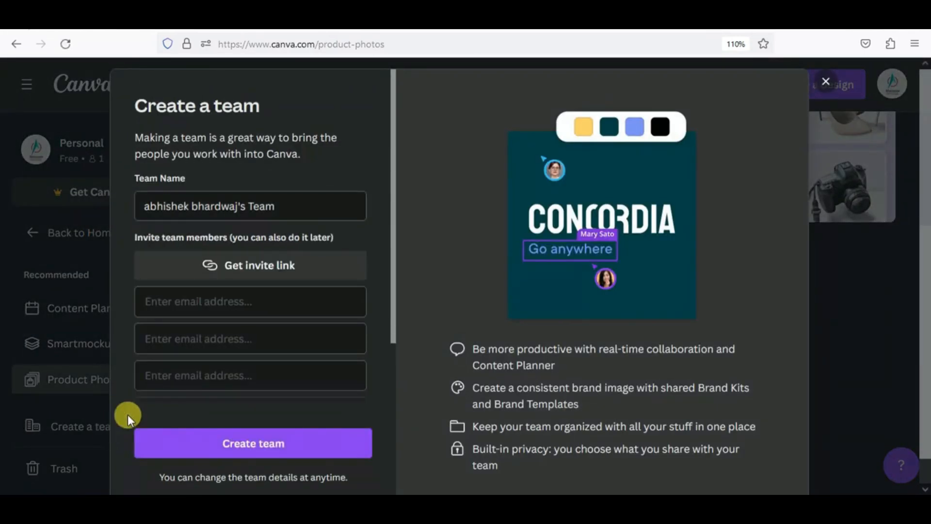
{"action": "left_click_drag", "start_coordinate": [227, 198], "coordinate": [146, 197]}
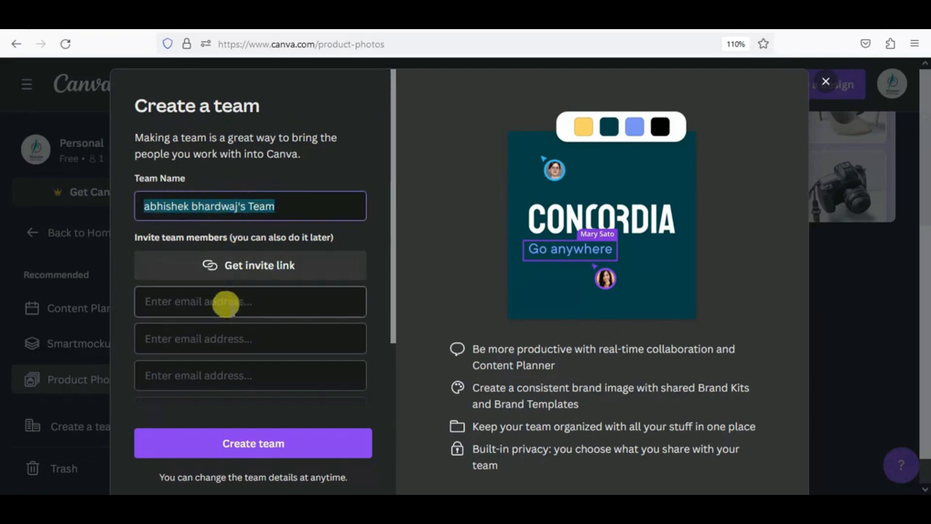
{"action": "left_click", "coordinate": [211, 295]}
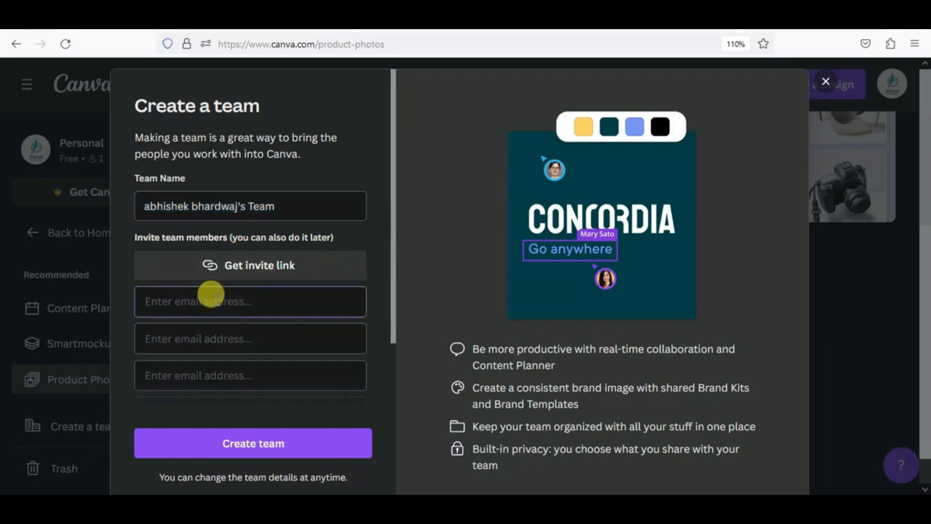
{"action": "left_click", "coordinate": [825, 85]}
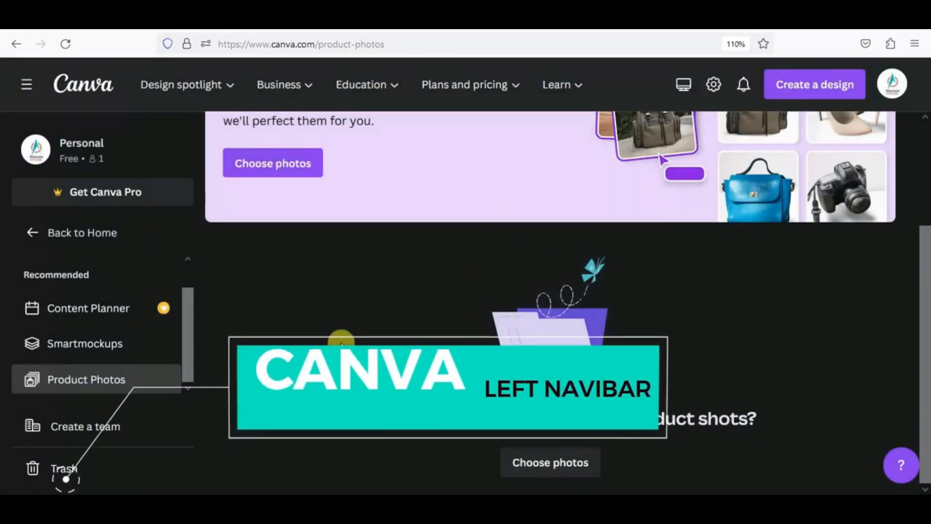
{"action": "left_click_drag", "start_coordinate": [185, 339], "coordinate": [210, 273]}
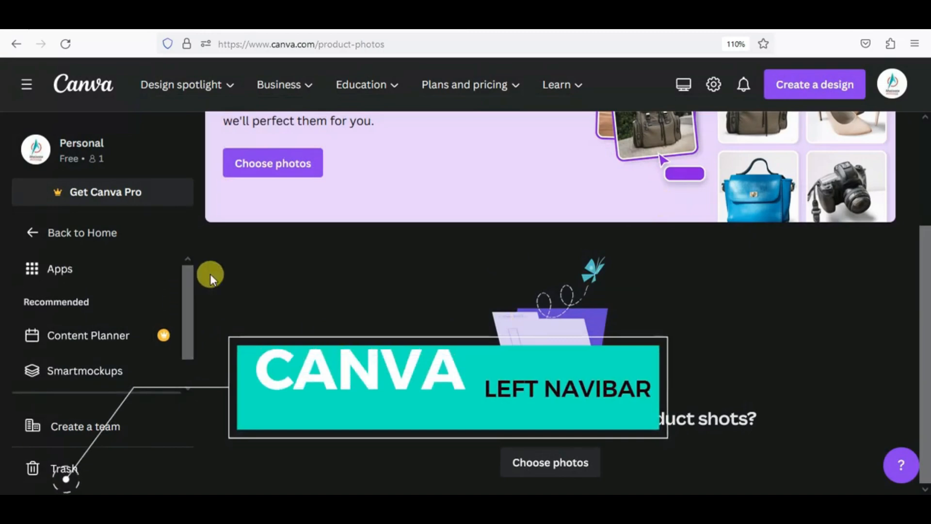
- Go back to the Canva home page and open the Magic Studio design prompt, dismissing its search suggestions
{"action": "left_click", "coordinate": [90, 92]}
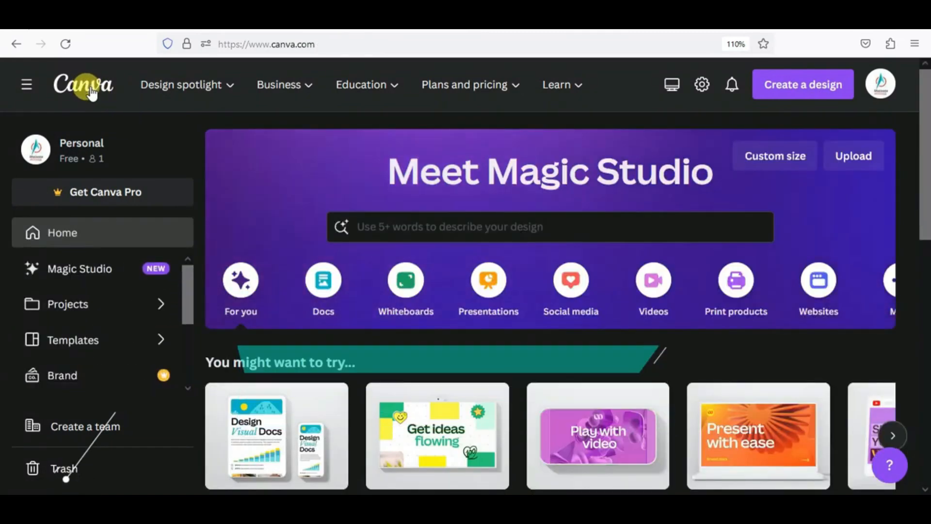
{"action": "scroll", "coordinate": [139, 332], "scroll_direction": "down", "scroll_amount": 3}
{"action": "scroll", "coordinate": [136, 331], "scroll_direction": "up", "scroll_amount": 3}
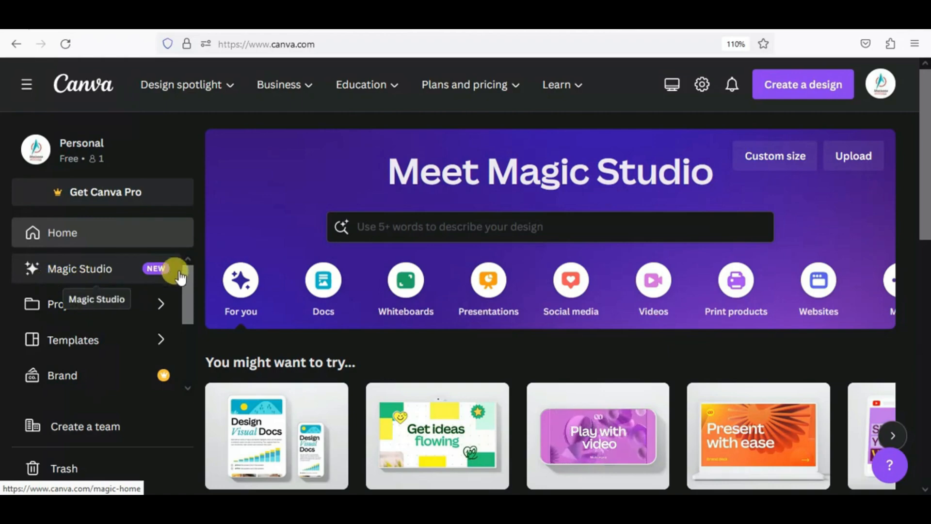
{"action": "left_click", "coordinate": [96, 282]}
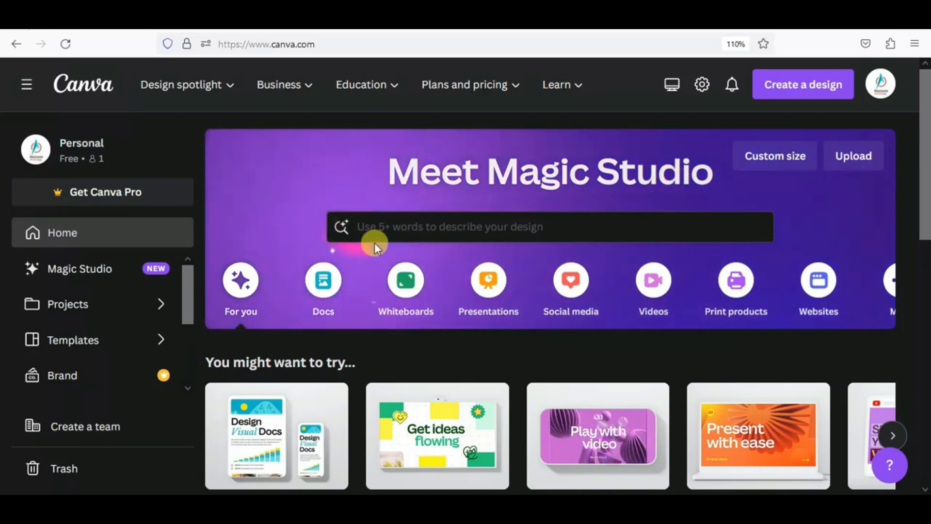
{"action": "left_click", "coordinate": [541, 226]}
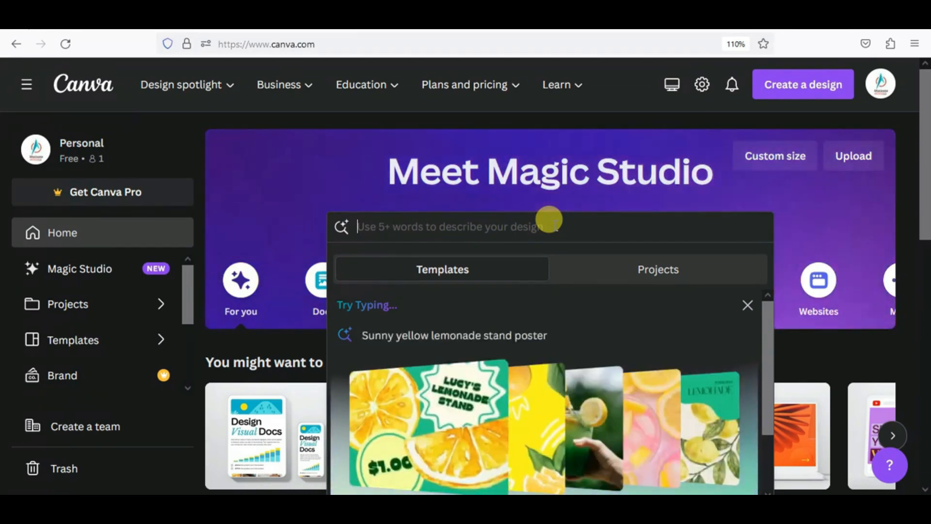
{"action": "left_click", "coordinate": [598, 201]}
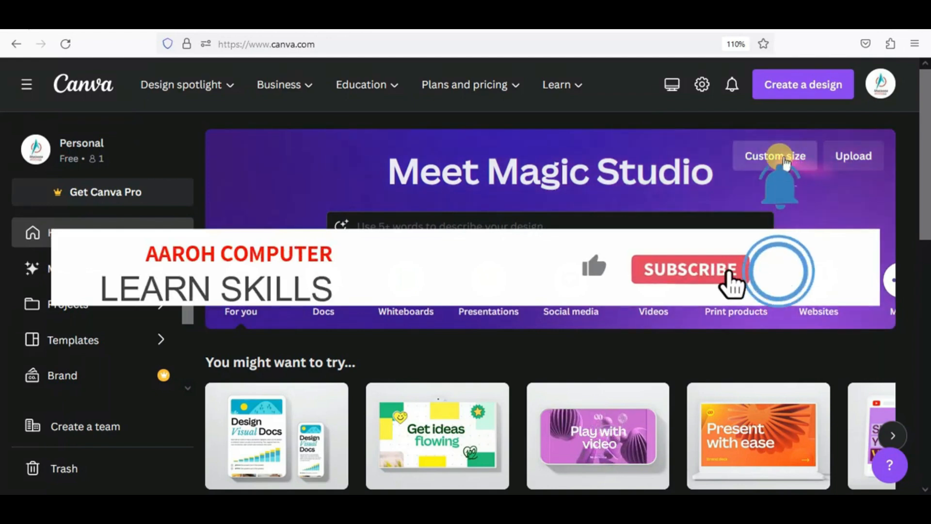
- Create a new custom-size design of 500 × 500 px
{"action": "left_click", "coordinate": [779, 156]}
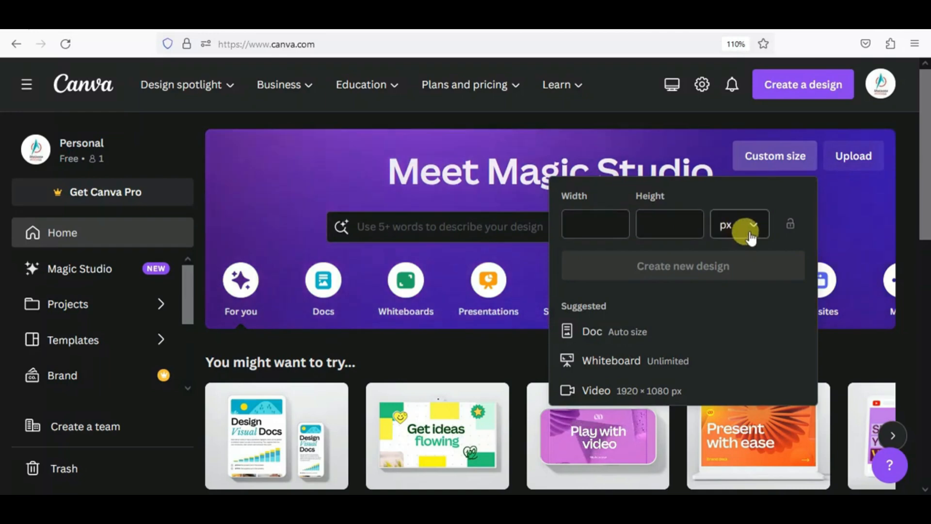
{"action": "left_click", "coordinate": [752, 232]}
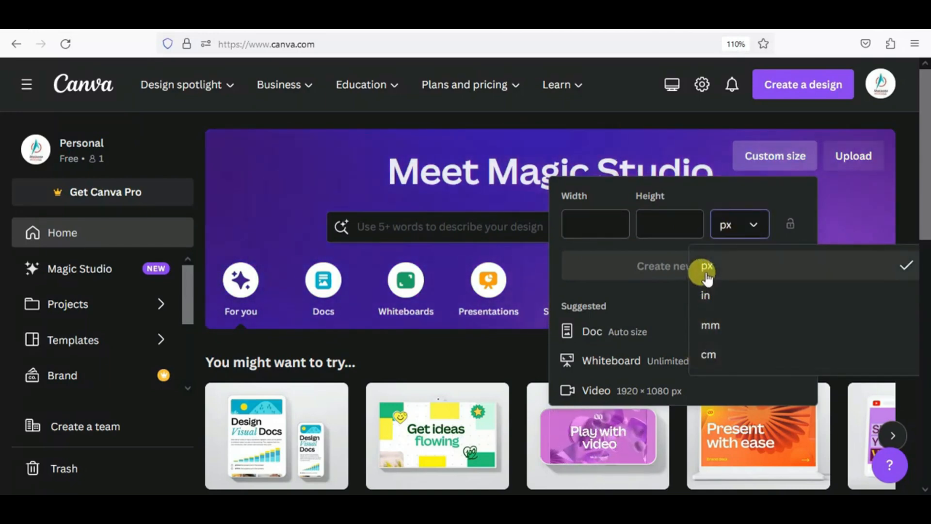
{"action": "left_click", "coordinate": [588, 223]}
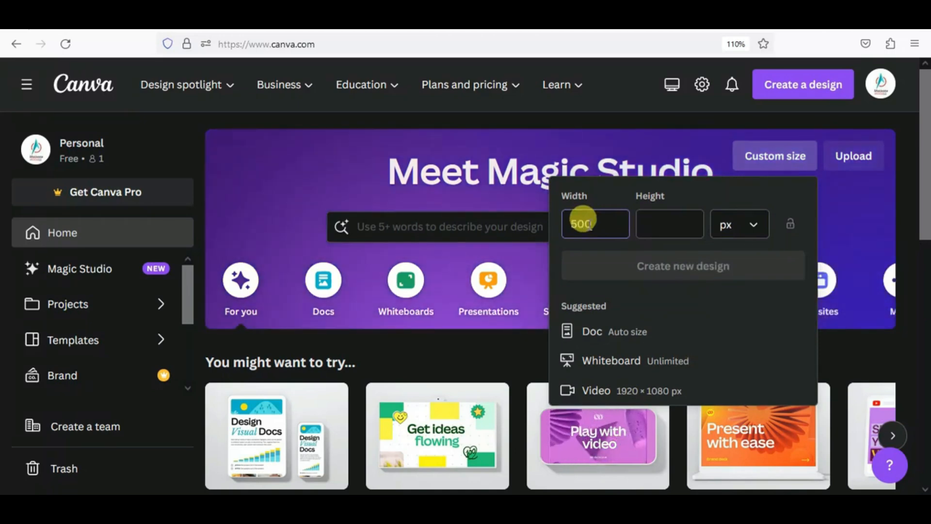
{"action": "type", "text": "500"}
{"action": "left_click", "coordinate": [639, 215]}
{"action": "type", "text": "500"}
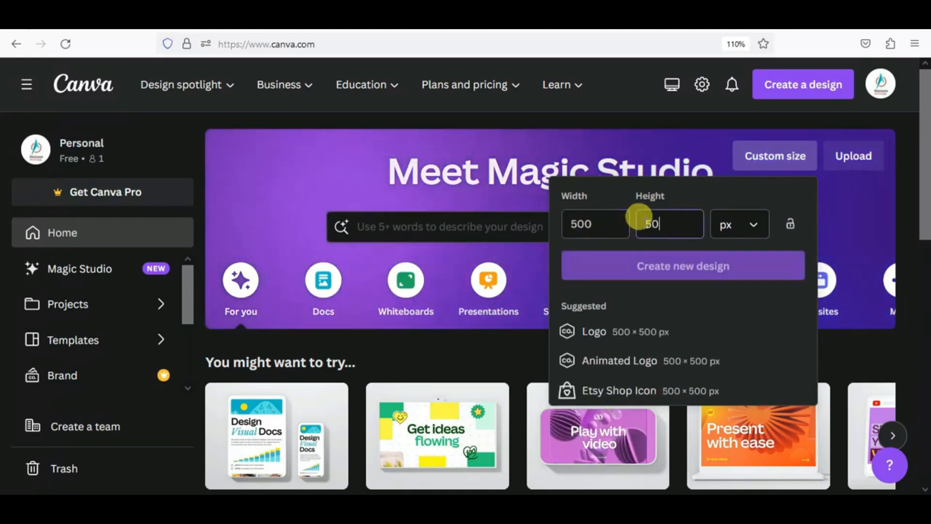
{"action": "left_click", "coordinate": [652, 281]}
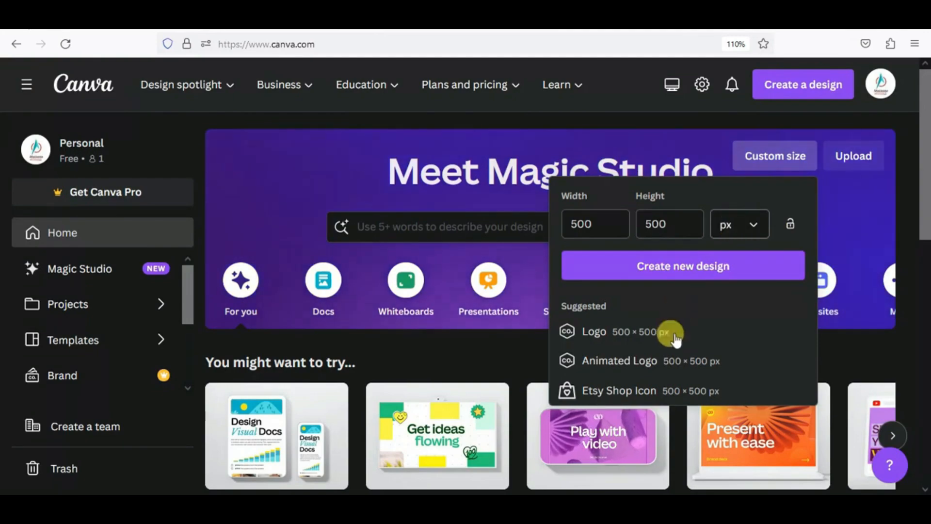
- Bring up the Start from a file upload panel on the home dashboard
{"action": "scroll", "coordinate": [665, 332], "scroll_direction": "down", "scroll_amount": 5}
{"action": "scroll", "coordinate": [623, 281], "scroll_direction": "up", "scroll_amount": 3}
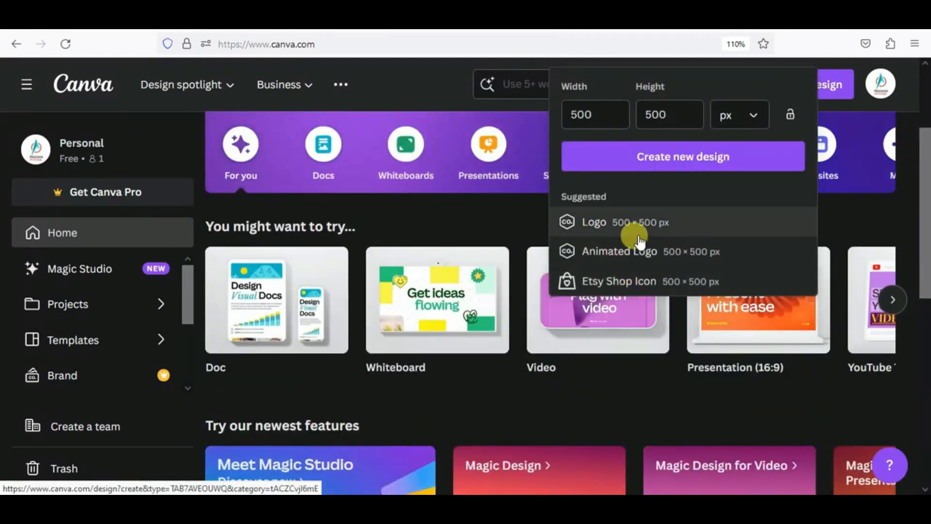
{"action": "scroll", "coordinate": [605, 216], "scroll_direction": "up", "scroll_amount": 3}
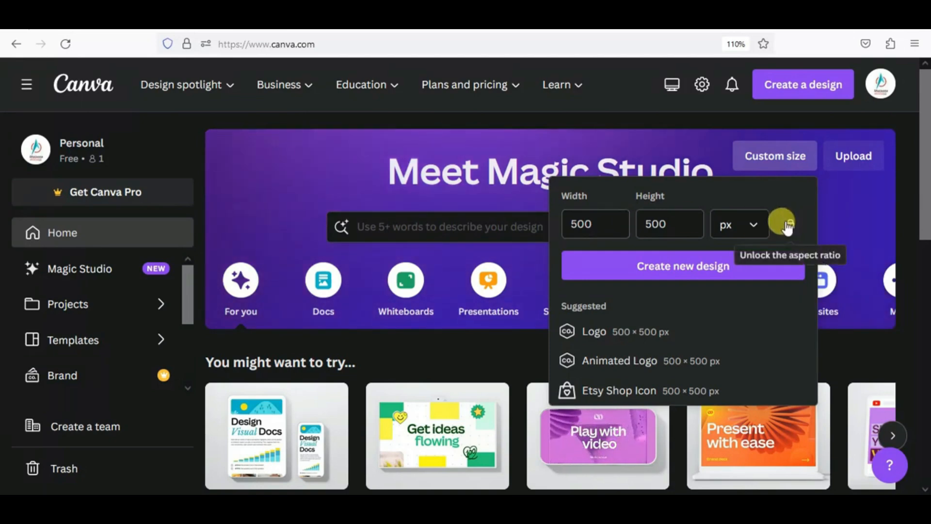
{"action": "left_click", "coordinate": [845, 163]}
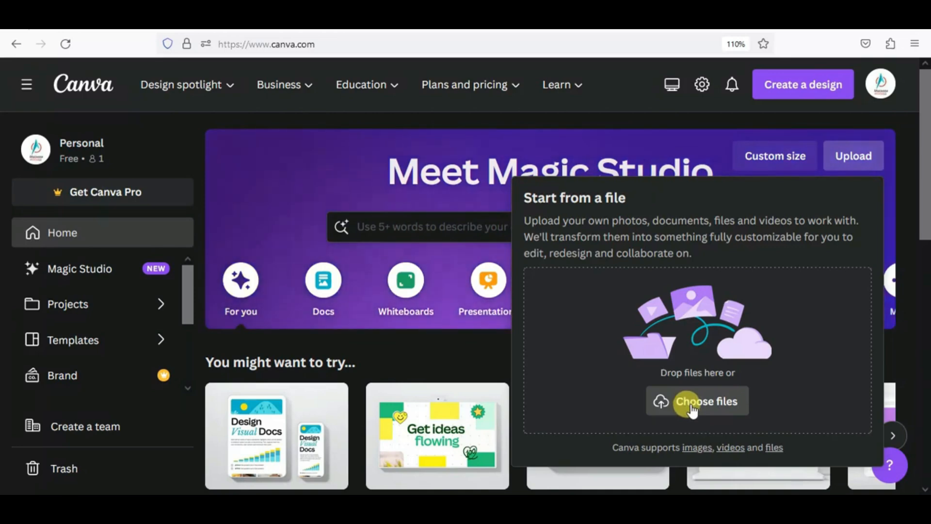
- Upload the Navratri image from the downloads folder and list templates built around it
{"action": "left_click", "coordinate": [705, 412]}
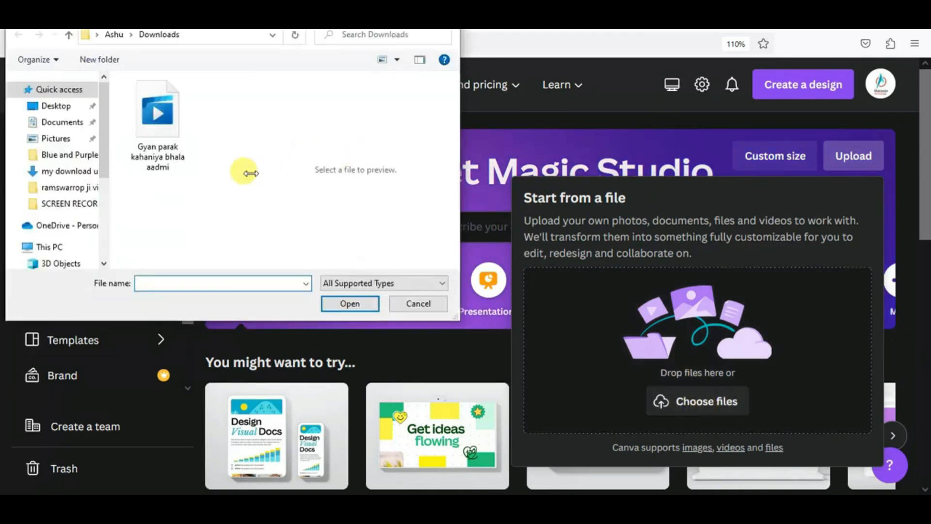
{"action": "left_click", "coordinate": [72, 175]}
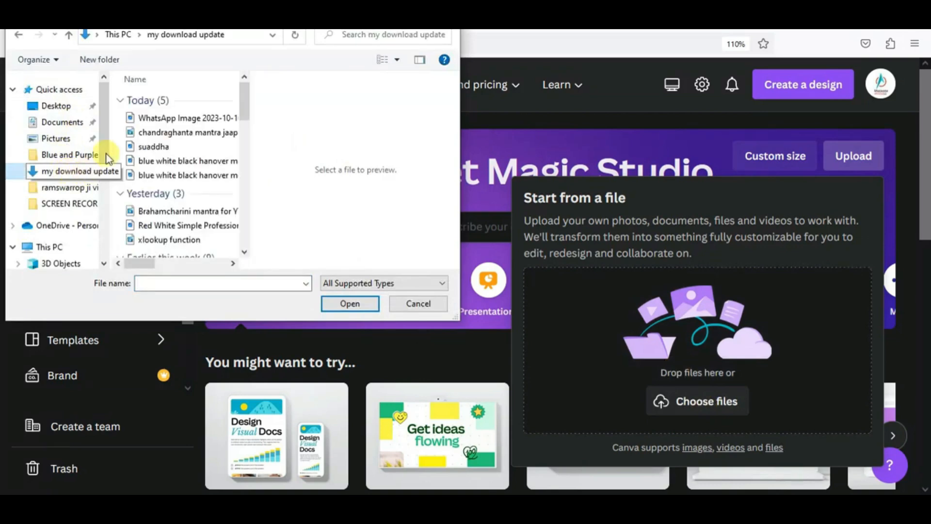
{"action": "left_click", "coordinate": [156, 124]}
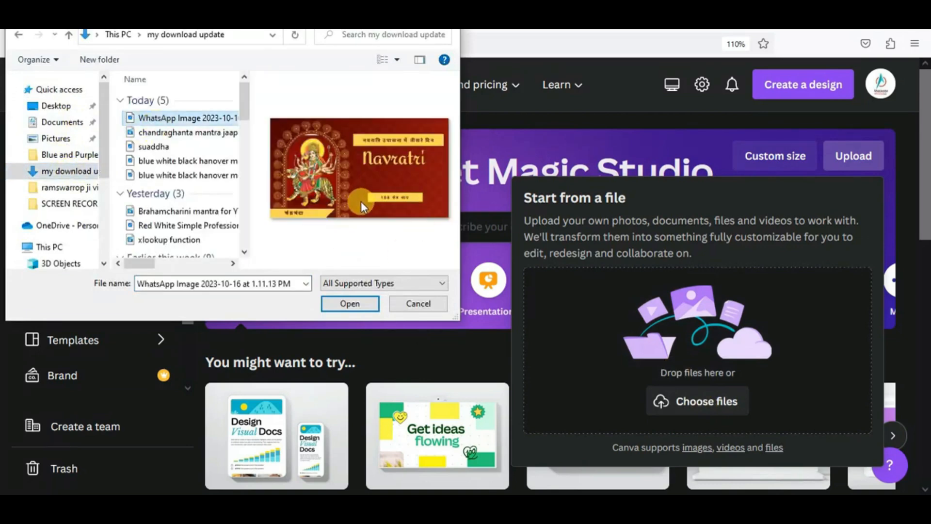
{"action": "left_click", "coordinate": [350, 303]}
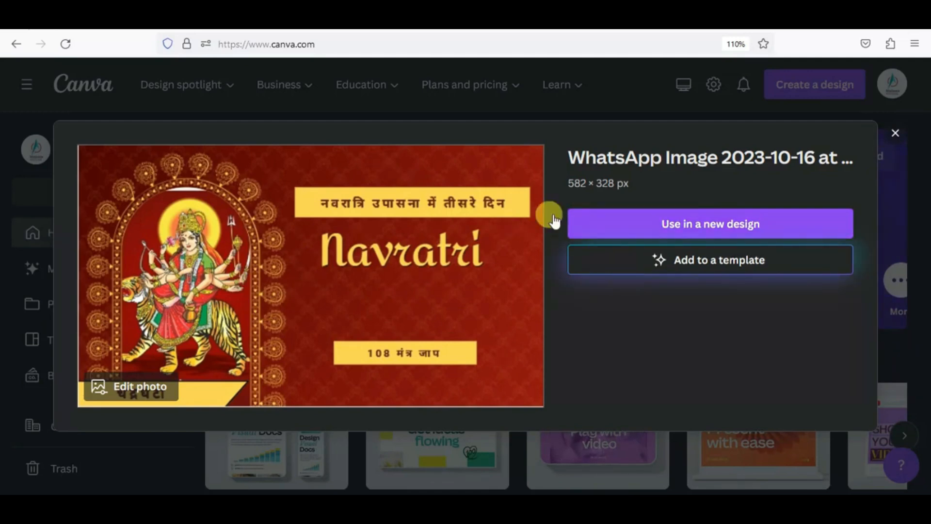
{"action": "left_click", "coordinate": [630, 266]}
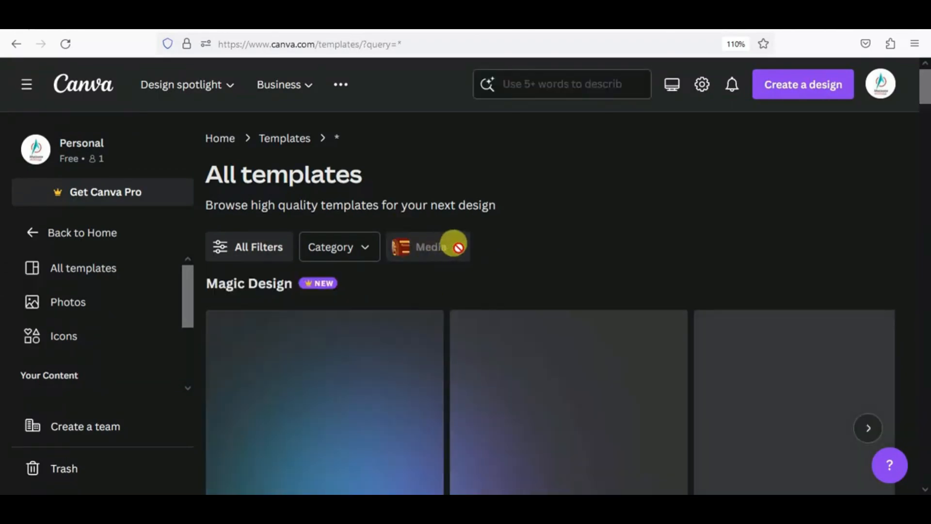
- Clear the Navratri image media filter from the template results and return to the home dashboard
{"action": "scroll", "coordinate": [425, 363], "scroll_direction": "down", "scroll_amount": 5}
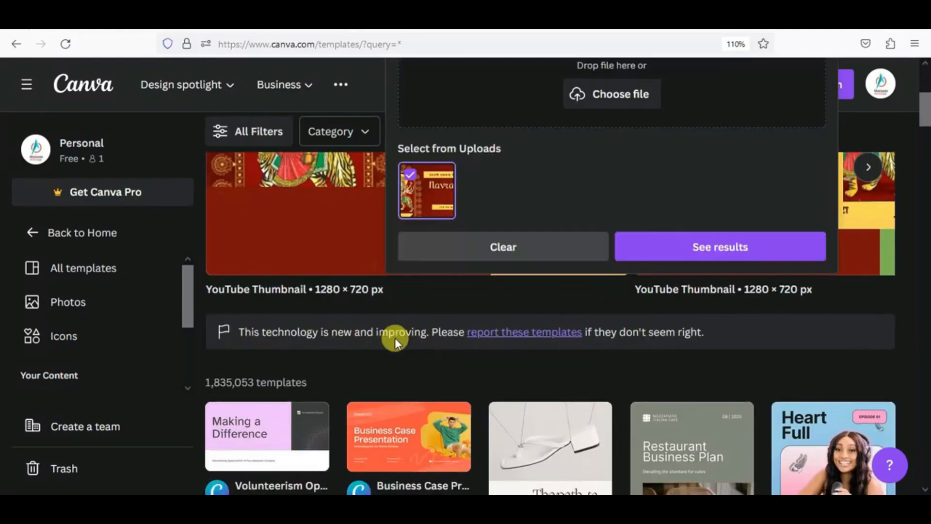
{"action": "scroll", "coordinate": [395, 338], "scroll_direction": "up", "scroll_amount": 5}
{"action": "scroll", "coordinate": [363, 359], "scroll_direction": "down", "scroll_amount": 3}
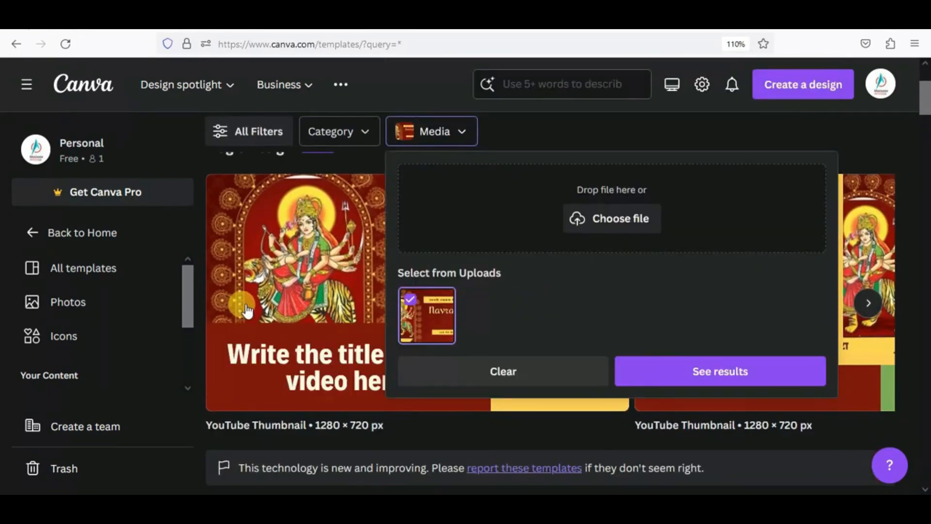
{"action": "left_click", "coordinate": [451, 370]}
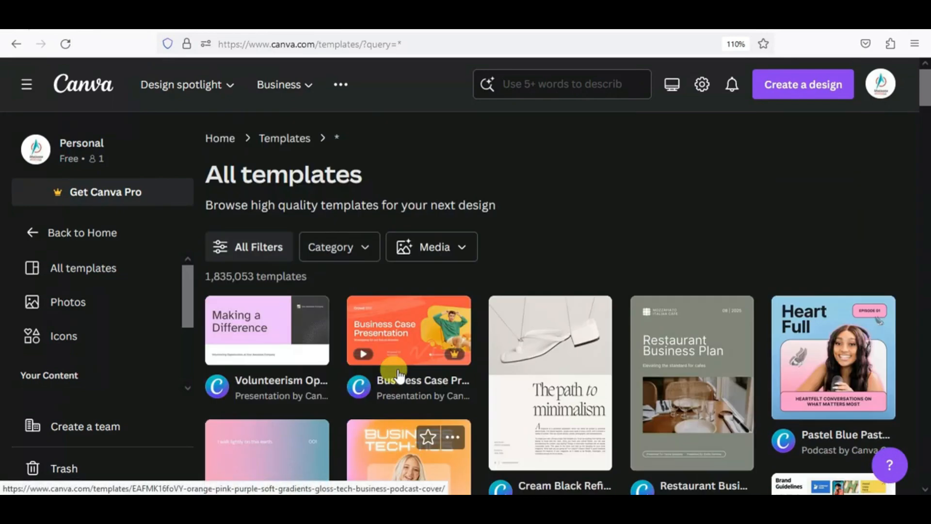
{"action": "left_click", "coordinate": [74, 100]}
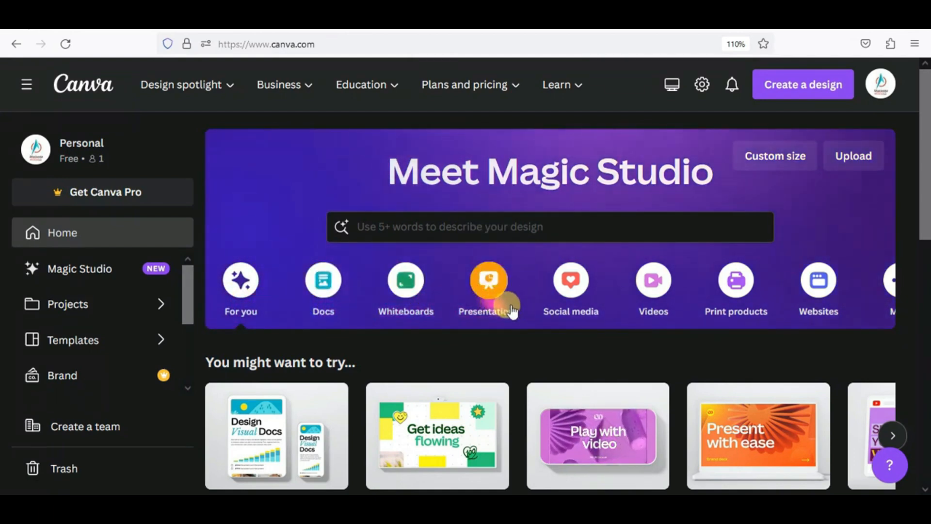
{"action": "left_click", "coordinate": [565, 286]}
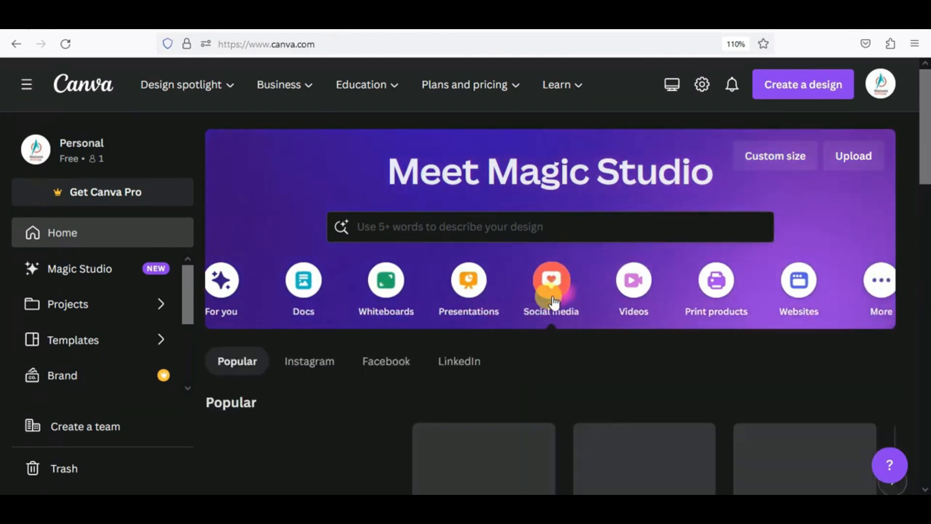
{"action": "scroll", "coordinate": [388, 357], "scroll_direction": "down", "scroll_amount": 3}
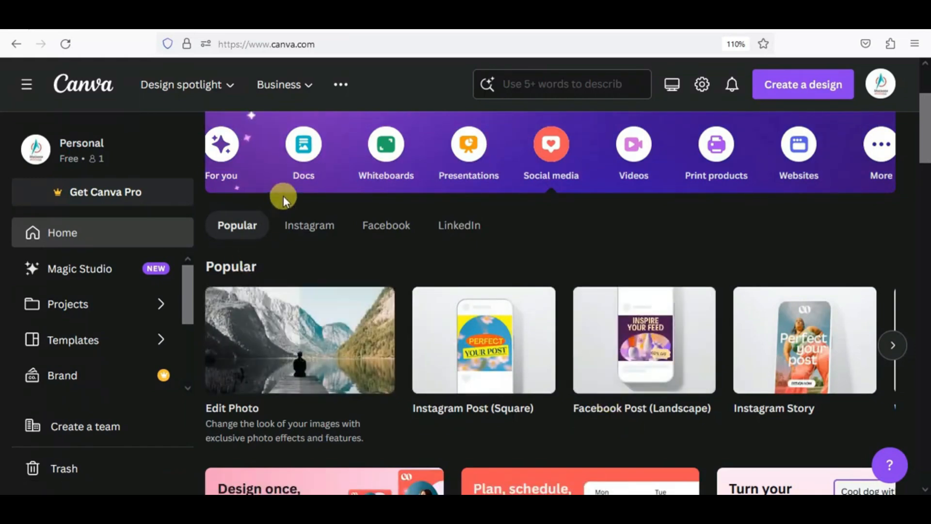
{"action": "left_click", "coordinate": [625, 164]}
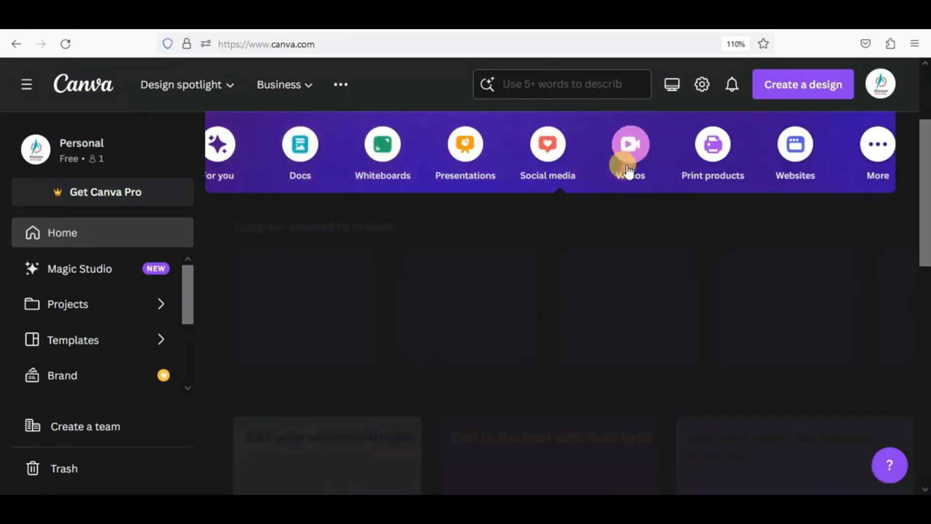
{"action": "scroll", "coordinate": [305, 346], "scroll_direction": "down", "scroll_amount": 5}
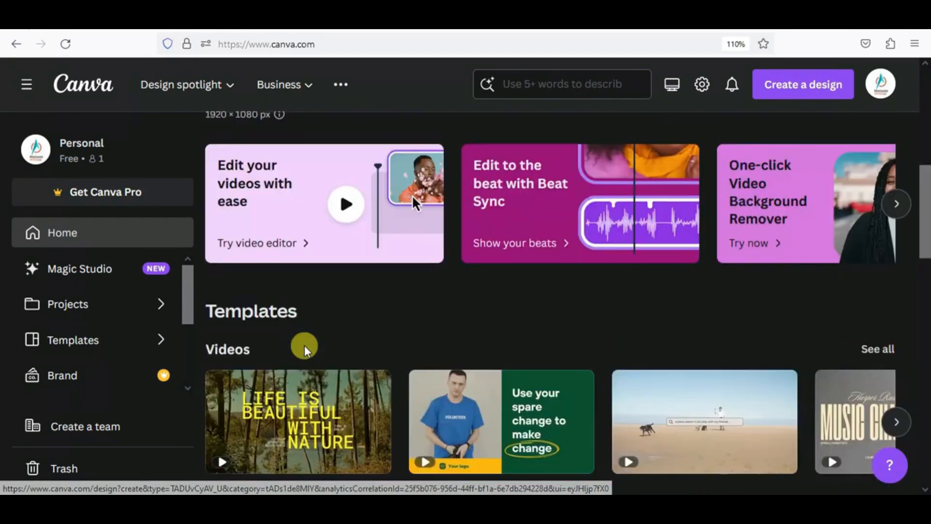
{"action": "scroll", "coordinate": [304, 345], "scroll_direction": "down", "scroll_amount": 6}
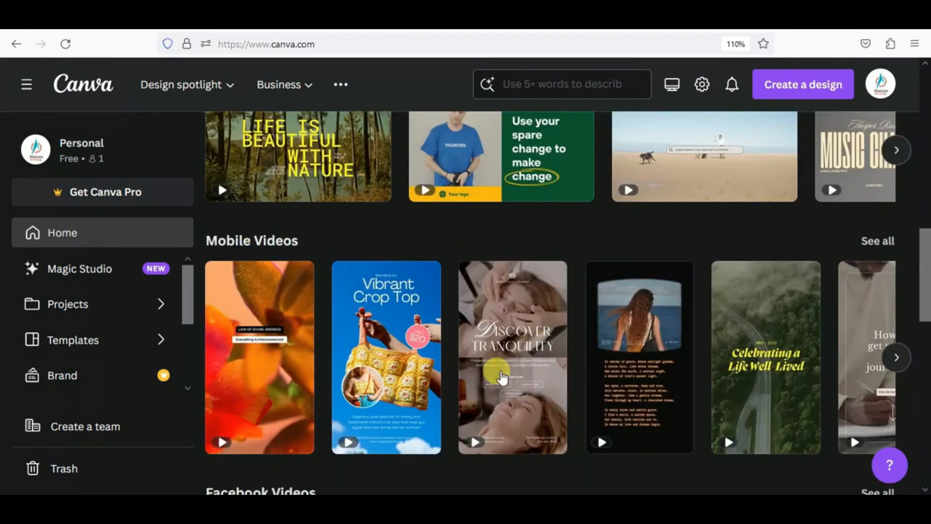
{"action": "scroll", "coordinate": [497, 376], "scroll_direction": "up", "scroll_amount": 8}
{"action": "scroll", "coordinate": [490, 374], "scroll_direction": "up", "scroll_amount": 5}
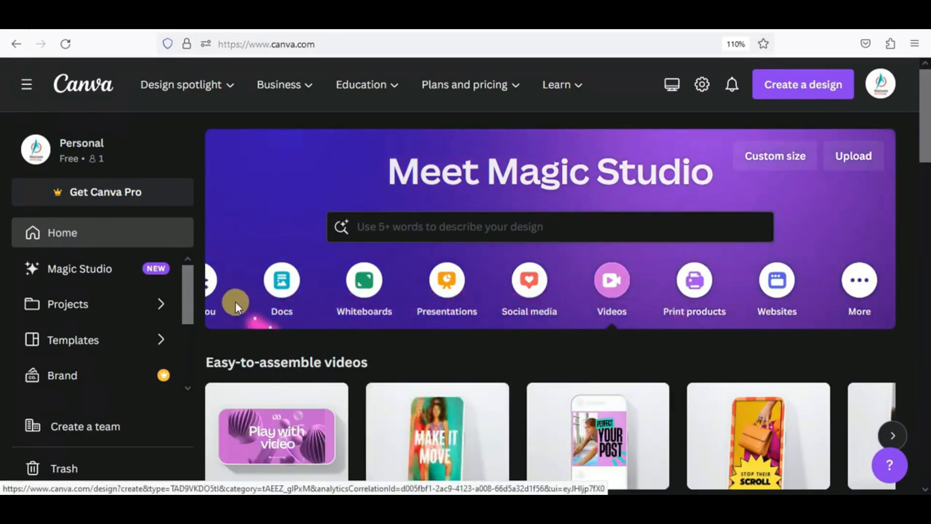
{"action": "left_click", "coordinate": [212, 290]}
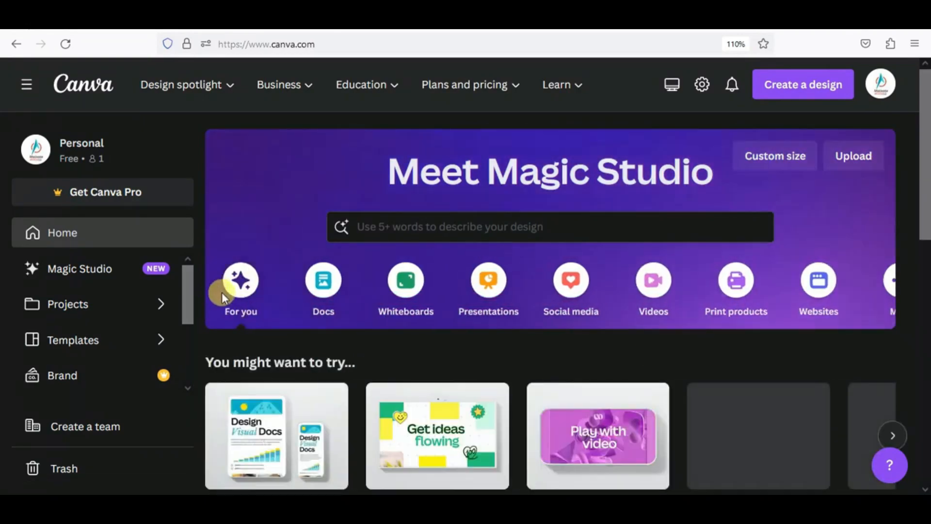
{"action": "scroll", "coordinate": [247, 335], "scroll_direction": "down", "scroll_amount": 1}
{"action": "scroll", "coordinate": [274, 373], "scroll_direction": "down", "scroll_amount": 5}
{"action": "scroll", "coordinate": [275, 339], "scroll_direction": "up", "scroll_amount": 3}
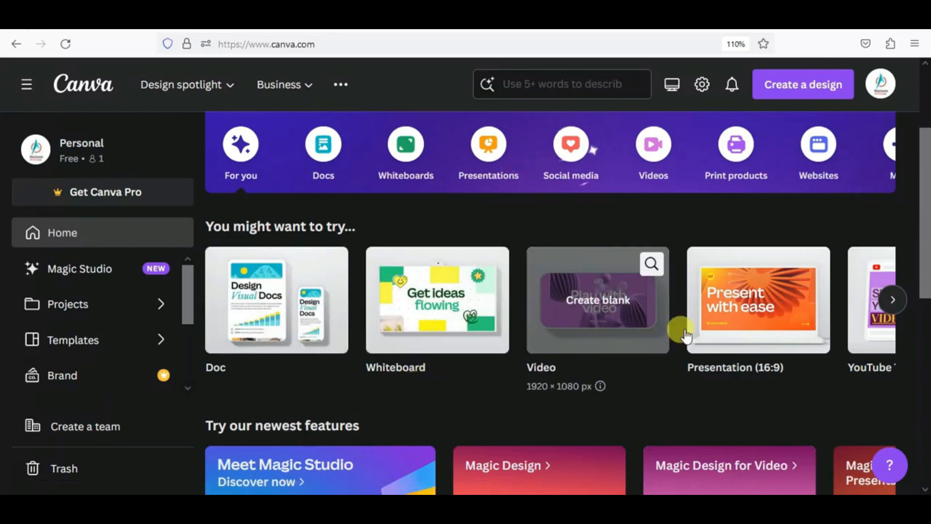
{"action": "left_click", "coordinate": [893, 300]}
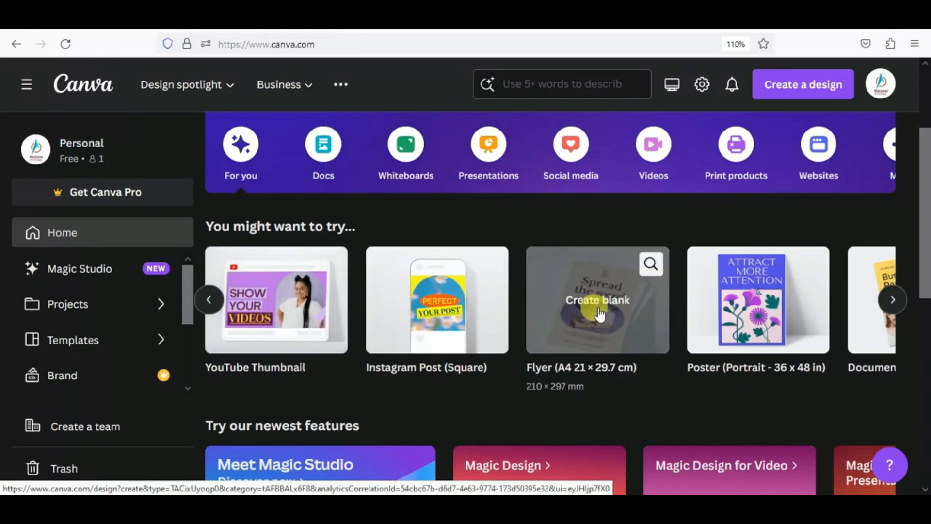
{"action": "left_click", "coordinate": [892, 299]}
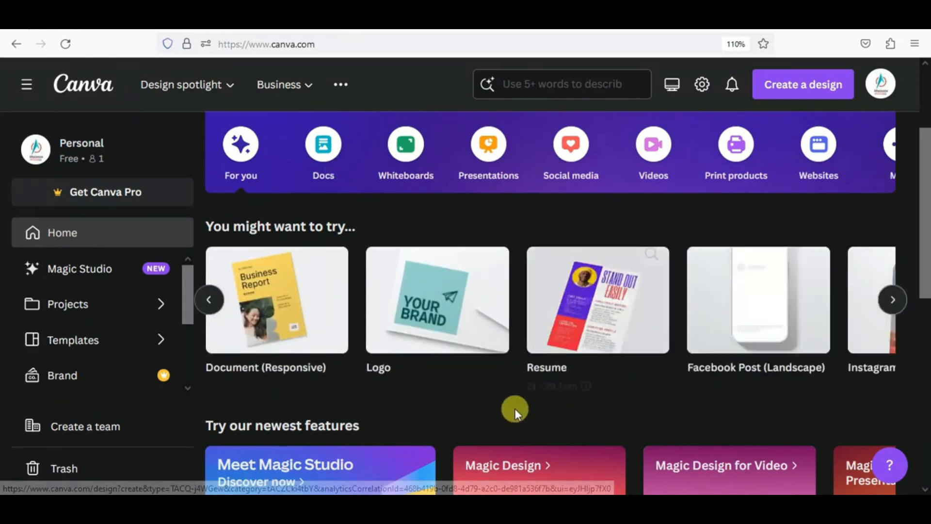
{"action": "scroll", "coordinate": [507, 409], "scroll_direction": "down", "scroll_amount": 3}
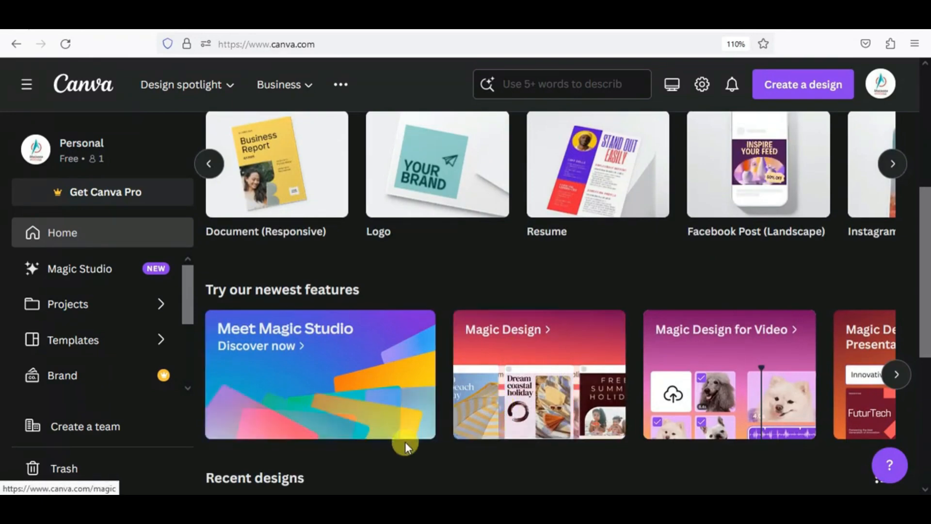
{"action": "scroll", "coordinate": [407, 441], "scroll_direction": "down", "scroll_amount": 6}
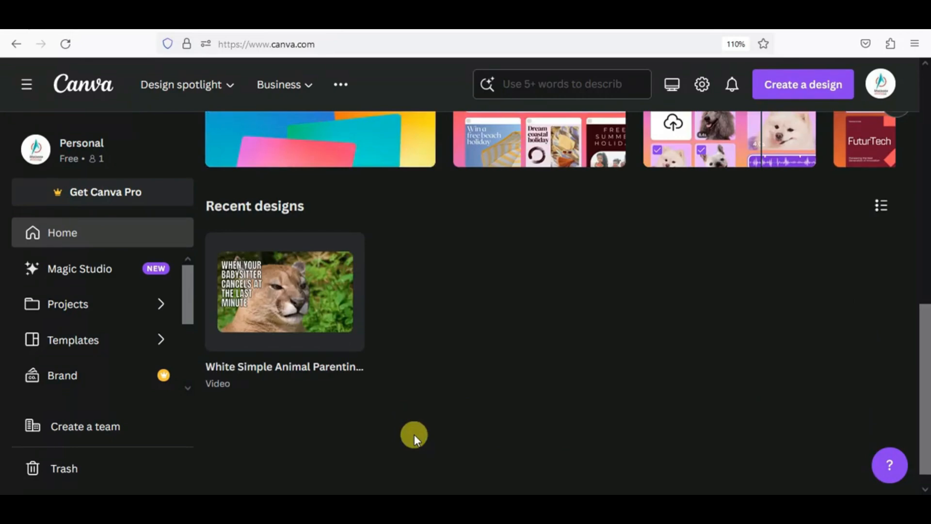
{"action": "scroll", "coordinate": [414, 434], "scroll_direction": "up", "scroll_amount": 7}
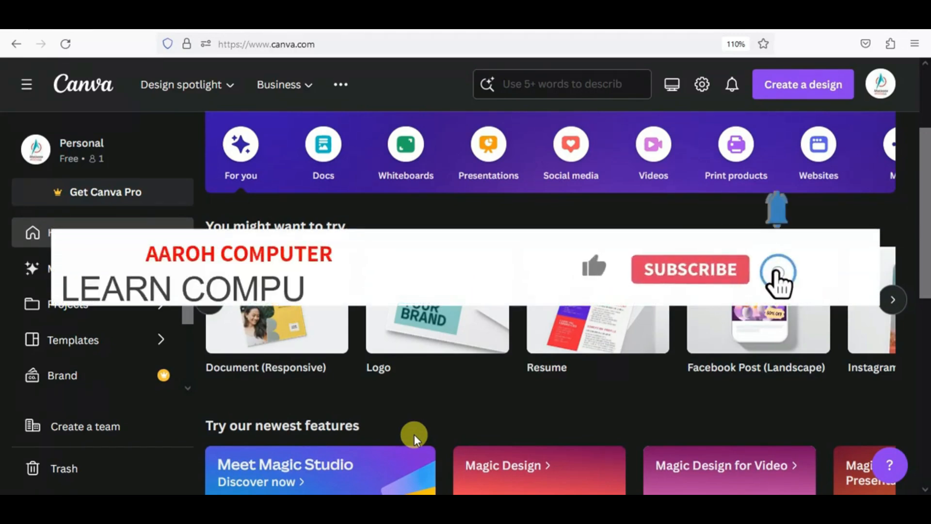
{"action": "left_click", "coordinate": [601, 324]}
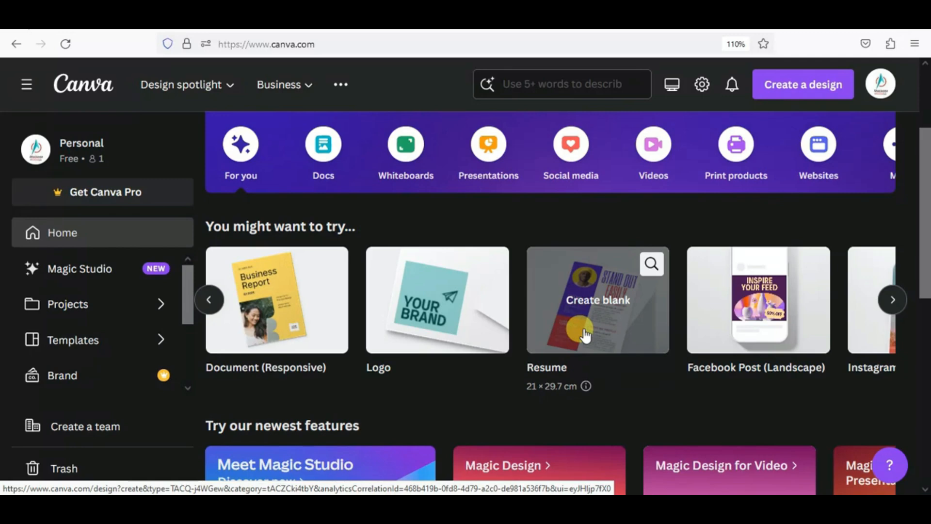
{"action": "scroll", "coordinate": [536, 214], "scroll_direction": "up", "scroll_amount": 3}
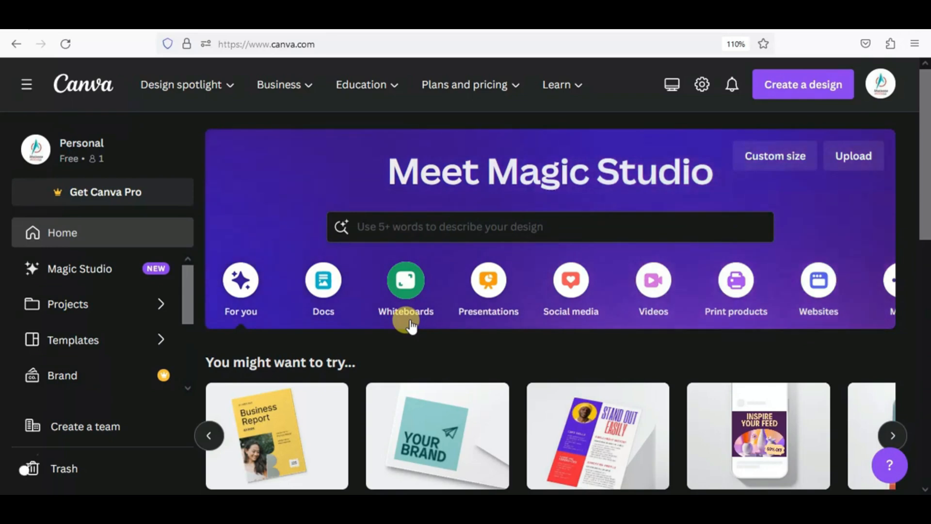
- Search the Magic Studio box for 'APPLE WITH TOY AND CHILD' templates
{"action": "left_click", "coordinate": [378, 232]}
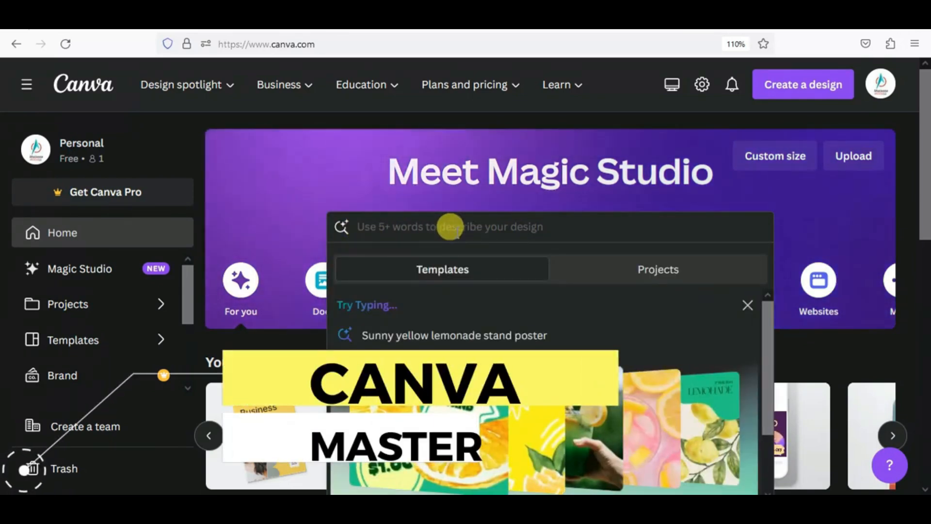
{"action": "type", "text": "AP"}
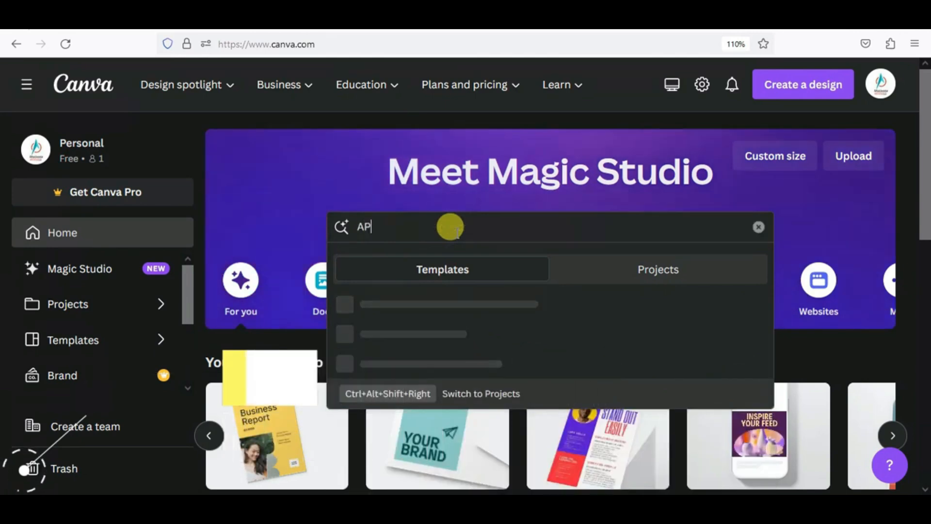
{"action": "type", "text": "PLE "}
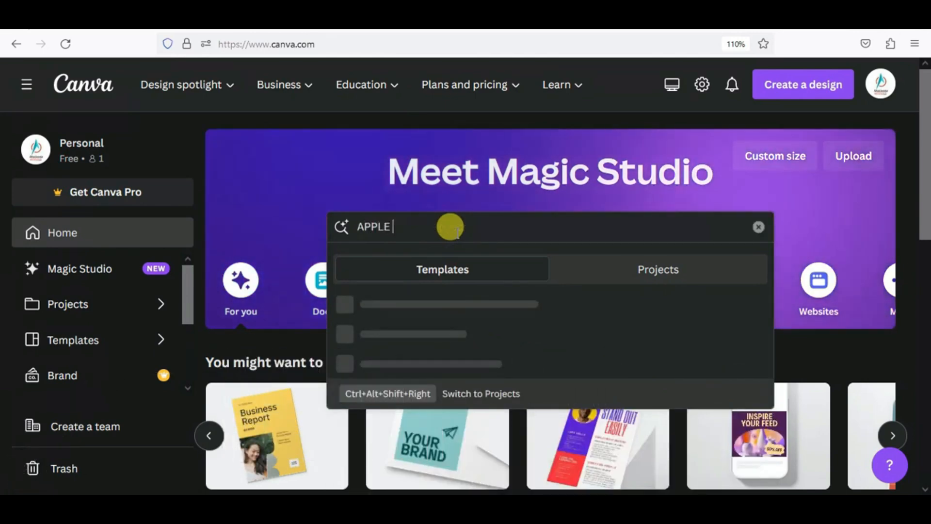
{"action": "type", "text": "WITH TOY"}
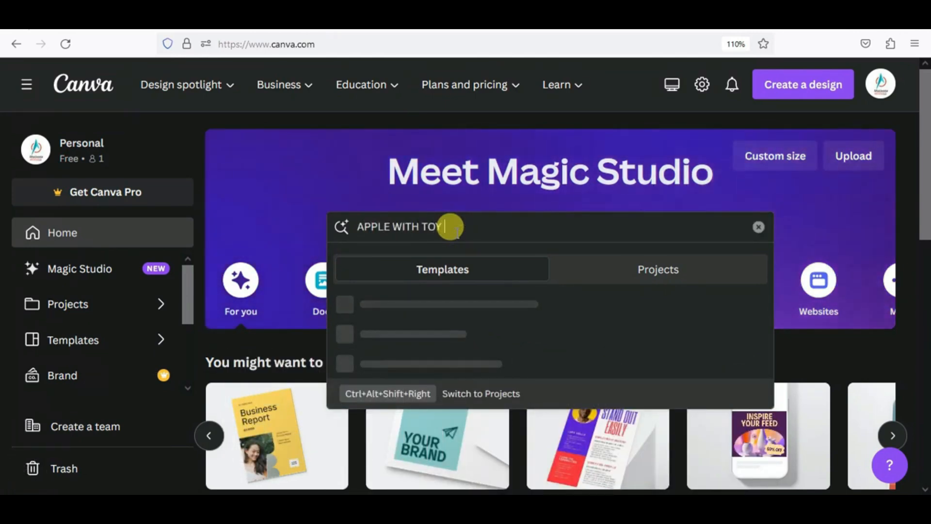
{"action": "type", "text": " AND CHILD"}
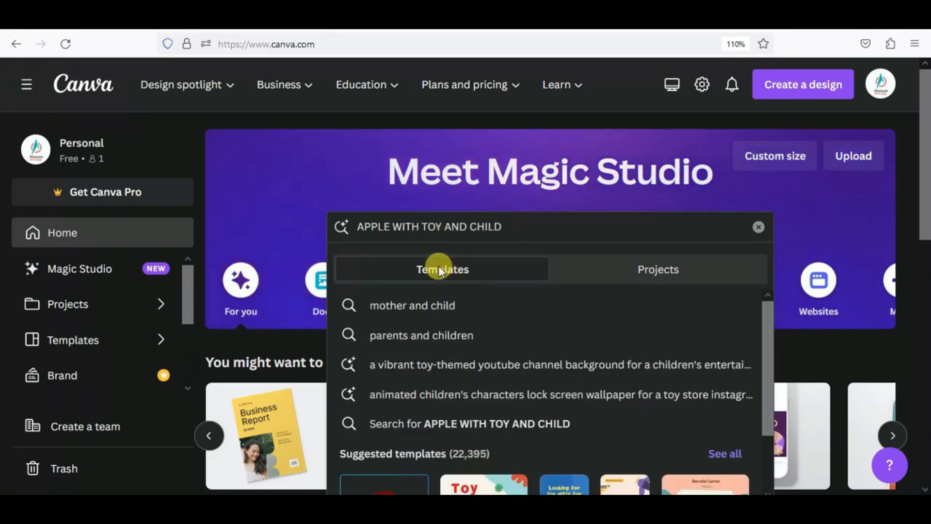
{"action": "key", "text": "Return"}
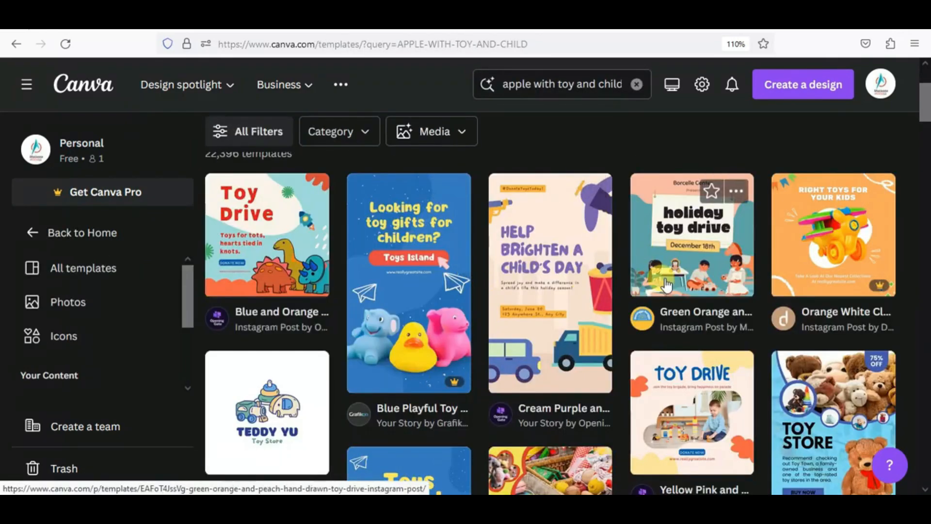
- Scroll up and down through the toy-themed template results grid
{"action": "scroll", "coordinate": [664, 281], "scroll_direction": "down", "scroll_amount": 5}
{"action": "scroll", "coordinate": [662, 279], "scroll_direction": "up", "scroll_amount": 3}
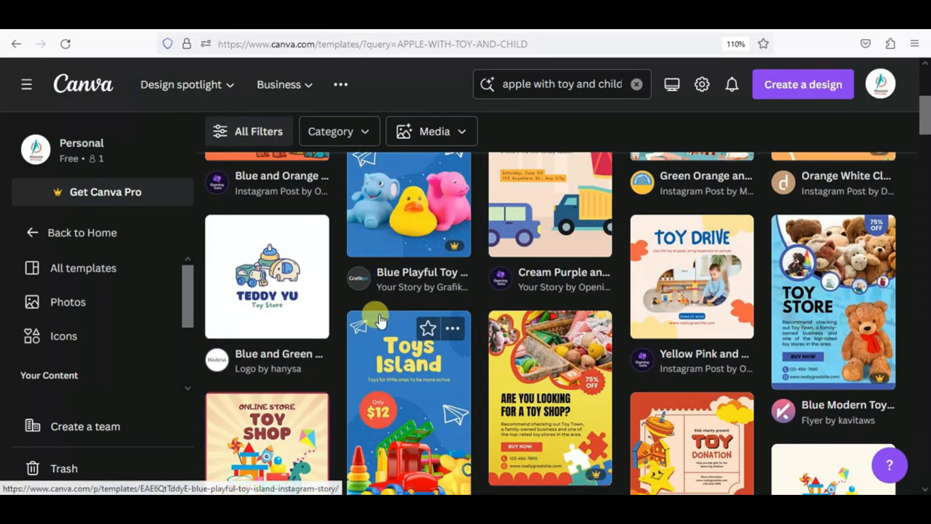
{"action": "scroll", "coordinate": [379, 320], "scroll_direction": "down", "scroll_amount": 3}
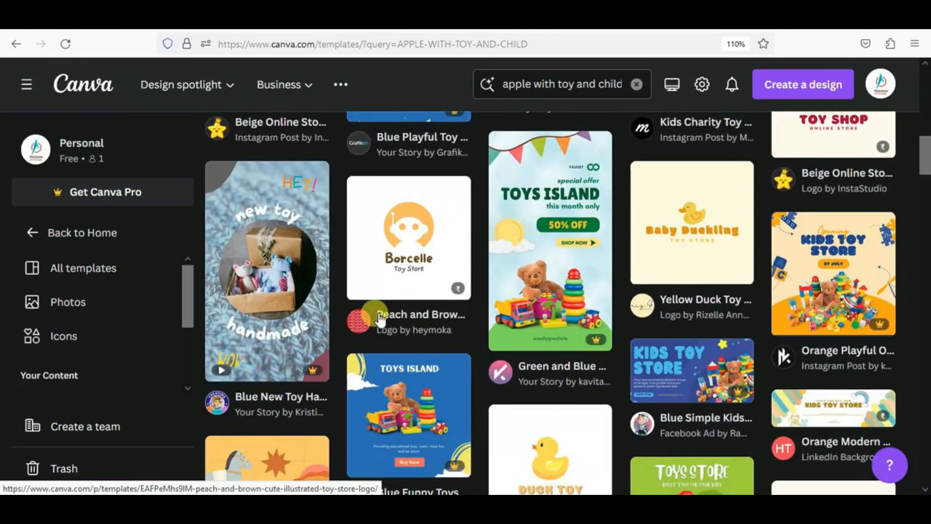
{"action": "scroll", "coordinate": [411, 319], "scroll_direction": "up", "scroll_amount": 6}
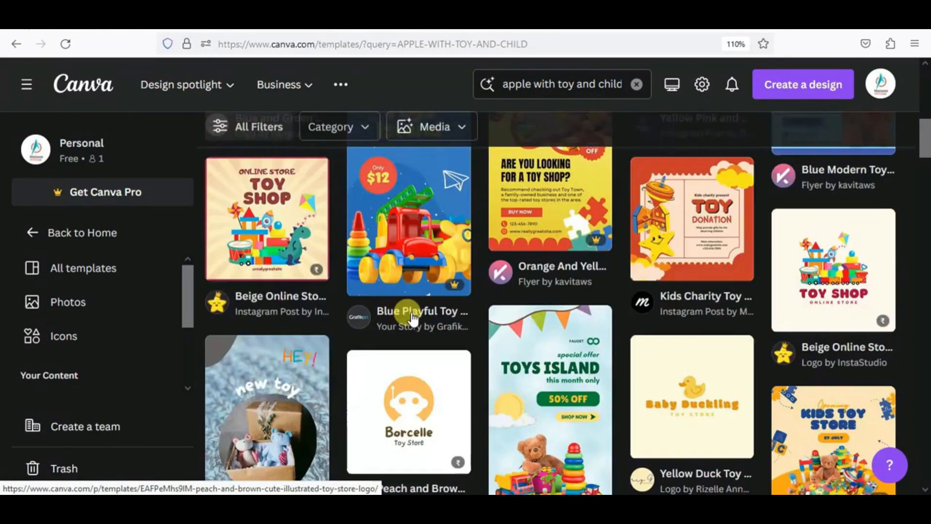
{"action": "scroll", "coordinate": [412, 319], "scroll_direction": "up", "scroll_amount": 7}
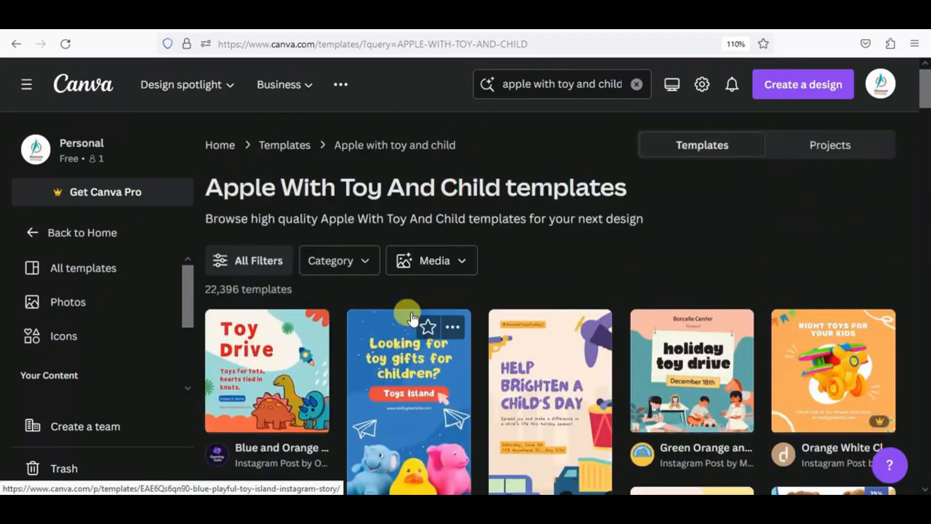
{"action": "scroll", "coordinate": [411, 318], "scroll_direction": "down", "scroll_amount": 5}
{"action": "scroll", "coordinate": [411, 318], "scroll_direction": "up", "scroll_amount": 5}
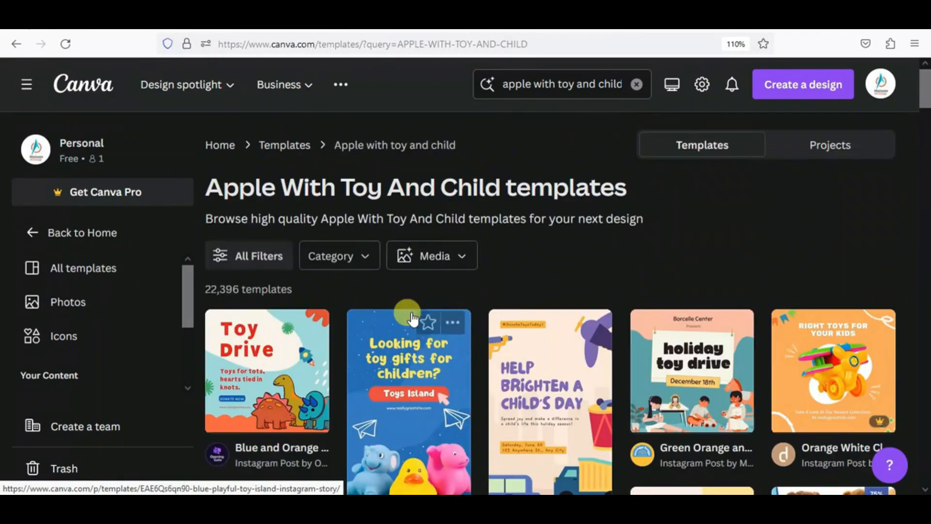
{"action": "scroll", "coordinate": [427, 339], "scroll_direction": "down", "scroll_amount": 3}
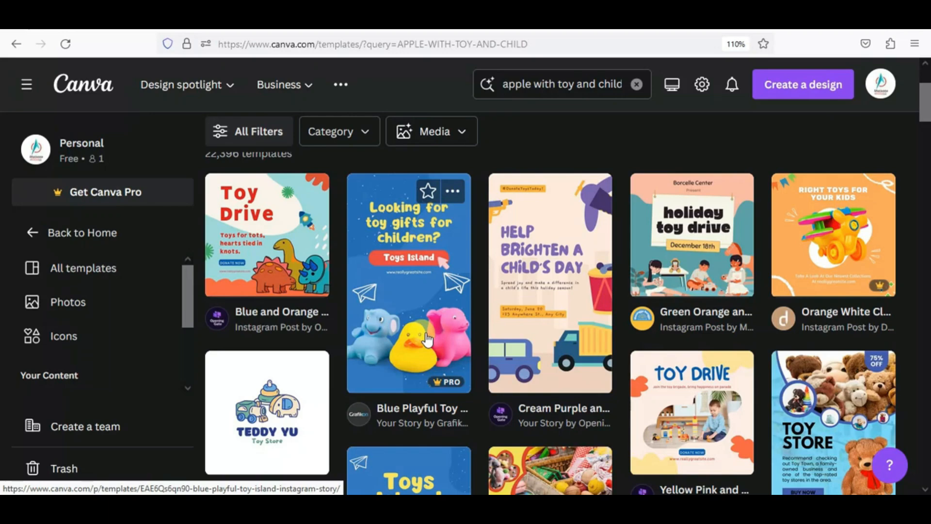
{"action": "scroll", "coordinate": [427, 339], "scroll_direction": "down", "scroll_amount": 3}
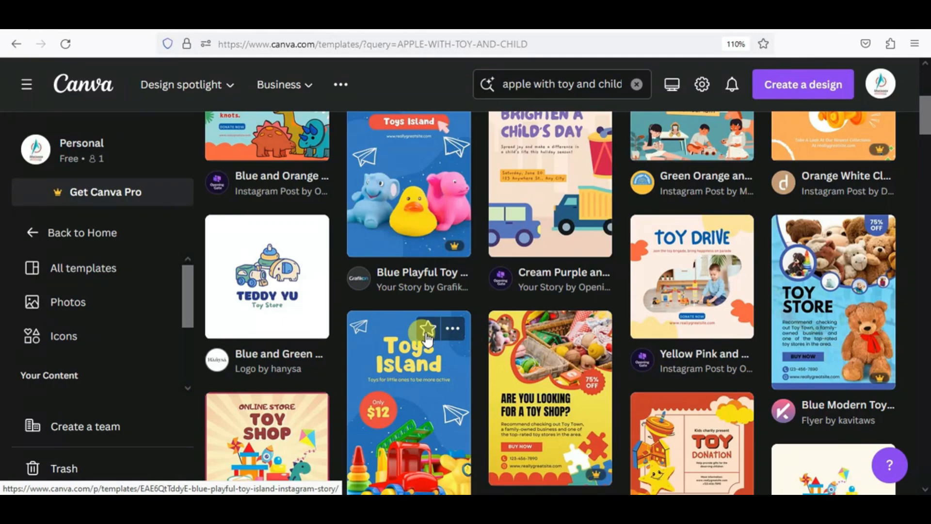
{"action": "scroll", "coordinate": [654, 350], "scroll_direction": "down", "scroll_amount": 6}
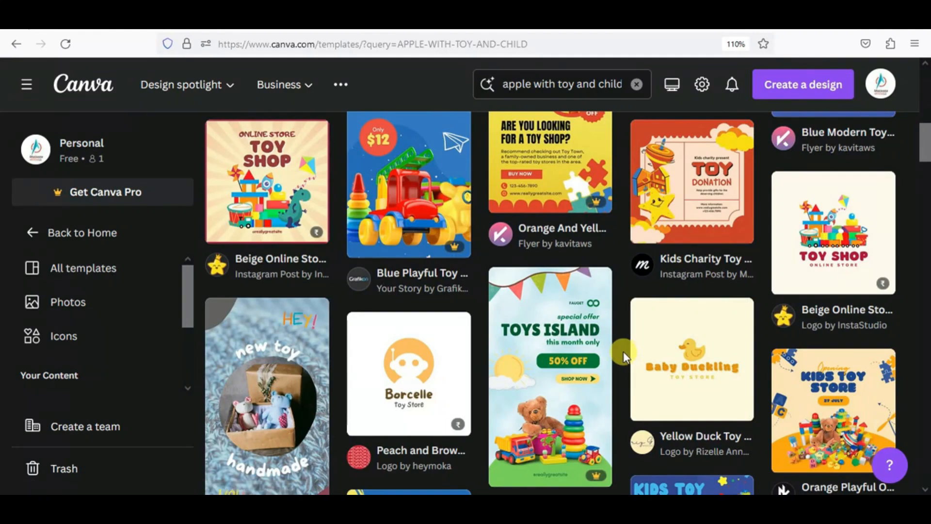
{"action": "scroll", "coordinate": [572, 343], "scroll_direction": "down", "scroll_amount": 8}
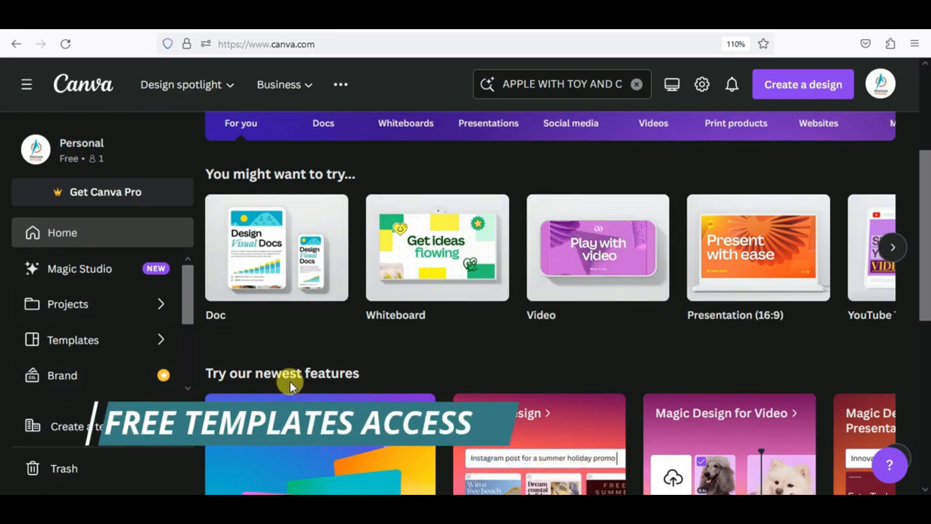
{"action": "scroll", "coordinate": [289, 381], "scroll_direction": "down", "scroll_amount": 3}
{"action": "scroll", "coordinate": [311, 378], "scroll_direction": "up", "scroll_amount": 4}
- Apply the first page of the Heart Full Episode 01 podcast cover template to Page 1
{"action": "scroll", "coordinate": [312, 382], "scroll_direction": "up", "scroll_amount": 3}
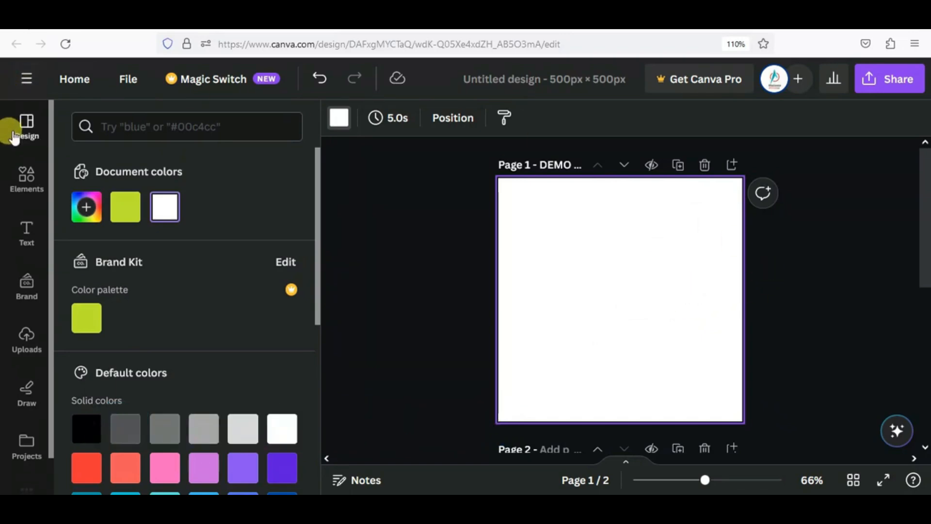
{"action": "left_click", "coordinate": [27, 134]}
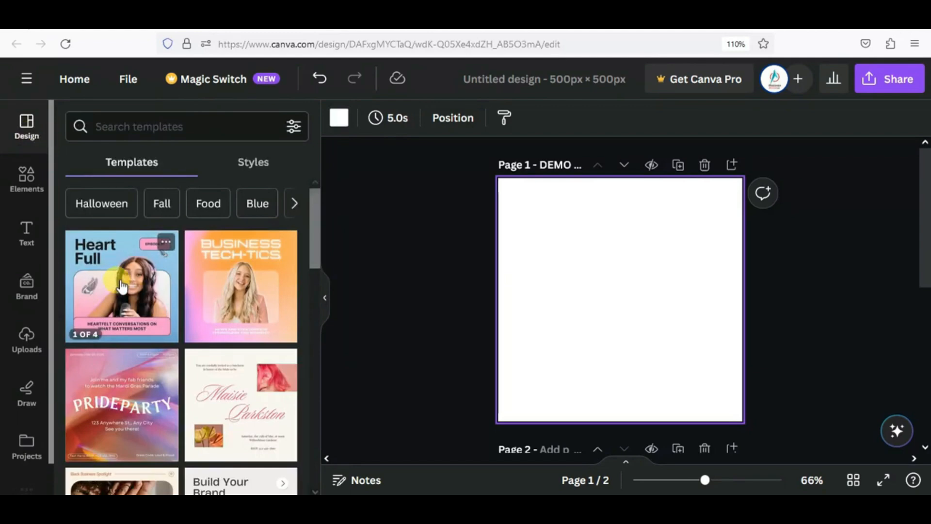
{"action": "left_click", "coordinate": [121, 286]}
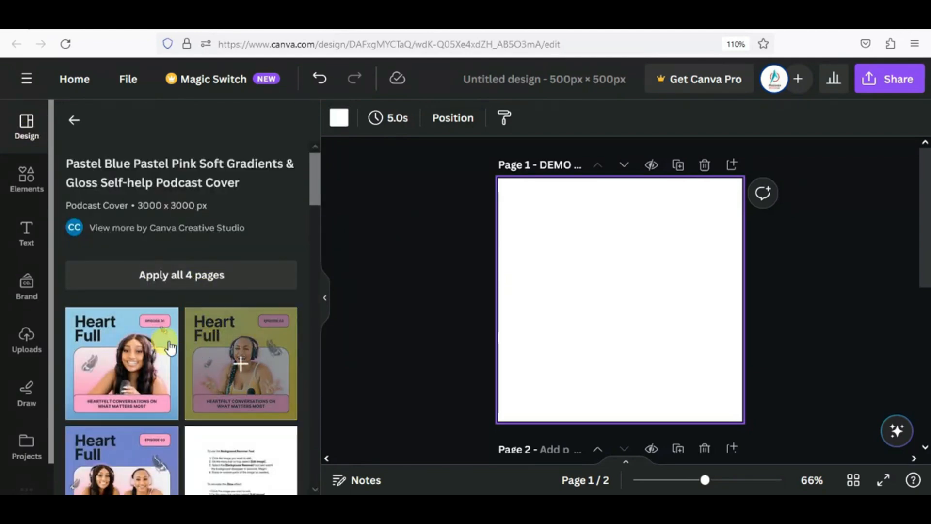
{"action": "left_click", "coordinate": [97, 334]}
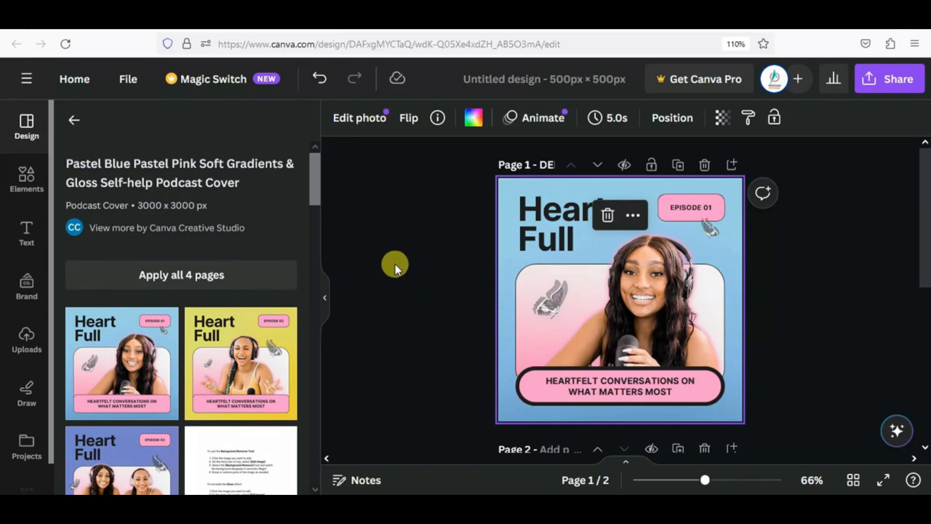
- Replace the cover's blue gradient background with the pink #ff9bce document colour
{"action": "left_click", "coordinate": [394, 263]}
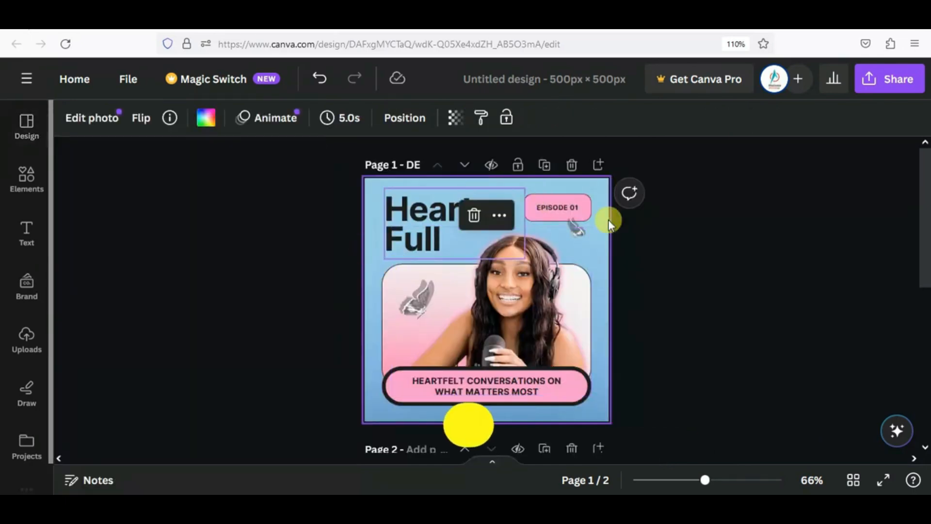
{"action": "left_click", "coordinate": [702, 277]}
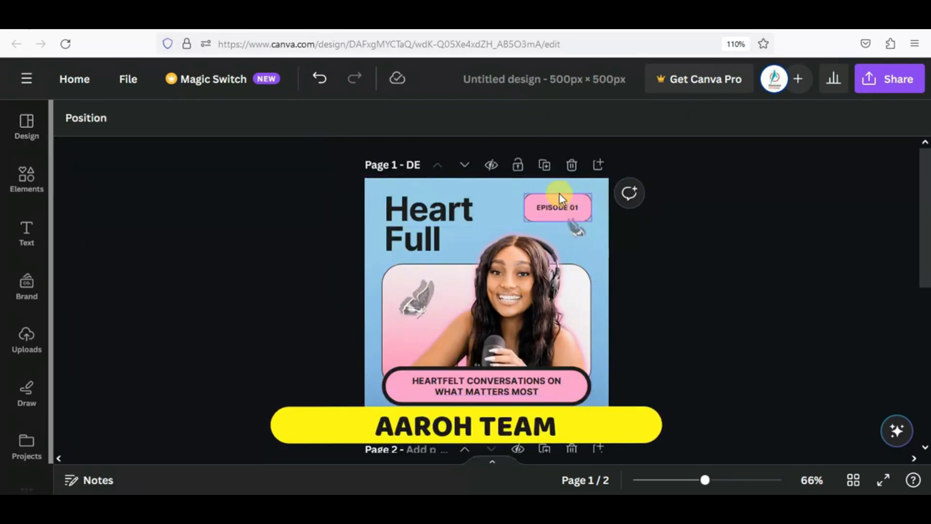
{"action": "left_click", "coordinate": [376, 180]}
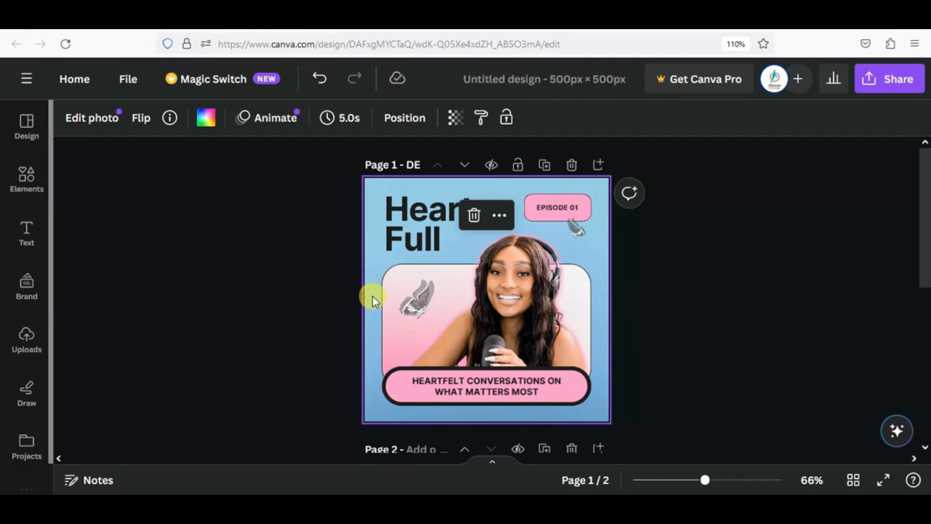
{"action": "left_click", "coordinate": [206, 118]}
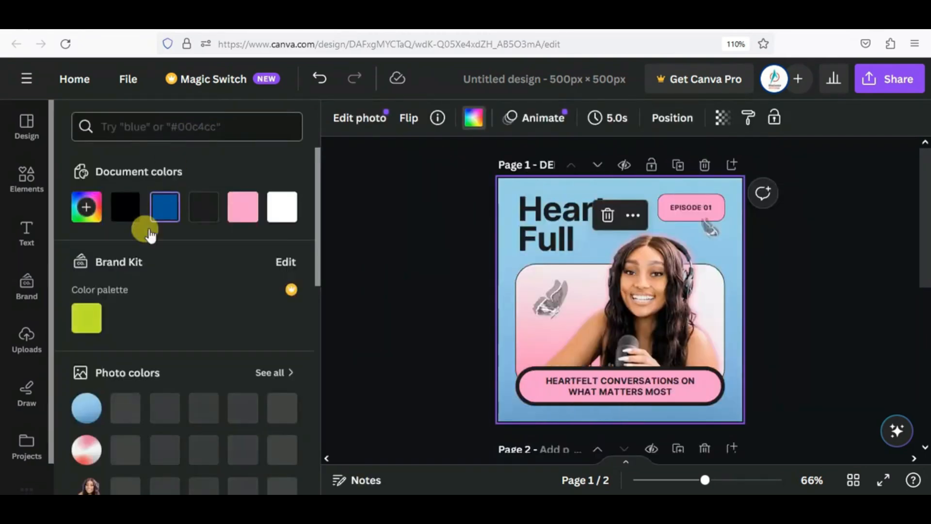
{"action": "left_click", "coordinate": [242, 209]}
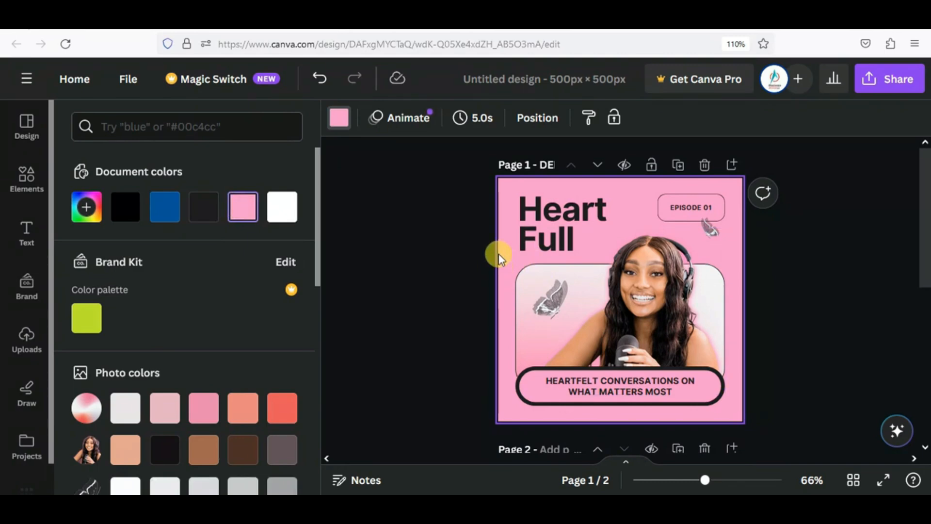
{"action": "left_click", "coordinate": [560, 222]}
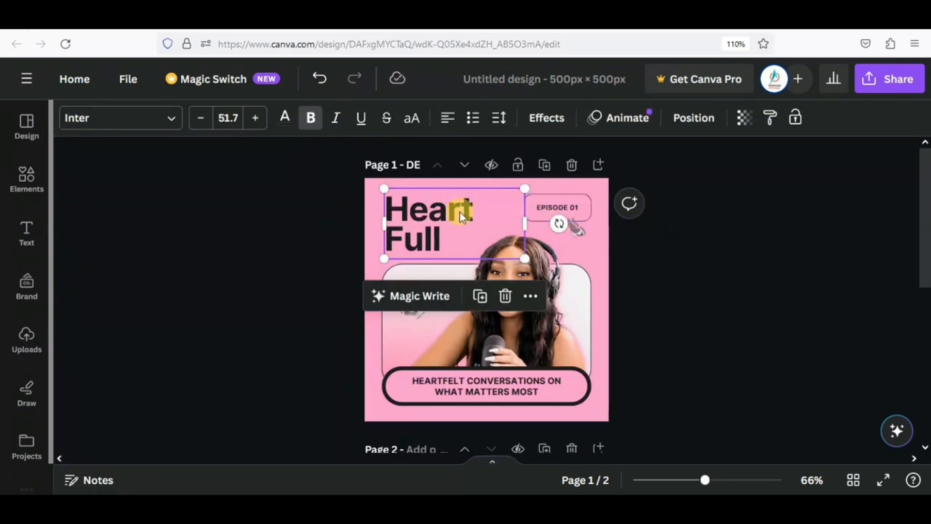
- Nudge the title up-left and replace the word 'Full' with placeholder letters
{"action": "left_click_drag", "start_coordinate": [460, 212], "coordinate": [443, 204]}
{"action": "double_click", "coordinate": [438, 235]}
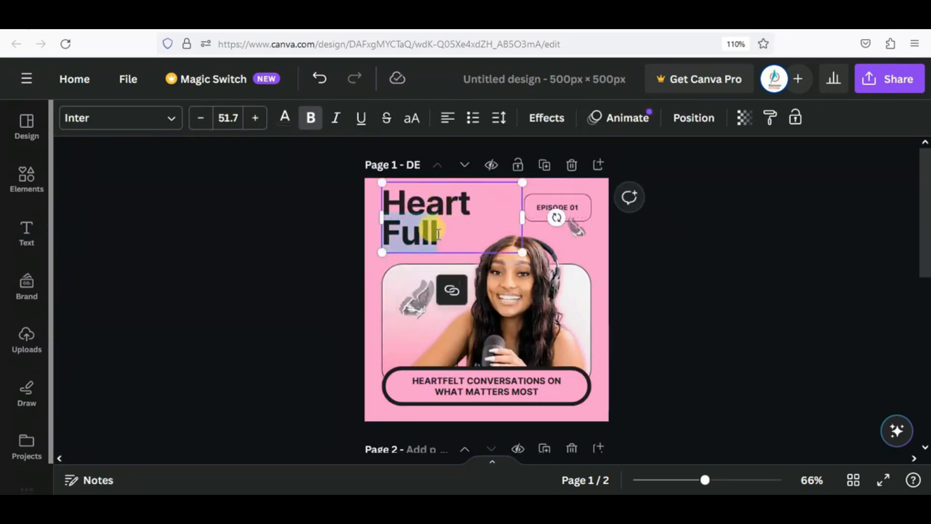
{"action": "type", "text": "JJJLJL"}
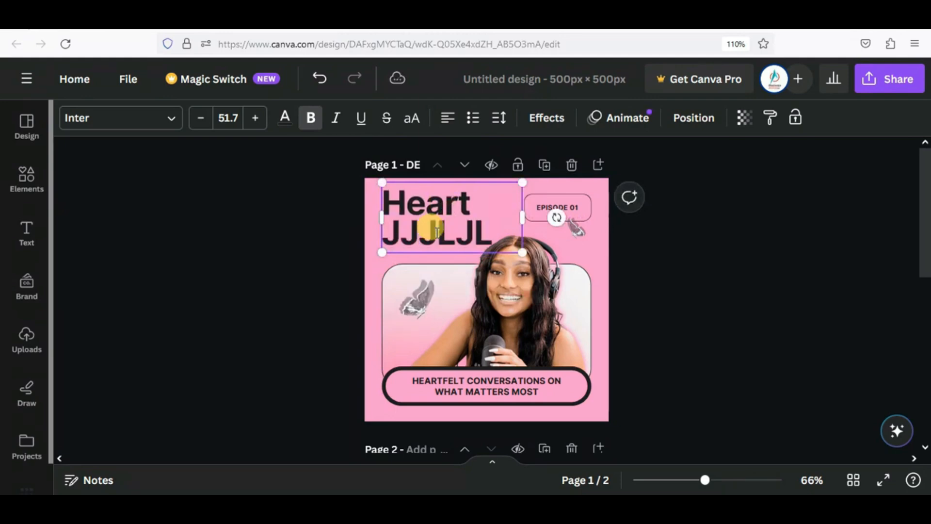
- Retype EPISODE 01 as 'KLJLKJ', re-centre the episode pill, then move and shrink the top butterfly
{"action": "left_click", "coordinate": [544, 194]}
{"action": "left_click_drag", "start_coordinate": [543, 200], "coordinate": [481, 194]}
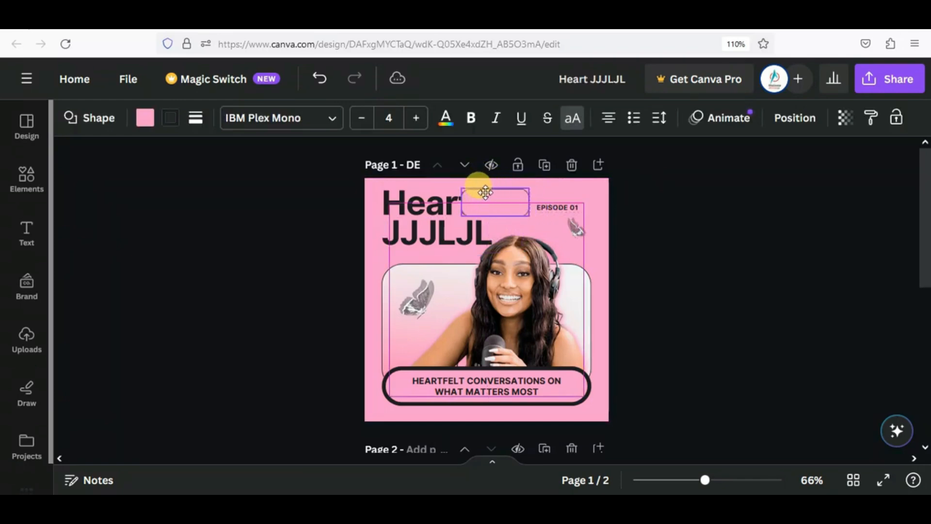
{"action": "left_click", "coordinate": [579, 205]}
{"action": "left_click", "coordinate": [580, 206]}
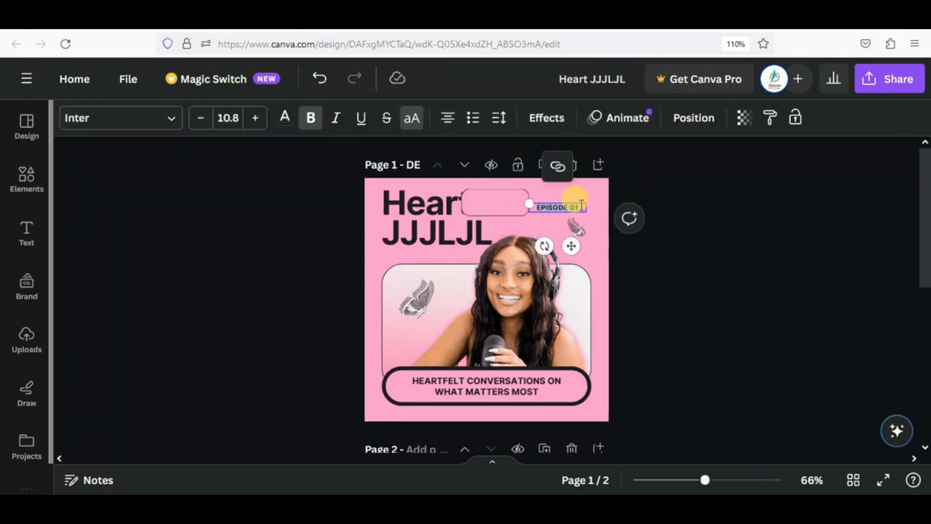
{"action": "type", "text": "KLJLKJJLJ"}
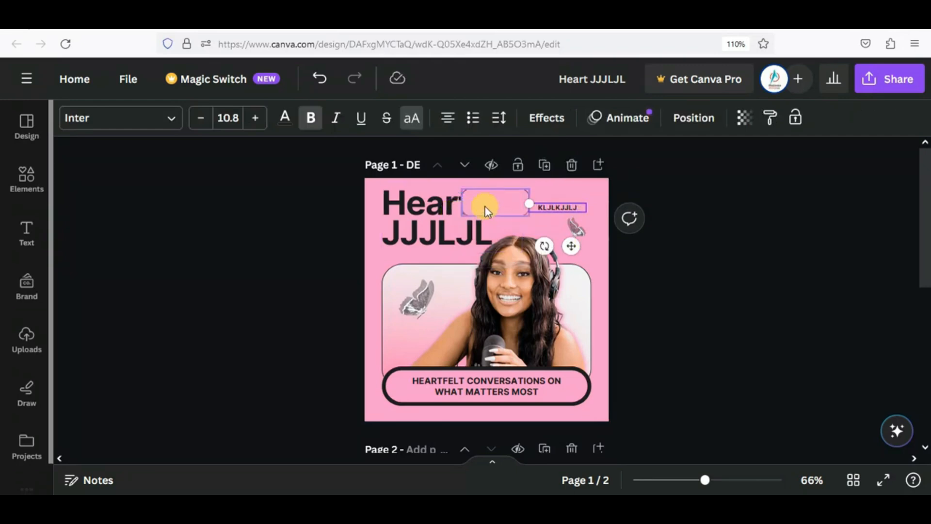
{"action": "left_click_drag", "start_coordinate": [486, 210], "coordinate": [548, 209]}
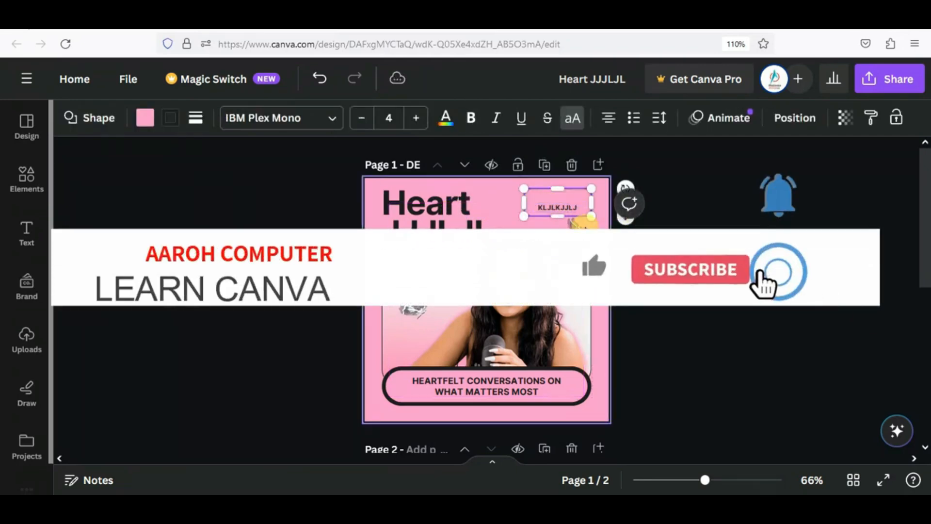
{"action": "left_click", "coordinate": [551, 203]}
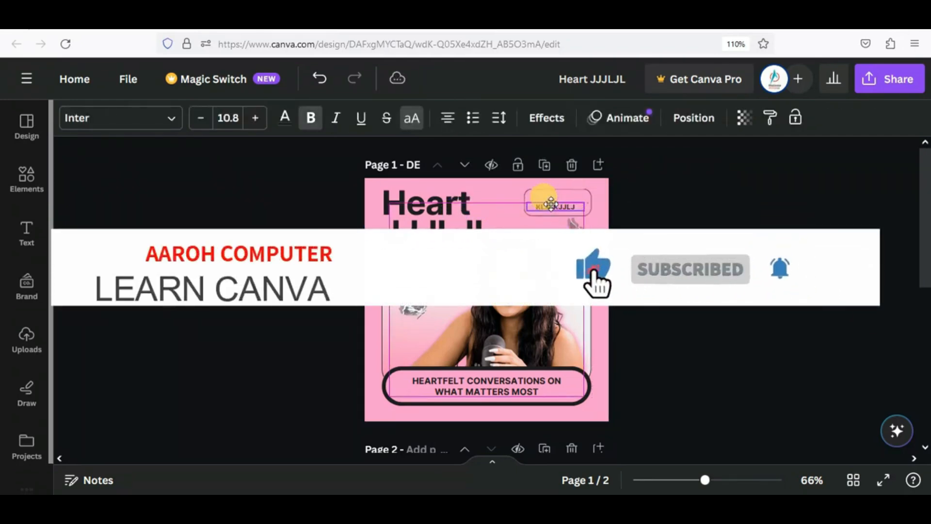
{"action": "left_click_drag", "start_coordinate": [550, 205], "coordinate": [551, 200]}
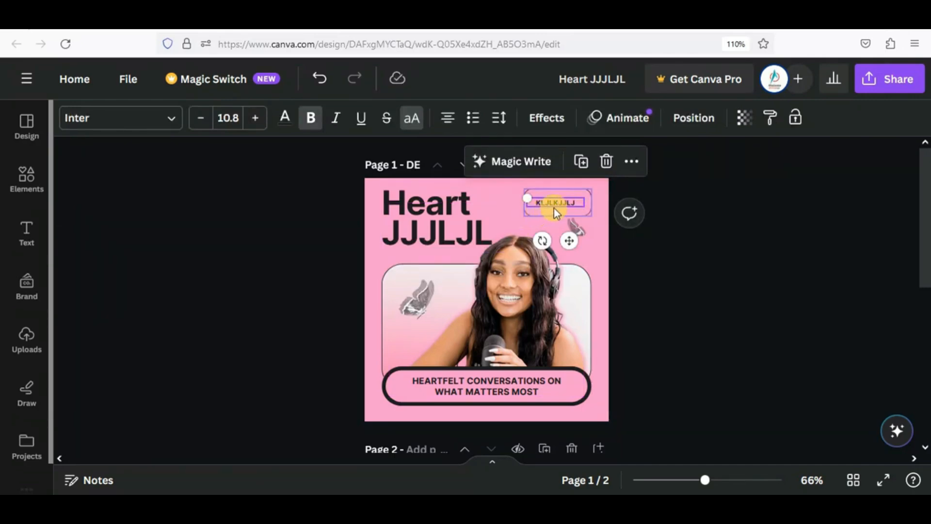
{"action": "left_click_drag", "start_coordinate": [576, 227], "coordinate": [521, 223]}
{"action": "mouse_move", "coordinate": [417, 296]}
{"action": "left_mouse_down"}
{"action": "mouse_move", "coordinate": [402, 280]}
{"action": "mouse_move", "coordinate": [416, 288]}
{"action": "left_mouse_up"}
- Move the small top butterfly to the right, beside the central photo frame
{"action": "left_click", "coordinate": [507, 211]}
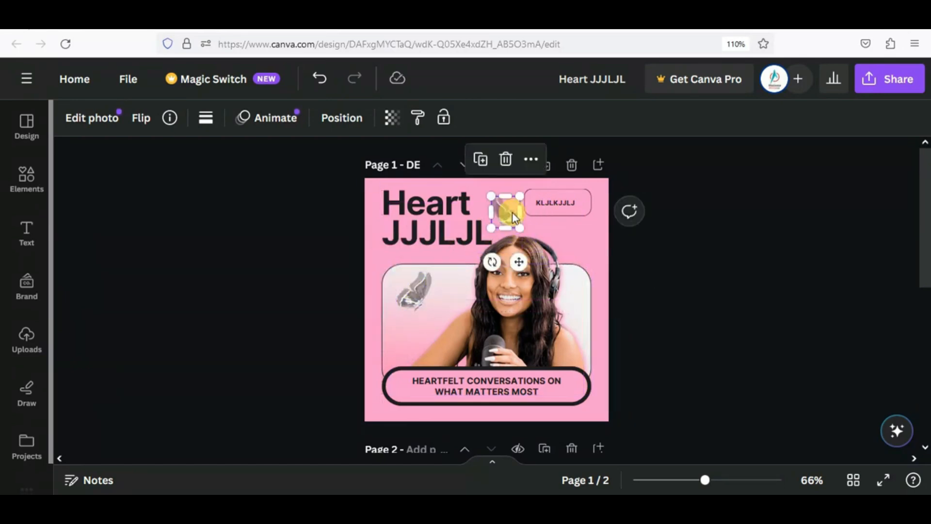
{"action": "left_click_drag", "start_coordinate": [508, 213], "coordinate": [580, 239]}
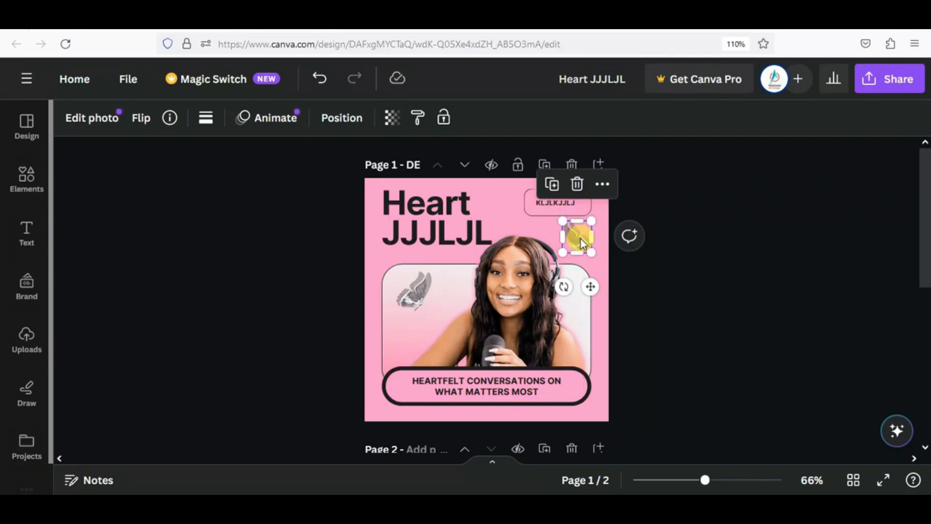
{"action": "right_click", "coordinate": [580, 237]}
{"action": "left_click", "coordinate": [580, 237]}
{"action": "right_click", "coordinate": [572, 235]}
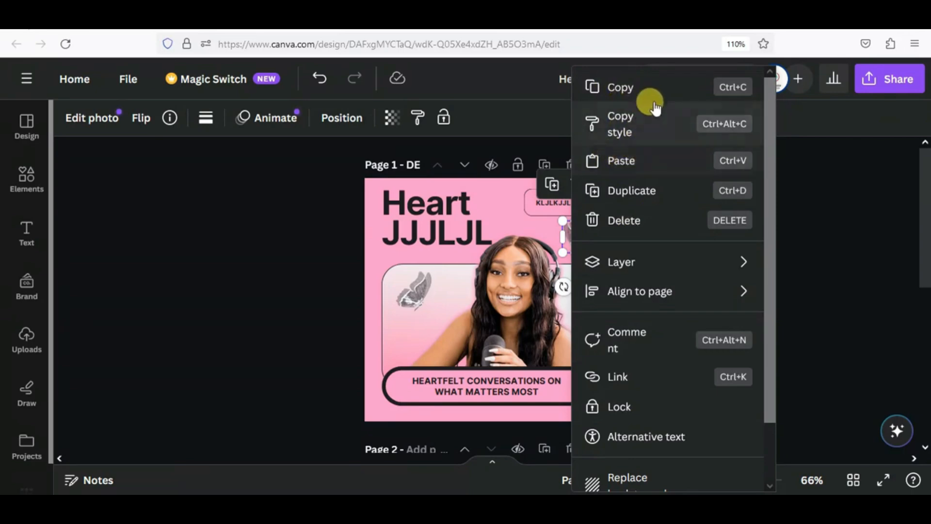
{"action": "left_click", "coordinate": [531, 222]}
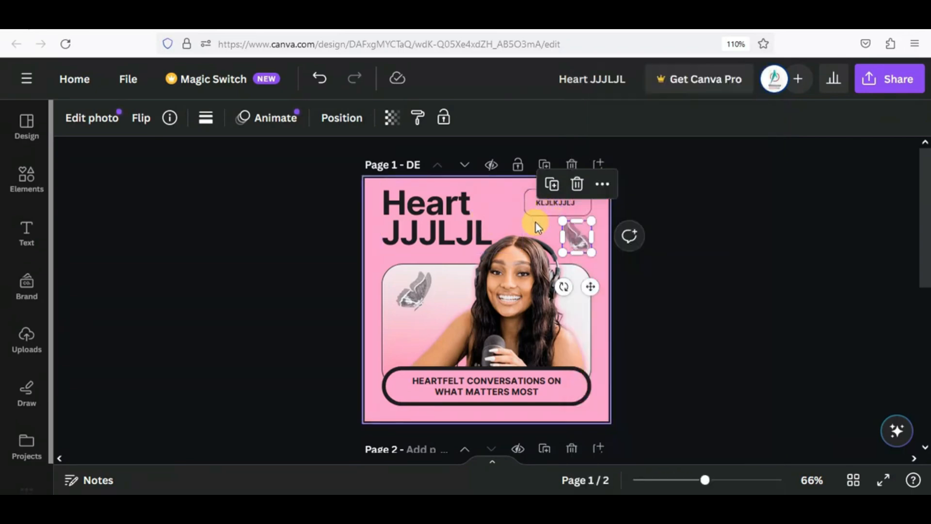
- Shrink and reposition the presenter photo and move the white rounded frame upward
{"action": "left_click", "coordinate": [536, 223]}
{"action": "left_click_drag", "start_coordinate": [519, 287], "coordinate": [676, 302]}
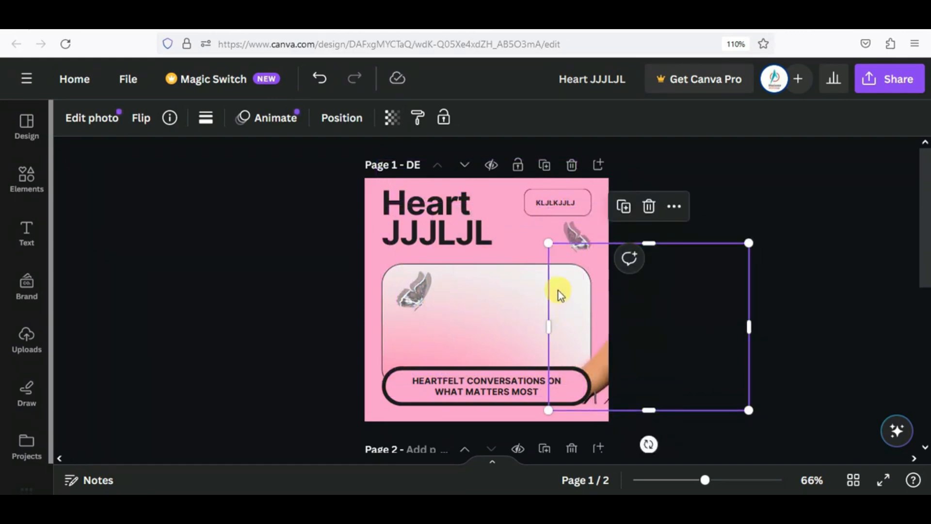
{"action": "left_click_drag", "start_coordinate": [548, 241], "coordinate": [588, 270]}
{"action": "left_click_drag", "start_coordinate": [593, 306], "coordinate": [544, 308]}
{"action": "left_click_drag", "start_coordinate": [456, 306], "coordinate": [470, 277]}
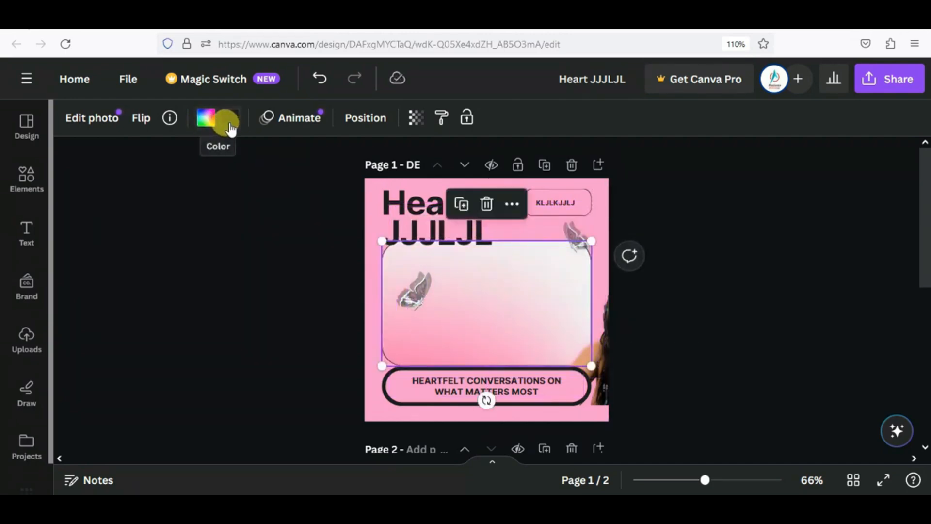
- Fill the photo frame with the lime Brand Kit colour and nudge it slightly into place
{"action": "left_click", "coordinate": [252, 125]}
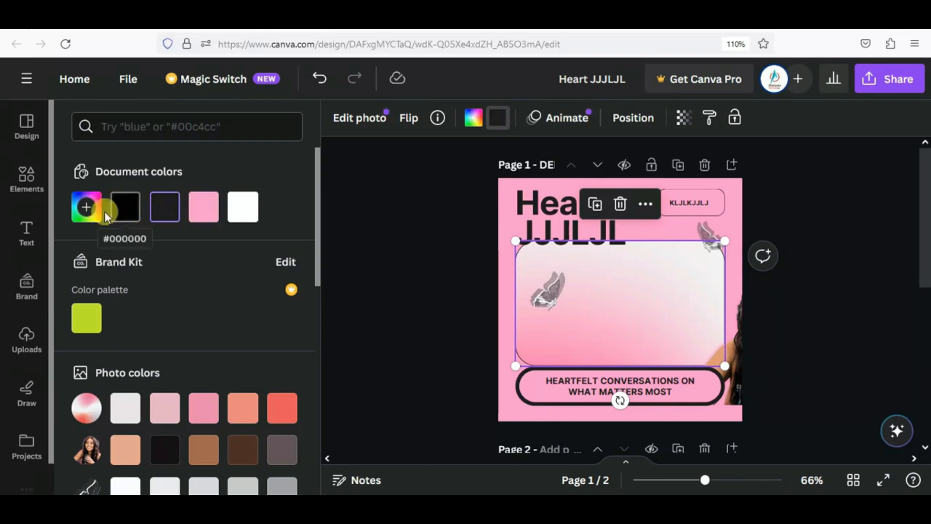
{"action": "left_click", "coordinate": [81, 312]}
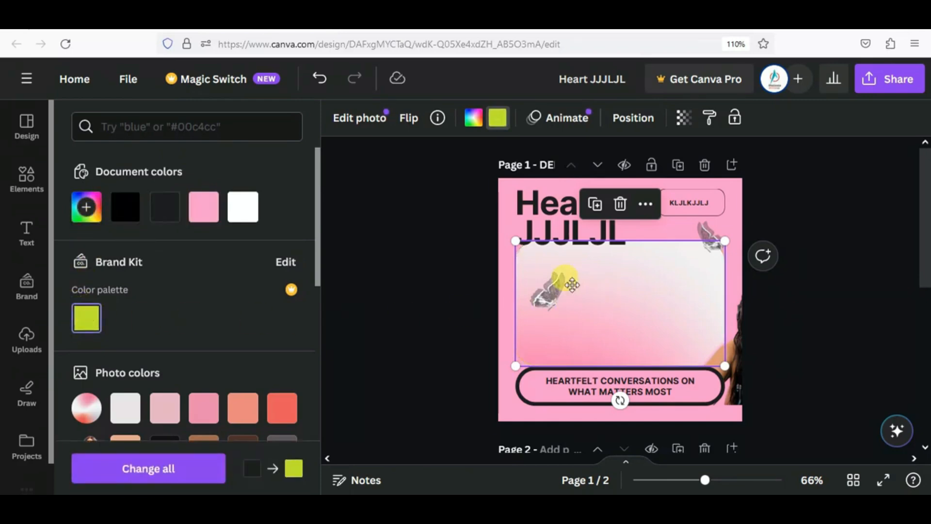
{"action": "left_click", "coordinate": [615, 293]}
{"action": "left_click_drag", "start_coordinate": [615, 293], "coordinate": [619, 294]}
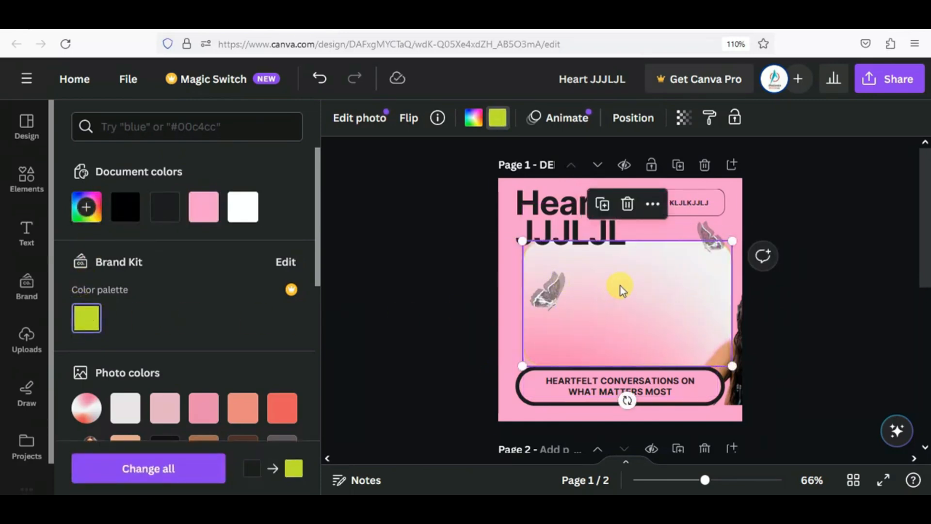
{"action": "left_click", "coordinate": [651, 204]}
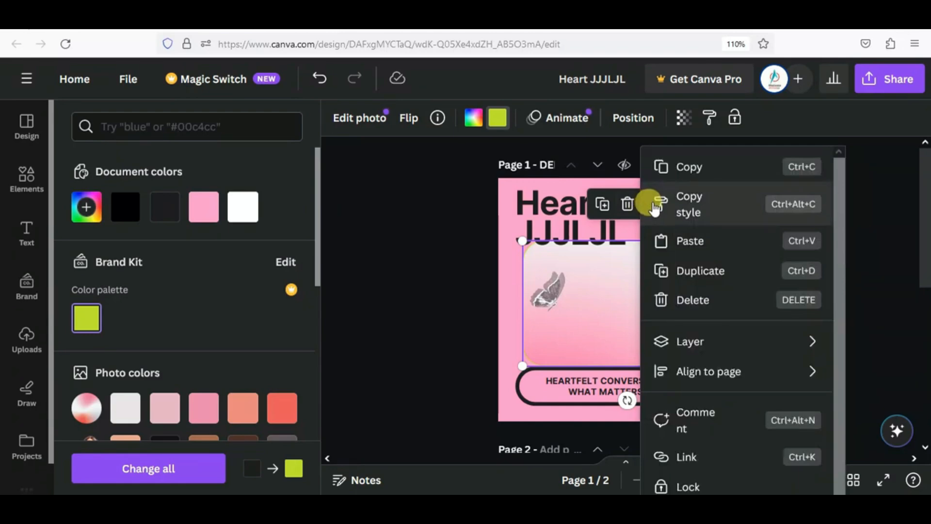
{"action": "left_click", "coordinate": [603, 311]}
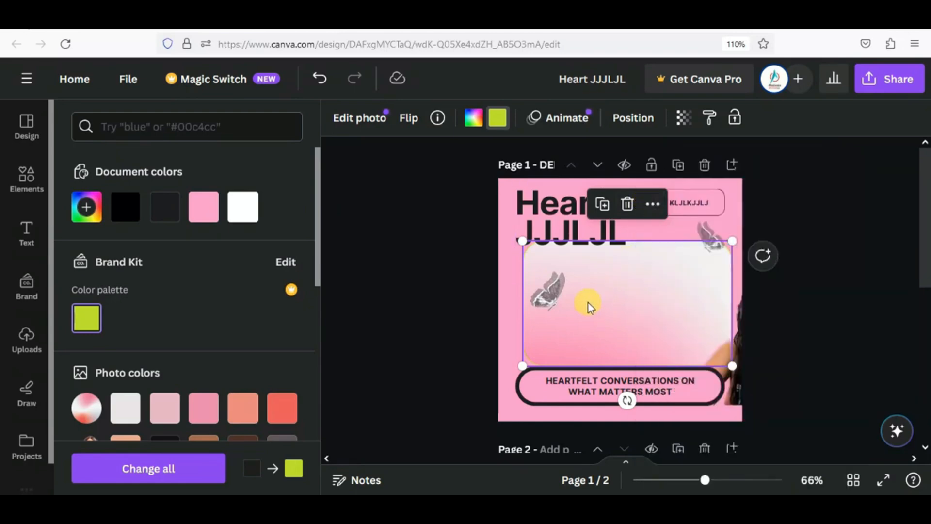
{"action": "left_click_drag", "start_coordinate": [588, 303], "coordinate": [616, 316]}
{"action": "left_click_drag", "start_coordinate": [557, 367], "coordinate": [537, 382]}
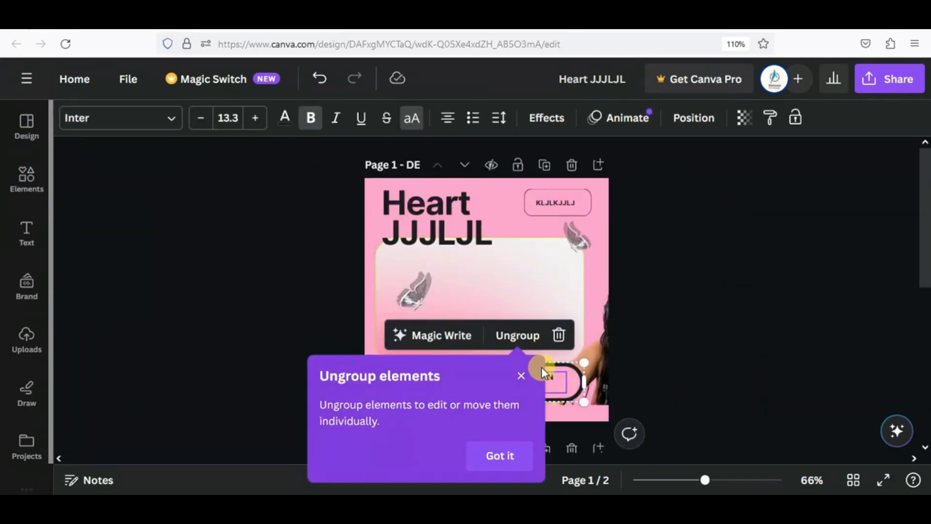
- Shrink the Heartfelt conversations pill slightly by its corner handle
{"action": "left_click", "coordinate": [520, 379]}
{"action": "mouse_move", "coordinate": [584, 362]}
{"action": "left_mouse_down"}
{"action": "mouse_move", "coordinate": [523, 376]}
{"action": "mouse_move", "coordinate": [604, 358]}
{"action": "mouse_move", "coordinate": [556, 369]}
{"action": "mouse_move", "coordinate": [581, 364]}
{"action": "left_mouse_up"}
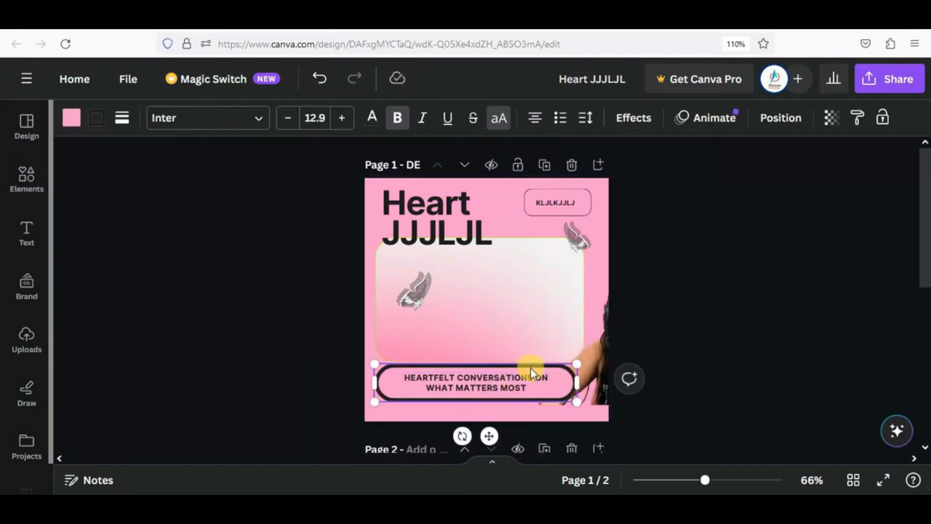
{"action": "right_click", "coordinate": [530, 368]}
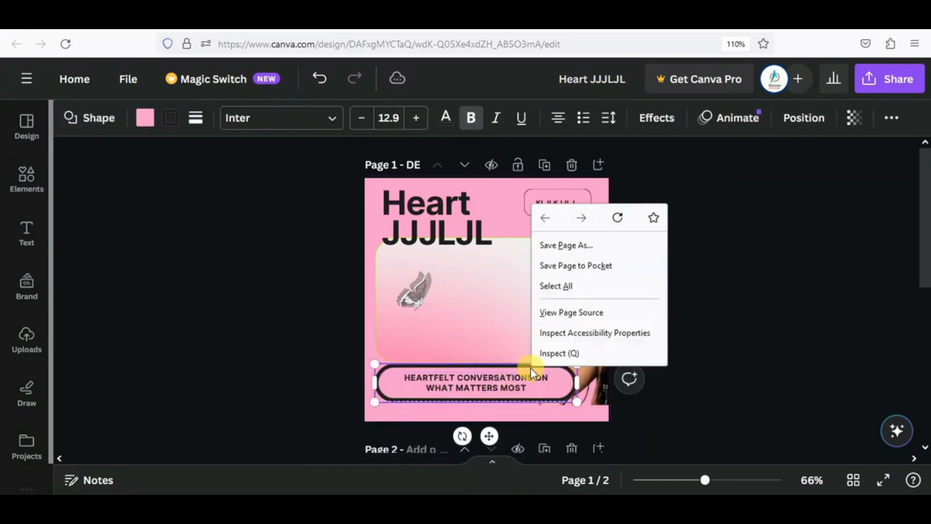
{"action": "left_click", "coordinate": [506, 371]}
{"action": "left_click", "coordinate": [890, 120]}
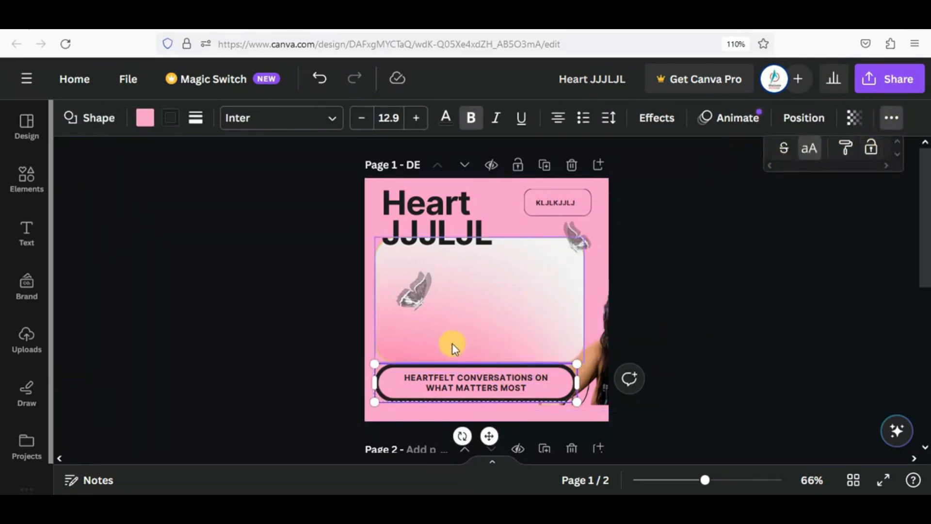
- Nudge the pill up and drop the woman's photo into the central frame
{"action": "mouse_move", "coordinate": [467, 371]}
{"action": "left_mouse_down"}
{"action": "mouse_move", "coordinate": [457, 306]}
{"action": "mouse_move", "coordinate": [459, 357]}
{"action": "mouse_move", "coordinate": [468, 358]}
{"action": "mouse_move", "coordinate": [476, 328]}
{"action": "mouse_move", "coordinate": [462, 354]}
{"action": "mouse_move", "coordinate": [477, 375]}
{"action": "left_mouse_up"}
{"action": "left_click_drag", "start_coordinate": [541, 340], "coordinate": [479, 345]}
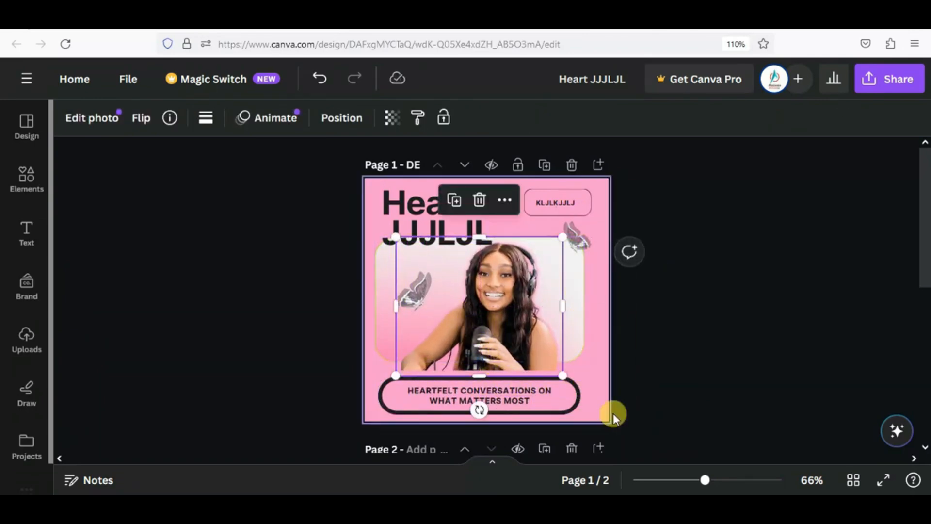
{"action": "mouse_move", "coordinate": [703, 480]}
{"action": "left_mouse_down"}
{"action": "mouse_move", "coordinate": [679, 482]}
{"action": "mouse_move", "coordinate": [687, 480]}
{"action": "left_mouse_up"}
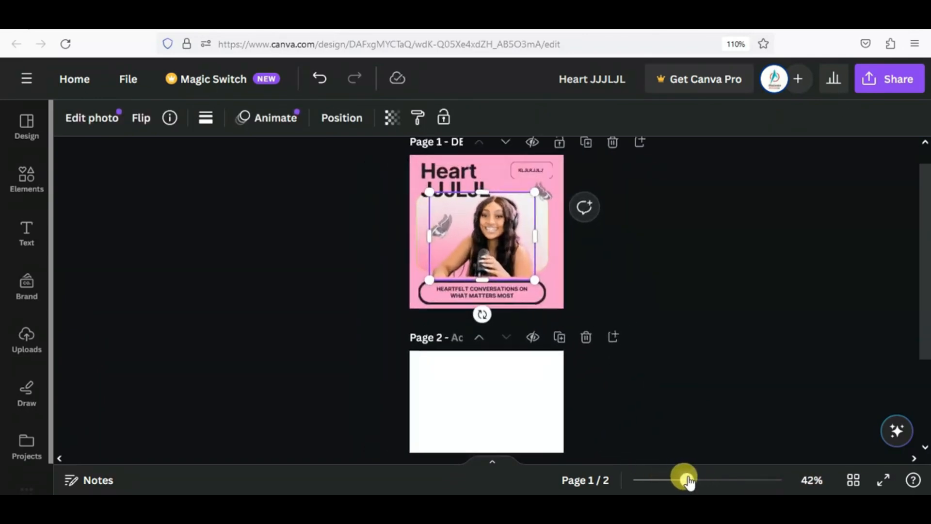
- Add the Only Naomi podcast cover template from Design as a new page
{"action": "left_click", "coordinate": [36, 130]}
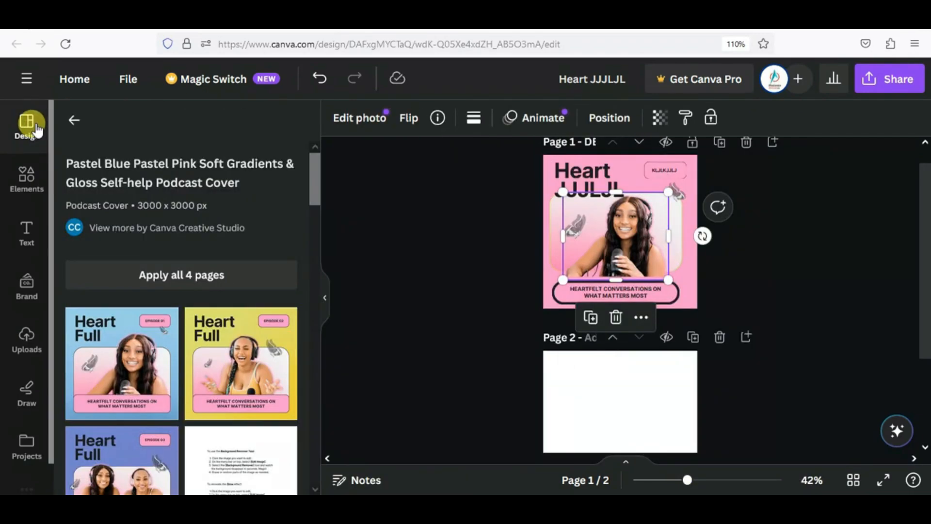
{"action": "scroll", "coordinate": [228, 373], "scroll_direction": "down", "scroll_amount": 3}
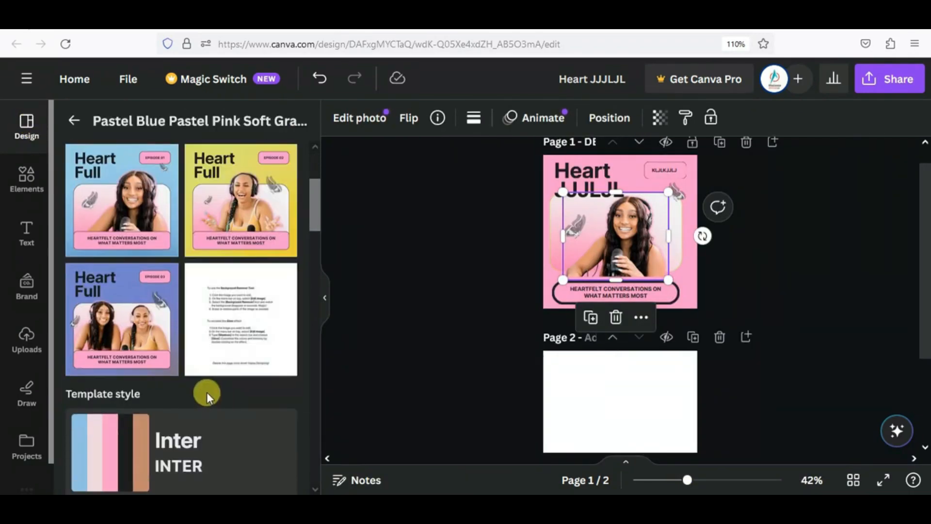
{"action": "scroll", "coordinate": [207, 391], "scroll_direction": "down", "scroll_amount": 5}
{"action": "left_click", "coordinate": [218, 361]}
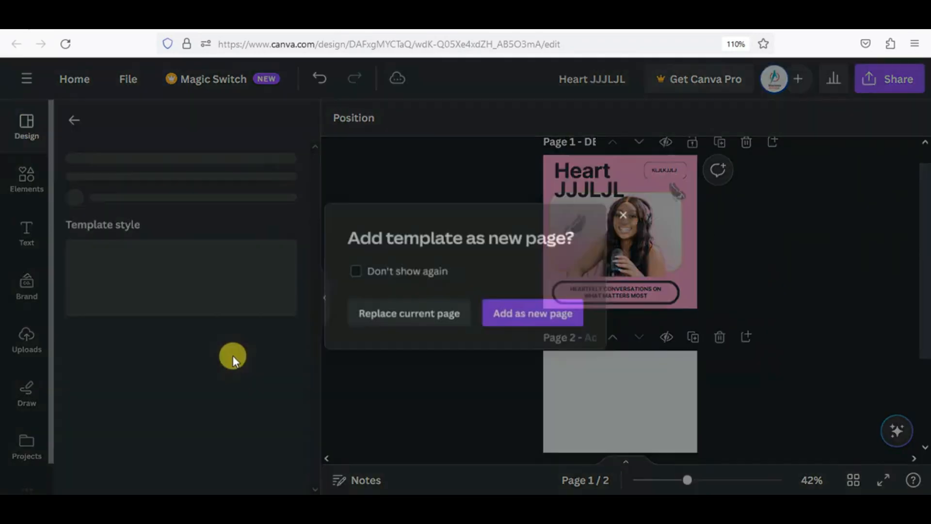
{"action": "left_click", "coordinate": [519, 321]}
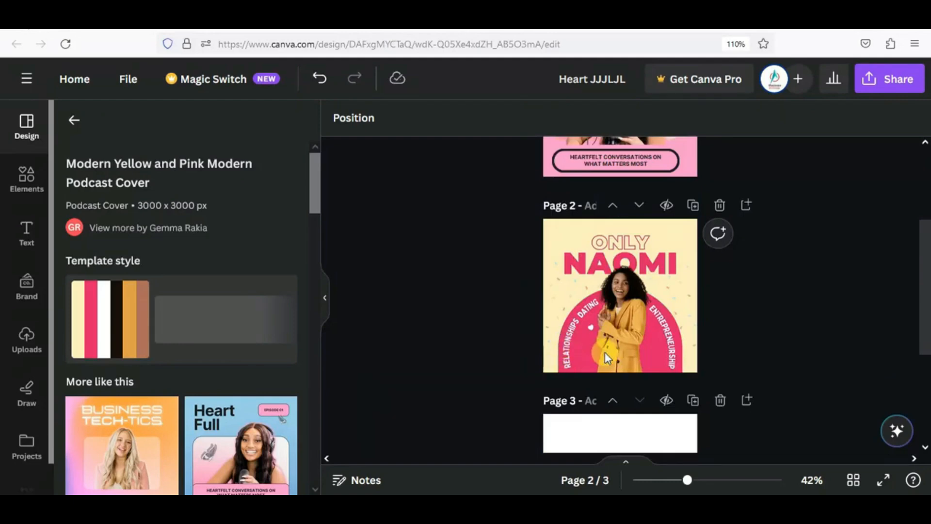
- Zoom in on page 2 and shift the ONLY and NAOMI titles upward
{"action": "left_click", "coordinate": [569, 357]}
{"action": "left_click_drag", "start_coordinate": [686, 470], "coordinate": [717, 479]}
{"action": "left_click_drag", "start_coordinate": [601, 183], "coordinate": [590, 165]}
{"action": "left_click_drag", "start_coordinate": [736, 225], "coordinate": [740, 201]}
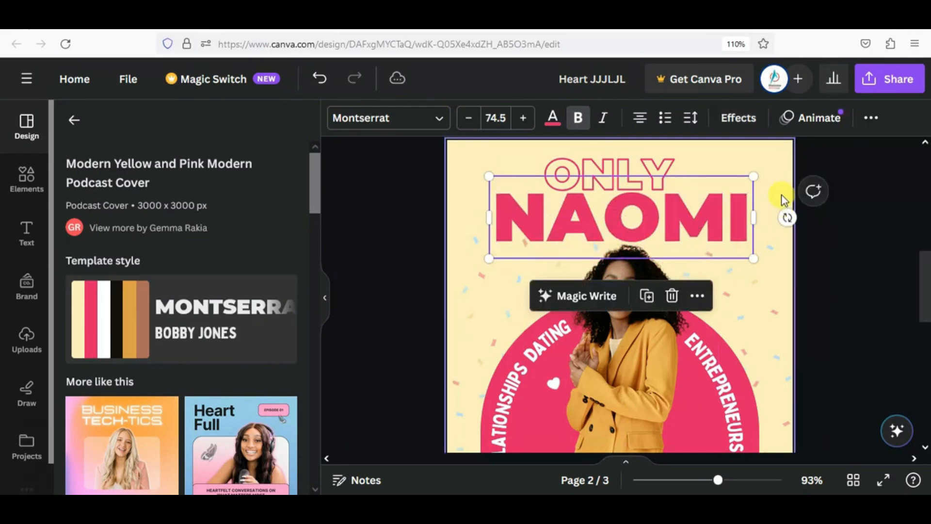
- Make the Only Naomi page background the lime document colour
{"action": "left_click", "coordinate": [782, 196]}
{"action": "left_click", "coordinate": [339, 118]}
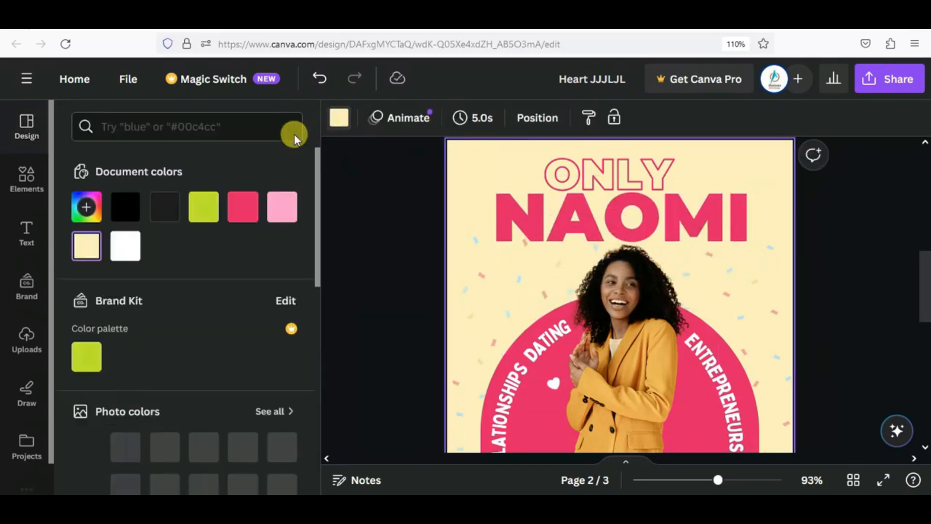
{"action": "left_click", "coordinate": [204, 209]}
{"action": "scroll", "coordinate": [393, 287], "scroll_direction": "down", "scroll_amount": 3}
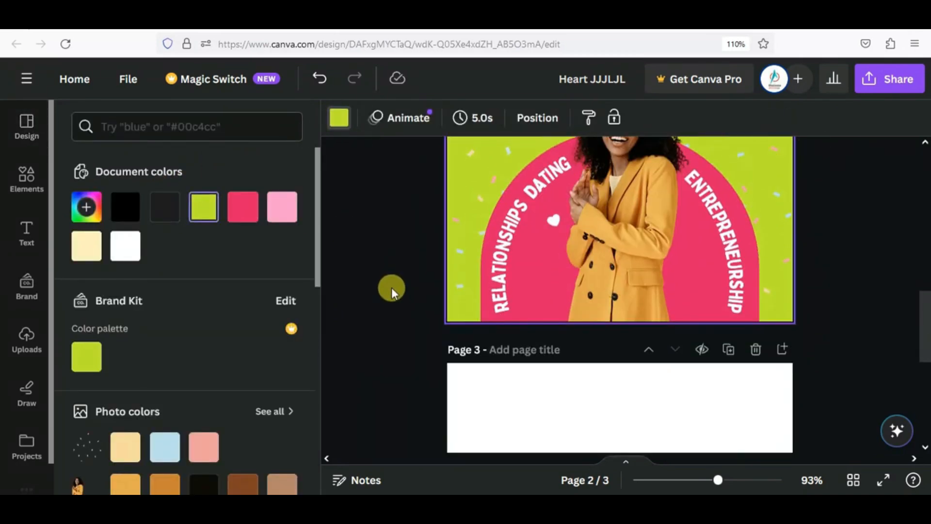
{"action": "scroll", "coordinate": [391, 287], "scroll_direction": "up", "scroll_amount": 5}
{"action": "scroll", "coordinate": [389, 286], "scroll_direction": "down", "scroll_amount": 2}
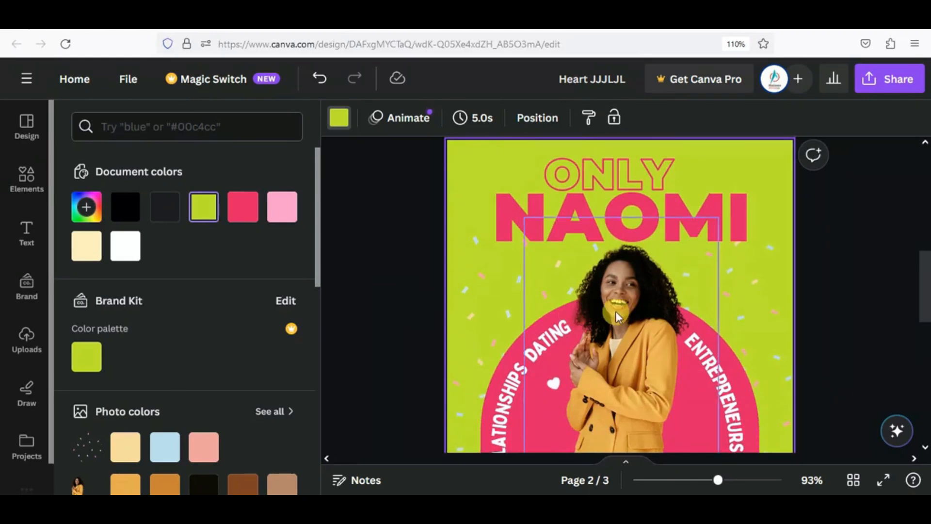
- Raise the woman's photo and nudge the curved RELATIONSHIPS DATING text up
{"action": "left_click_drag", "start_coordinate": [615, 310], "coordinate": [633, 252]}
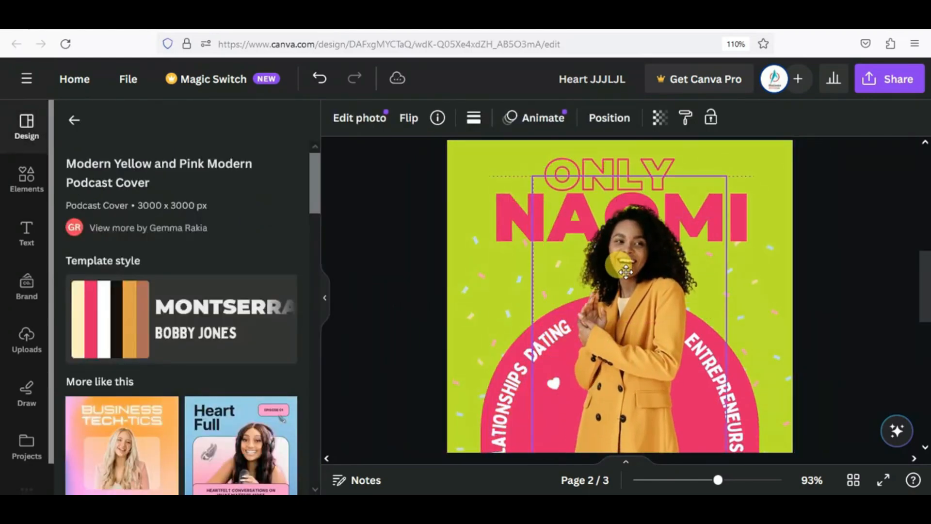
{"action": "scroll", "coordinate": [507, 342], "scroll_direction": "down", "scroll_amount": 1}
{"action": "mouse_move", "coordinate": [505, 358]}
{"action": "left_mouse_down"}
{"action": "mouse_move", "coordinate": [465, 339]}
{"action": "mouse_move", "coordinate": [505, 339]}
{"action": "left_mouse_up"}
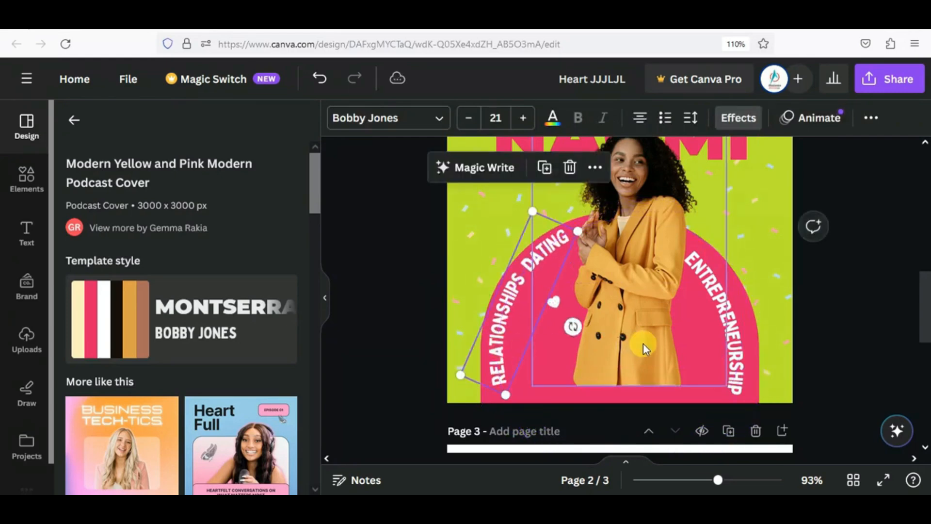
- Move the curved ENTREPRENEURSHIP text up-right and the RELATIONSHIPS DATING text up-left
{"action": "left_click", "coordinate": [732, 325]}
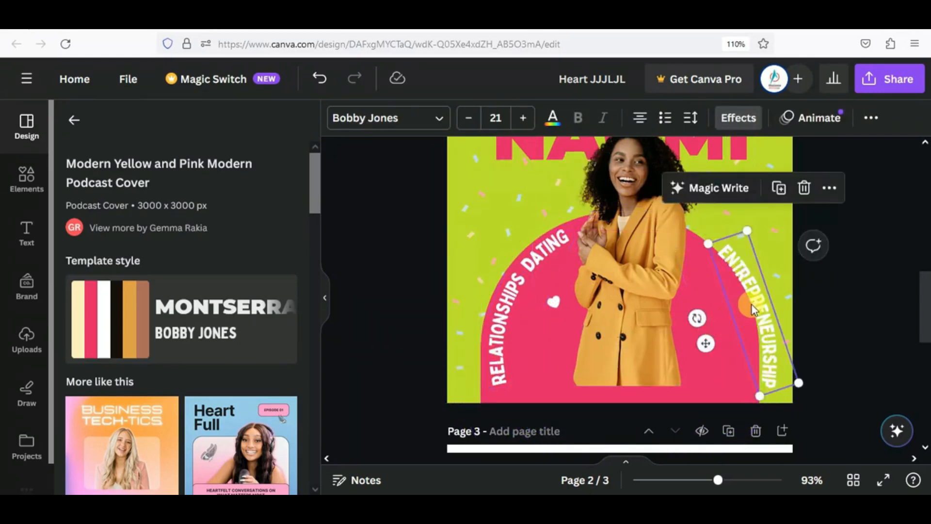
{"action": "left_click_drag", "start_coordinate": [751, 305], "coordinate": [754, 216]}
{"action": "left_click_drag", "start_coordinate": [547, 256], "coordinate": [483, 189]}
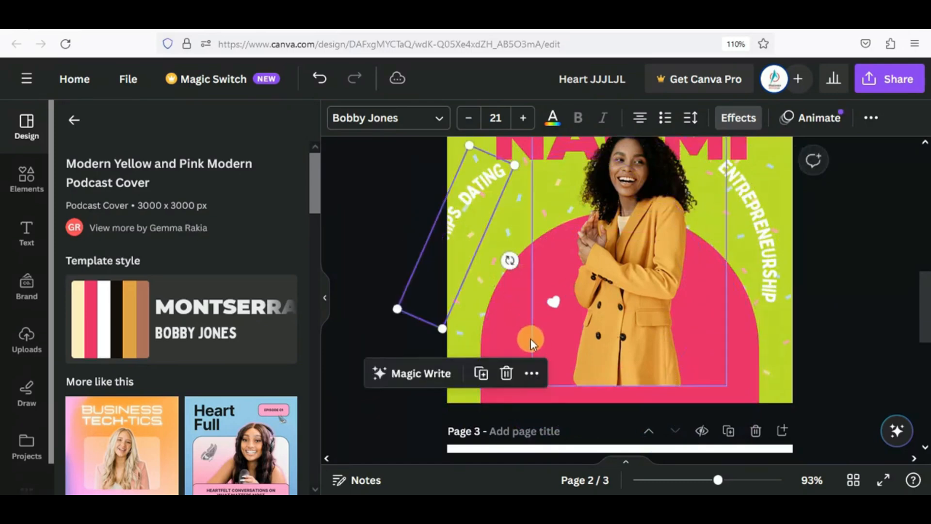
- Reposition the pink arch and lift the white heart up onto the green
{"action": "left_click_drag", "start_coordinate": [747, 376], "coordinate": [640, 348]}
{"action": "left_click_drag", "start_coordinate": [655, 440], "coordinate": [669, 446]}
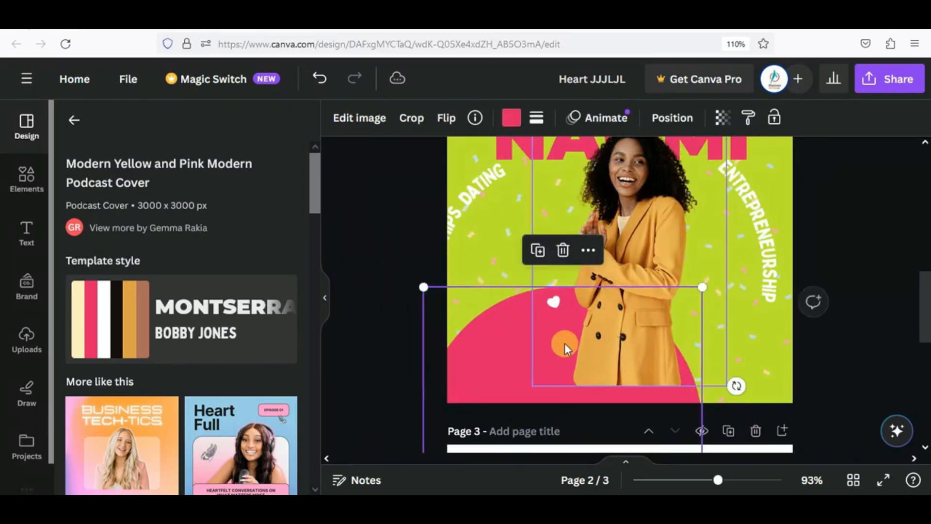
{"action": "left_click_drag", "start_coordinate": [553, 302], "coordinate": [539, 264]}
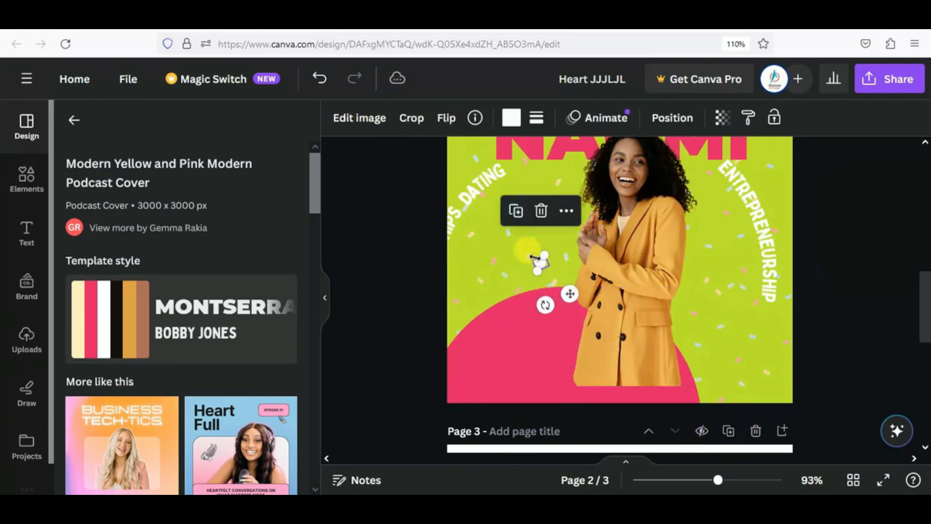
{"action": "left_click", "coordinate": [558, 184]}
{"action": "left_click_drag", "start_coordinate": [488, 373], "coordinate": [538, 294]}
{"action": "mouse_move", "coordinate": [643, 272]}
{"action": "left_mouse_down"}
{"action": "mouse_move", "coordinate": [642, 298]}
{"action": "mouse_move", "coordinate": [642, 260]}
{"action": "left_mouse_up"}
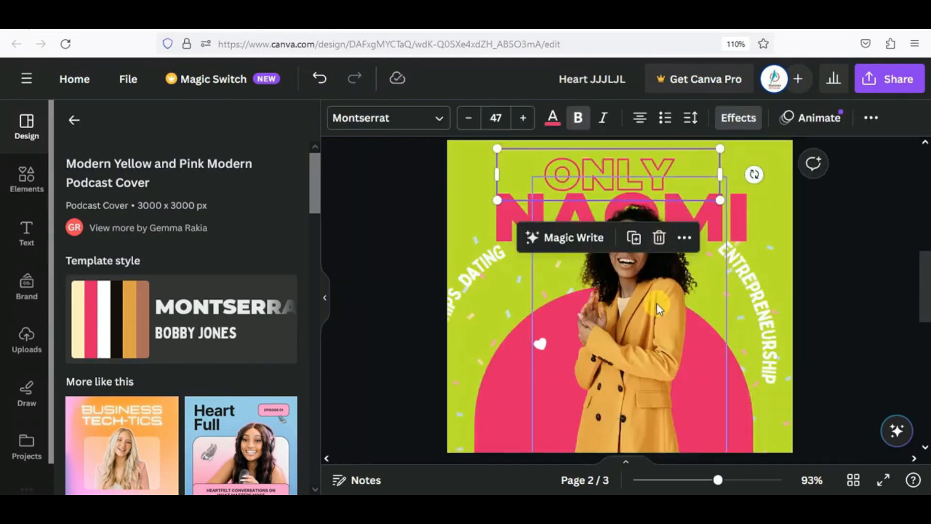
- Check the title, background and curved text, then raise the woman's photo slightly
{"action": "left_click", "coordinate": [658, 309]}
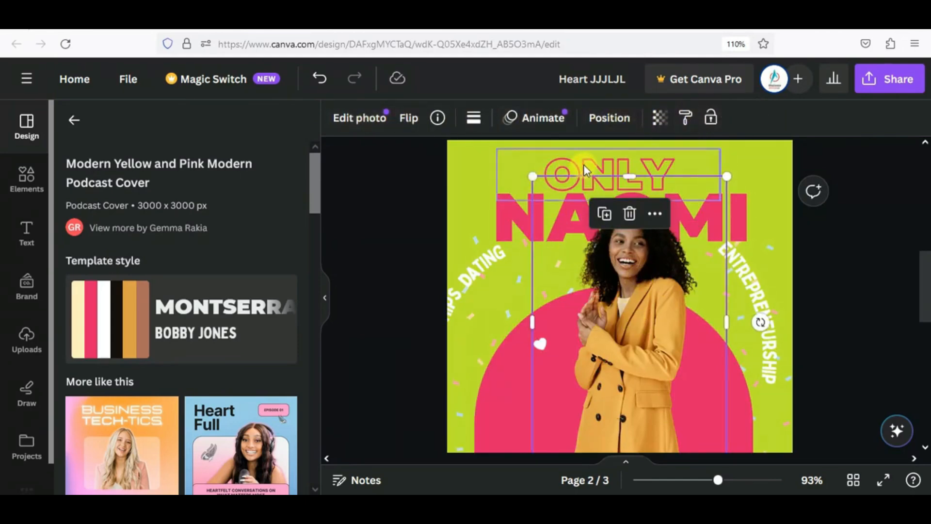
{"action": "left_click", "coordinate": [542, 182]}
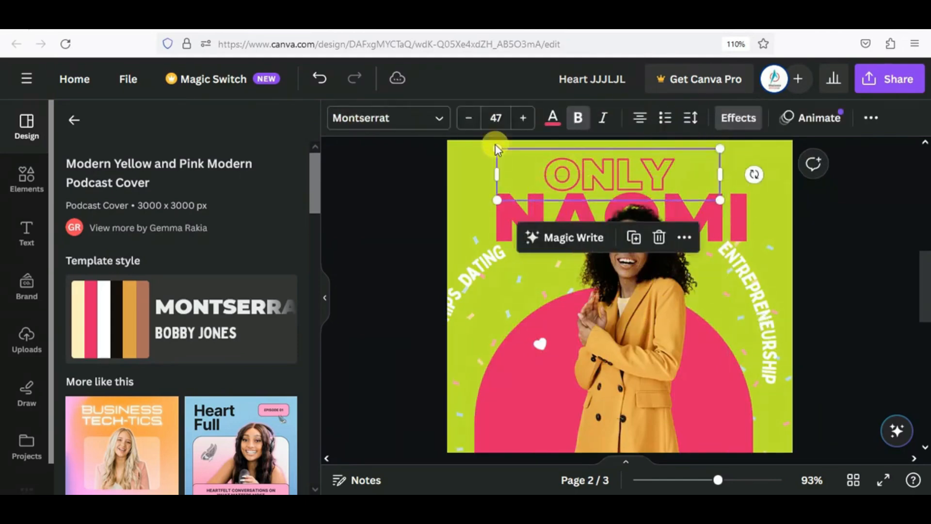
{"action": "left_click", "coordinate": [455, 159]}
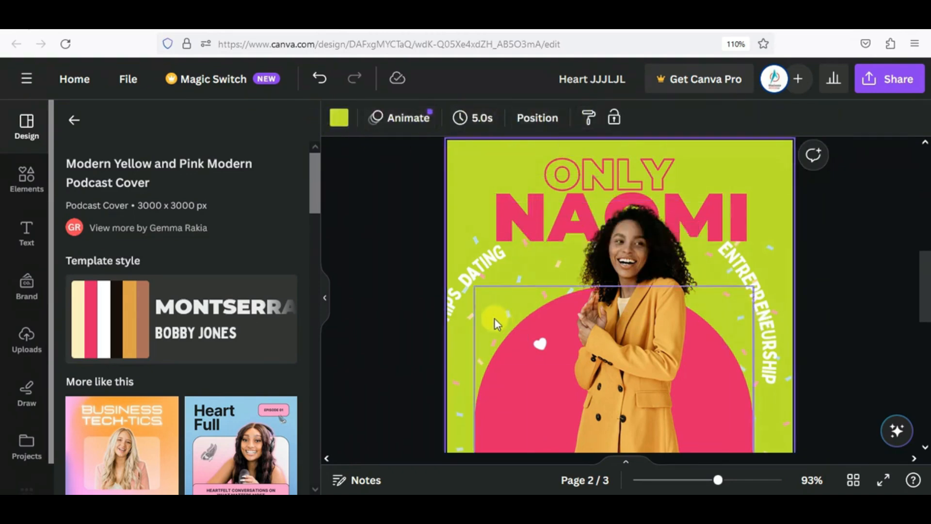
{"action": "left_click", "coordinate": [466, 277]}
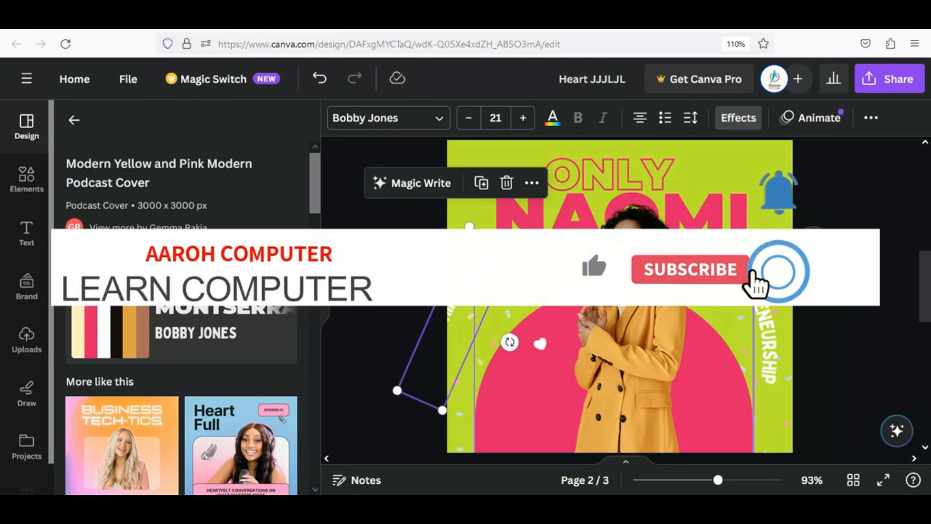
{"action": "left_click_drag", "start_coordinate": [630, 288], "coordinate": [629, 268]}
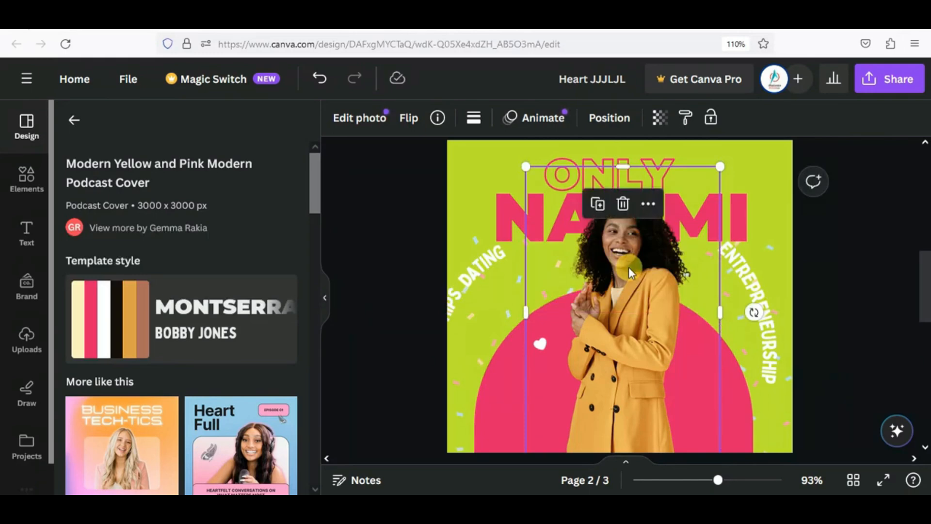
- Replace page 2 with the Gradient Festive Happy Diwali template and select its diya lamp
{"action": "left_click", "coordinate": [73, 121]}
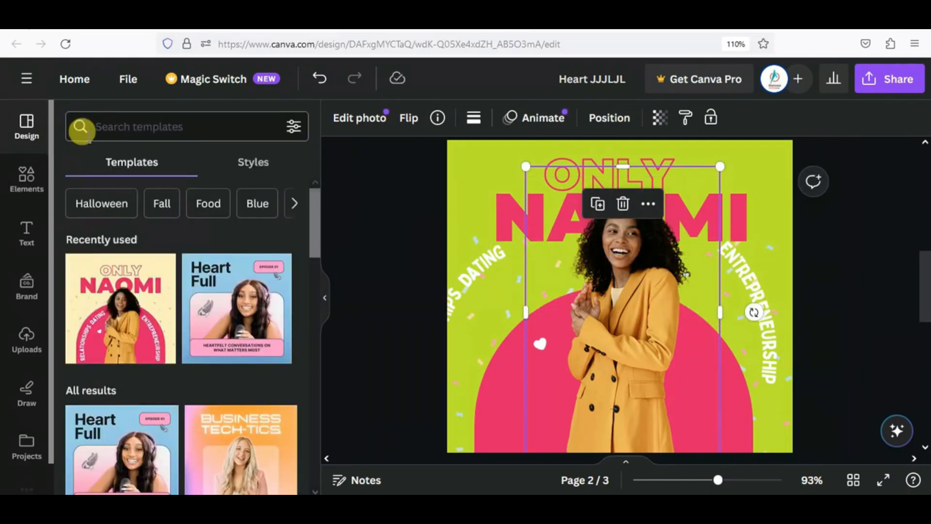
{"action": "scroll", "coordinate": [156, 297], "scroll_direction": "down", "scroll_amount": 10}
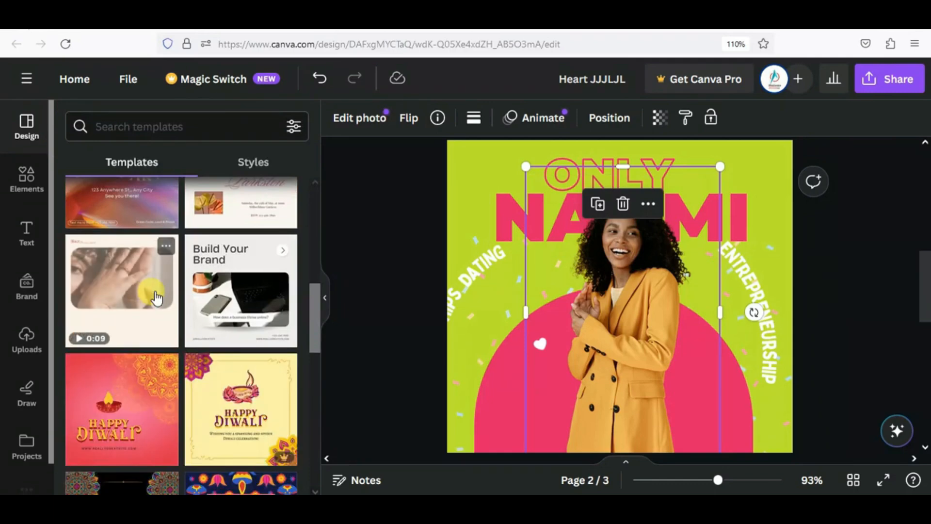
{"action": "scroll", "coordinate": [156, 296], "scroll_direction": "down", "scroll_amount": 4}
{"action": "left_click", "coordinate": [110, 255]}
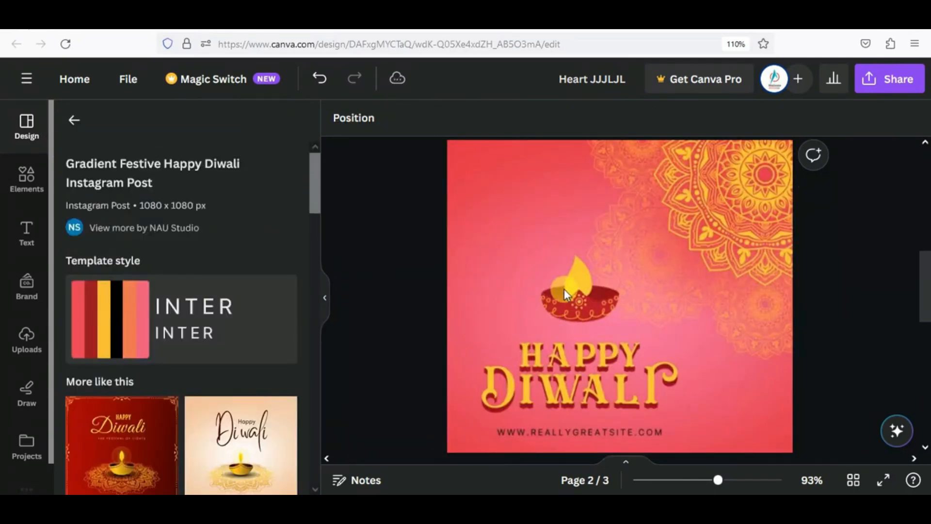
{"action": "left_click", "coordinate": [564, 289]}
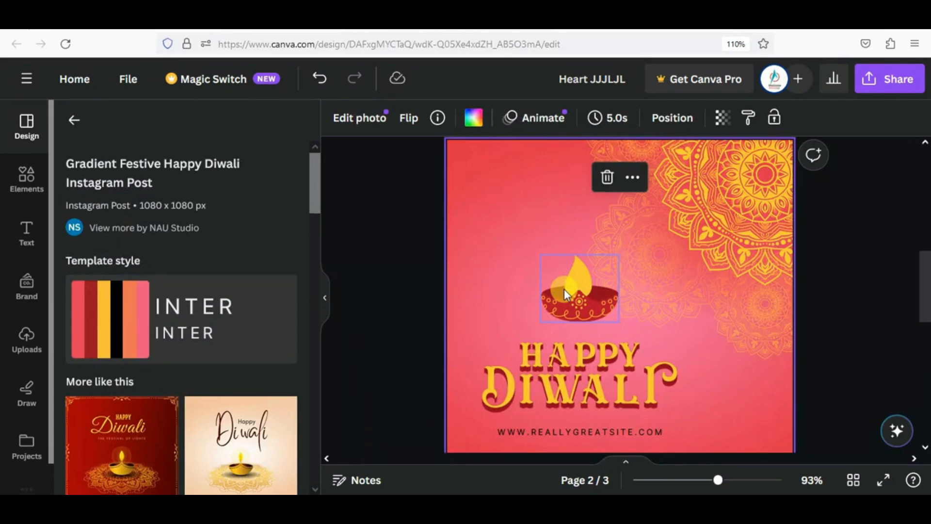
- Move the diya lamp, HAPPY DIWALI title and website address up and left
{"action": "left_click_drag", "start_coordinate": [563, 276], "coordinate": [541, 251]}
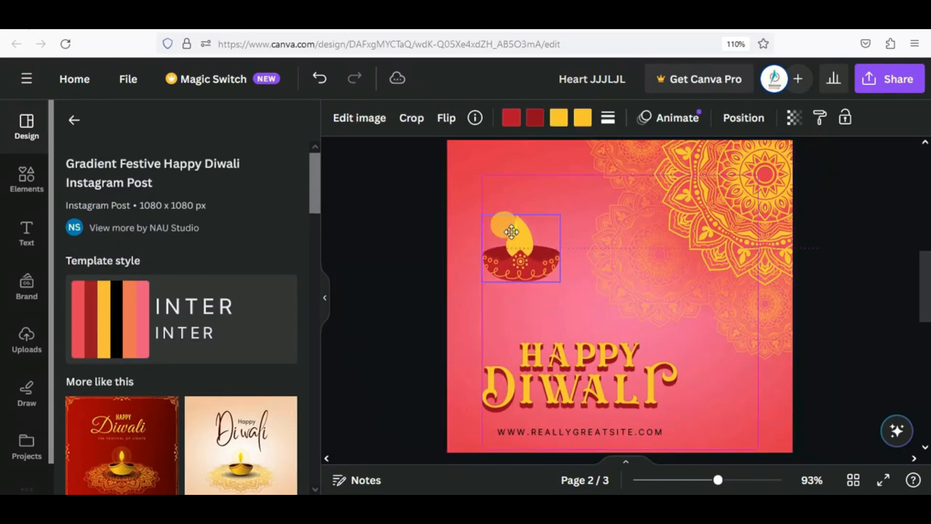
{"action": "left_click_drag", "start_coordinate": [571, 356], "coordinate": [558, 328]}
{"action": "left_click_drag", "start_coordinate": [557, 430], "coordinate": [560, 396]}
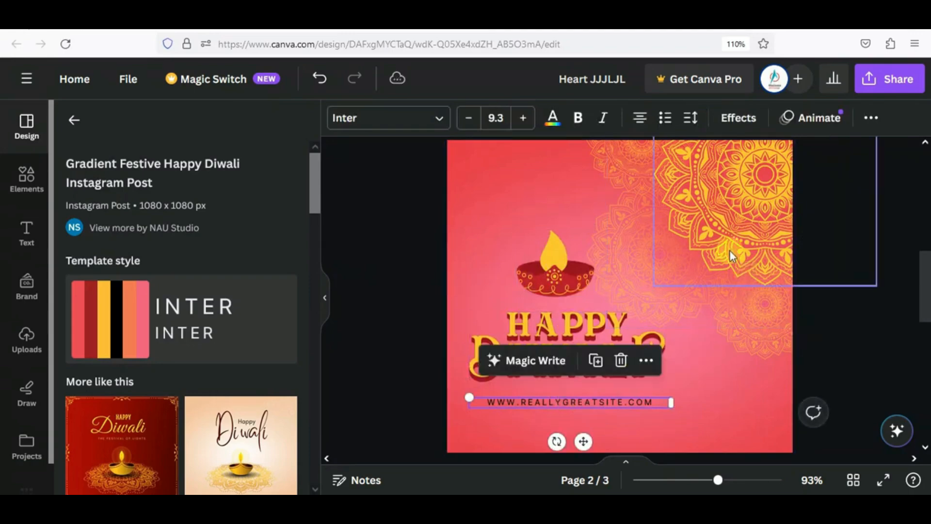
- Reposition and shrink the mandalas, sizing the large one to 180x180
{"action": "left_click_drag", "start_coordinate": [731, 254], "coordinate": [692, 446]}
{"action": "left_click_drag", "start_coordinate": [609, 224], "coordinate": [532, 315]}
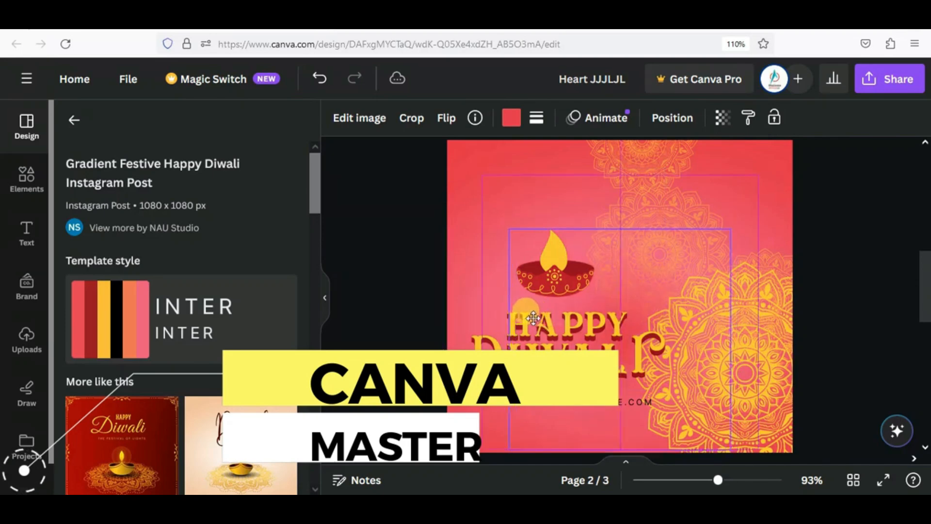
{"action": "left_click_drag", "start_coordinate": [681, 155], "coordinate": [761, 196]}
{"action": "left_click_drag", "start_coordinate": [624, 217], "coordinate": [610, 180]}
{"action": "left_click", "coordinate": [789, 181]}
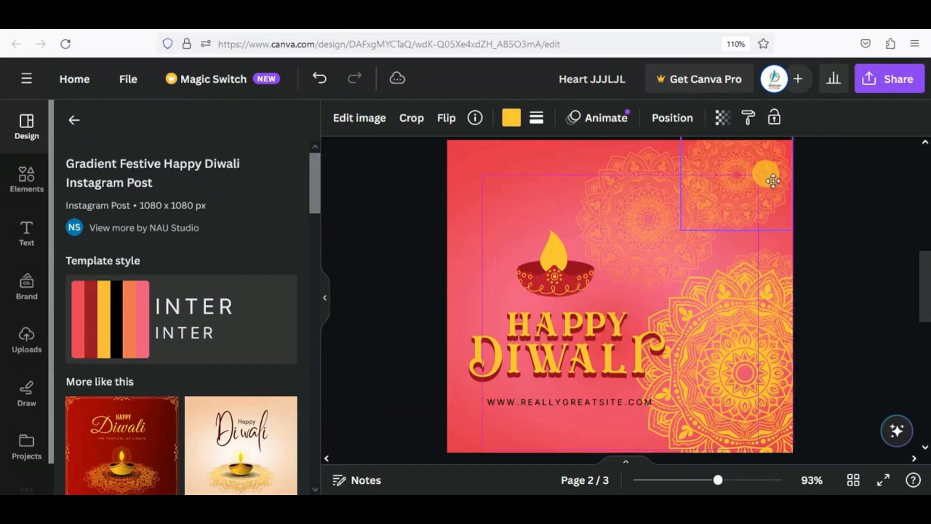
{"action": "left_click_drag", "start_coordinate": [681, 241], "coordinate": [721, 202]}
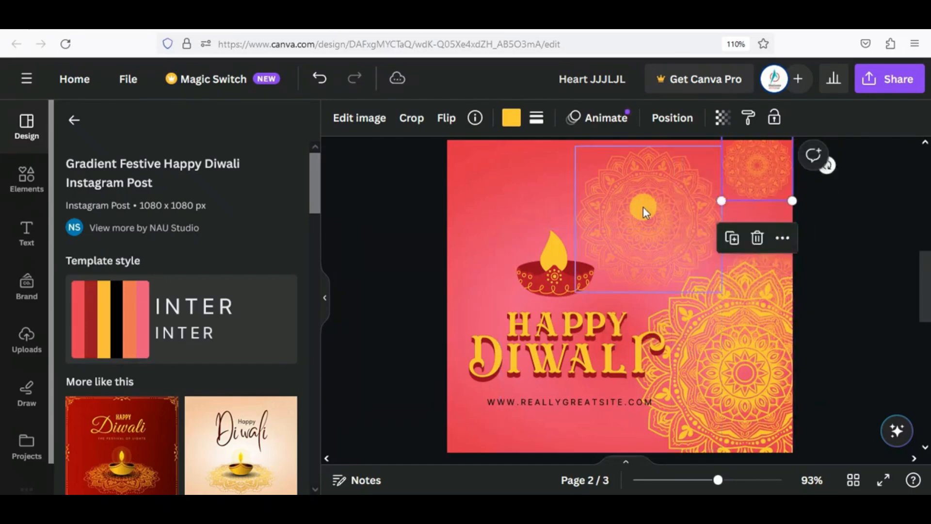
{"action": "left_click_drag", "start_coordinate": [644, 208], "coordinate": [689, 236]}
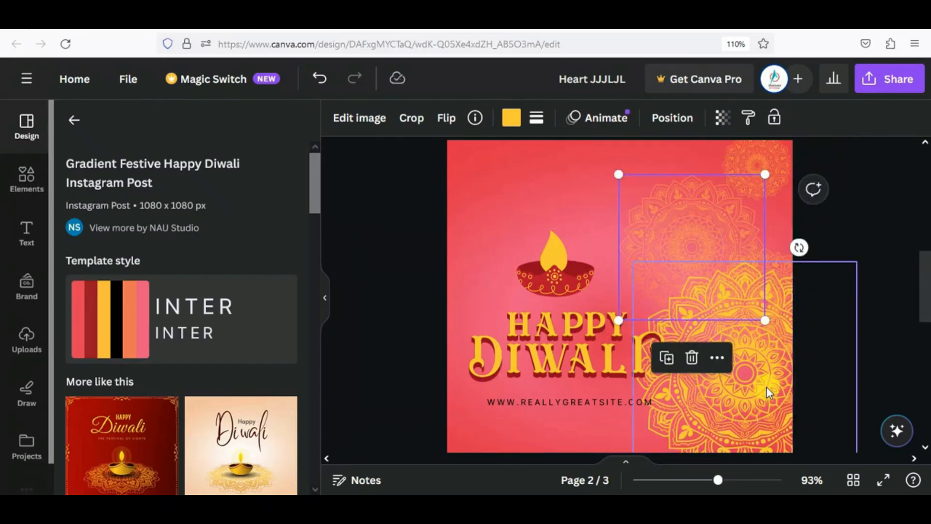
{"action": "left_click_drag", "start_coordinate": [766, 382], "coordinate": [750, 347]}
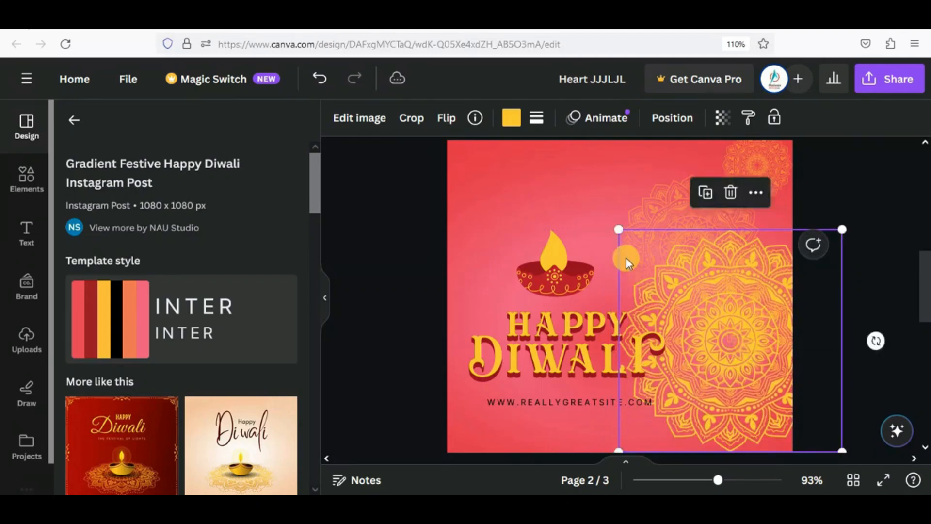
{"action": "left_click_drag", "start_coordinate": [617, 230], "coordinate": [708, 318]}
{"action": "left_click_drag", "start_coordinate": [758, 379], "coordinate": [729, 373]}
- Enlarge and reposition the red gradient image, then nudge the bottom-right mandala up-left
{"action": "left_click_drag", "start_coordinate": [684, 262], "coordinate": [647, 209]}
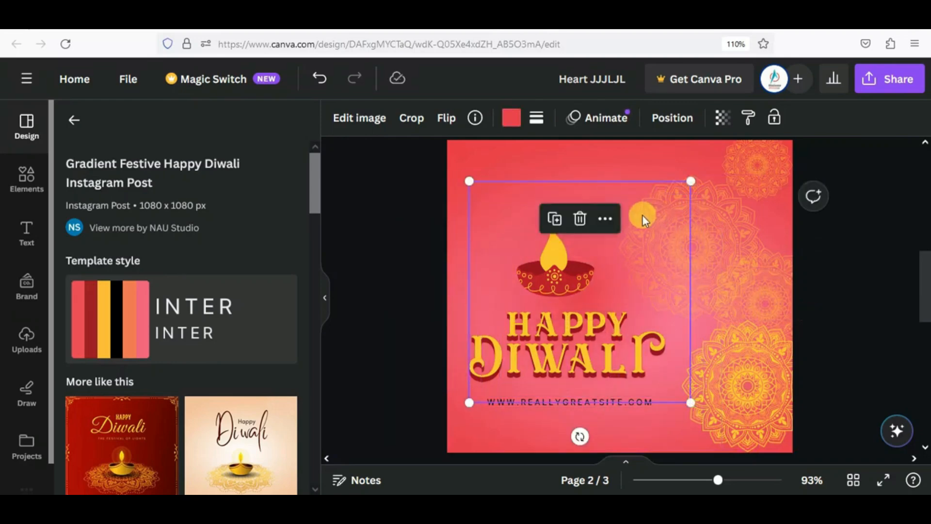
{"action": "left_click", "coordinate": [642, 214]}
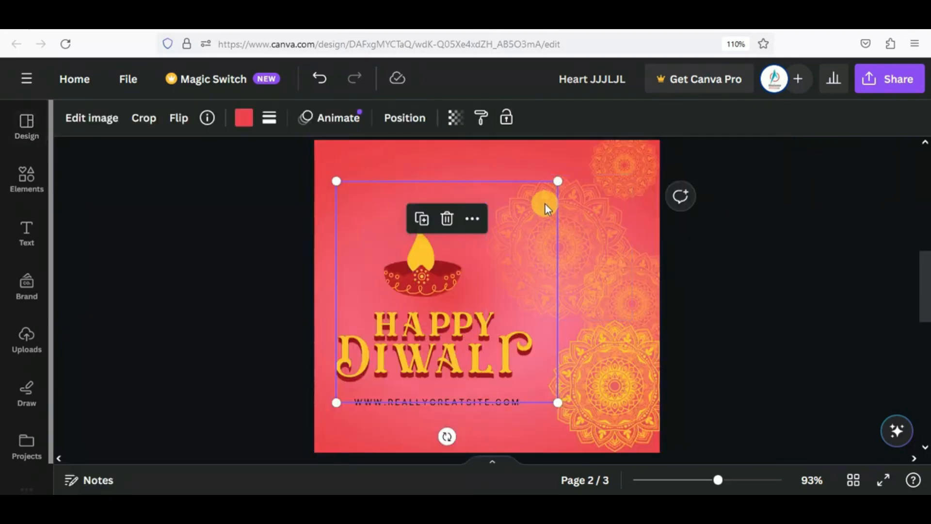
{"action": "left_click_drag", "start_coordinate": [557, 179], "coordinate": [617, 125]}
{"action": "left_click_drag", "start_coordinate": [524, 249], "coordinate": [510, 270]}
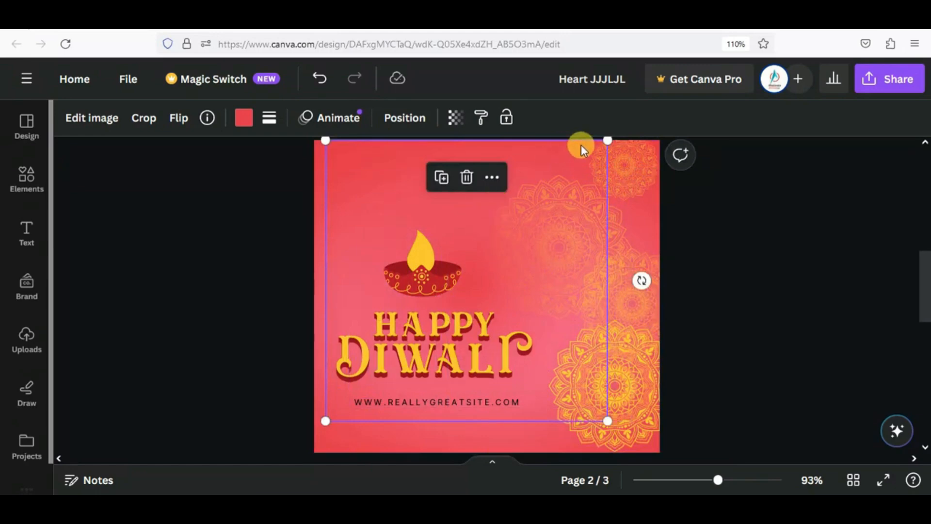
{"action": "left_click", "coordinate": [491, 178]}
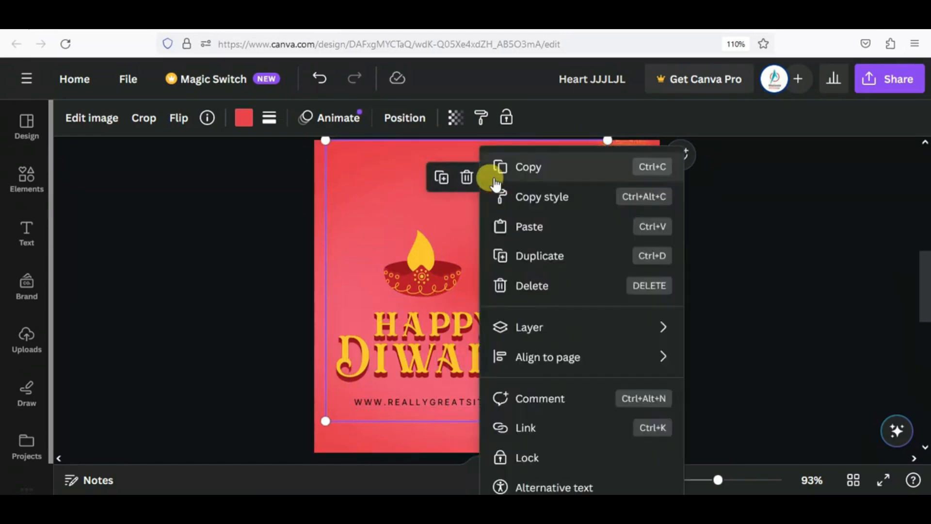
{"action": "left_click", "coordinate": [331, 271]}
{"action": "left_click", "coordinate": [318, 250]}
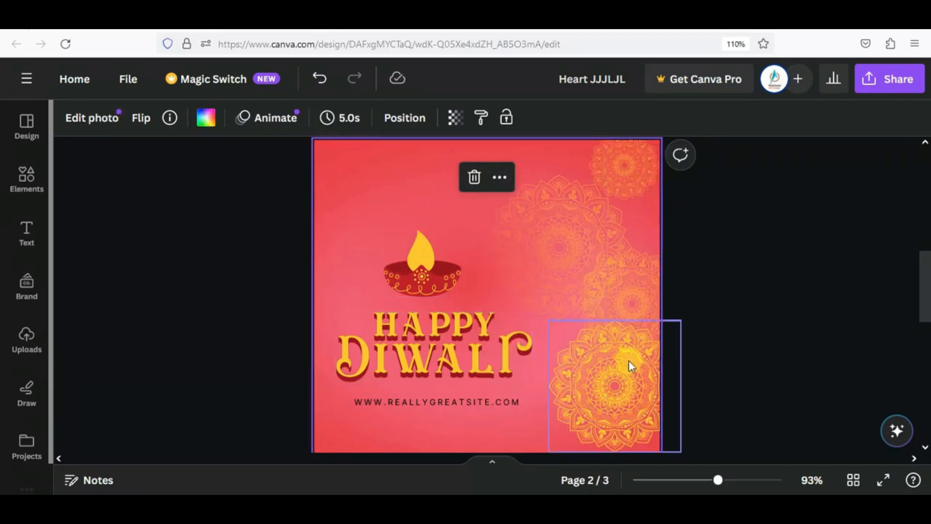
{"action": "left_click_drag", "start_coordinate": [628, 360], "coordinate": [608, 353]}
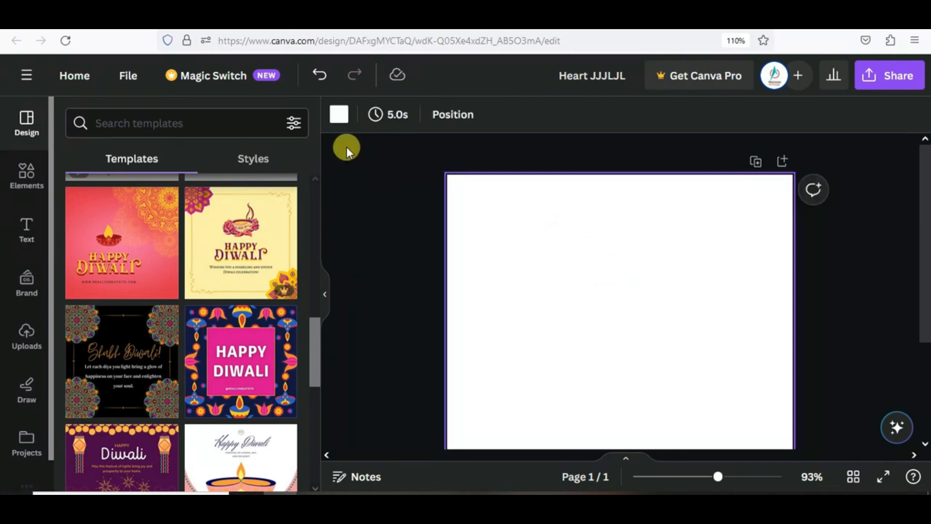
- Apply the blue-to-purple gradient swatch as the page background
{"action": "left_click", "coordinate": [338, 114]}
{"action": "scroll", "coordinate": [214, 407], "scroll_direction": "down", "scroll_amount": 5}
{"action": "scroll", "coordinate": [216, 415], "scroll_direction": "down", "scroll_amount": 2}
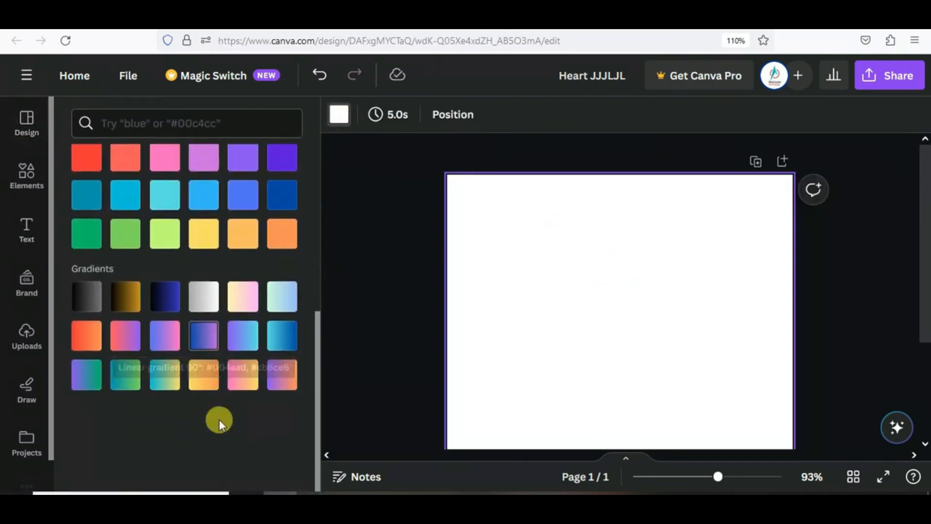
{"action": "left_click", "coordinate": [203, 343]}
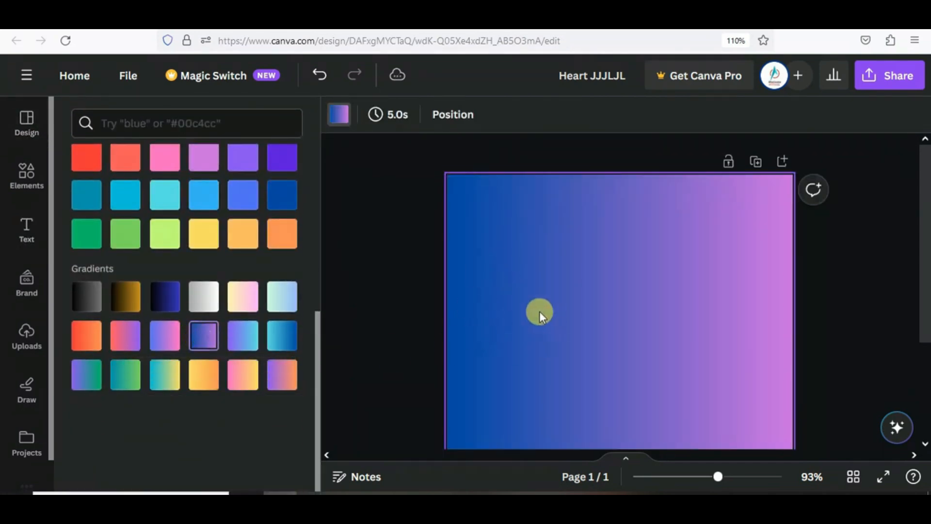
{"action": "left_click", "coordinate": [404, 265]}
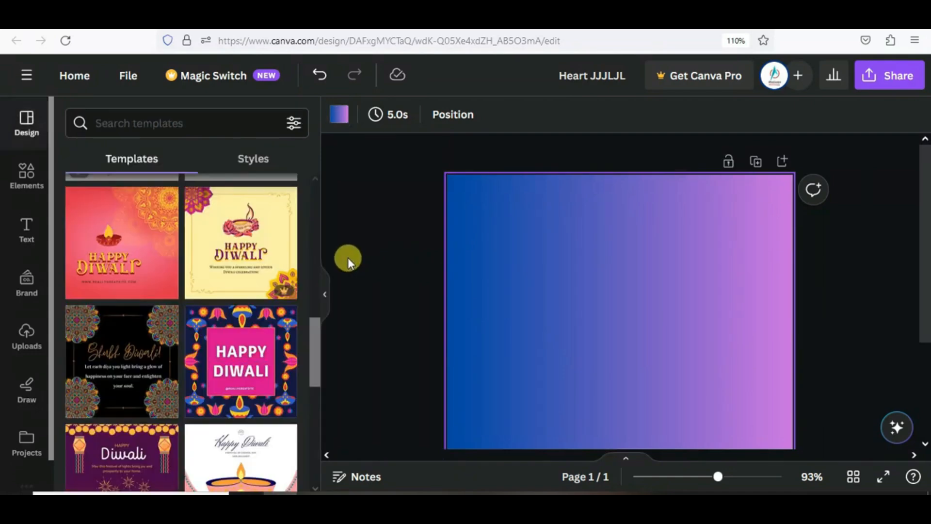
- Browse the Text panel styles and open the details of the orange BOO shadow effect
{"action": "left_click", "coordinate": [26, 228]}
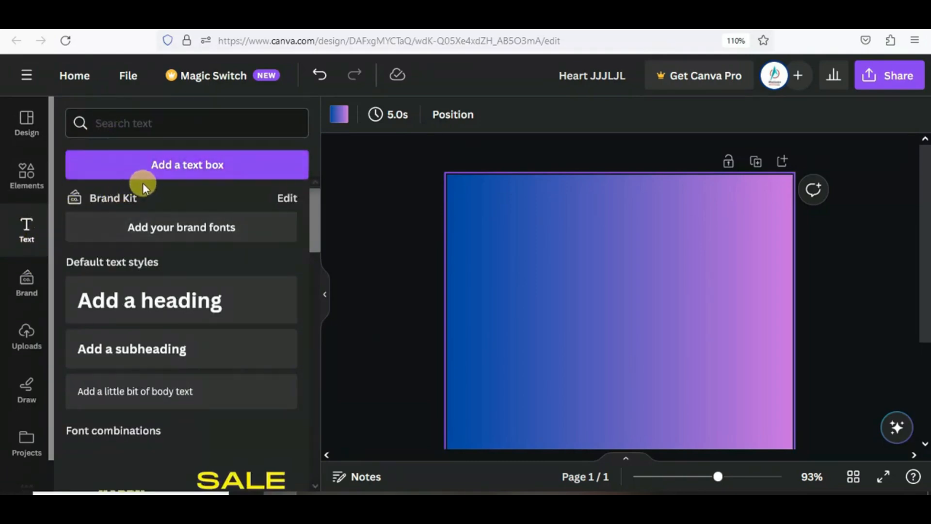
{"action": "scroll", "coordinate": [187, 291], "scroll_direction": "down", "scroll_amount": 5}
{"action": "scroll", "coordinate": [194, 300], "scroll_direction": "up", "scroll_amount": 5}
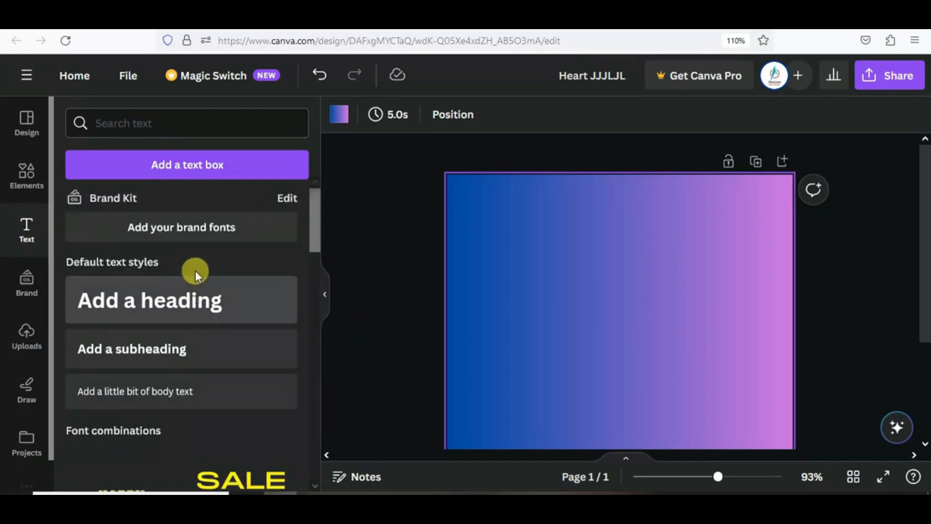
{"action": "scroll", "coordinate": [193, 301], "scroll_direction": "down", "scroll_amount": 8}
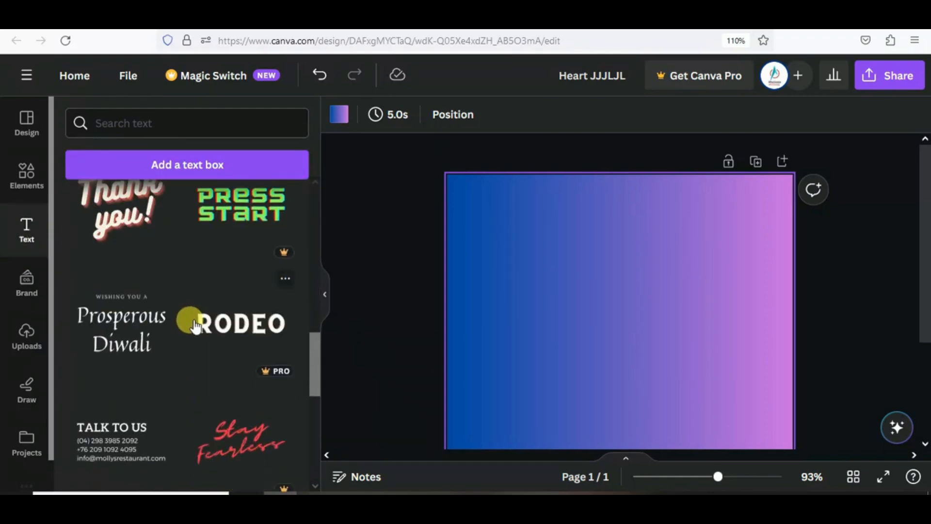
{"action": "scroll", "coordinate": [196, 326], "scroll_direction": "down", "scroll_amount": 7}
{"action": "scroll", "coordinate": [195, 326], "scroll_direction": "up", "scroll_amount": 5}
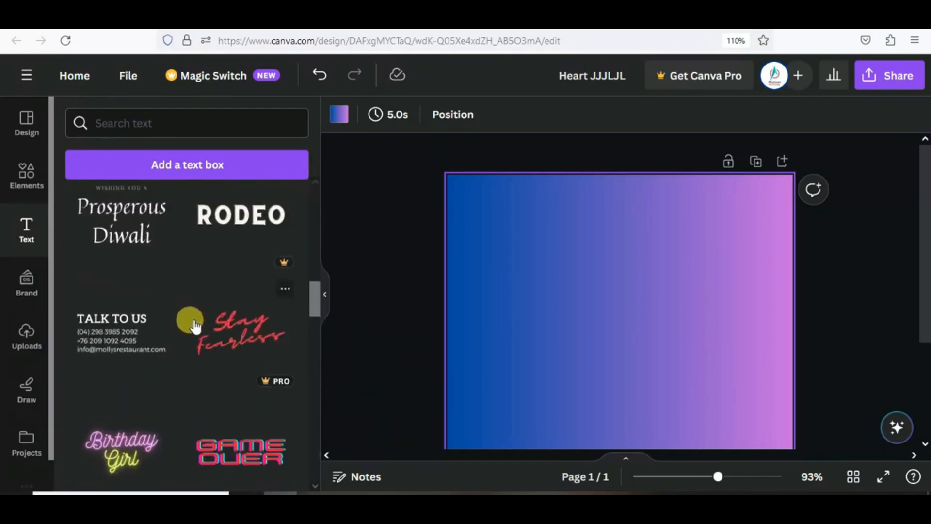
{"action": "scroll", "coordinate": [189, 315], "scroll_direction": "up", "scroll_amount": 6}
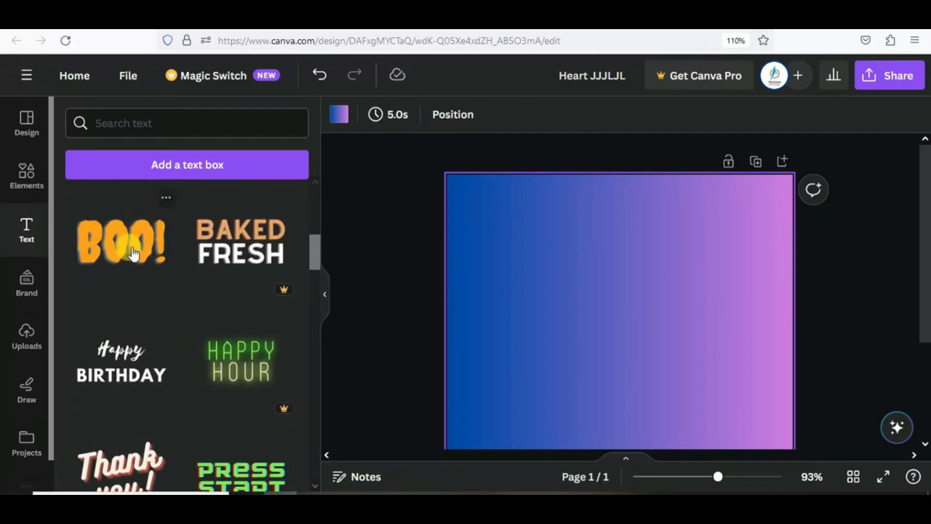
{"action": "left_click", "coordinate": [165, 200]}
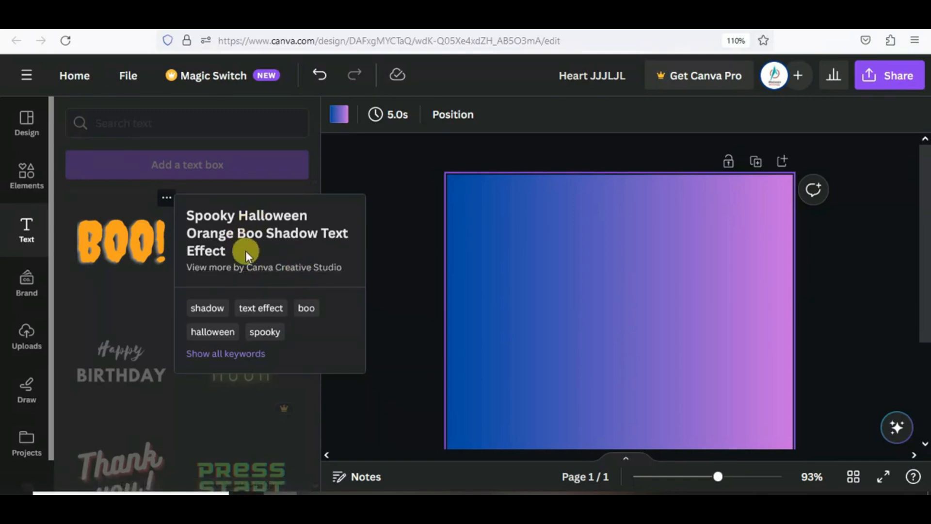
- Add a Londrina Shadow text and enlarge it near the top of the page
{"action": "left_click", "coordinate": [203, 309]}
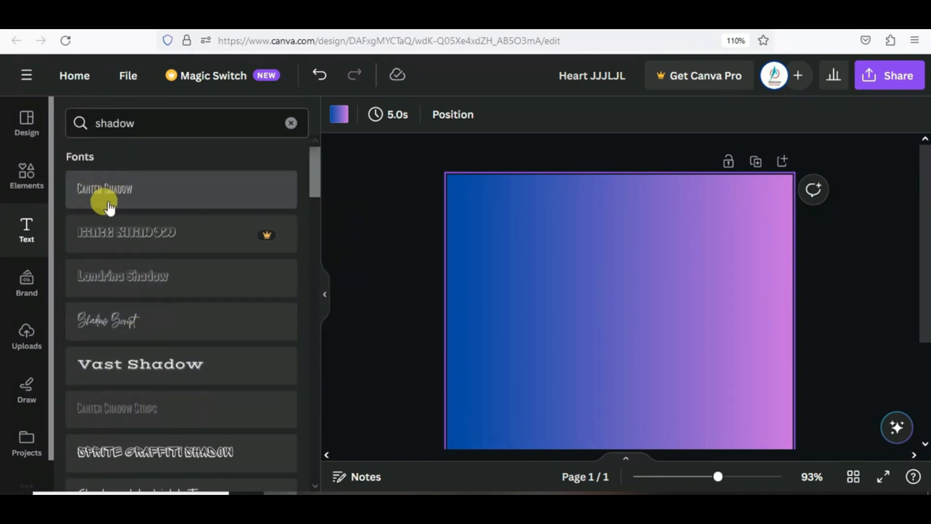
{"action": "left_click", "coordinate": [115, 278]}
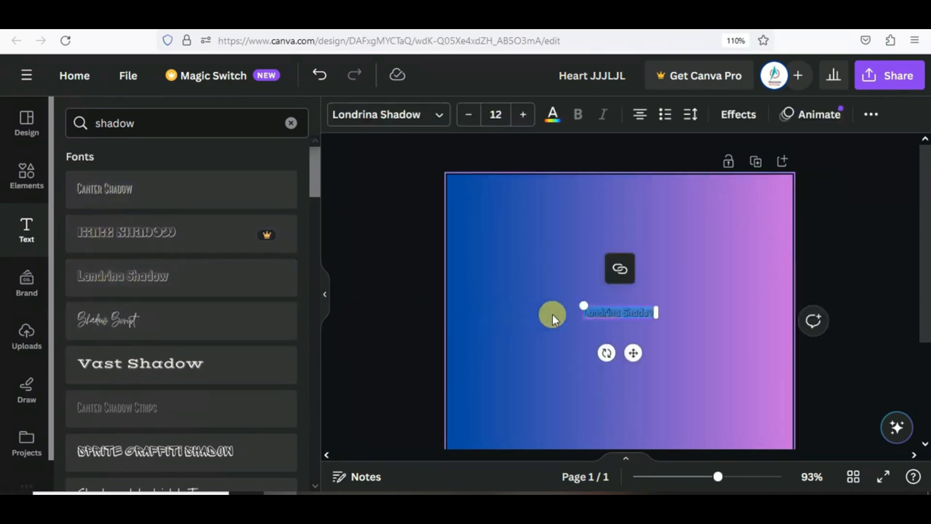
{"action": "left_click_drag", "start_coordinate": [584, 305], "coordinate": [538, 297]}
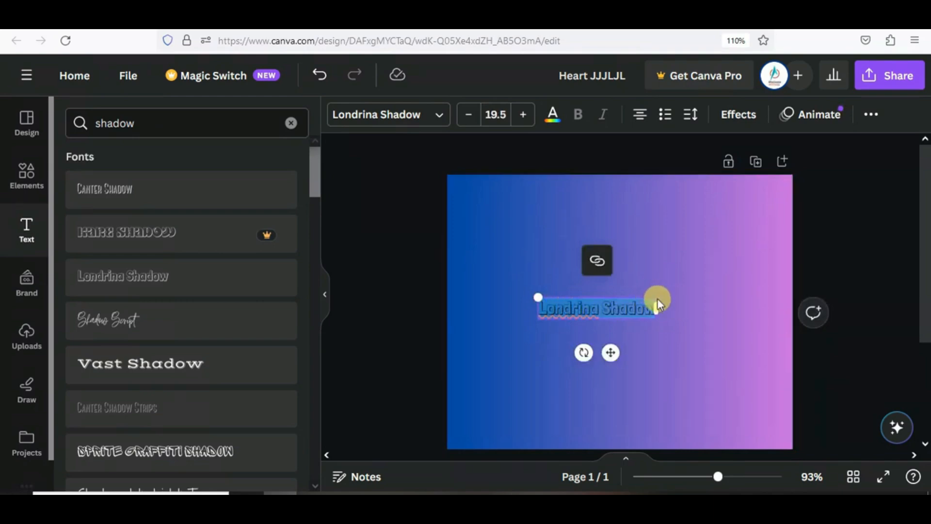
{"action": "left_click_drag", "start_coordinate": [658, 292], "coordinate": [656, 195]}
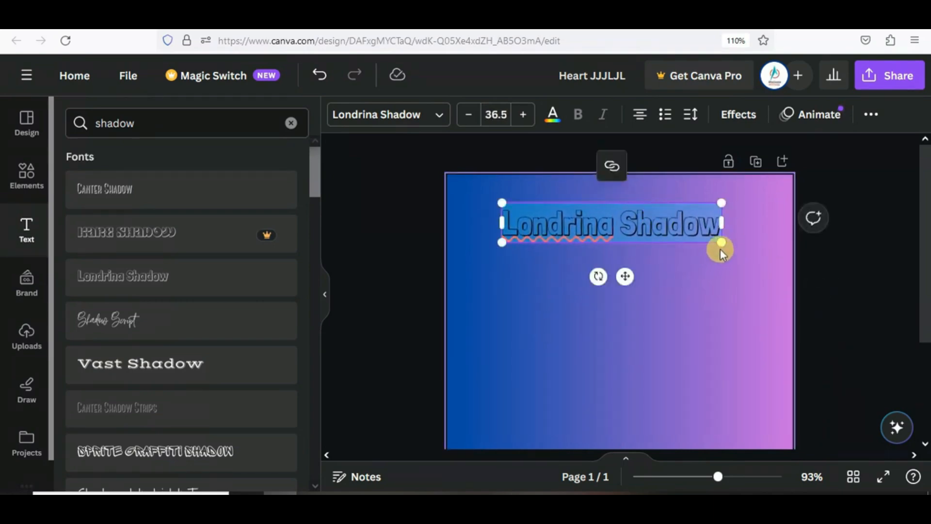
{"action": "left_click_drag", "start_coordinate": [736, 247], "coordinate": [754, 249]}
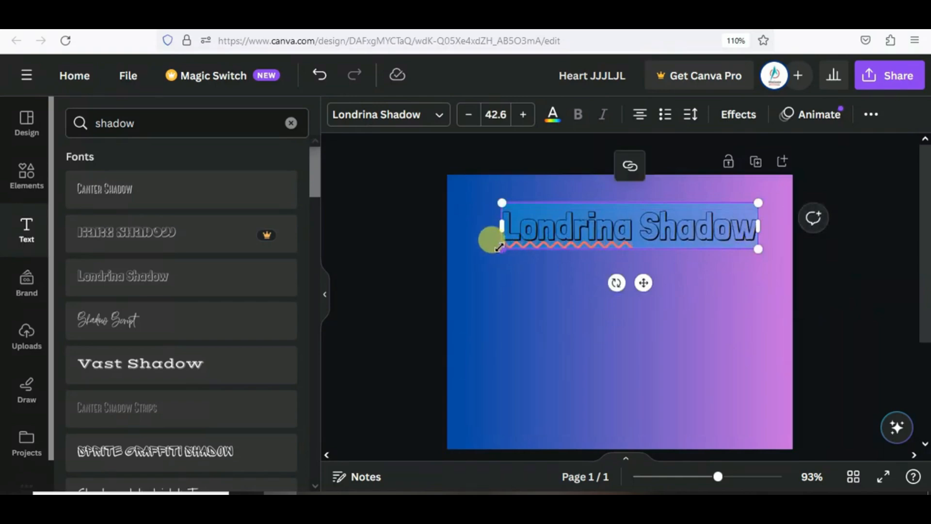
{"action": "left_click_drag", "start_coordinate": [500, 248], "coordinate": [455, 258]}
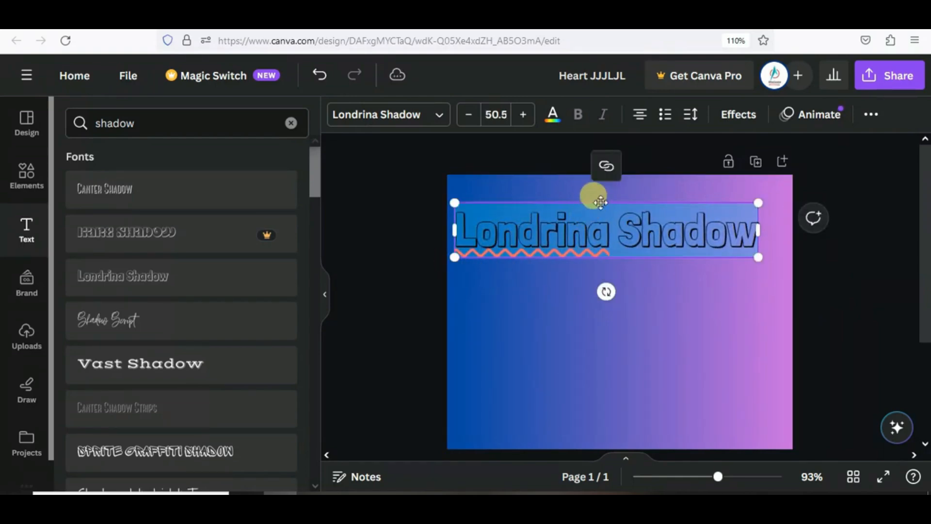
{"action": "left_click_drag", "start_coordinate": [600, 203], "coordinate": [614, 201]}
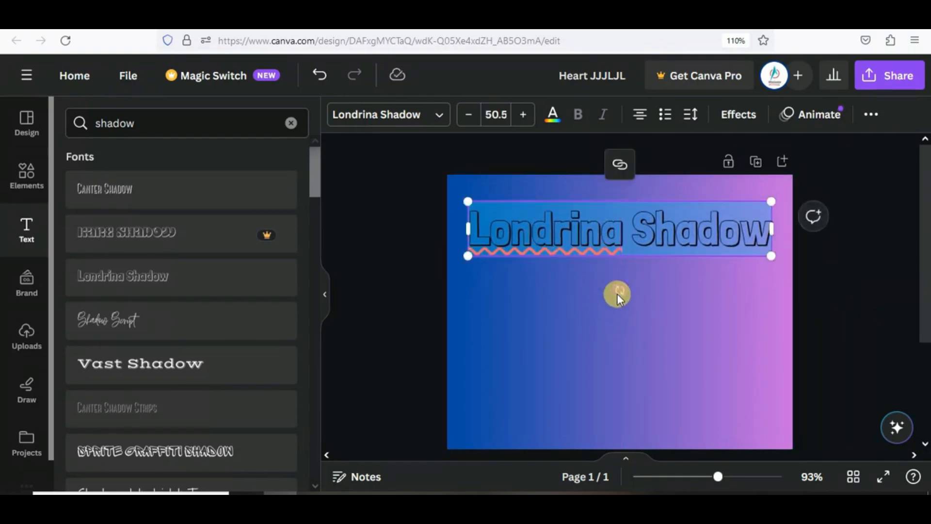
- Tilt the text, enlarge it slightly, and replace its wording with TEST VIDEO
{"action": "mouse_move", "coordinate": [618, 294]}
{"action": "left_mouse_down"}
{"action": "mouse_move", "coordinate": [623, 268]}
{"action": "mouse_move", "coordinate": [620, 279]}
{"action": "left_mouse_up"}
{"action": "left_click_drag", "start_coordinate": [480, 292], "coordinate": [459, 287]}
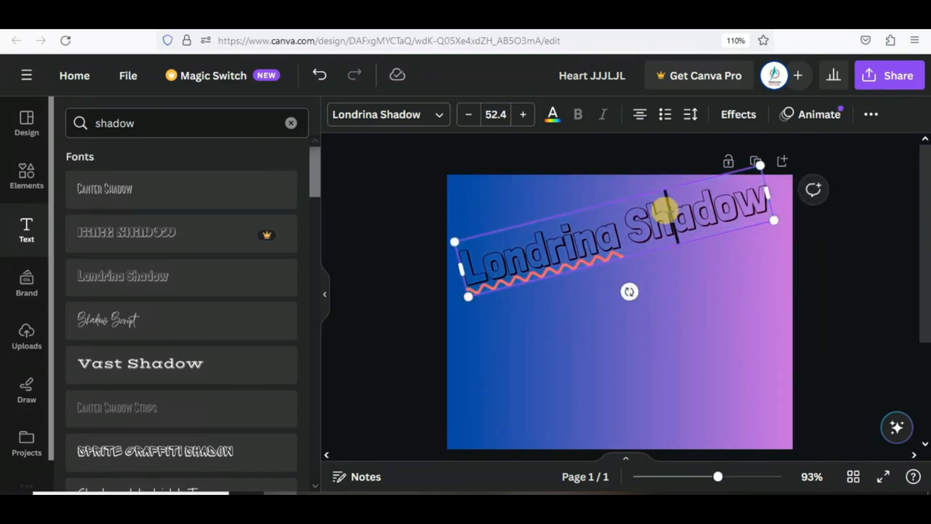
{"action": "double_click", "coordinate": [664, 210]}
{"action": "left_click_drag", "start_coordinate": [737, 198], "coordinate": [464, 238]}
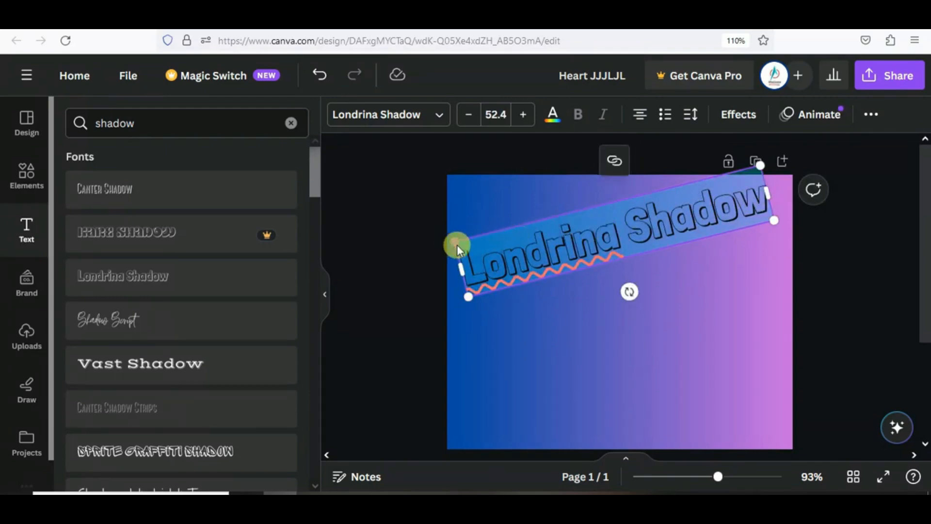
{"action": "key", "text": "BackSpace"}
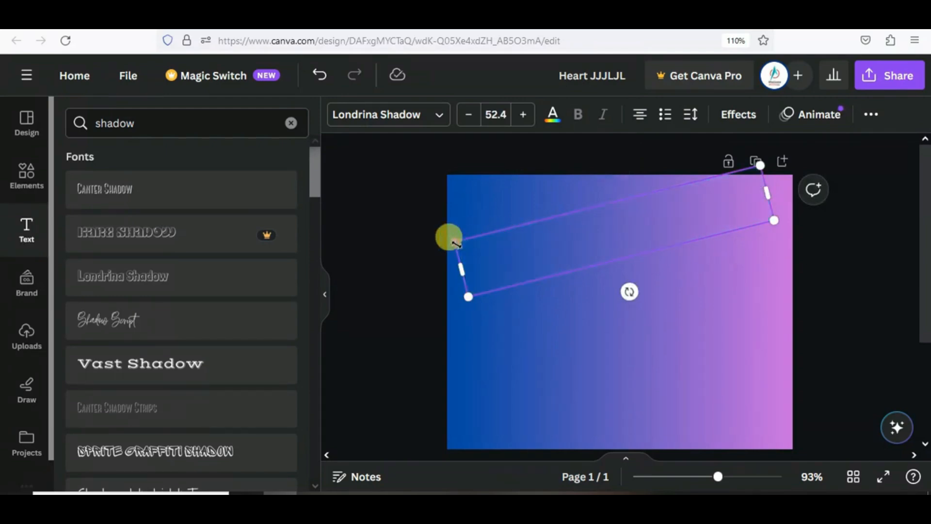
{"action": "type", "text": "TEST"}
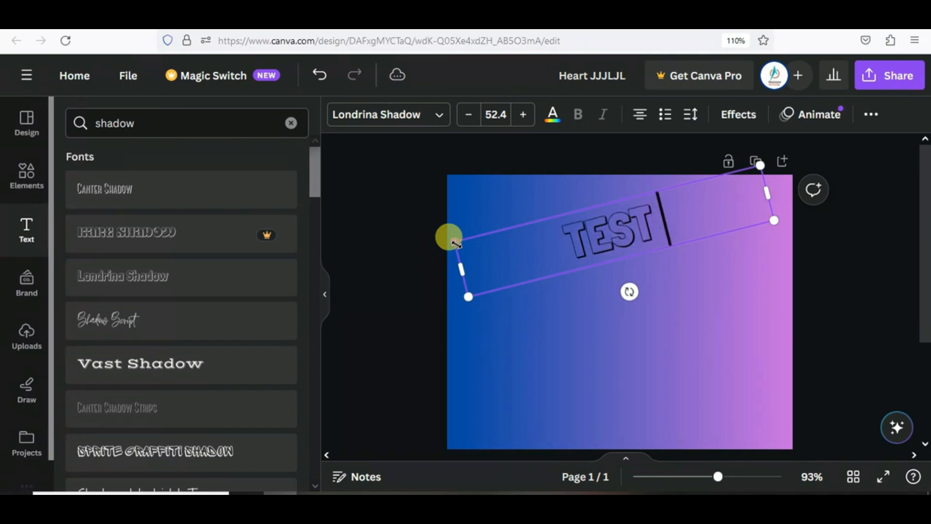
{"action": "type", "text": " VIDEO"}
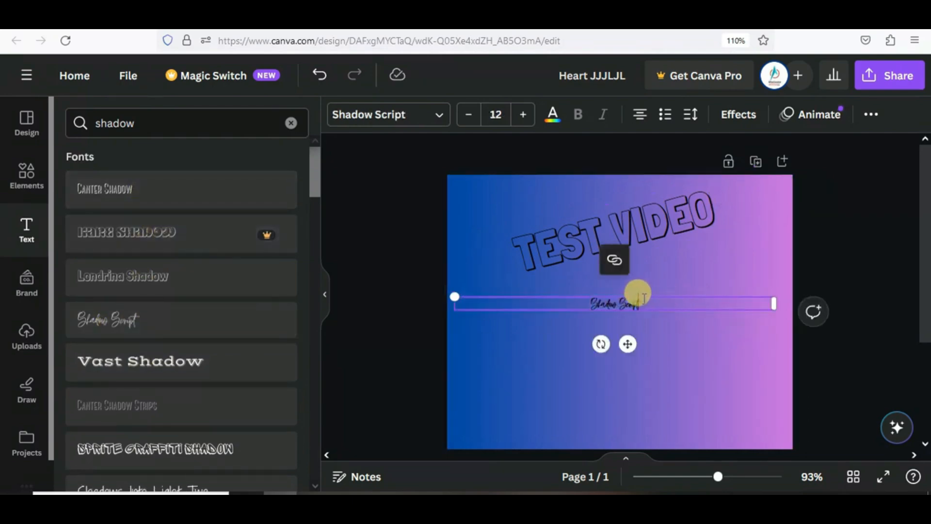
- Delete the Shadow Script sample text and clear the font search
{"action": "left_click_drag", "start_coordinate": [641, 298], "coordinate": [565, 304]}
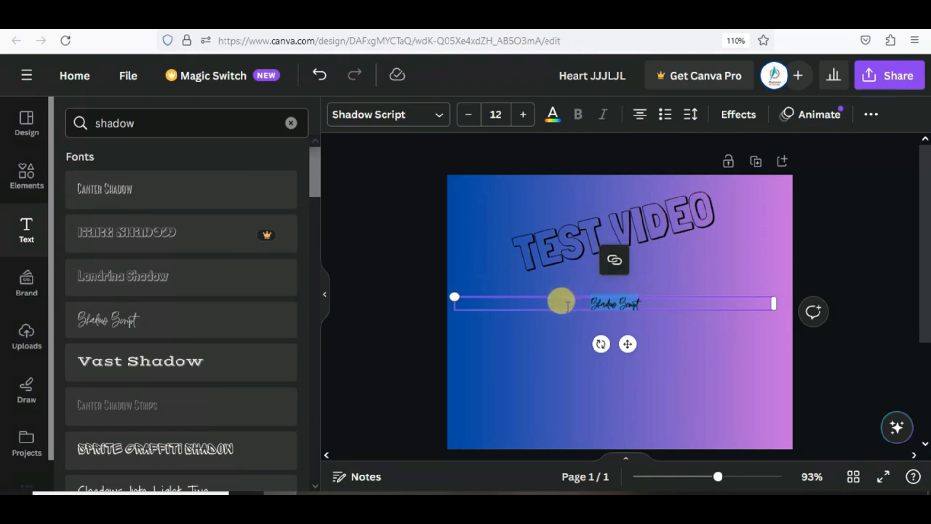
{"action": "key", "text": "BackSpace"}
{"action": "left_click", "coordinate": [291, 123]}
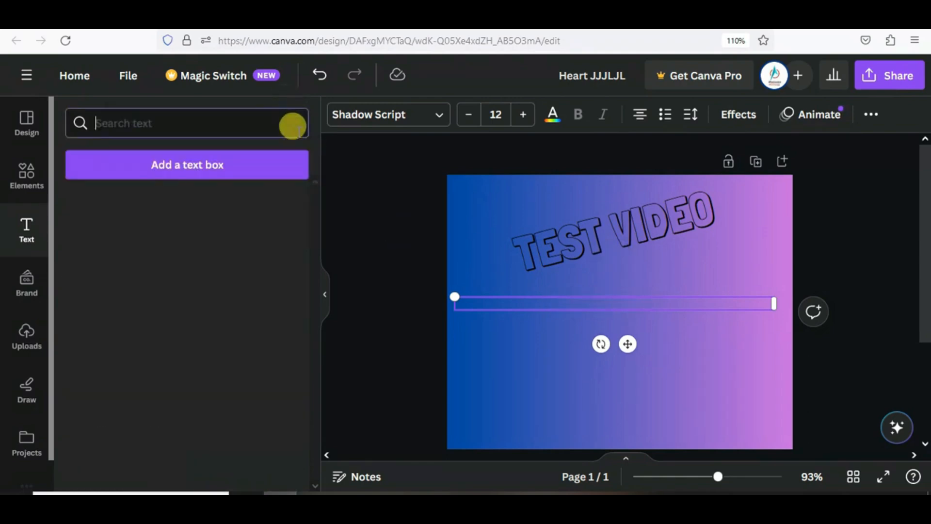
{"action": "left_click", "coordinate": [510, 296]}
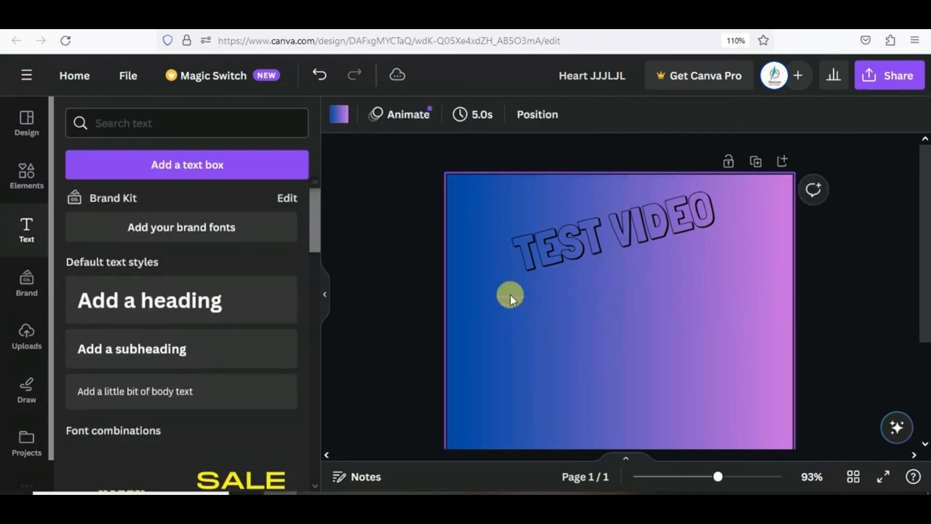
- Browse font combinations, dismiss the Happy Hour Pro upgrade prompt, and reselect TEST VIDEO
{"action": "scroll", "coordinate": [209, 339], "scroll_direction": "down", "scroll_amount": 10}
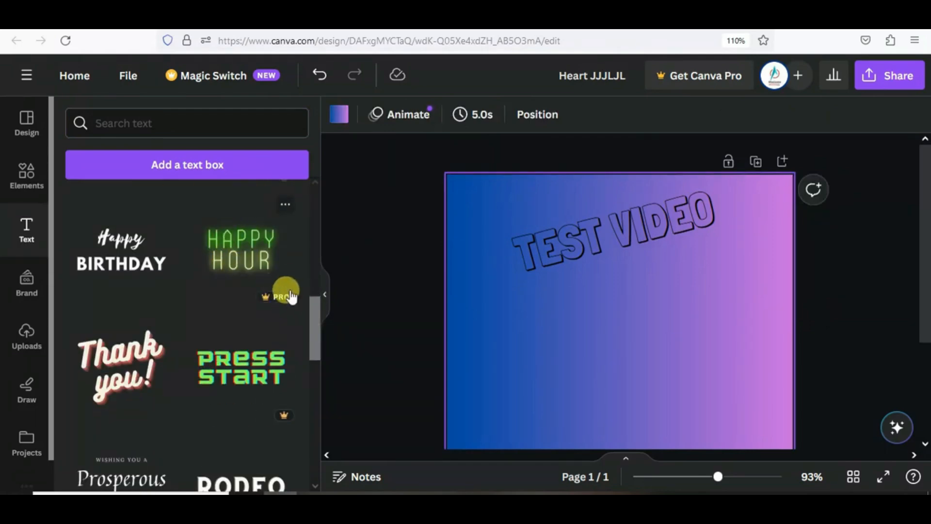
{"action": "left_click", "coordinate": [238, 257]}
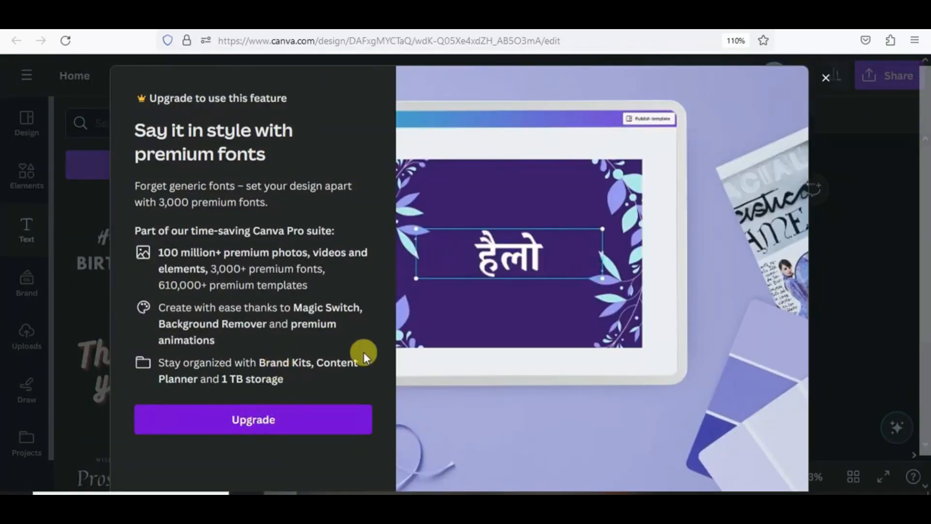
{"action": "left_click", "coordinate": [824, 78]}
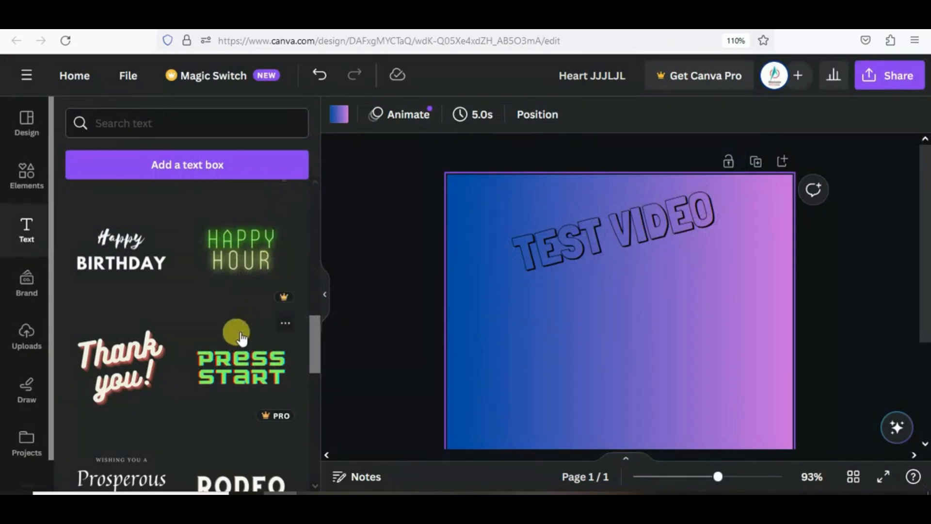
{"action": "scroll", "coordinate": [228, 349], "scroll_direction": "down", "scroll_amount": 5}
{"action": "scroll", "coordinate": [225, 369], "scroll_direction": "down", "scroll_amount": 5}
{"action": "scroll", "coordinate": [224, 369], "scroll_direction": "down", "scroll_amount": 5}
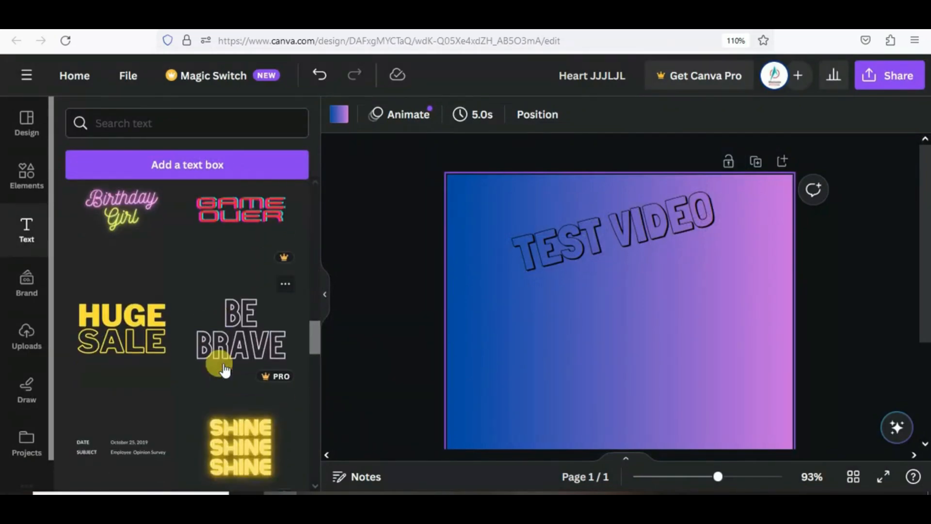
{"action": "scroll", "coordinate": [224, 366], "scroll_direction": "up", "scroll_amount": 15}
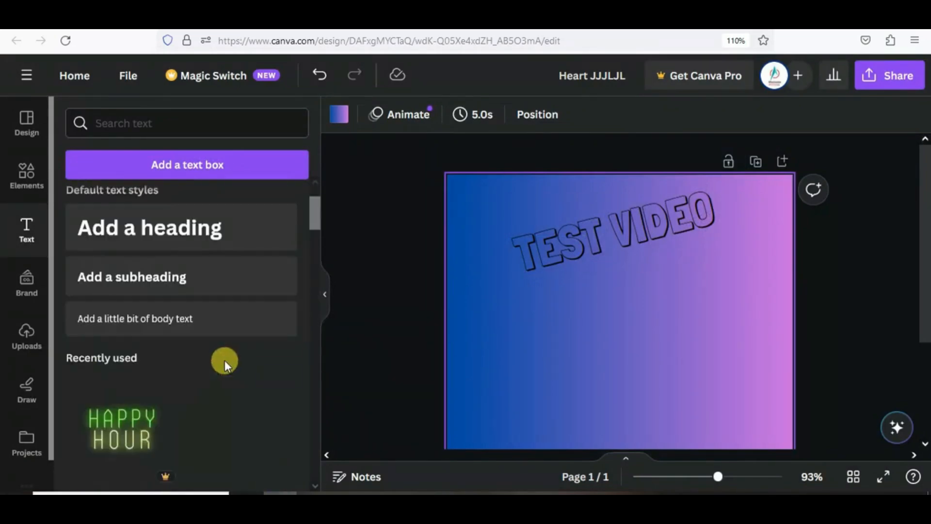
{"action": "left_click", "coordinate": [121, 167]}
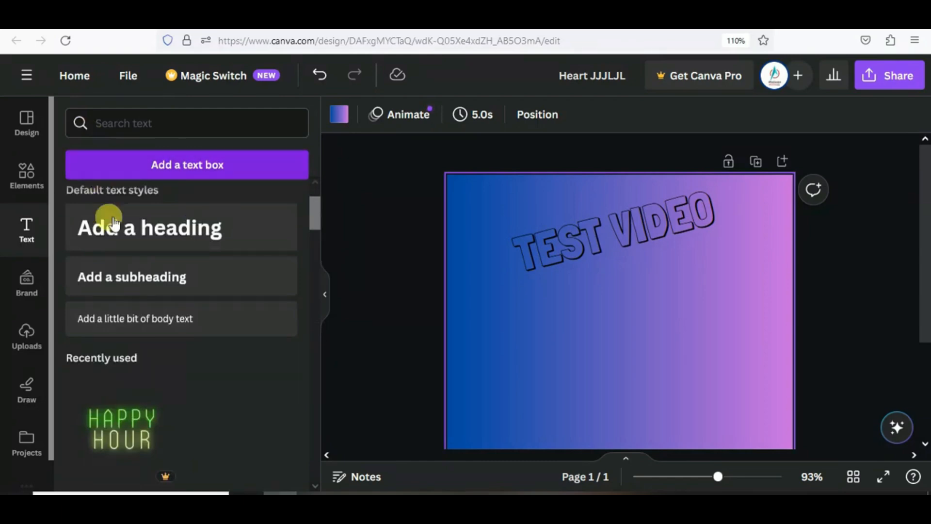
{"action": "left_click", "coordinate": [581, 235]}
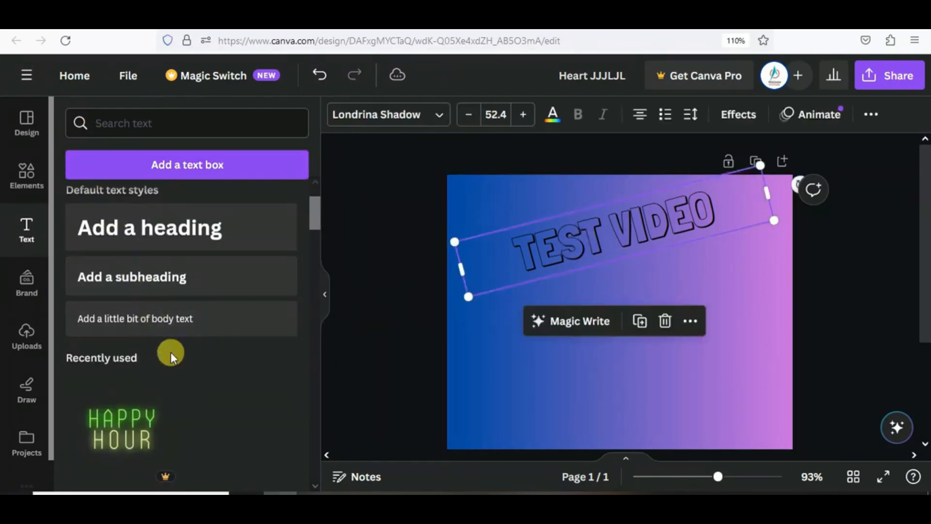
- Delete the S and T from TEST so the heading reads TE VIDEO
{"action": "scroll", "coordinate": [171, 352], "scroll_direction": "down", "scroll_amount": 6}
{"action": "scroll", "coordinate": [148, 314], "scroll_direction": "up", "scroll_amount": 3}
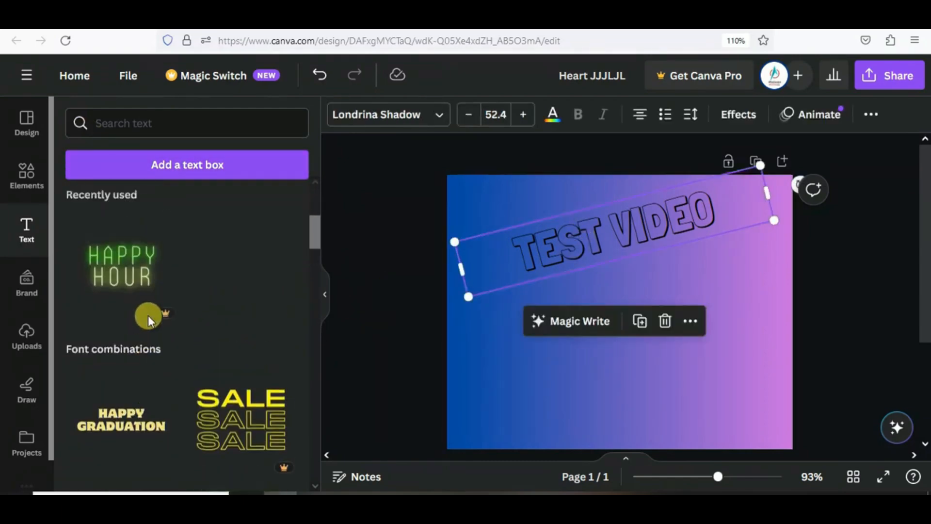
{"action": "scroll", "coordinate": [160, 348], "scroll_direction": "down", "scroll_amount": 6}
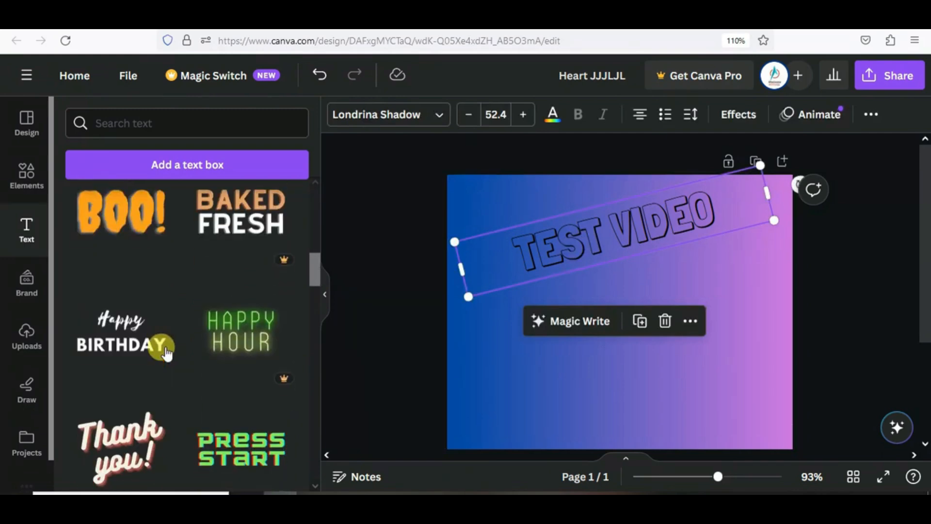
{"action": "scroll", "coordinate": [167, 352], "scroll_direction": "up", "scroll_amount": 8}
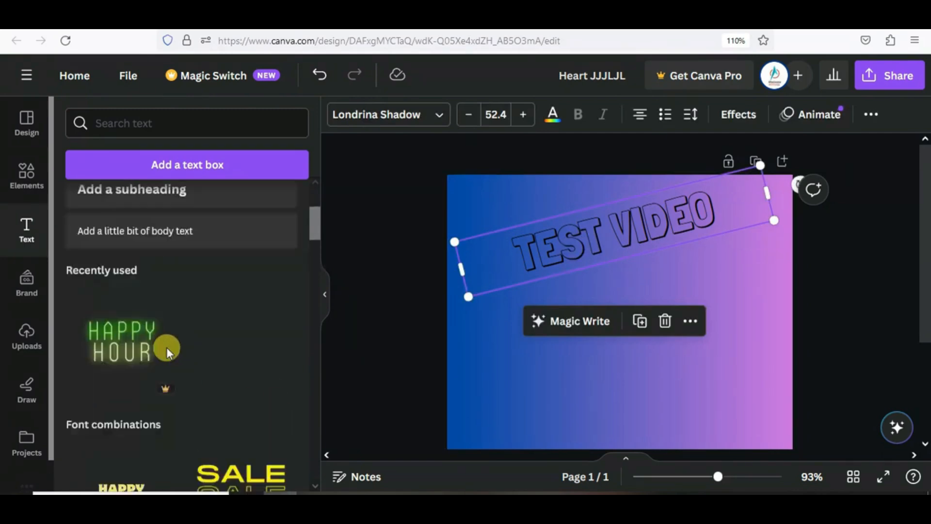
{"action": "left_click", "coordinate": [574, 237]}
{"action": "key", "text": "BackSpace"}
{"action": "key", "text": "Delete"}
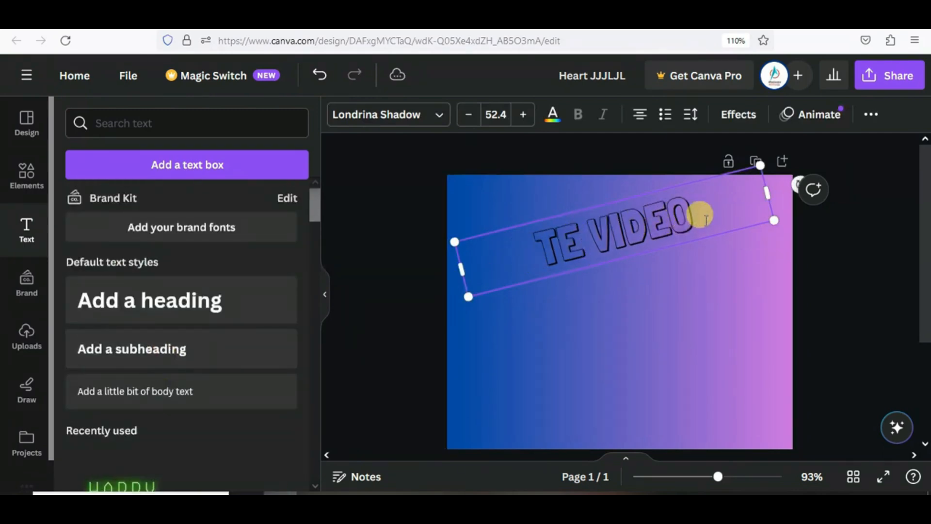
{"action": "left_click_drag", "start_coordinate": [698, 203], "coordinate": [545, 215]}
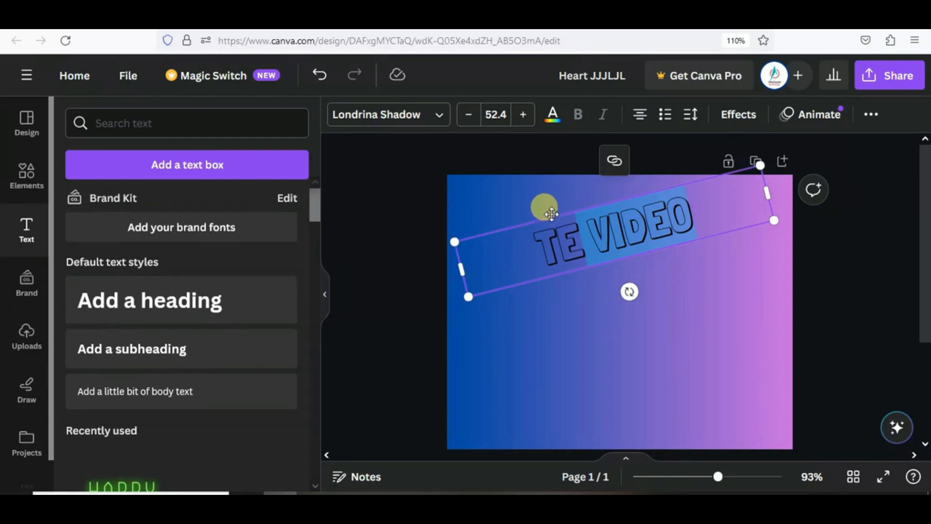
- Delete the gradient background and the TE VIDEO text box
{"action": "left_click", "coordinate": [551, 214]}
{"action": "key", "text": "Delete"}
{"action": "left_click", "coordinate": [551, 222]}
{"action": "key", "text": "Delete"}
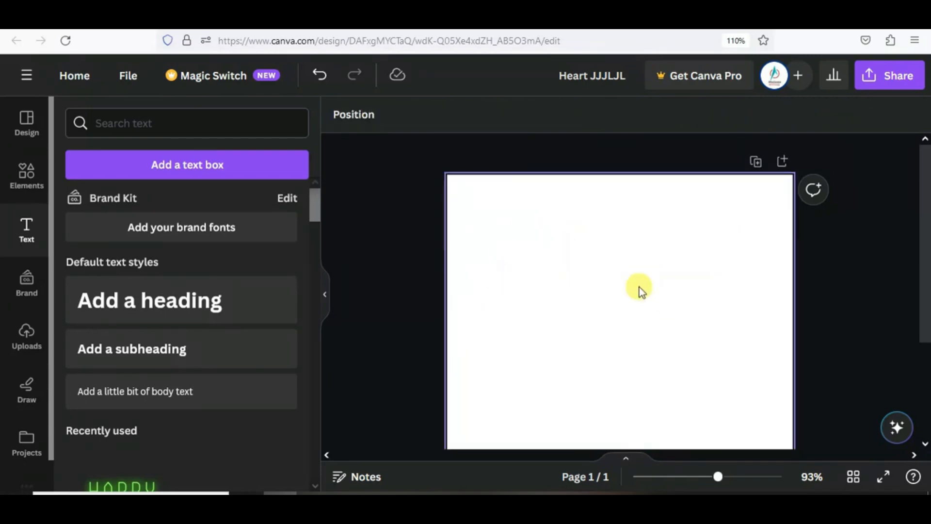
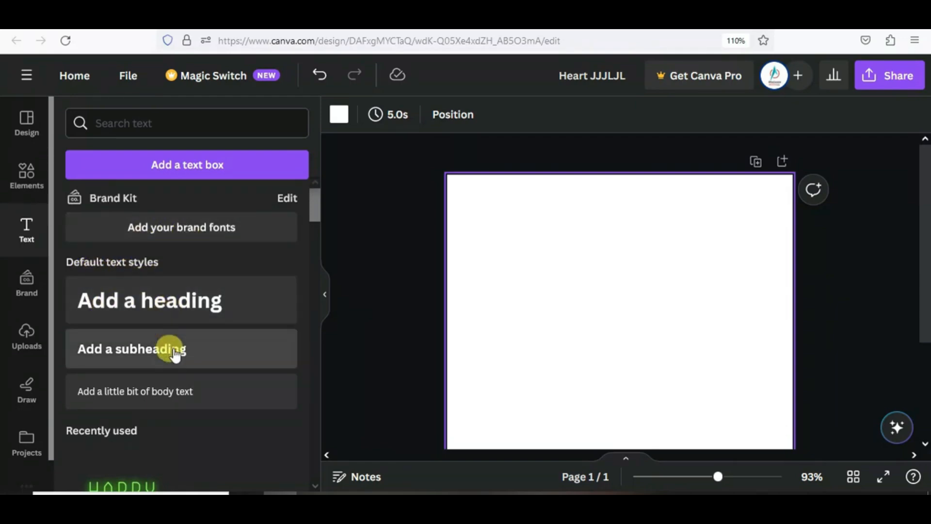
- Add a heading, subheading and body text, stacked top to bottom on the page
{"action": "left_click", "coordinate": [135, 312]}
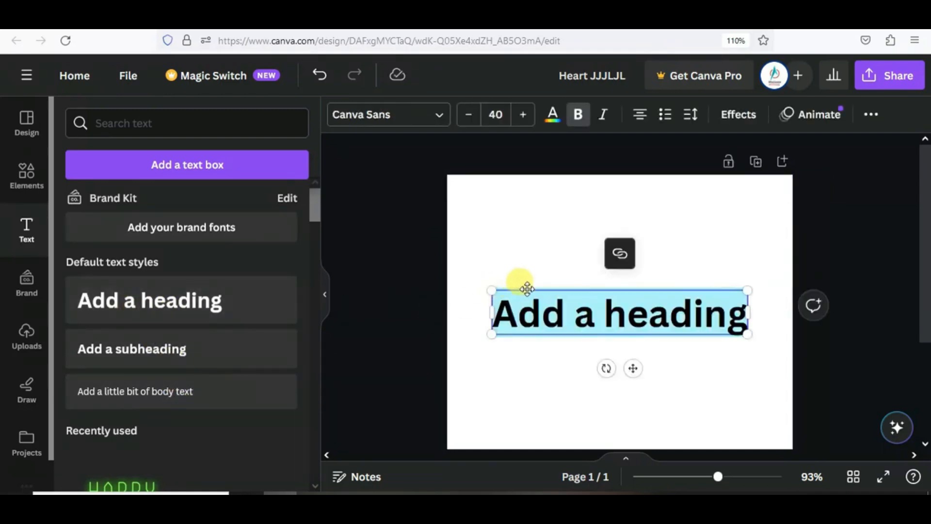
{"action": "left_click_drag", "start_coordinate": [527, 289], "coordinate": [525, 194]}
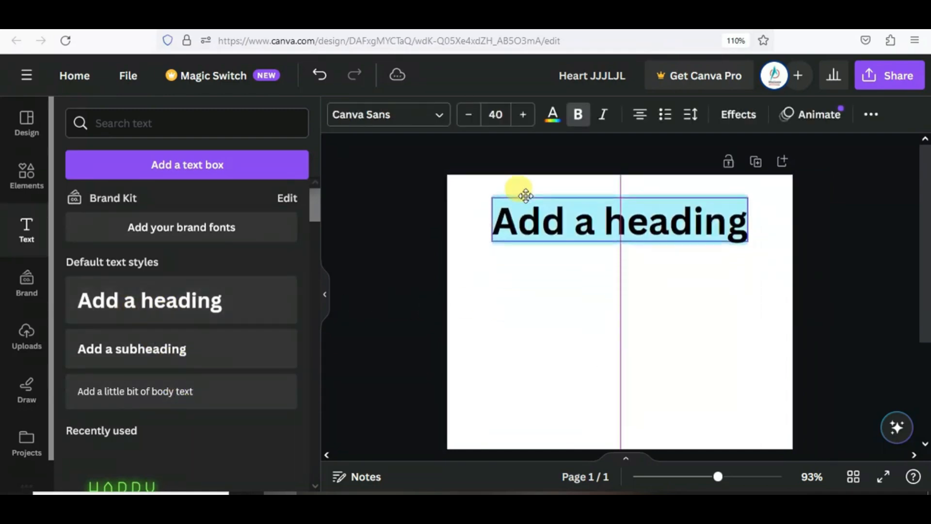
{"action": "left_click", "coordinate": [178, 354]}
{"action": "left_click_drag", "start_coordinate": [568, 252], "coordinate": [571, 276]}
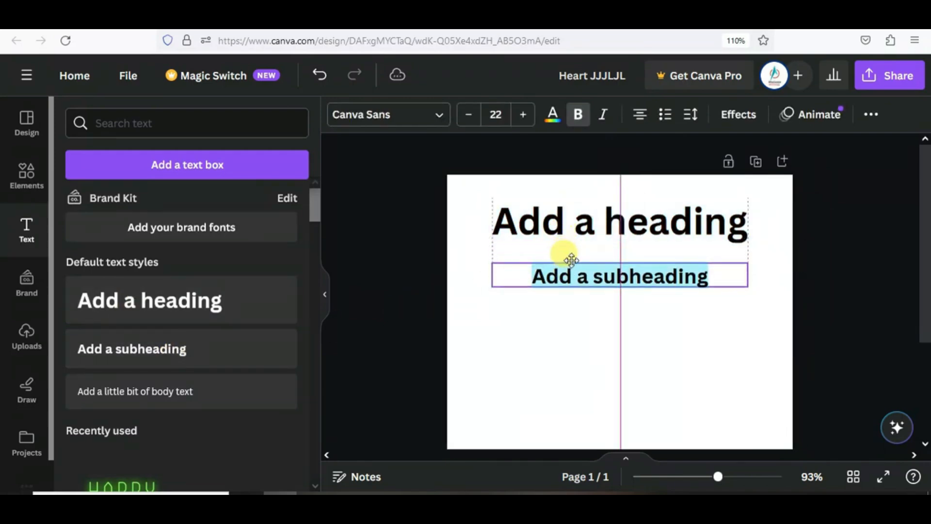
{"action": "left_click", "coordinate": [164, 397]}
{"action": "left_click_drag", "start_coordinate": [568, 282], "coordinate": [581, 316]}
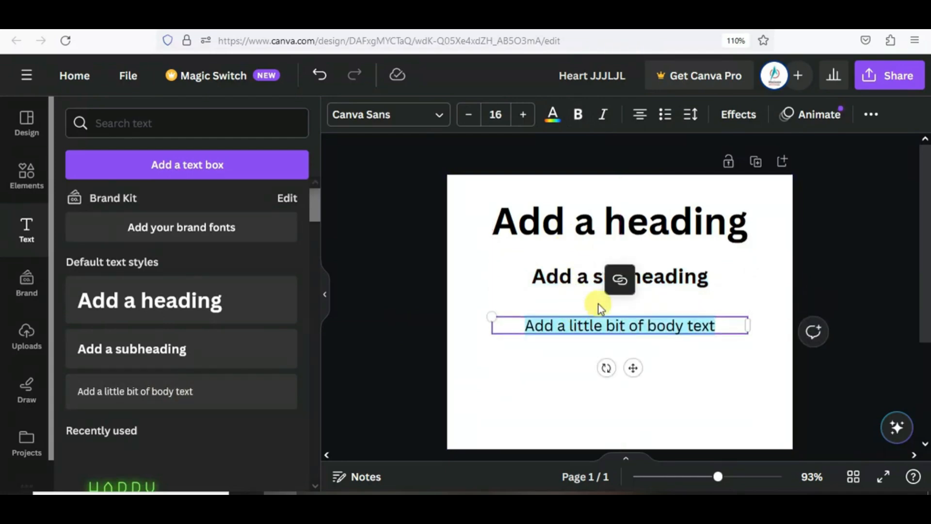
- Replace the heading's 'Add a heading' text with 'TEST DEMO'
{"action": "double_click", "coordinate": [745, 221]}
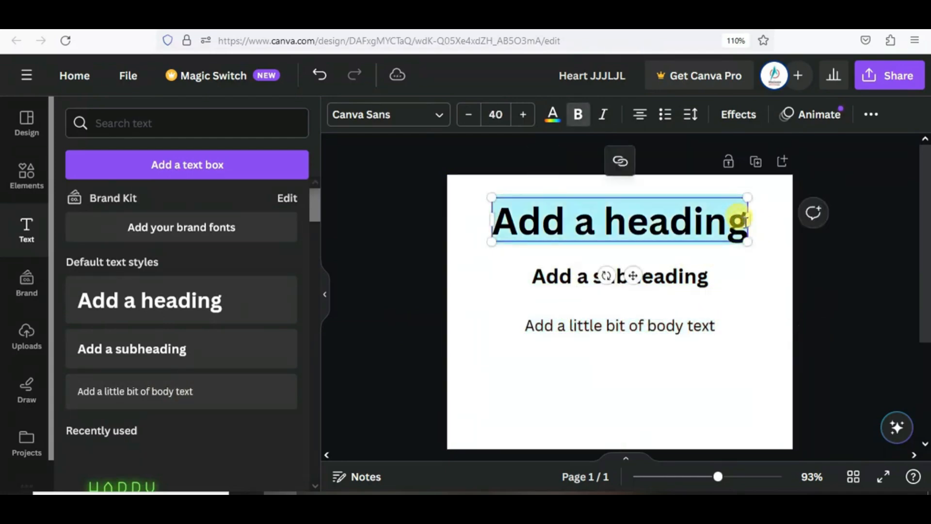
{"action": "left_click", "coordinate": [745, 221]}
{"action": "left_click_drag", "start_coordinate": [746, 220], "coordinate": [490, 224]}
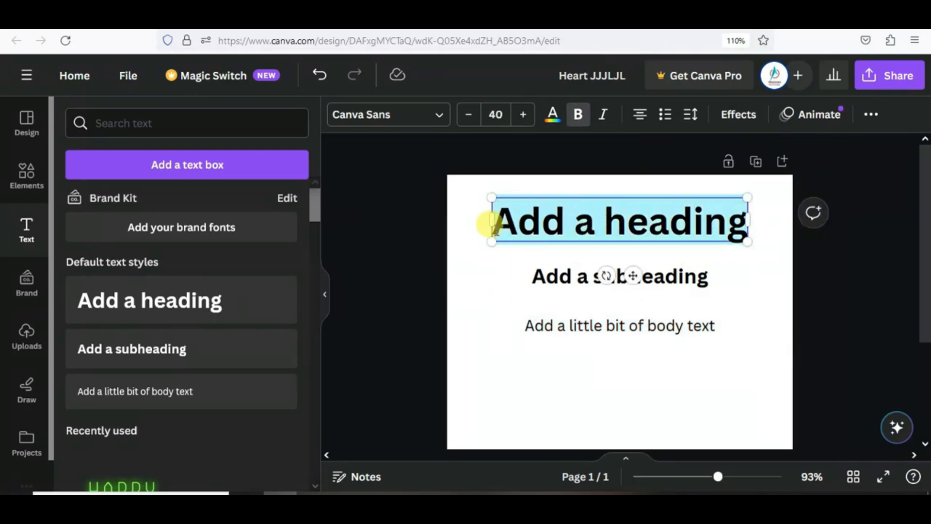
{"action": "key", "text": "BackSpace"}
{"action": "type", "text": "TEST DEMO"}
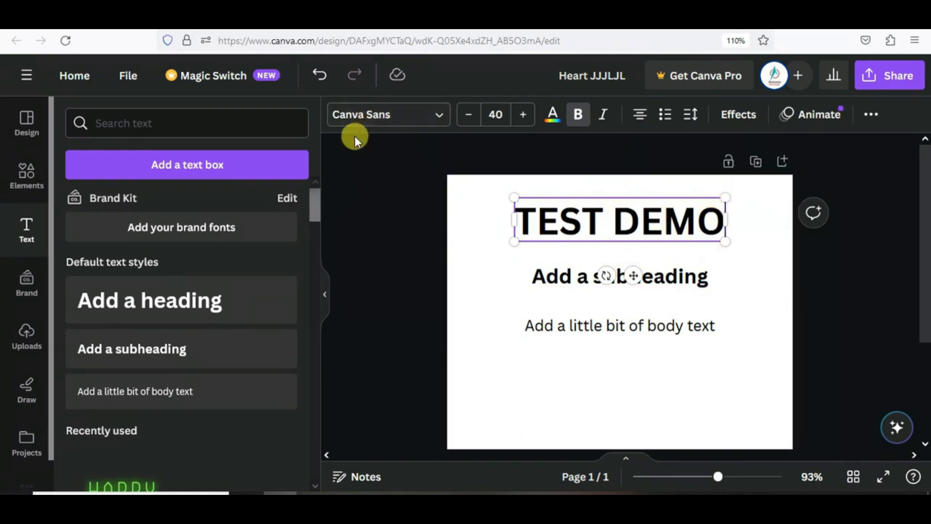
{"action": "left_click", "coordinate": [707, 266]}
{"action": "left_click", "coordinate": [667, 224]}
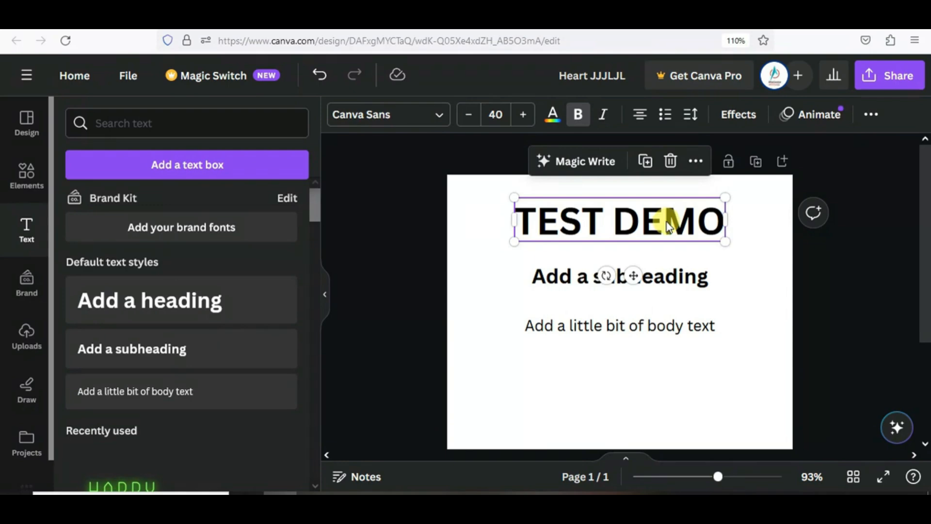
{"action": "left_click", "coordinate": [590, 165]}
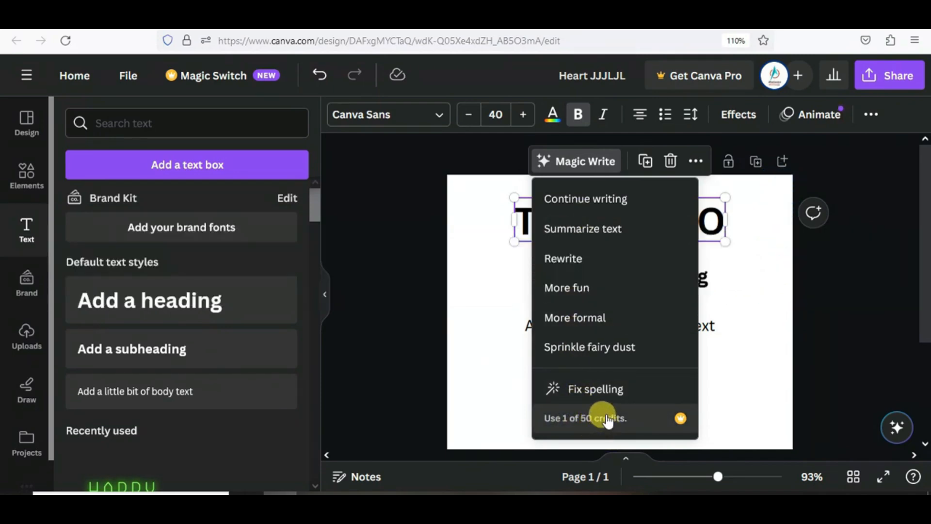
{"action": "left_click", "coordinate": [577, 229]}
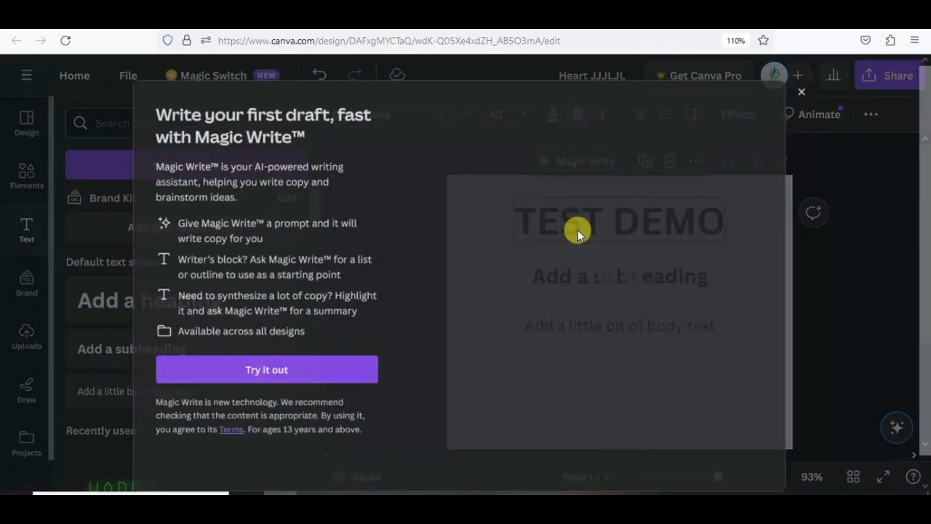
{"action": "left_click", "coordinate": [582, 197]}
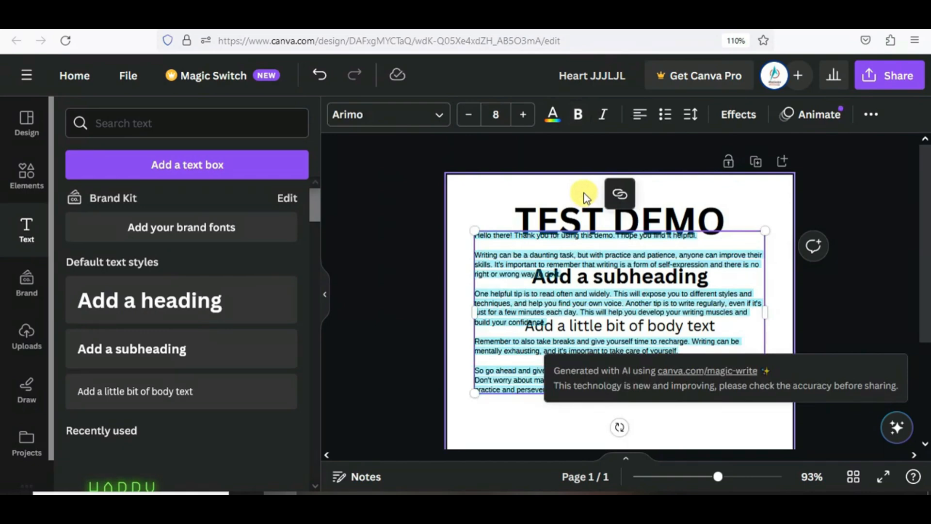
{"action": "left_click_drag", "start_coordinate": [474, 231], "coordinate": [472, 255]}
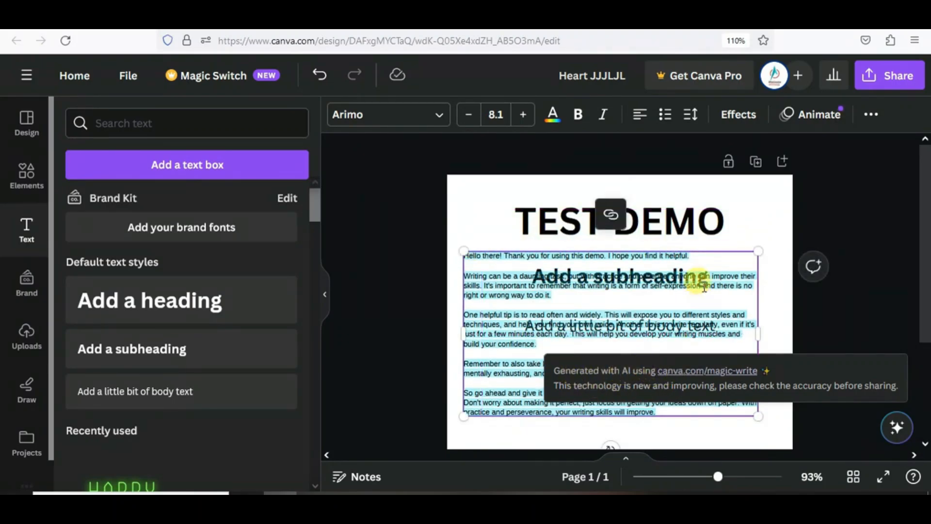
{"action": "left_click", "coordinate": [704, 253]}
{"action": "left_click", "coordinate": [717, 274]}
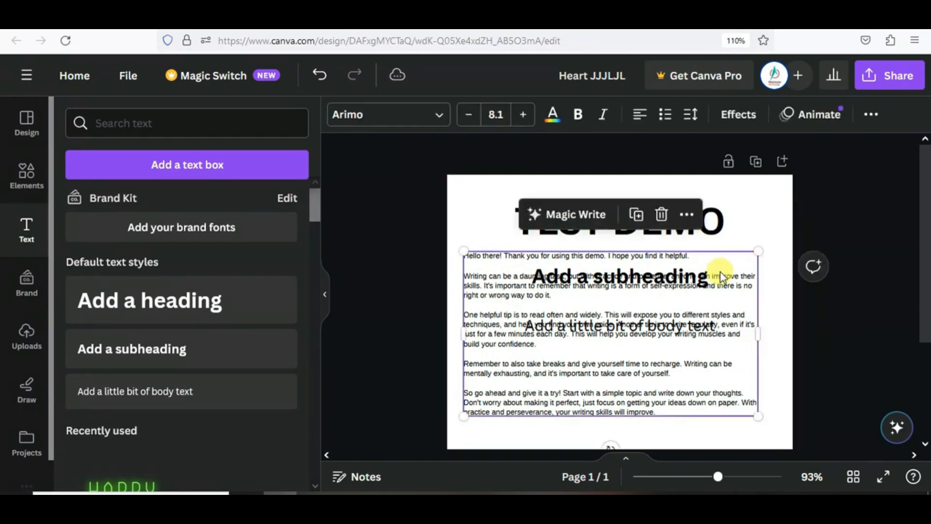
{"action": "key", "text": "Delete"}
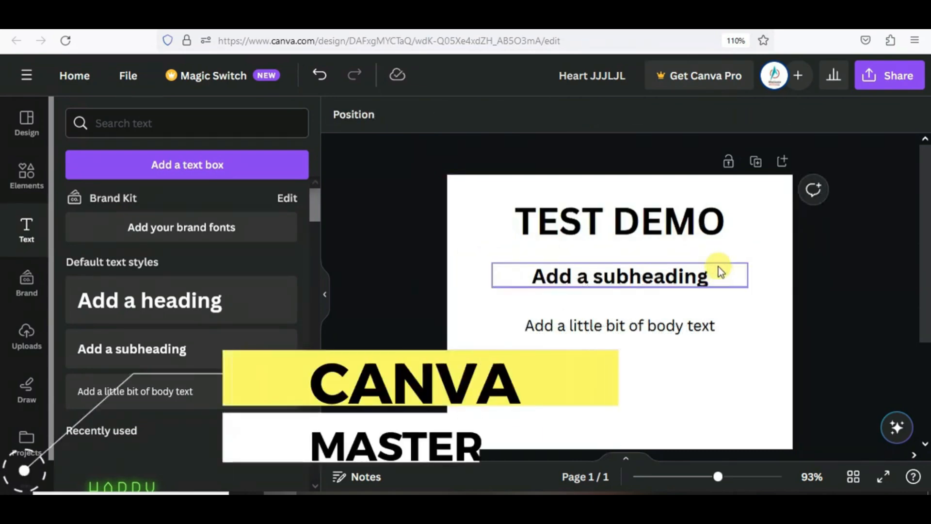
- Change the TEST DEMO heading font to Bukhari Script
{"action": "left_click", "coordinate": [685, 223]}
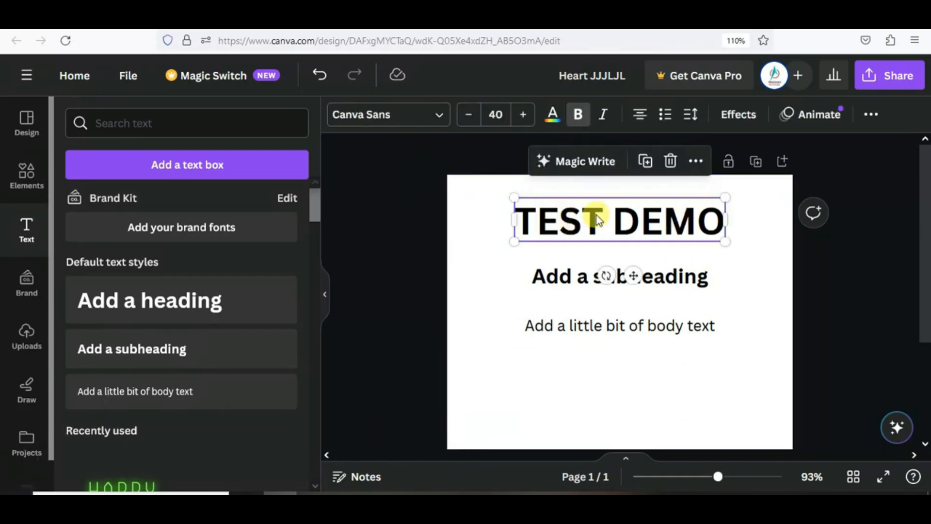
{"action": "left_click", "coordinate": [437, 118]}
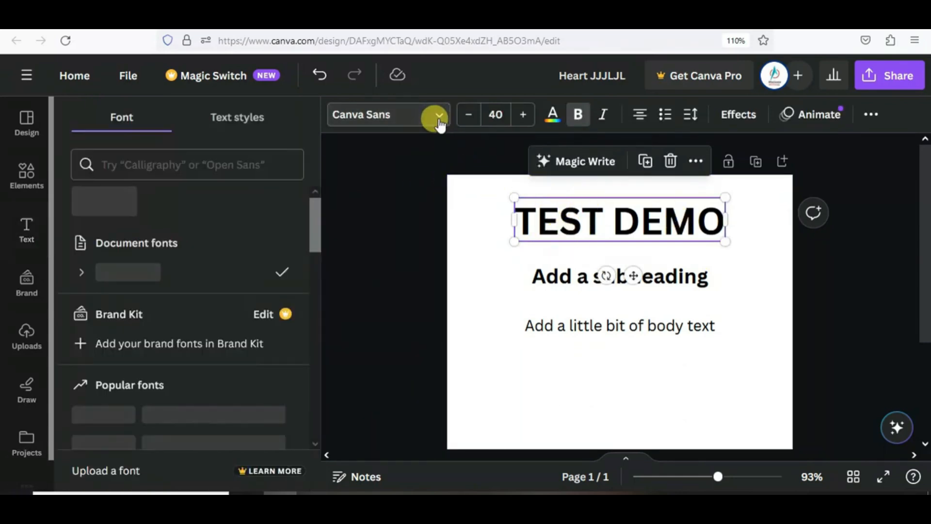
{"action": "scroll", "coordinate": [210, 328], "scroll_direction": "down", "scroll_amount": 2}
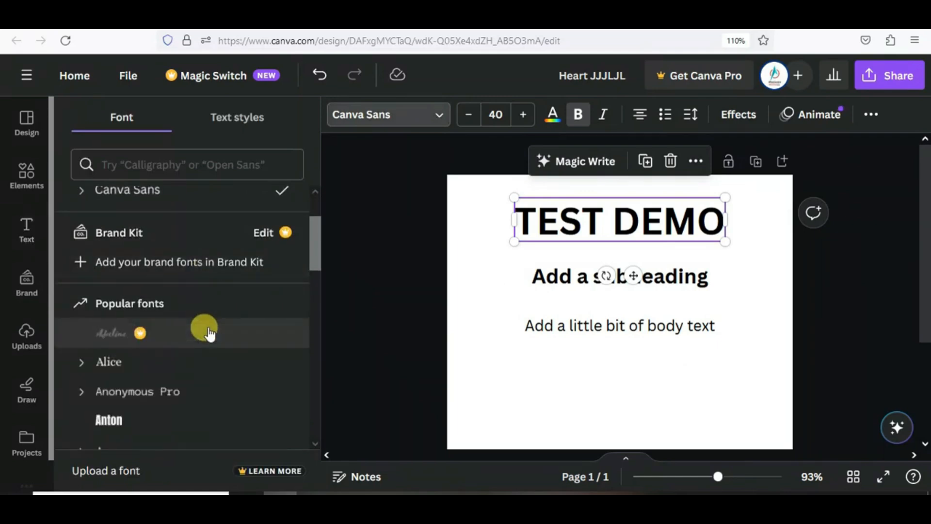
{"action": "scroll", "coordinate": [210, 332], "scroll_direction": "down", "scroll_amount": 5}
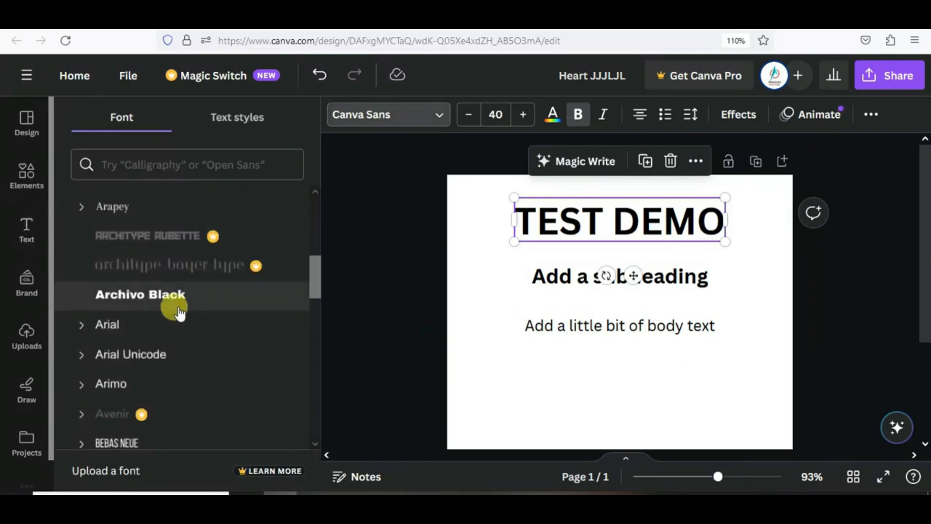
{"action": "scroll", "coordinate": [183, 308], "scroll_direction": "down", "scroll_amount": 4}
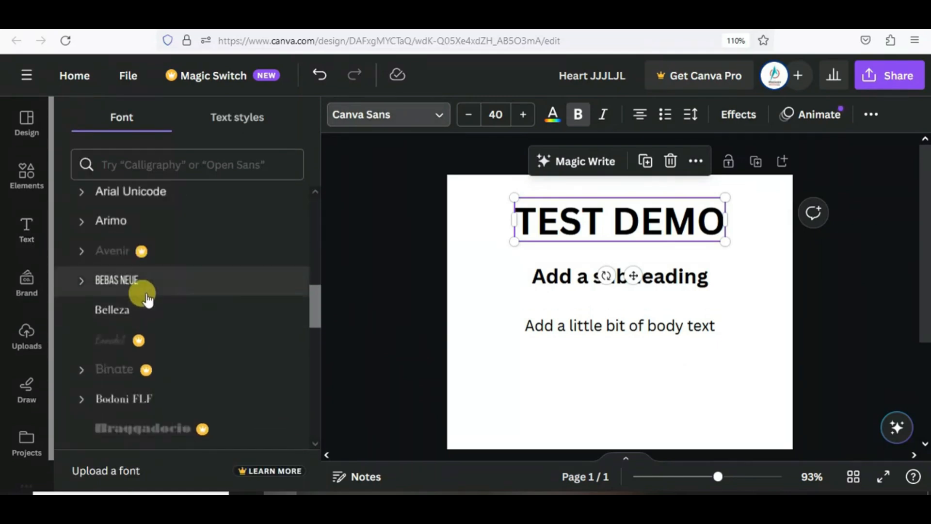
{"action": "scroll", "coordinate": [147, 299], "scroll_direction": "down", "scroll_amount": 6}
{"action": "left_click", "coordinate": [164, 273]}
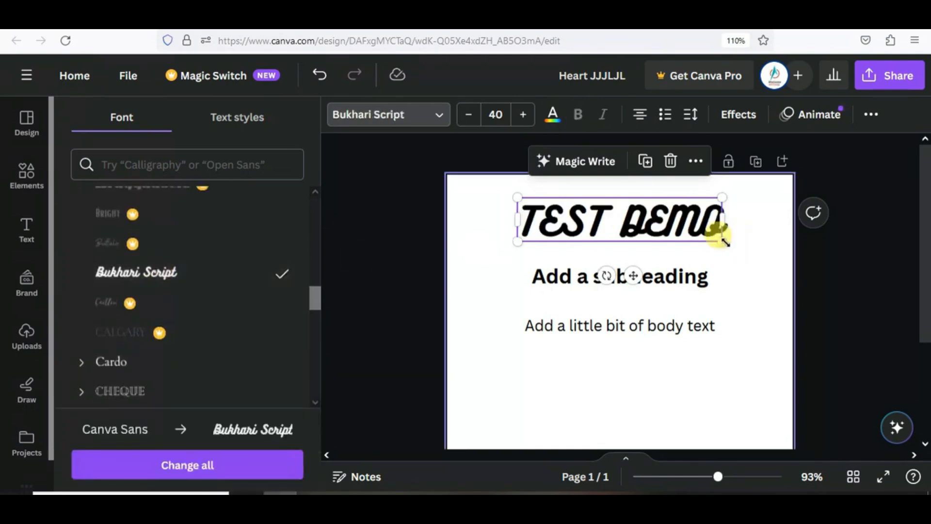
- Resize the heading, settling on font size 49.1
{"action": "left_click_drag", "start_coordinate": [734, 245], "coordinate": [767, 245]}
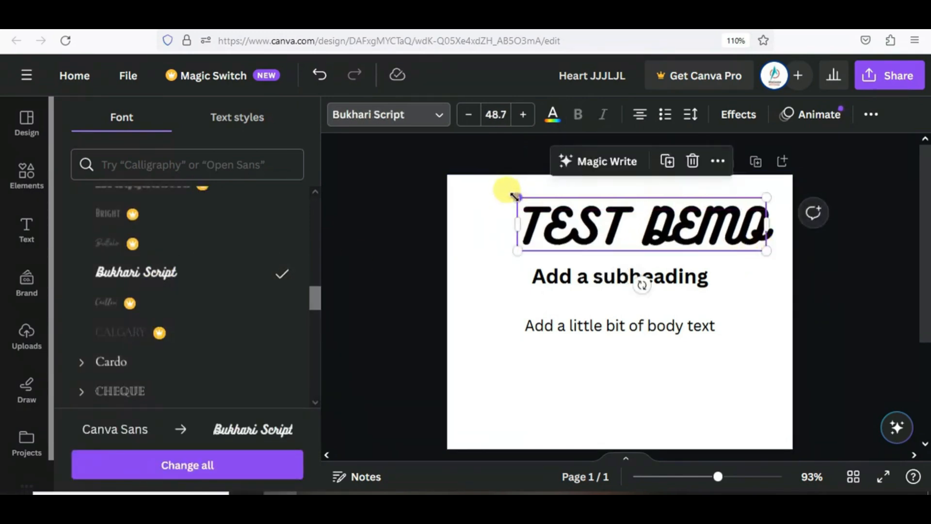
{"action": "left_click_drag", "start_coordinate": [513, 194], "coordinate": [446, 186]}
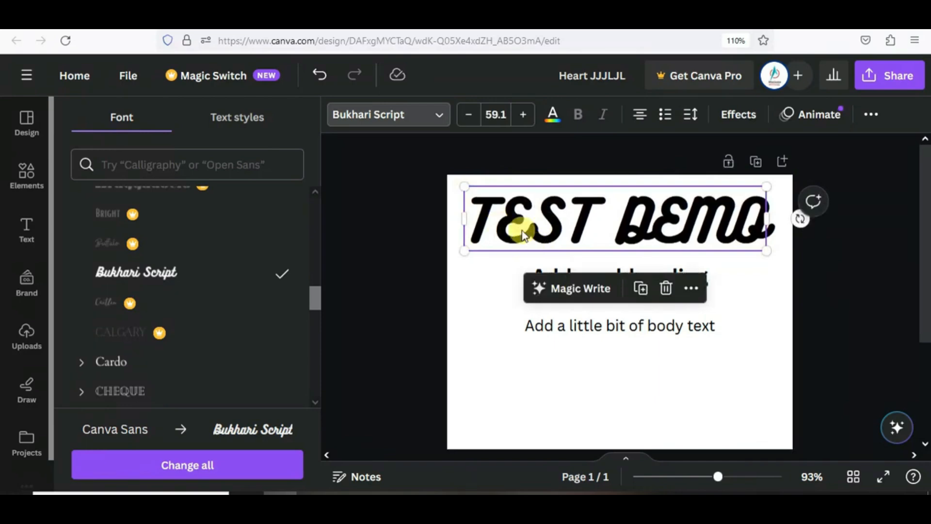
{"action": "left_click", "coordinate": [522, 116]}
{"action": "left_click", "coordinate": [521, 115]}
{"action": "left_click", "coordinate": [522, 116]}
{"action": "left_click", "coordinate": [522, 116]}
{"action": "left_click", "coordinate": [522, 116]}
{"action": "left_click", "coordinate": [522, 116]}
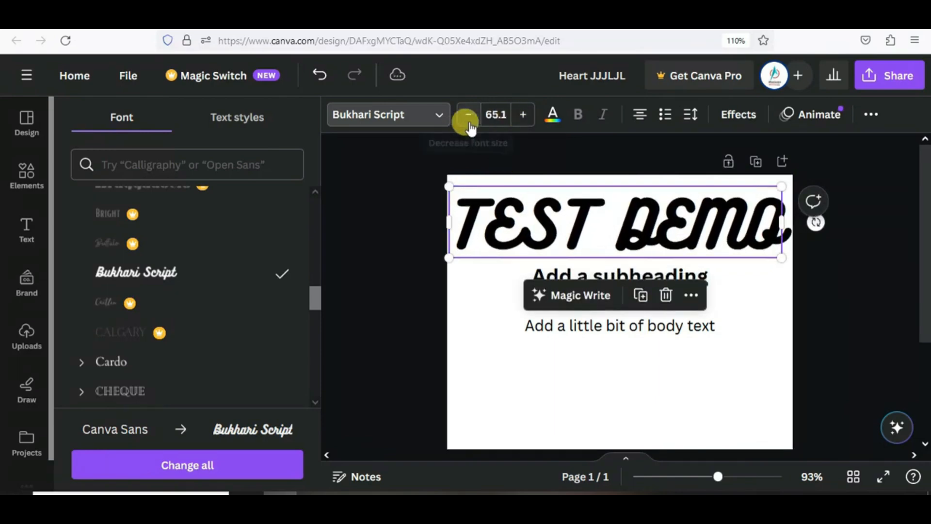
{"action": "left_click", "coordinate": [468, 116]}
{"action": "left_click", "coordinate": [468, 116]}
{"action": "left_click", "coordinate": [468, 115]}
{"action": "left_click", "coordinate": [469, 116]}
{"action": "left_click", "coordinate": [469, 115]}
{"action": "left_click", "coordinate": [468, 115]}
{"action": "left_click", "coordinate": [469, 115]}
{"action": "left_click", "coordinate": [469, 115]}
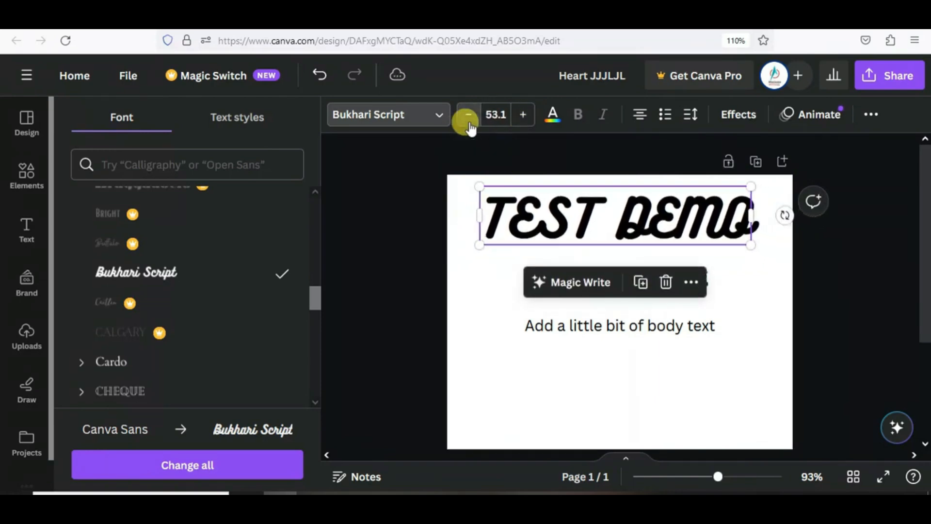
{"action": "left_click", "coordinate": [468, 116]}
{"action": "left_click", "coordinate": [469, 116]}
{"action": "left_click", "coordinate": [468, 116]}
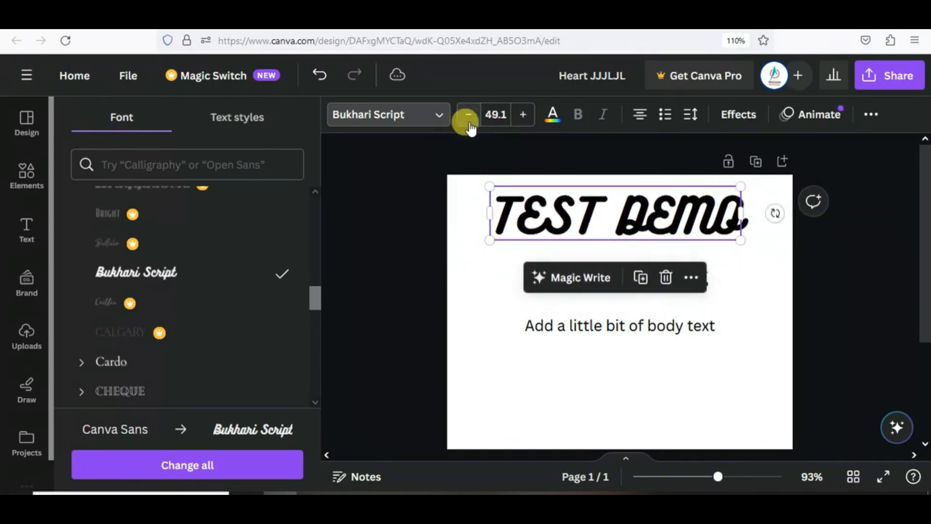
- Color the heading coral and make the body text bold
{"action": "left_click", "coordinate": [552, 116]}
{"action": "scroll", "coordinate": [205, 350], "scroll_direction": "down", "scroll_amount": 3}
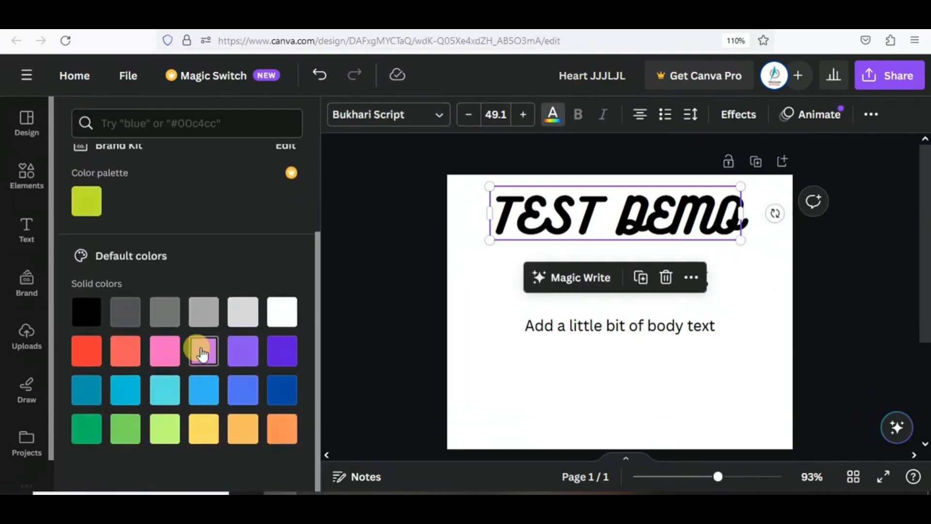
{"action": "left_click", "coordinate": [125, 350]}
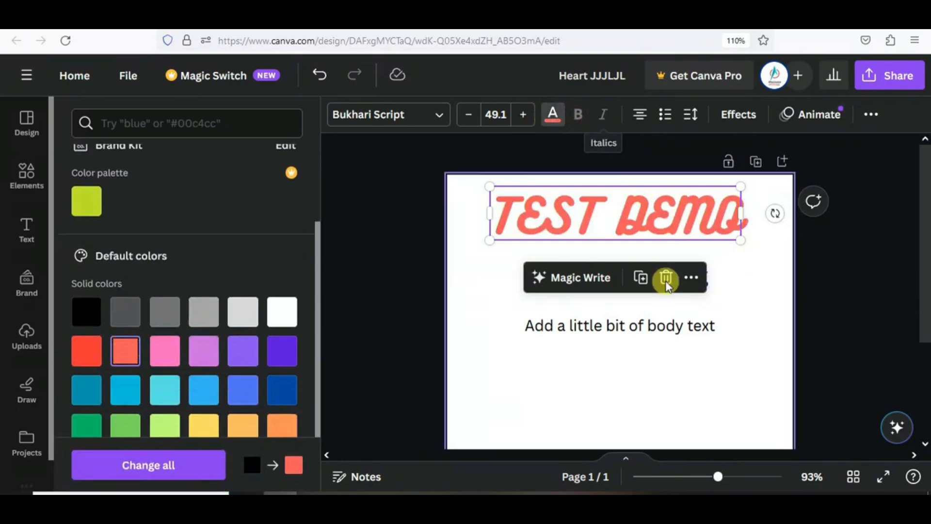
{"action": "left_click", "coordinate": [657, 326]}
{"action": "left_click", "coordinate": [577, 117]}
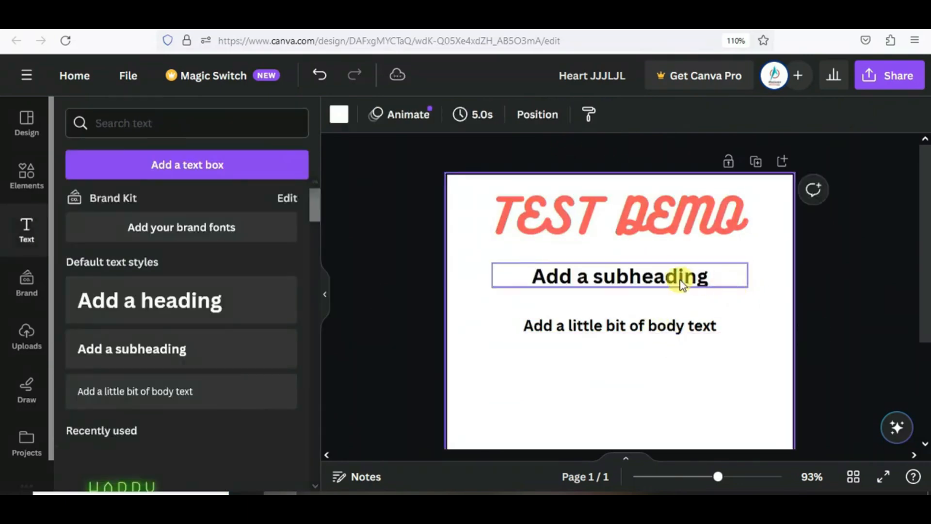
- Italicize the subheading and shrink TEST DEMO to 20.3 near the page's top-left
{"action": "left_click", "coordinate": [684, 278]}
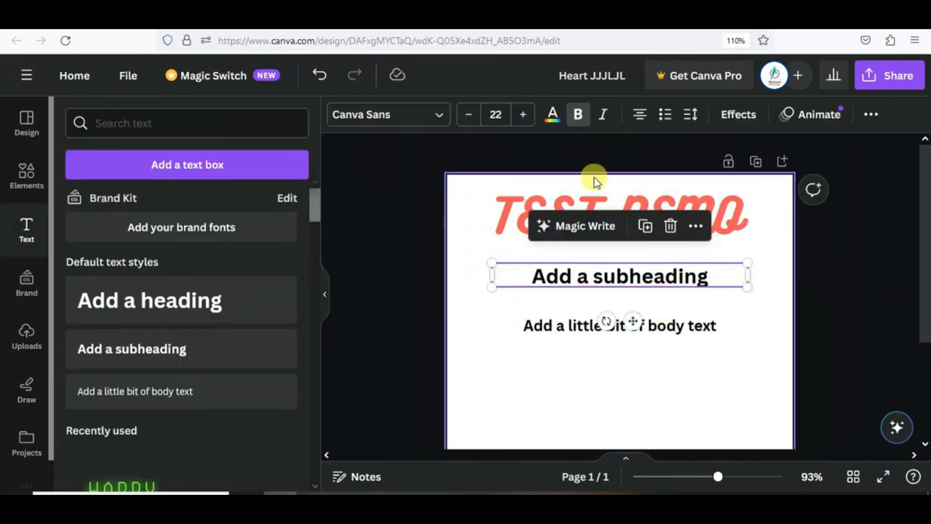
{"action": "left_click", "coordinate": [601, 114]}
{"action": "left_click", "coordinate": [732, 224]}
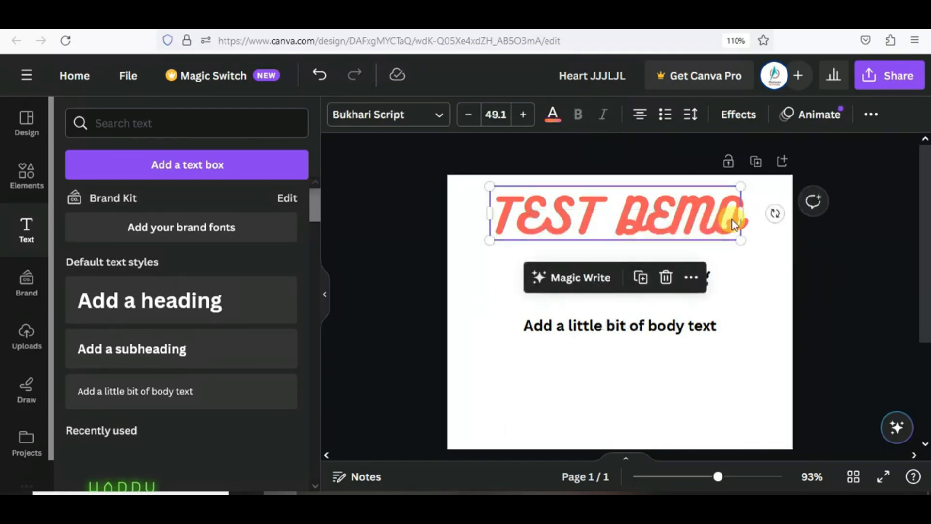
{"action": "left_click_drag", "start_coordinate": [742, 183], "coordinate": [510, 219]}
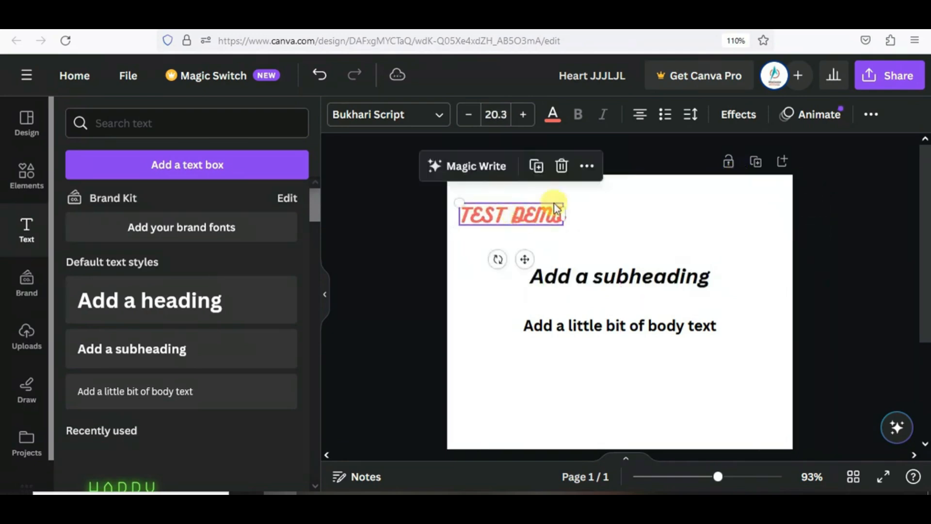
{"action": "left_click", "coordinate": [636, 116]}
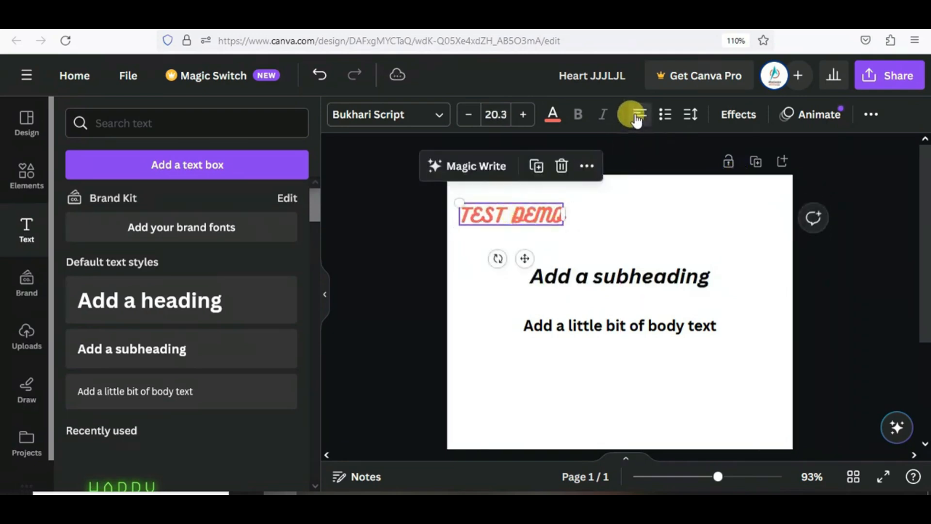
- Shrink the subheading to 13.3, left-align it, and place it just above the body text
{"action": "left_click", "coordinate": [610, 272]}
{"action": "left_click_drag", "start_coordinate": [609, 280], "coordinate": [564, 241]}
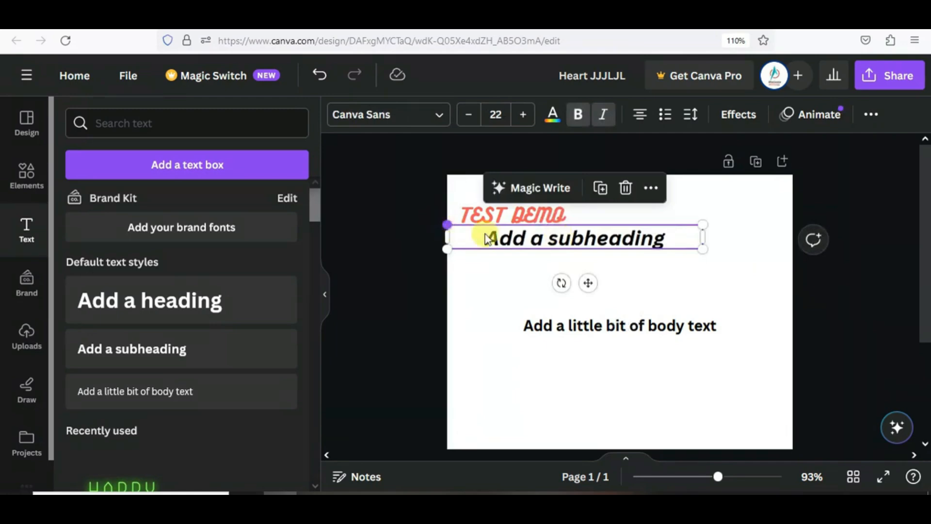
{"action": "left_click_drag", "start_coordinate": [485, 234], "coordinate": [509, 244]}
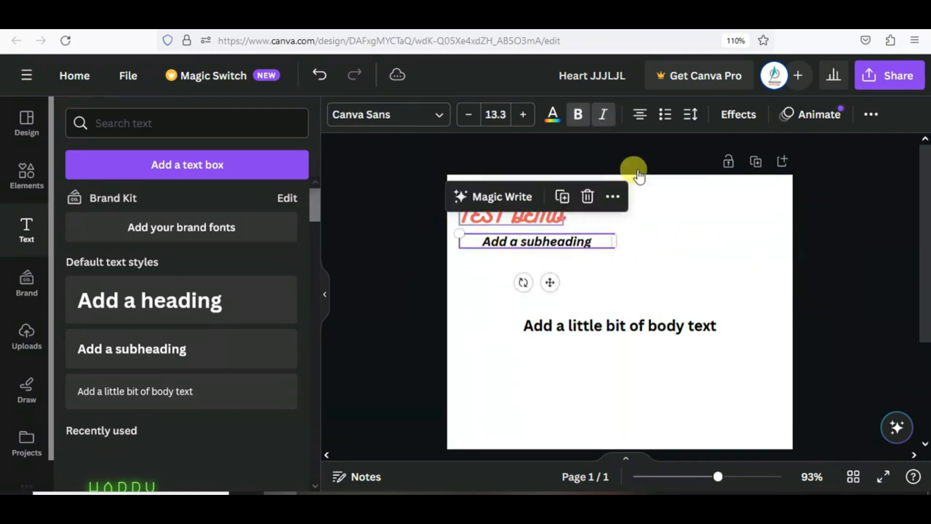
{"action": "left_click", "coordinate": [639, 114]}
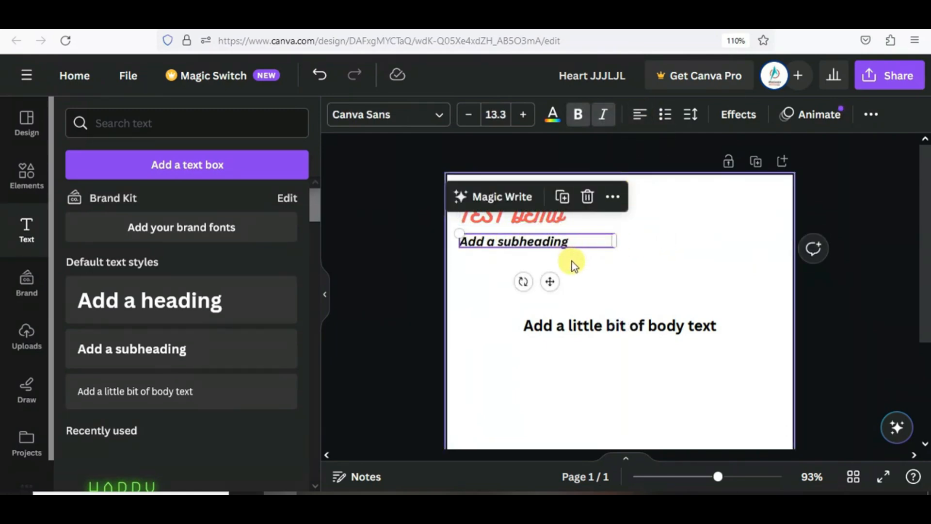
{"action": "left_click_drag", "start_coordinate": [717, 476], "coordinate": [734, 476]}
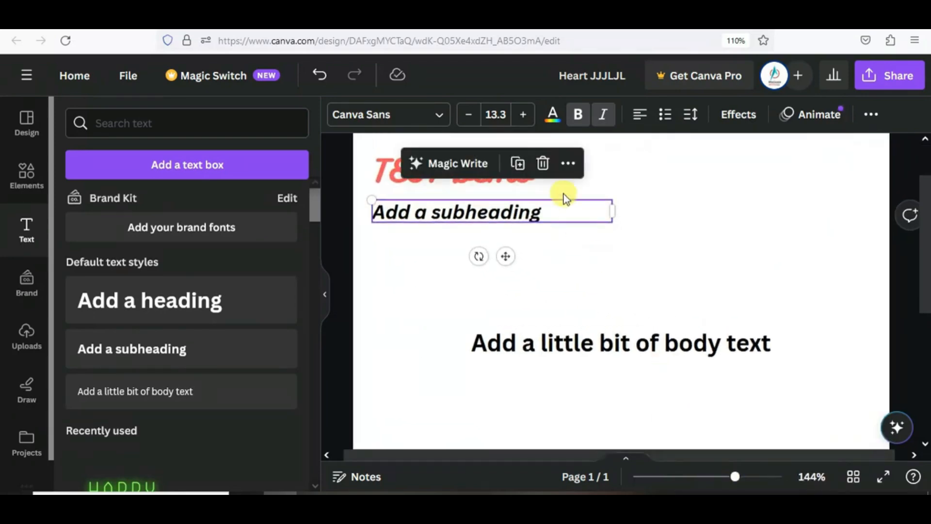
{"action": "left_click_drag", "start_coordinate": [561, 217], "coordinate": [659, 314]}
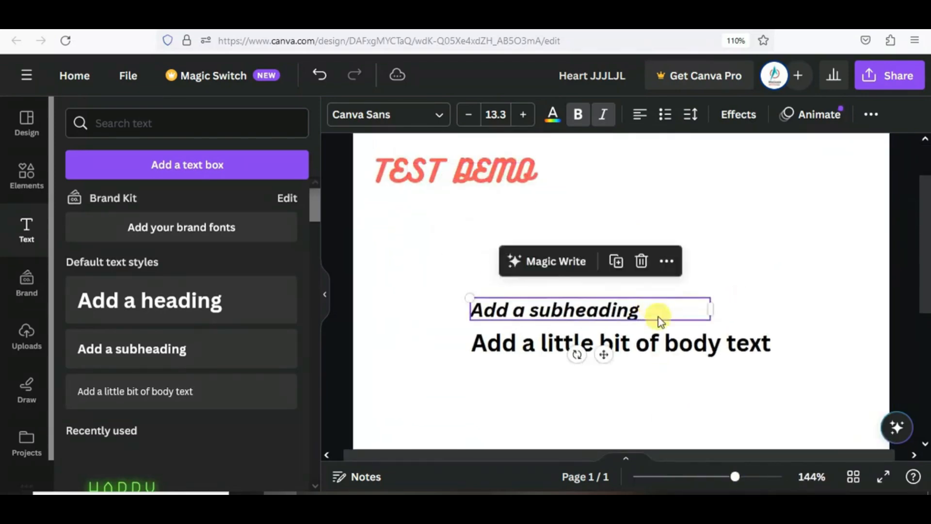
- Turn the subheading and body text into bulleted list items
{"action": "left_click", "coordinate": [665, 121]}
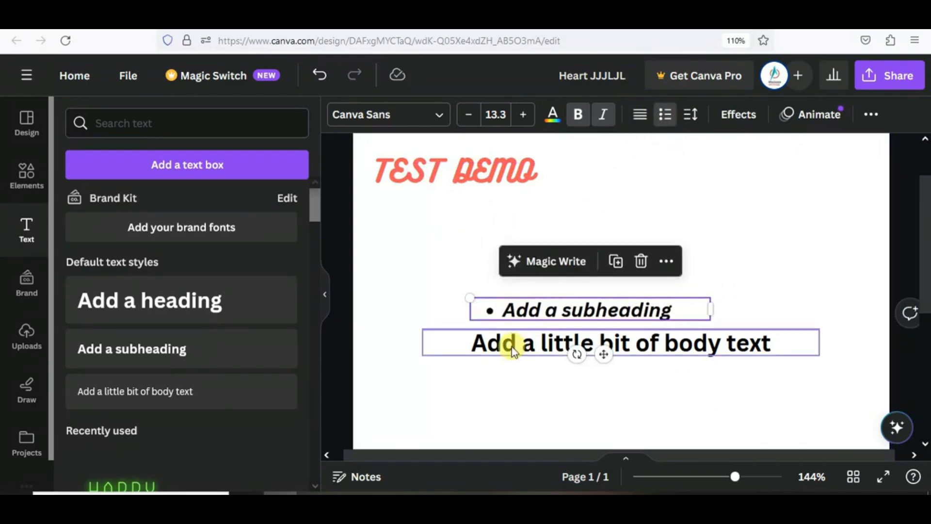
{"action": "left_click", "coordinate": [511, 345]}
{"action": "left_click", "coordinate": [661, 115]}
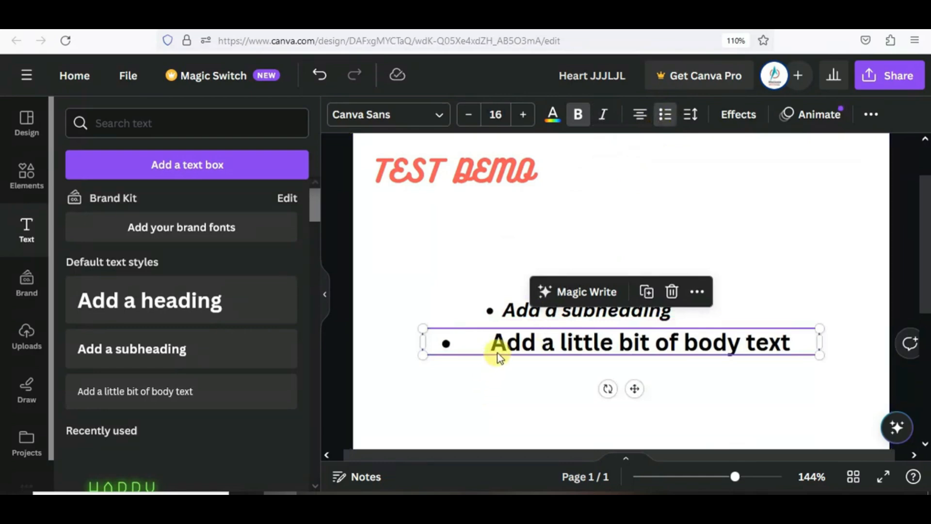
- Widen the subheading's letter spacing and tighten its line spacing to 1.08
{"action": "left_click", "coordinate": [518, 314]}
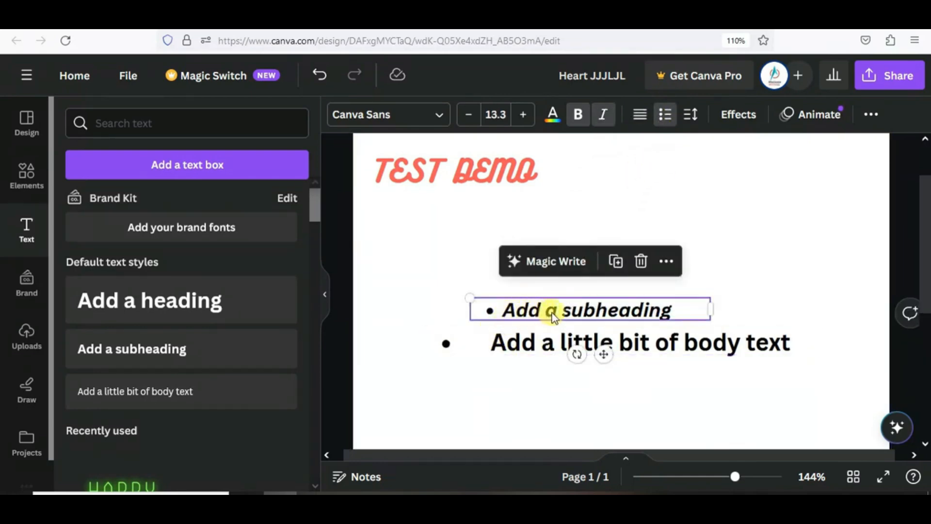
{"action": "left_click", "coordinate": [687, 117]}
{"action": "mouse_move", "coordinate": [726, 174]}
{"action": "left_mouse_down"}
{"action": "mouse_move", "coordinate": [748, 177]}
{"action": "mouse_move", "coordinate": [731, 183]}
{"action": "left_mouse_up"}
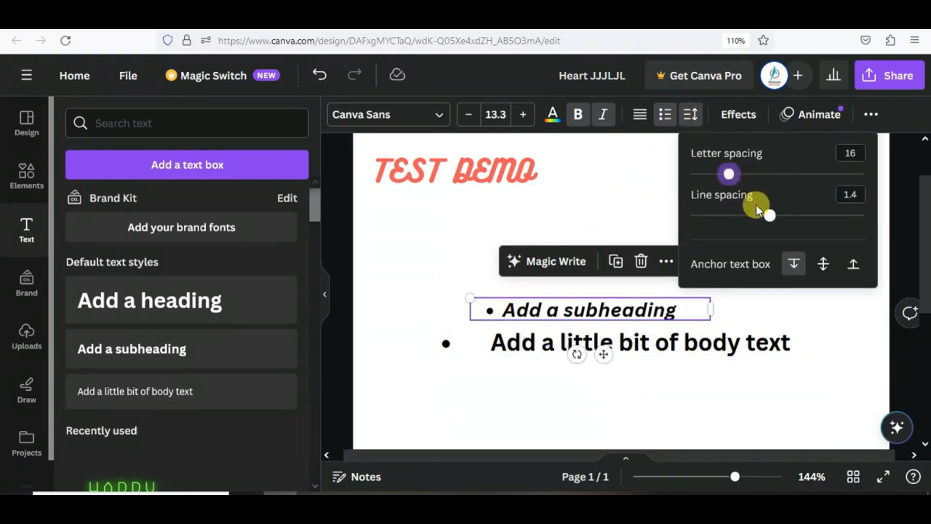
{"action": "left_click_drag", "start_coordinate": [770, 215], "coordinate": [740, 215]}
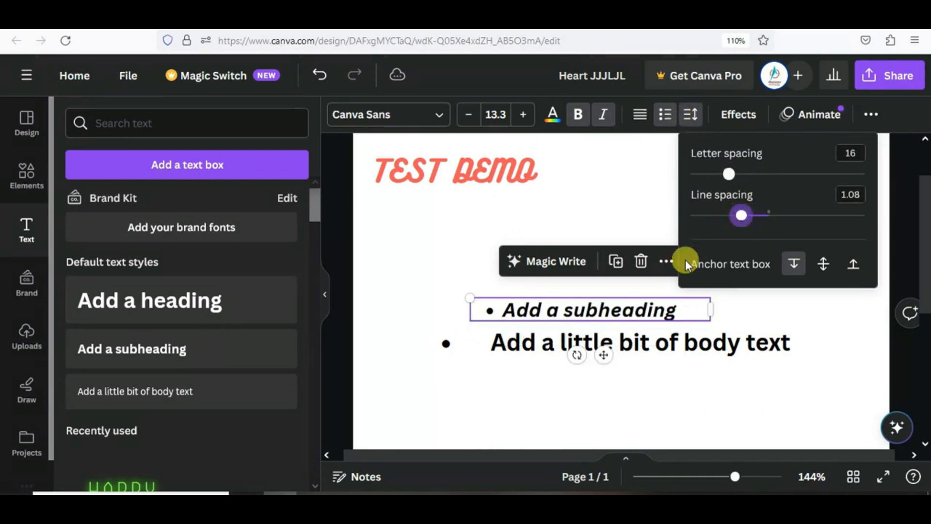
- Set body line spacing to 1.59, anchor it at the top, and move TEST DEMO above the list
{"action": "left_click", "coordinate": [619, 348]}
{"action": "left_click", "coordinate": [690, 115]}
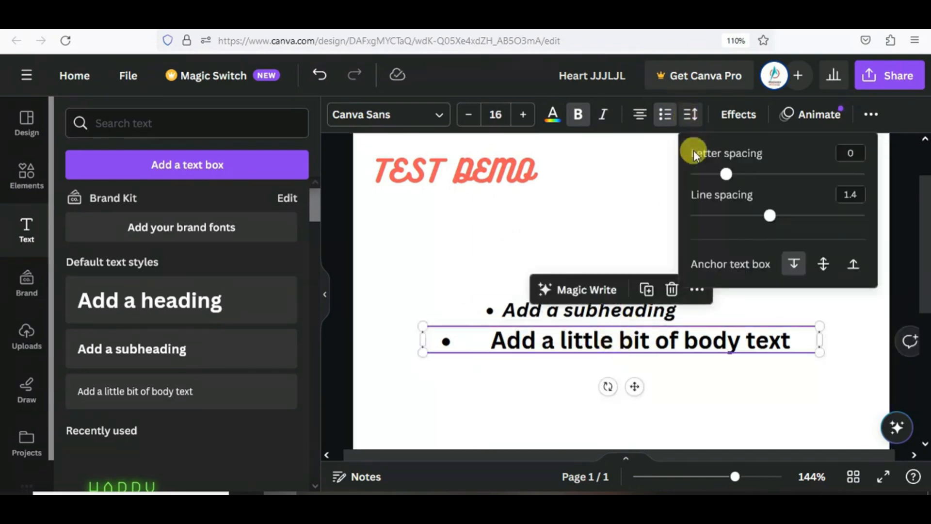
{"action": "left_click_drag", "start_coordinate": [769, 214], "coordinate": [786, 215]}
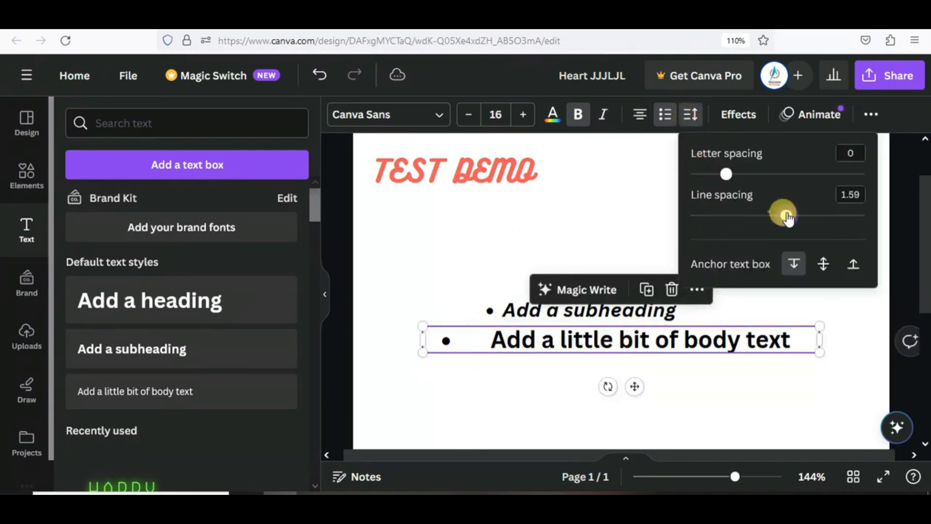
{"action": "left_click", "coordinate": [823, 266]}
{"action": "left_click", "coordinate": [794, 267]}
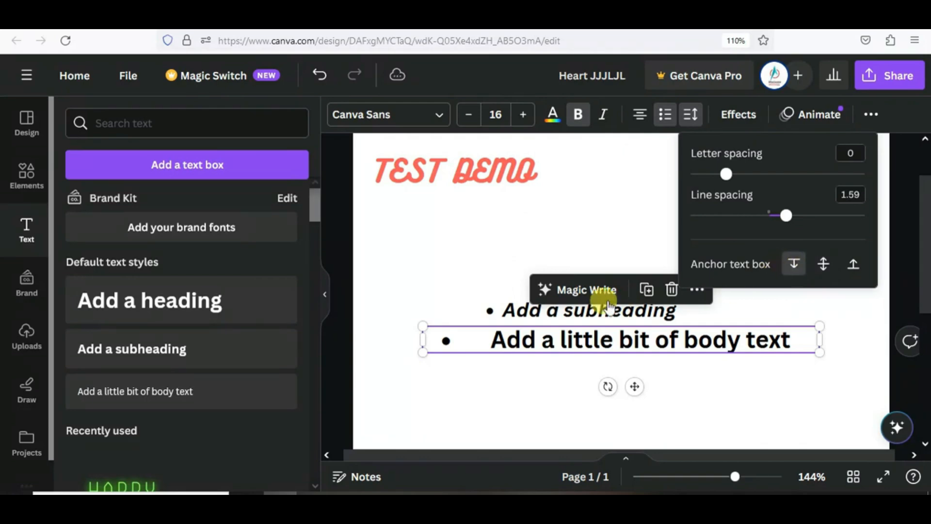
{"action": "left_click", "coordinate": [855, 267]}
{"action": "left_click_drag", "start_coordinate": [461, 170], "coordinate": [559, 233]}
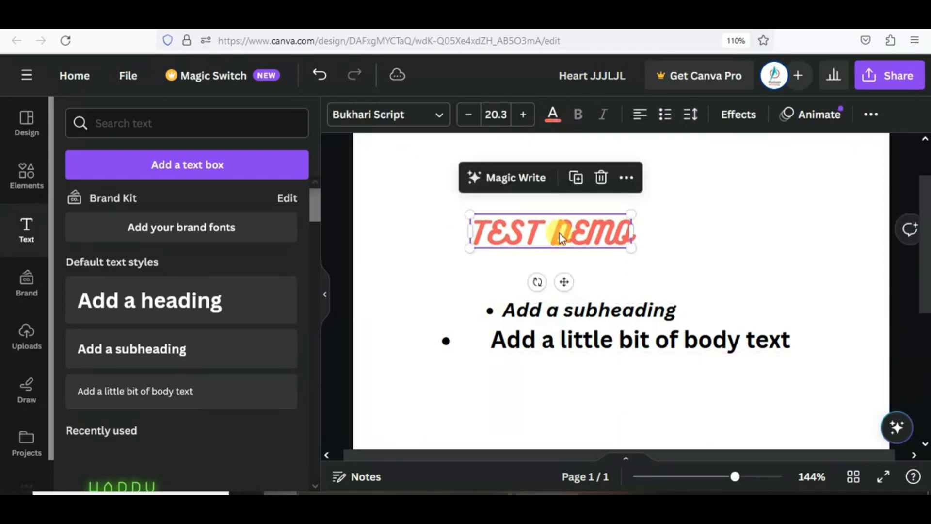
- Try an Outline effect on the heading at thickness 100, first black then yellow-green
{"action": "left_click", "coordinate": [735, 115]}
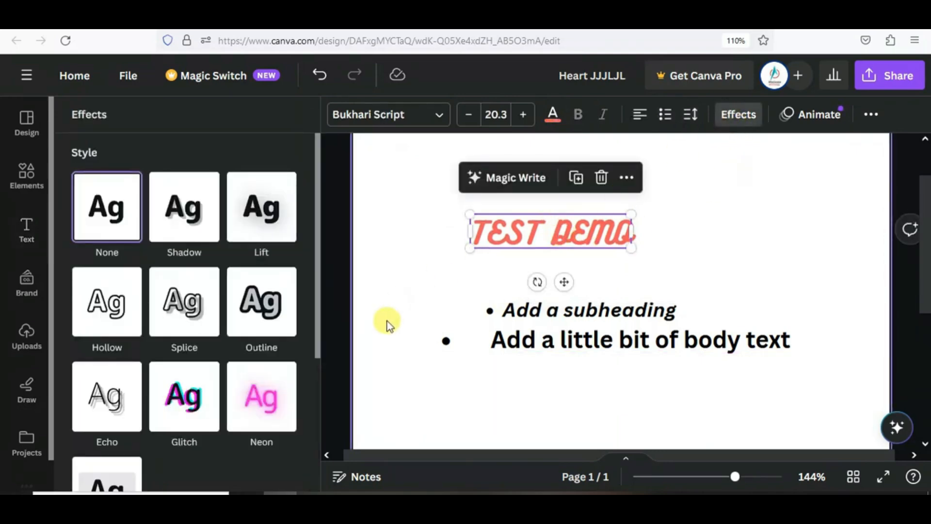
{"action": "mouse_move", "coordinate": [317, 253]}
{"action": "left_mouse_down"}
{"action": "mouse_move", "coordinate": [307, 332]}
{"action": "mouse_move", "coordinate": [315, 358]}
{"action": "mouse_move", "coordinate": [322, 249]}
{"action": "left_mouse_up"}
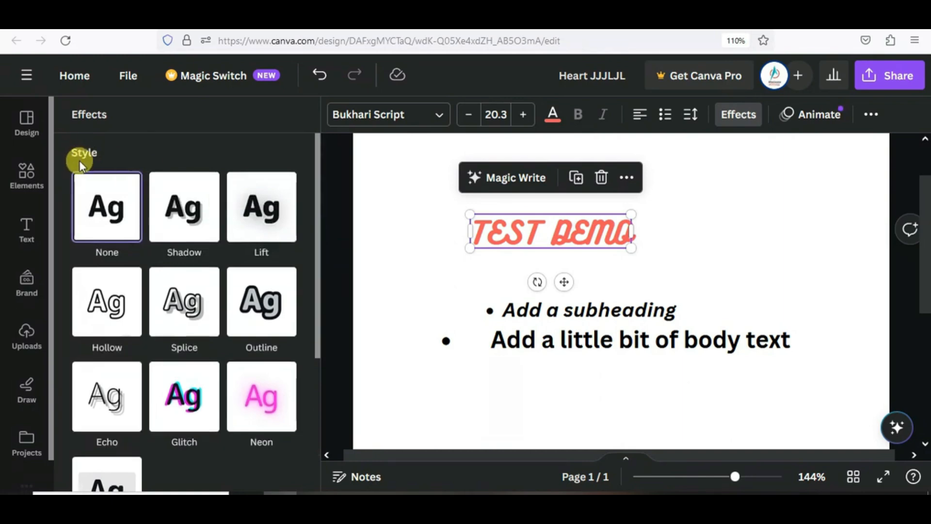
{"action": "left_click", "coordinate": [256, 305]}
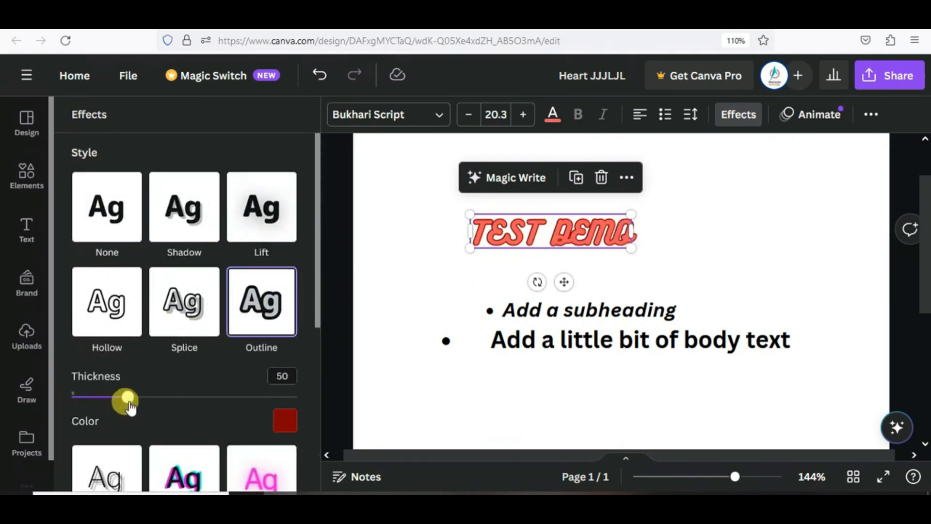
{"action": "left_click_drag", "start_coordinate": [129, 403], "coordinate": [184, 403]}
{"action": "left_click", "coordinate": [285, 423]}
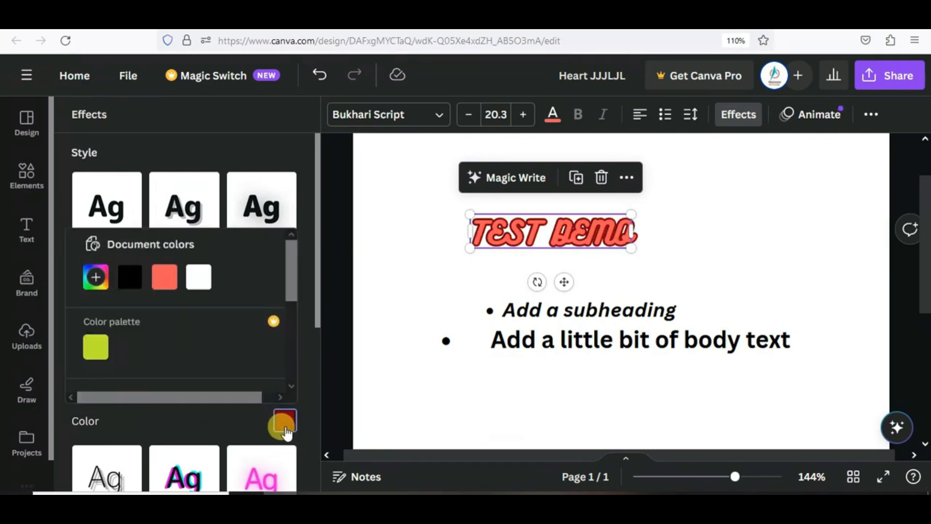
{"action": "left_click", "coordinate": [130, 277]}
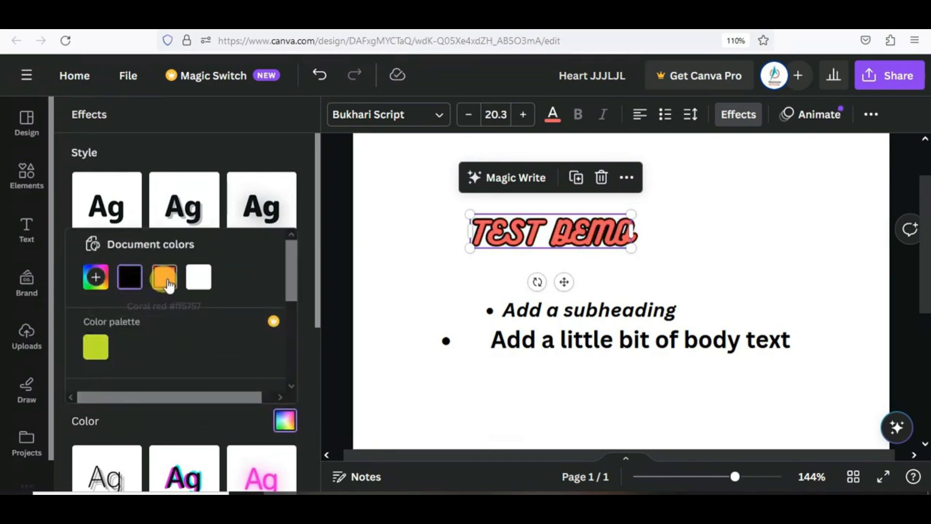
{"action": "left_click", "coordinate": [96, 349]}
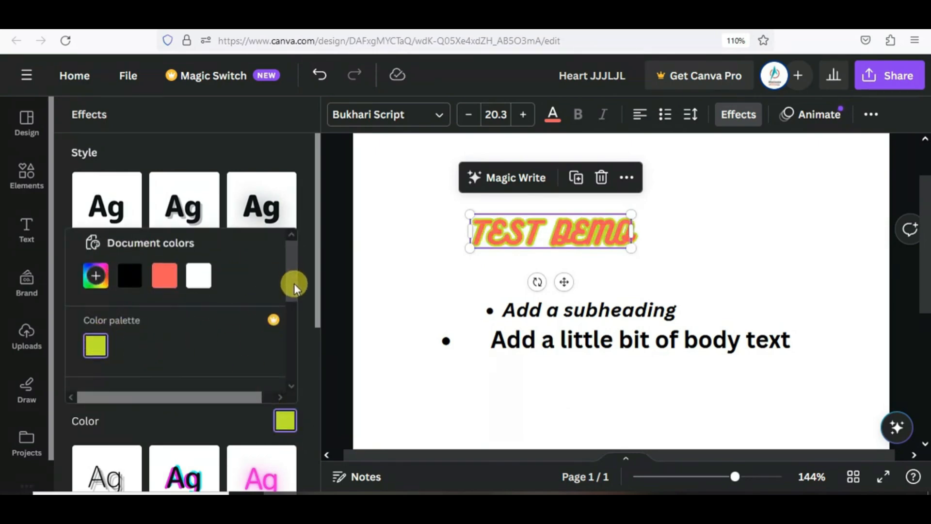
{"action": "scroll", "coordinate": [294, 283], "scroll_direction": "down", "scroll_amount": 3}
{"action": "left_click_drag", "start_coordinate": [318, 318], "coordinate": [309, 420]}
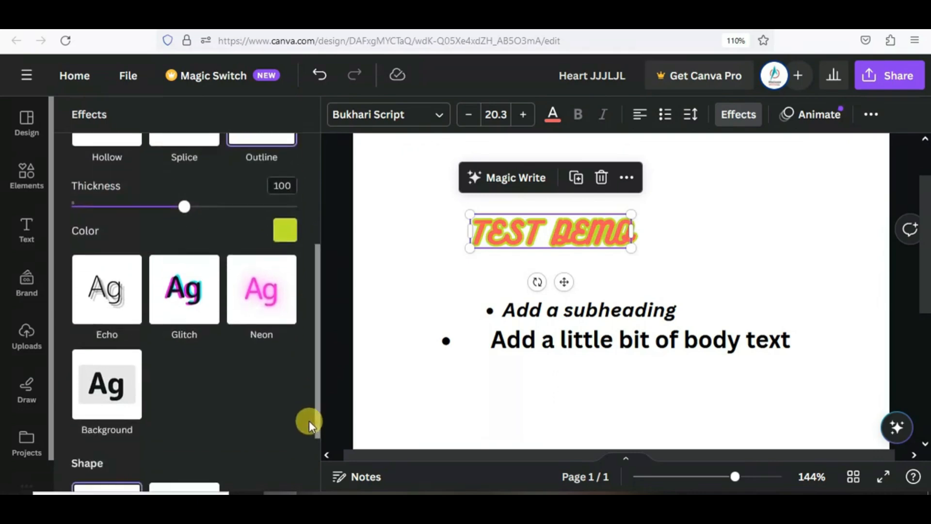
- Apply the Glitch effect, then give TEST DEMO a black text background
{"action": "left_click", "coordinate": [208, 312]}
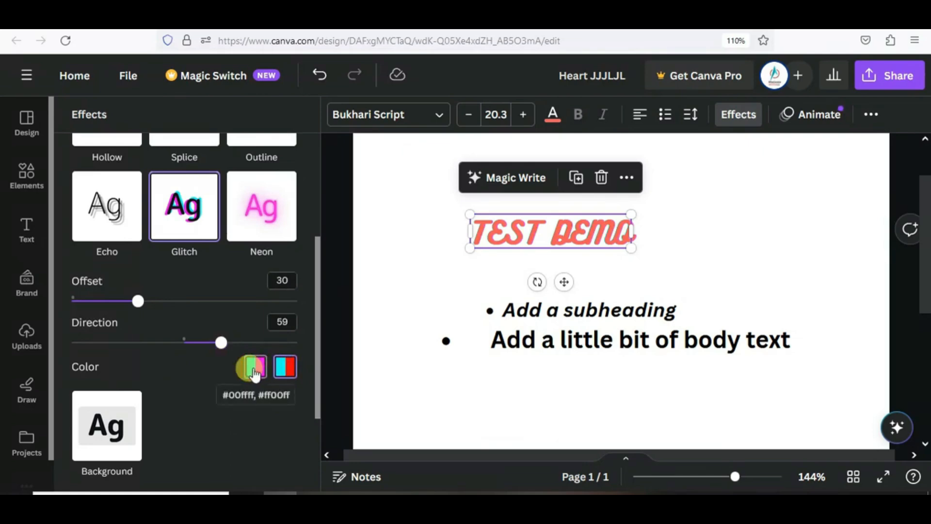
{"action": "scroll", "coordinate": [165, 392], "scroll_direction": "down", "scroll_amount": 2}
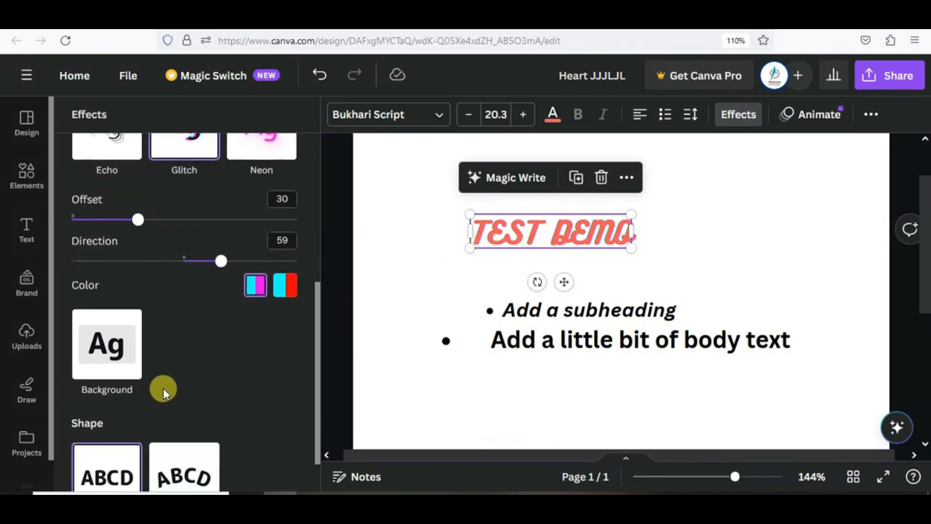
{"action": "left_click", "coordinate": [127, 332]}
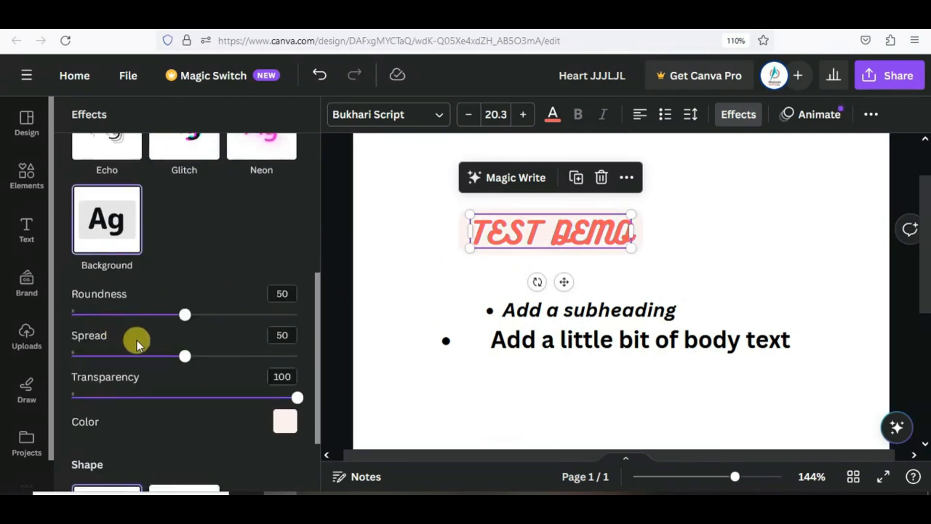
{"action": "left_click", "coordinate": [287, 421]}
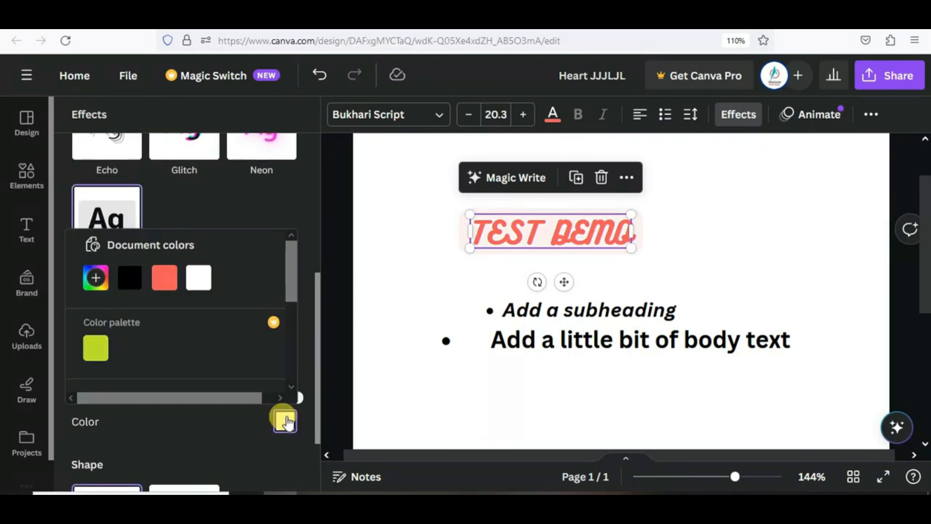
{"action": "left_click", "coordinate": [130, 278]}
{"action": "scroll", "coordinate": [262, 363], "scroll_direction": "down", "scroll_amount": 3}
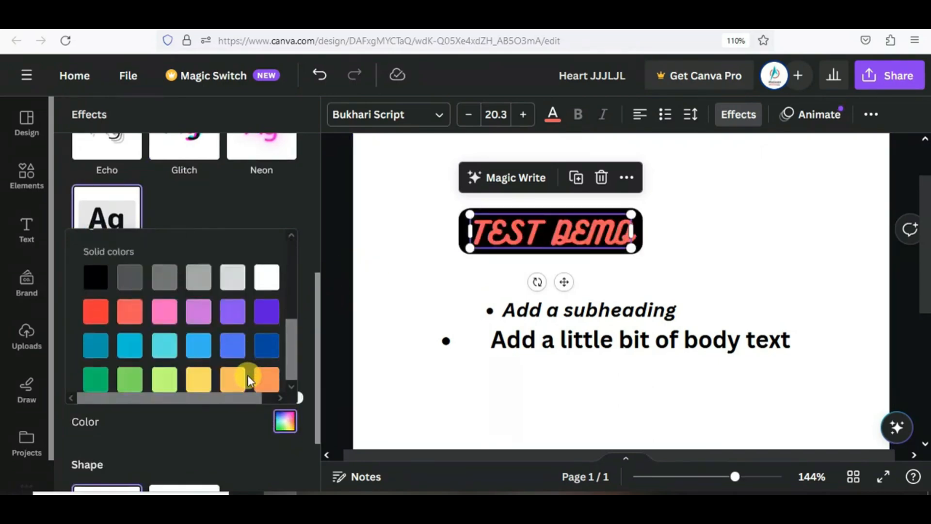
{"action": "left_click", "coordinate": [243, 195]}
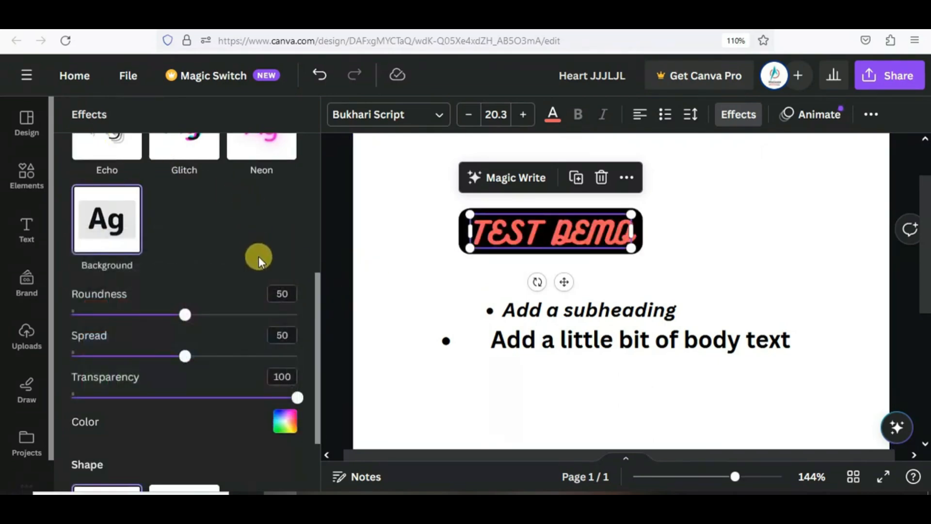
{"action": "scroll", "coordinate": [258, 260], "scroll_direction": "down", "scroll_amount": 2}
- Curve TEST DEMO, enlarge it, set curve to 65, and rotate it about -85° along the left edge
{"action": "left_click", "coordinate": [183, 426]}
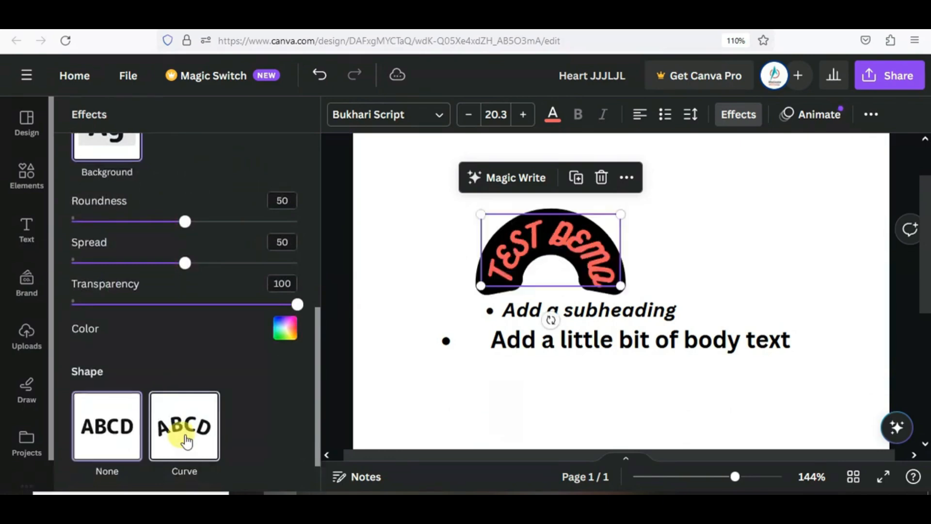
{"action": "left_click_drag", "start_coordinate": [626, 215], "coordinate": [687, 187]}
{"action": "scroll", "coordinate": [97, 427], "scroll_direction": "down", "scroll_amount": 1}
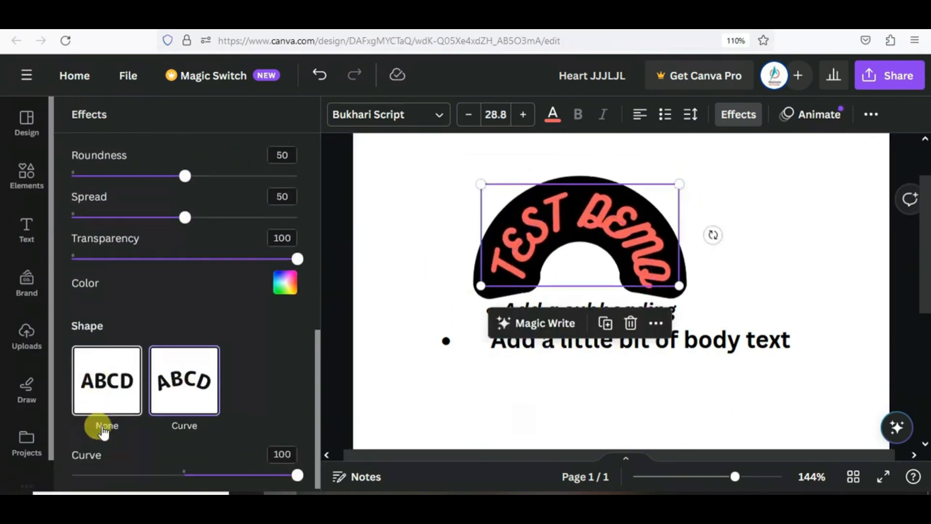
{"action": "mouse_move", "coordinate": [266, 472]}
{"action": "left_mouse_down"}
{"action": "mouse_move", "coordinate": [286, 468]}
{"action": "mouse_move", "coordinate": [259, 473]}
{"action": "left_mouse_up"}
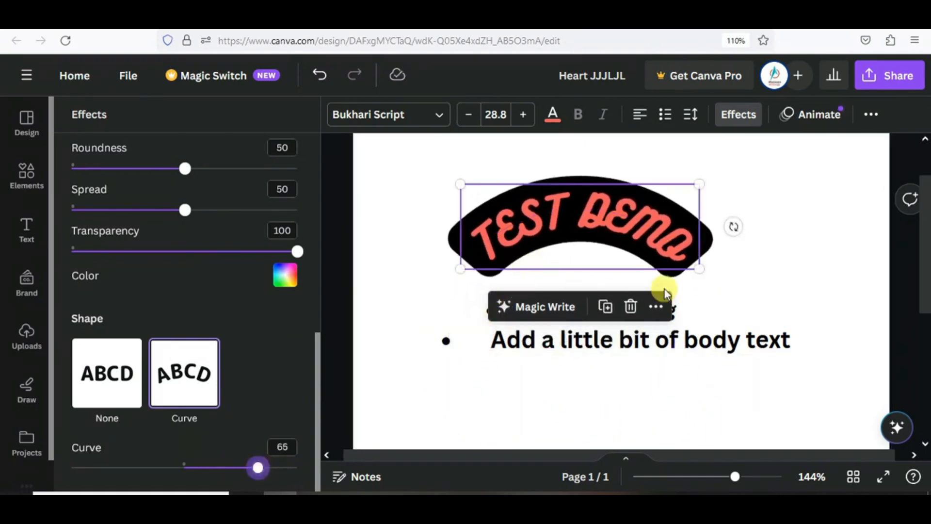
{"action": "left_click_drag", "start_coordinate": [732, 227], "coordinate": [392, 325]}
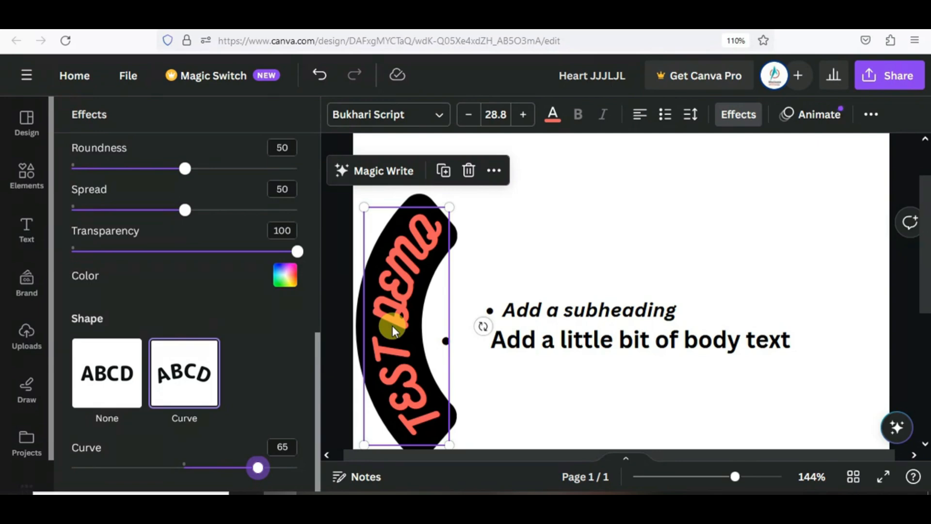
{"action": "left_click_drag", "start_coordinate": [403, 287], "coordinate": [417, 260]}
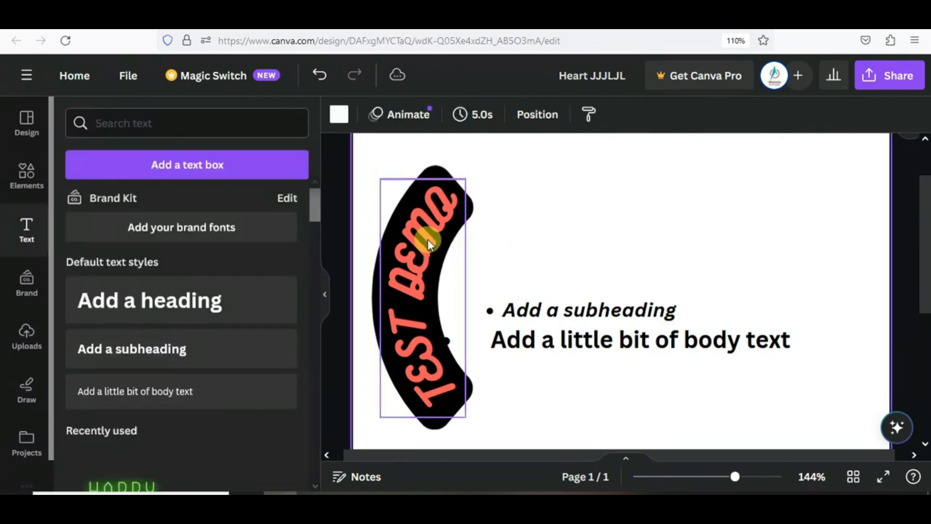
{"action": "left_click", "coordinate": [427, 239]}
{"action": "right_click", "coordinate": [428, 239]}
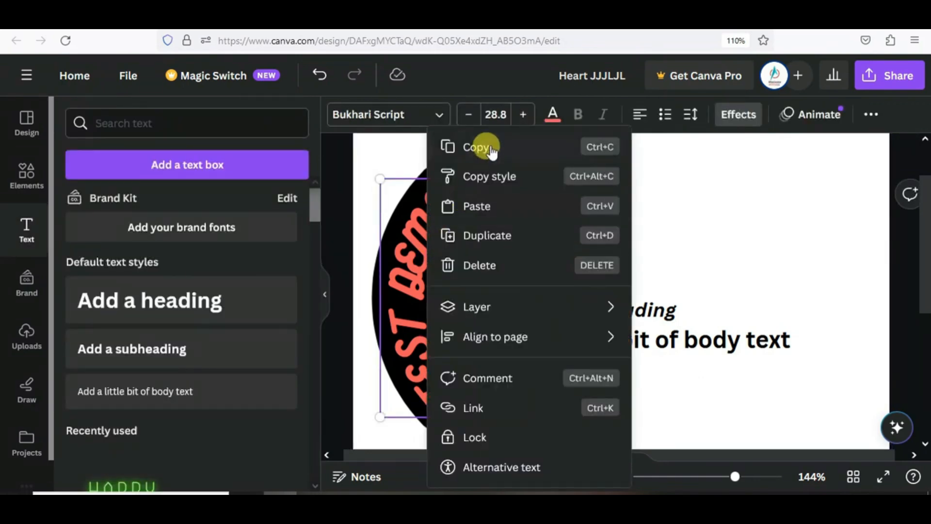
{"action": "left_click", "coordinate": [489, 146]}
{"action": "left_click_drag", "start_coordinate": [436, 242], "coordinate": [620, 225]}
{"action": "key", "text": "ctrl+v"}
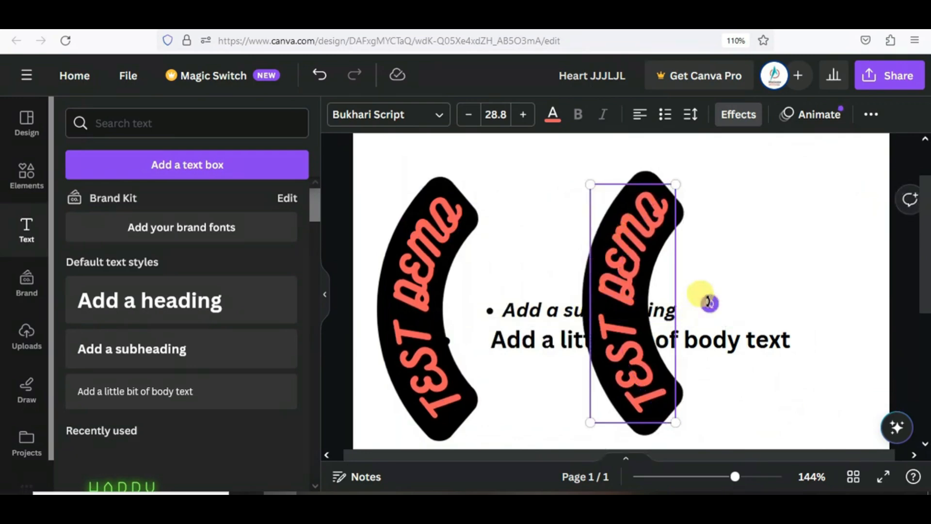
{"action": "left_click_drag", "start_coordinate": [707, 298], "coordinate": [810, 293]}
{"action": "key", "text": "Delete"}
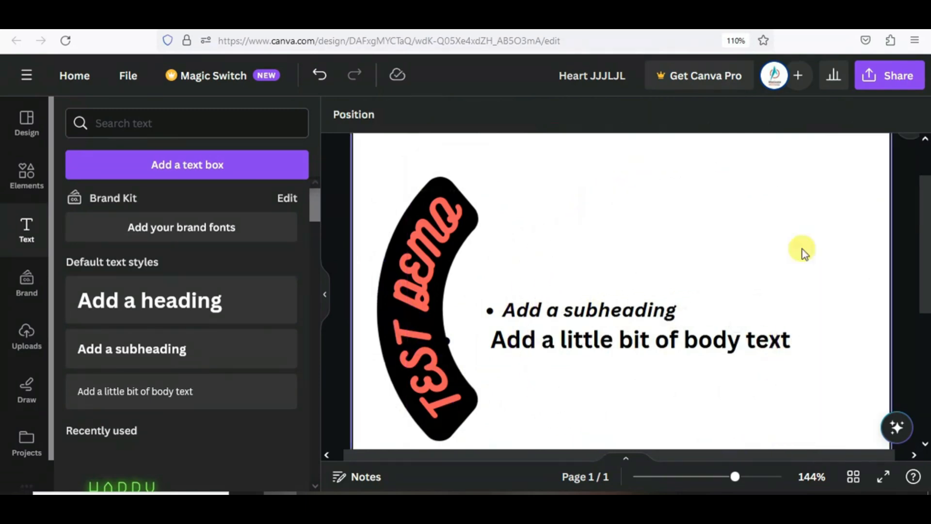
- Move the body-text line up to the top of the page
{"action": "left_click", "coordinate": [407, 258]}
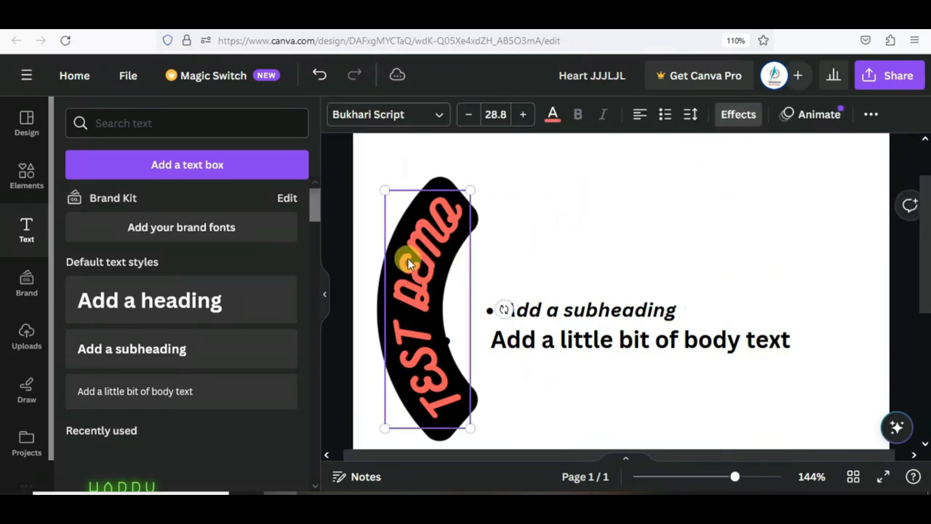
{"action": "left_click", "coordinate": [607, 353]}
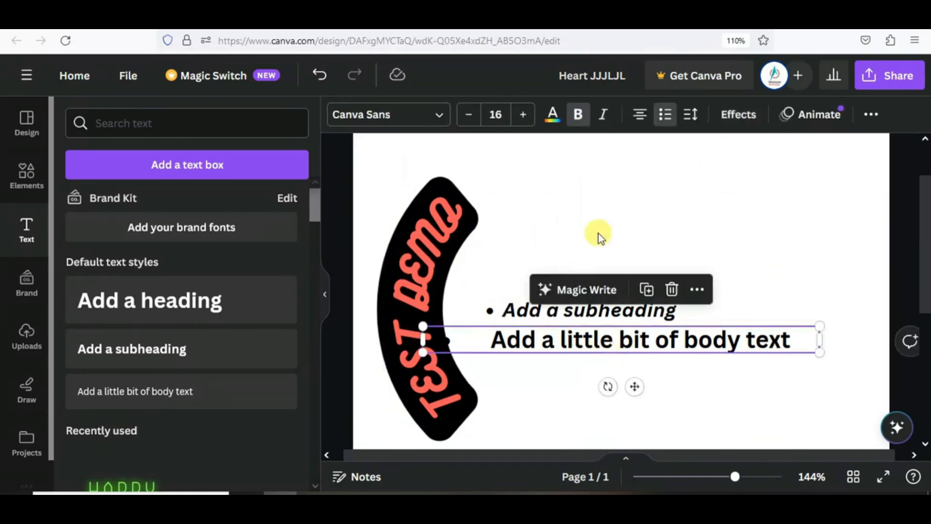
{"action": "left_click_drag", "start_coordinate": [685, 343], "coordinate": [686, 189]}
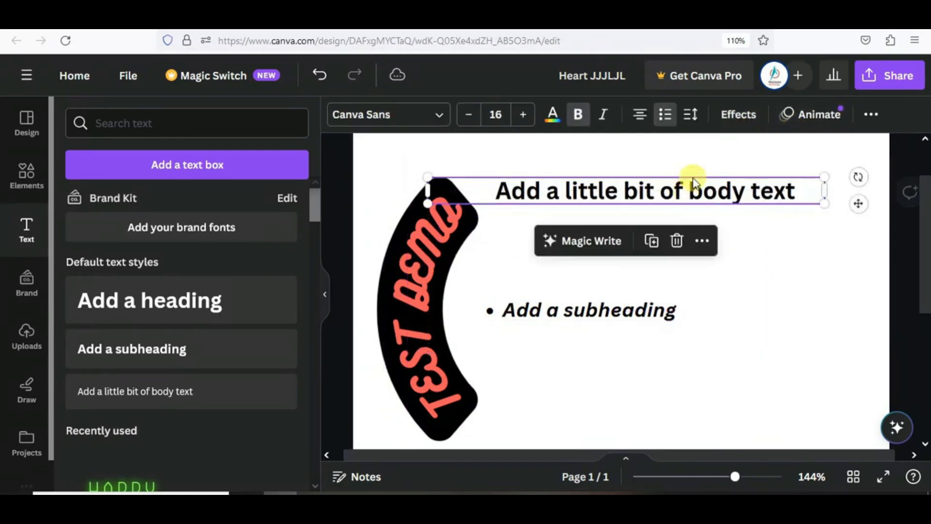
- Apply the Stomp text animation to the body text
{"action": "left_click", "coordinate": [805, 119]}
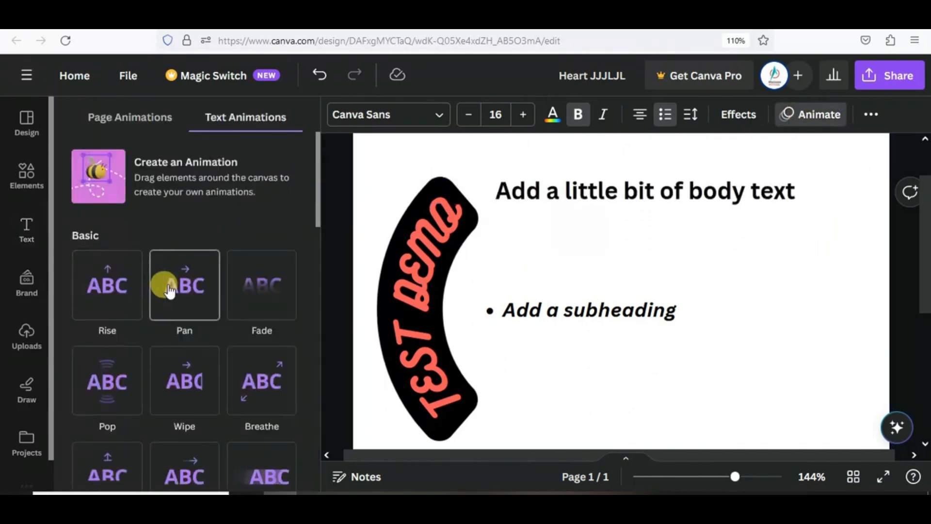
{"action": "scroll", "coordinate": [250, 342], "scroll_direction": "down", "scroll_amount": 3}
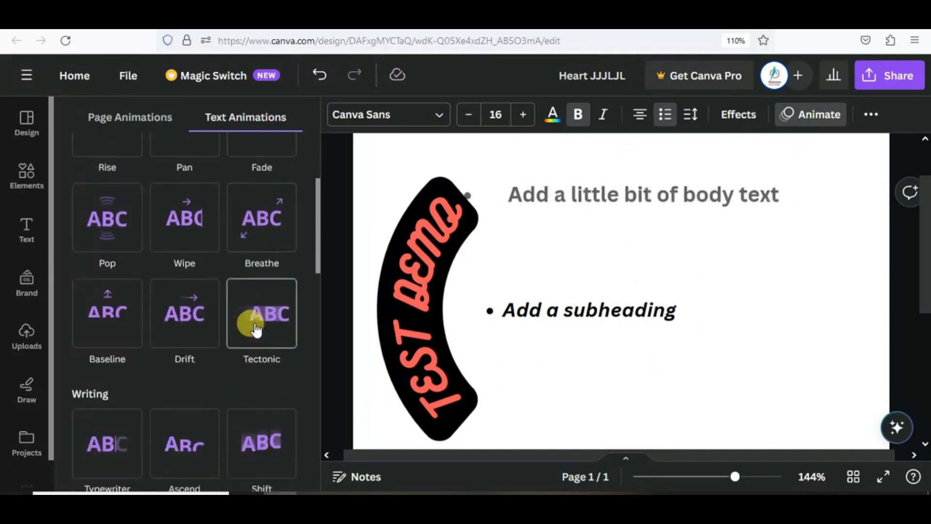
{"action": "scroll", "coordinate": [249, 342], "scroll_direction": "down", "scroll_amount": 3}
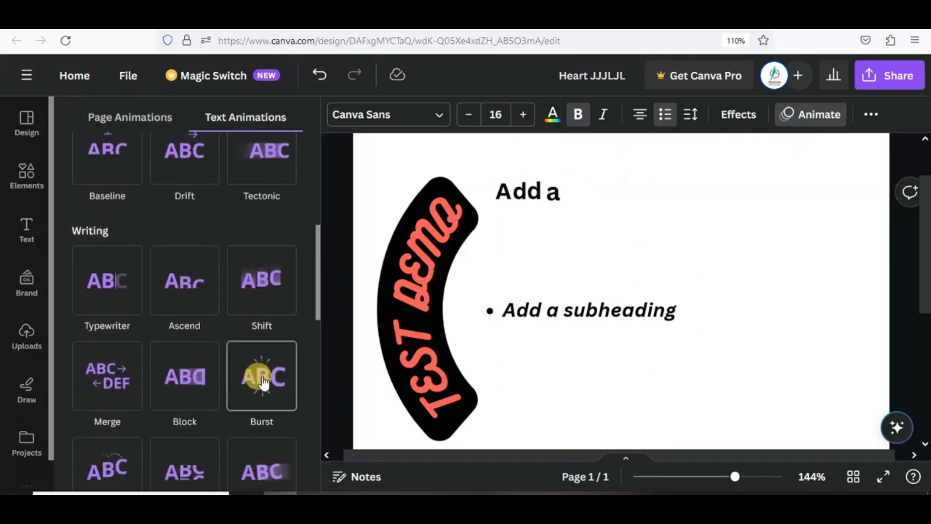
{"action": "scroll", "coordinate": [262, 383], "scroll_direction": "down", "scroll_amount": 4}
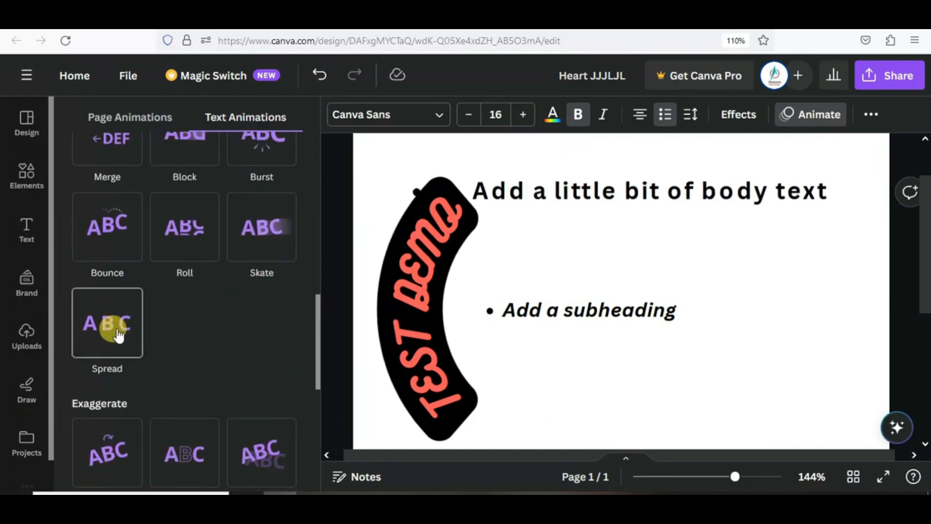
{"action": "scroll", "coordinate": [114, 310], "scroll_direction": "down", "scroll_amount": 3}
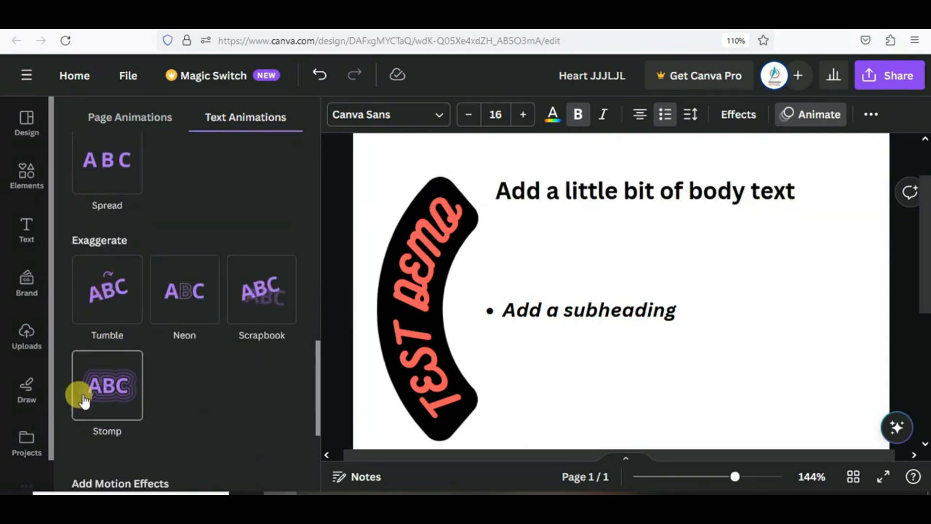
{"action": "left_click", "coordinate": [100, 397]}
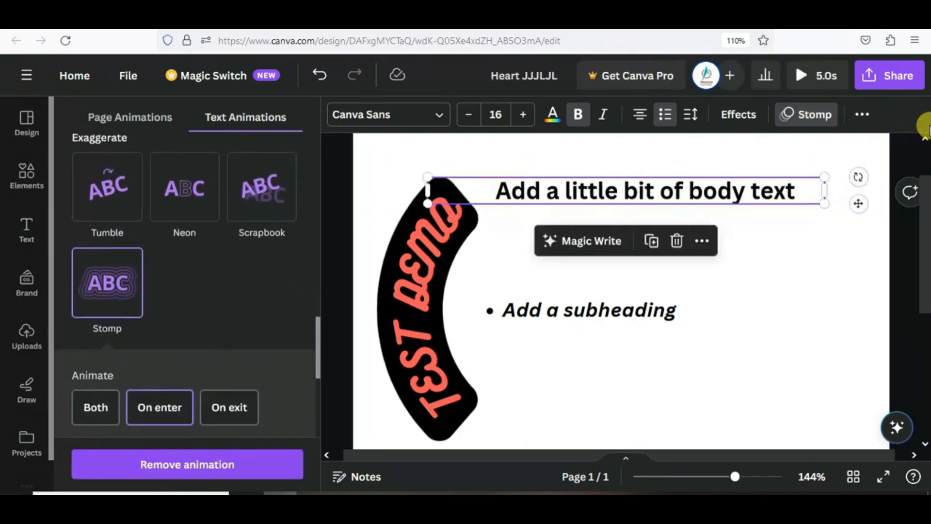
- Clear the body text's uppercase, underline and strikethrough, and scale it down to 9.9
{"action": "left_click", "coordinate": [861, 115]}
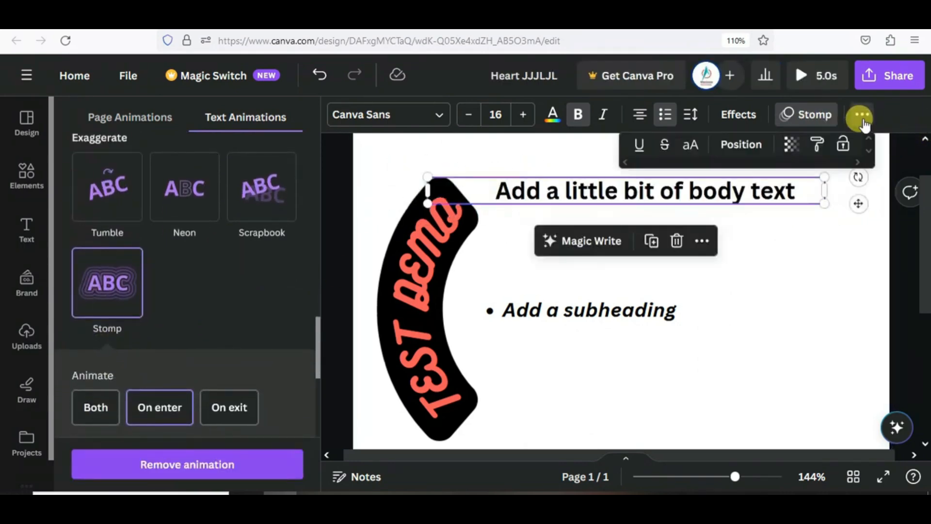
{"action": "left_click", "coordinate": [637, 146]}
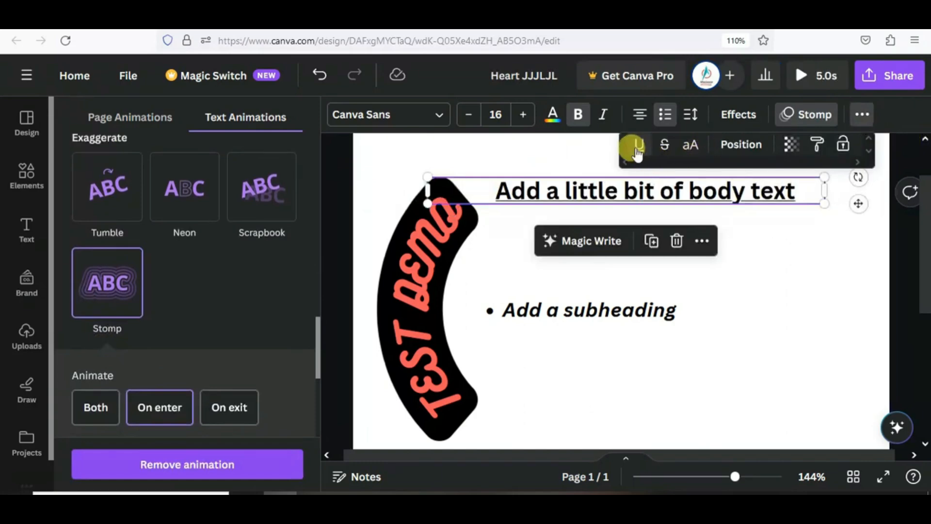
{"action": "left_click", "coordinate": [794, 374]}
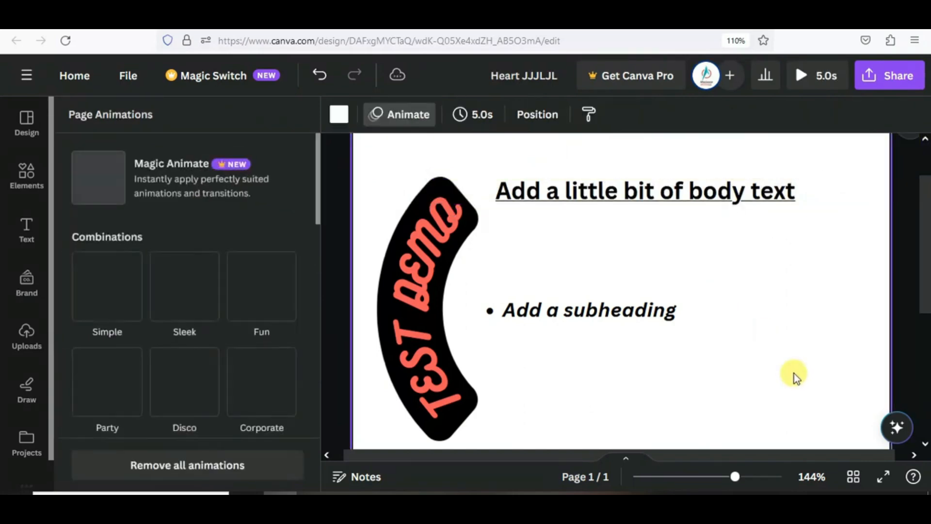
{"action": "left_click", "coordinate": [665, 198]}
{"action": "left_click", "coordinate": [862, 115]}
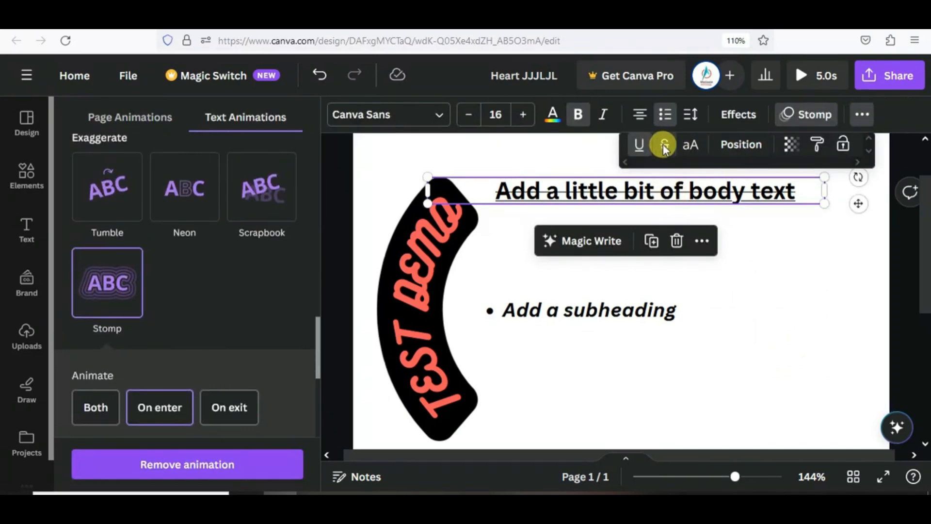
{"action": "left_click", "coordinate": [690, 153]}
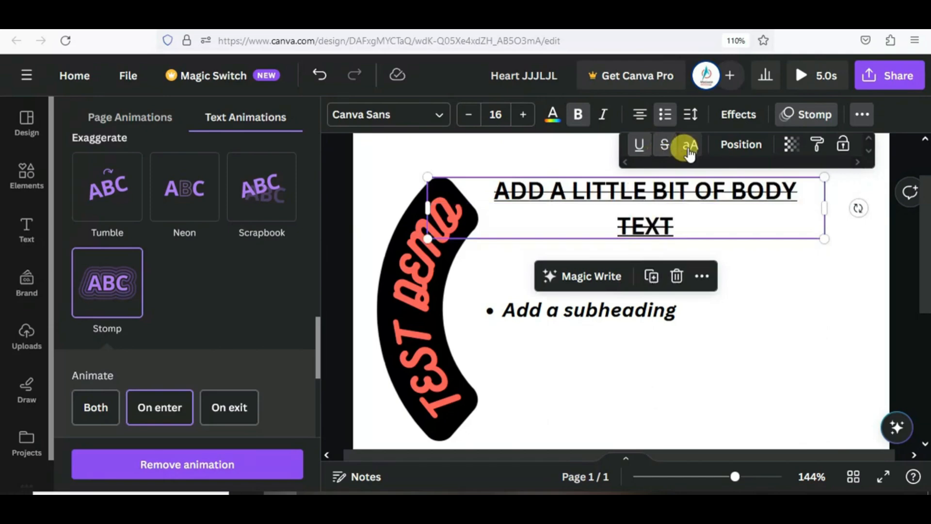
{"action": "left_click", "coordinate": [665, 144]}
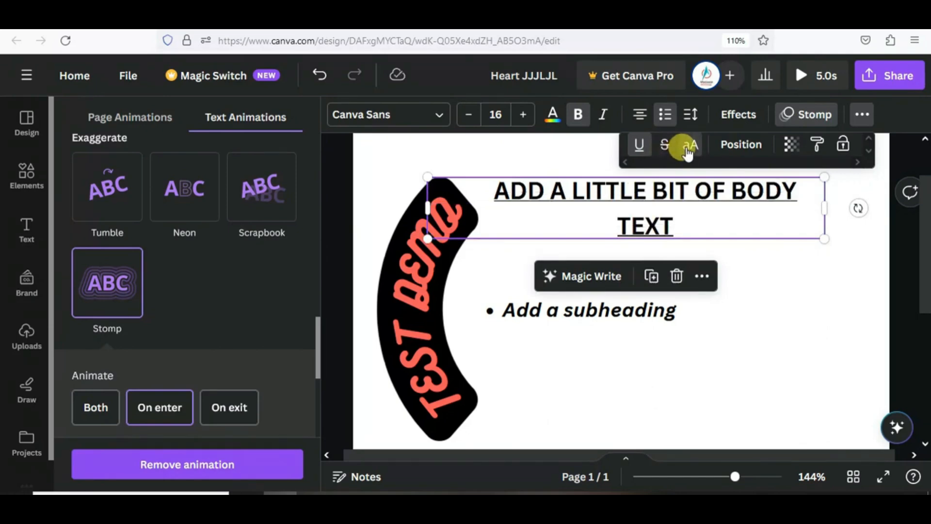
{"action": "left_click", "coordinate": [688, 154]}
{"action": "left_click", "coordinate": [640, 150]}
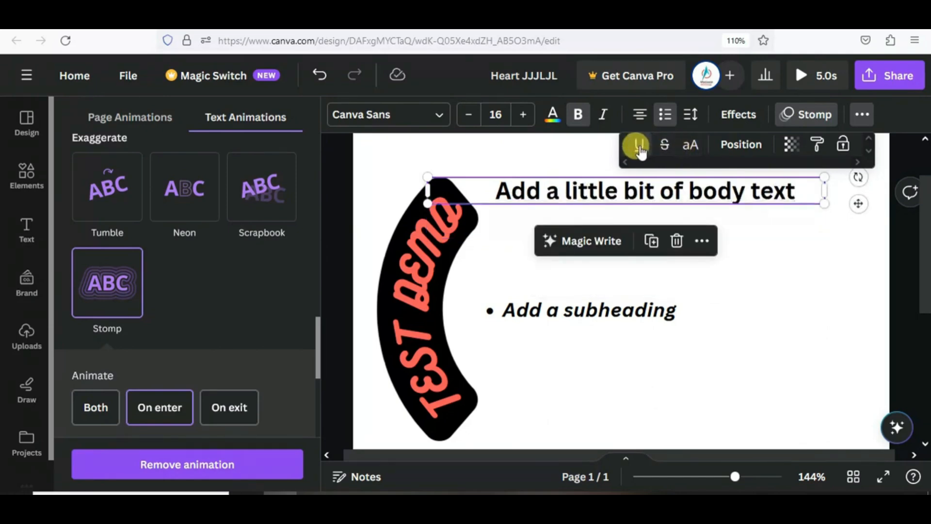
{"action": "left_click_drag", "start_coordinate": [824, 177], "coordinate": [727, 198]}
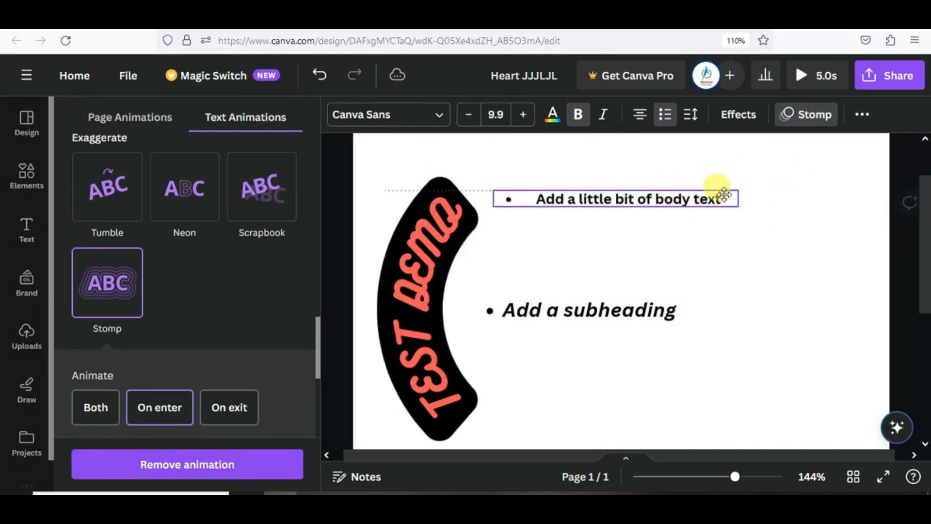
{"action": "left_click", "coordinate": [864, 117]}
- Try the Align to page options on the body text, ending right-aligned
{"action": "left_click", "coordinate": [740, 146]}
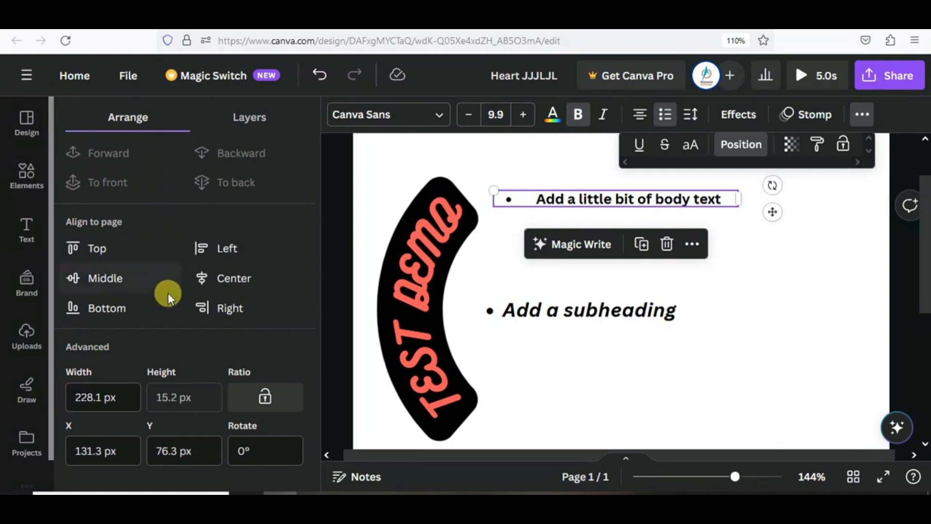
{"action": "left_click", "coordinate": [95, 248]}
{"action": "scroll", "coordinate": [550, 353], "scroll_direction": "up", "scroll_amount": 2}
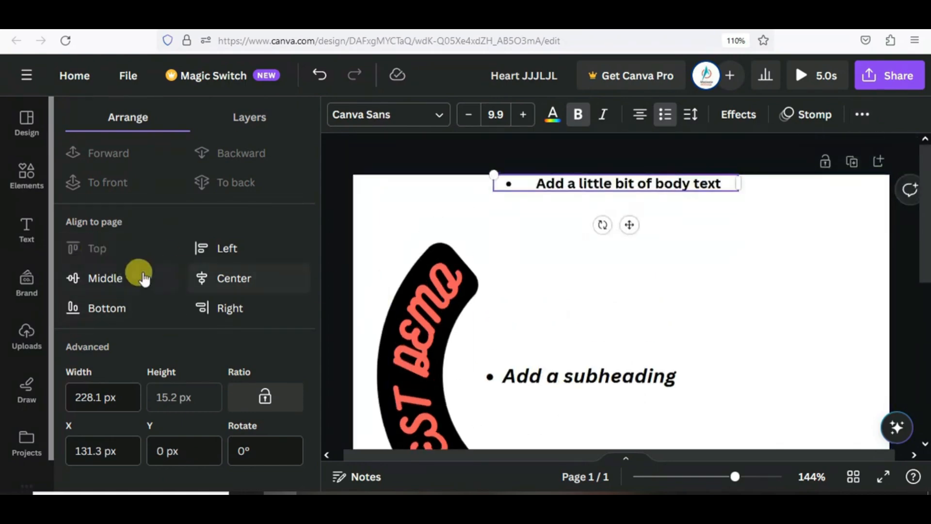
{"action": "left_click", "coordinate": [217, 248]}
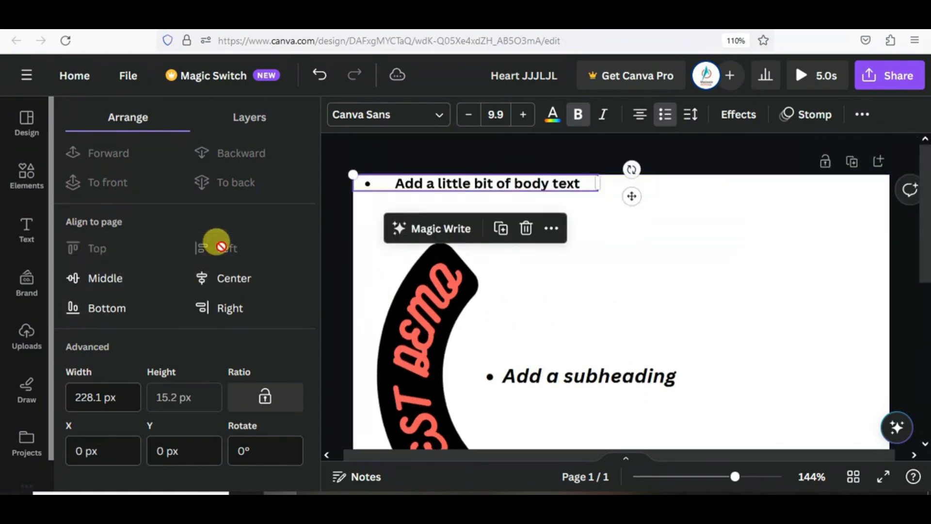
{"action": "left_click", "coordinate": [228, 278]}
{"action": "left_click", "coordinate": [106, 286]}
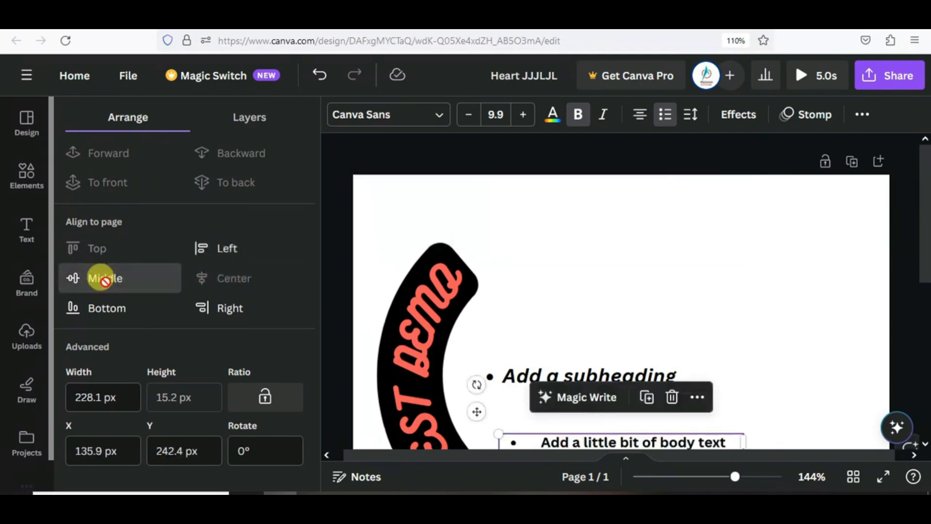
{"action": "left_click", "coordinate": [104, 307]}
{"action": "scroll", "coordinate": [508, 320], "scroll_direction": "down", "scroll_amount": 3}
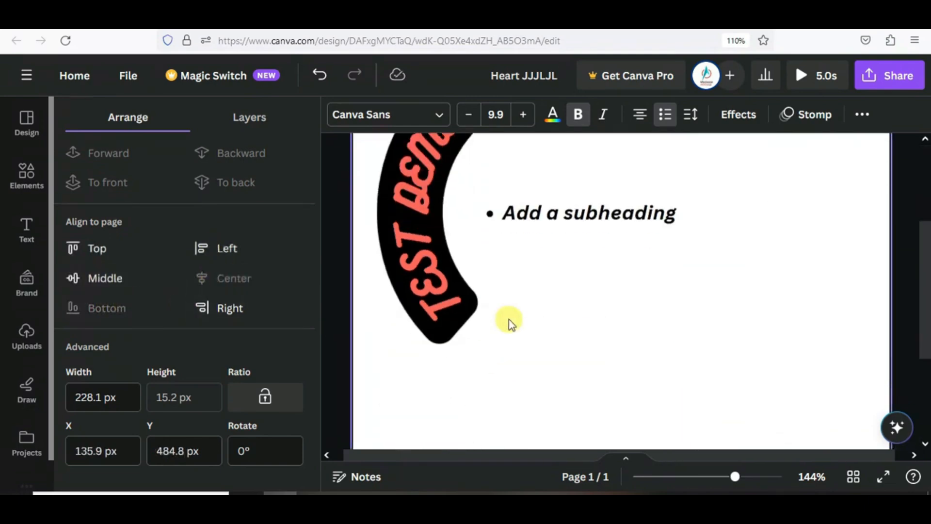
{"action": "scroll", "coordinate": [508, 320], "scroll_direction": "down", "scroll_amount": 5}
{"action": "scroll", "coordinate": [497, 322], "scroll_direction": "down", "scroll_amount": 3}
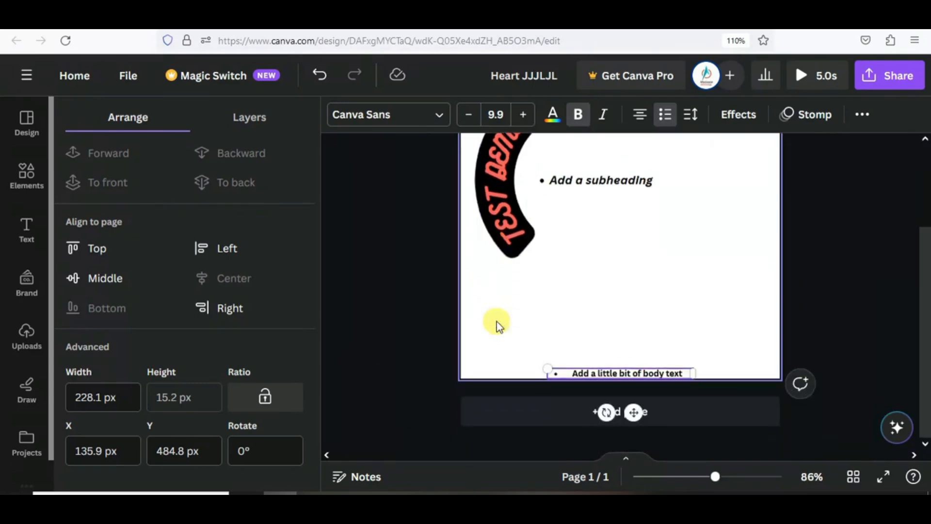
{"action": "scroll", "coordinate": [498, 322], "scroll_direction": "down", "scroll_amount": 2}
{"action": "left_click", "coordinate": [224, 314]}
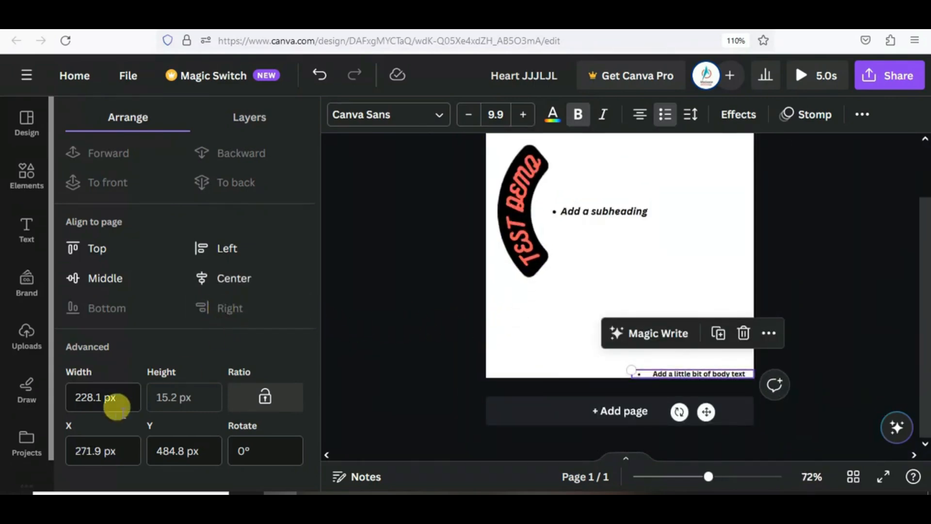
- Set the body text width to 300 px and drag it under the subheading
{"action": "left_click_drag", "start_coordinate": [127, 394], "coordinate": [72, 394]}
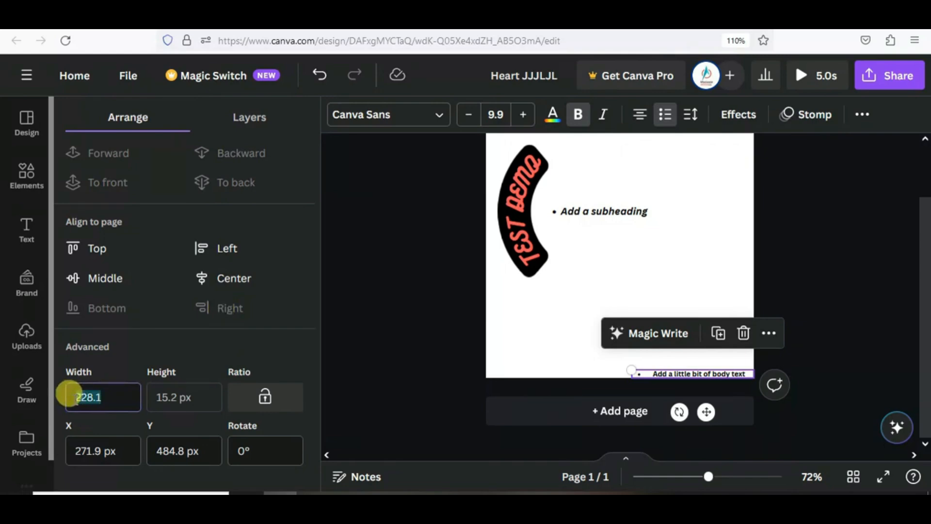
{"action": "type", "text": "300"}
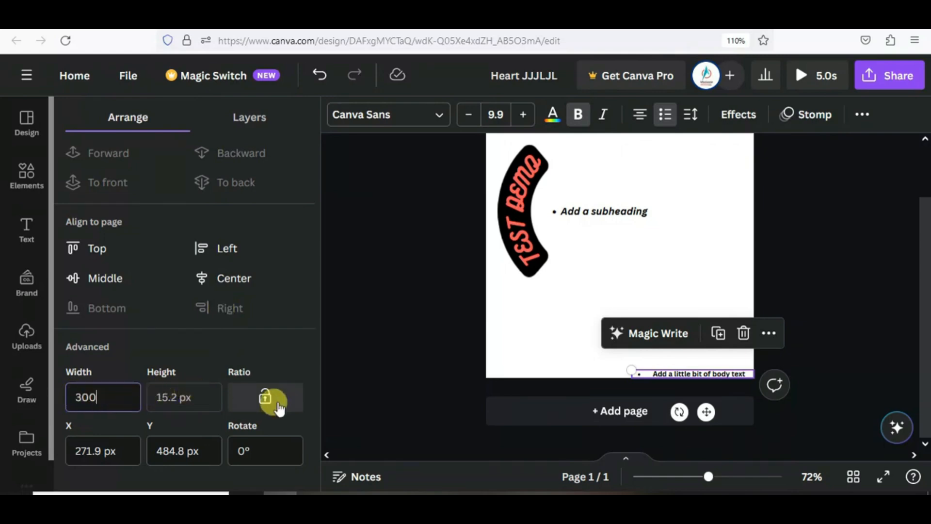
{"action": "key", "text": "Return"}
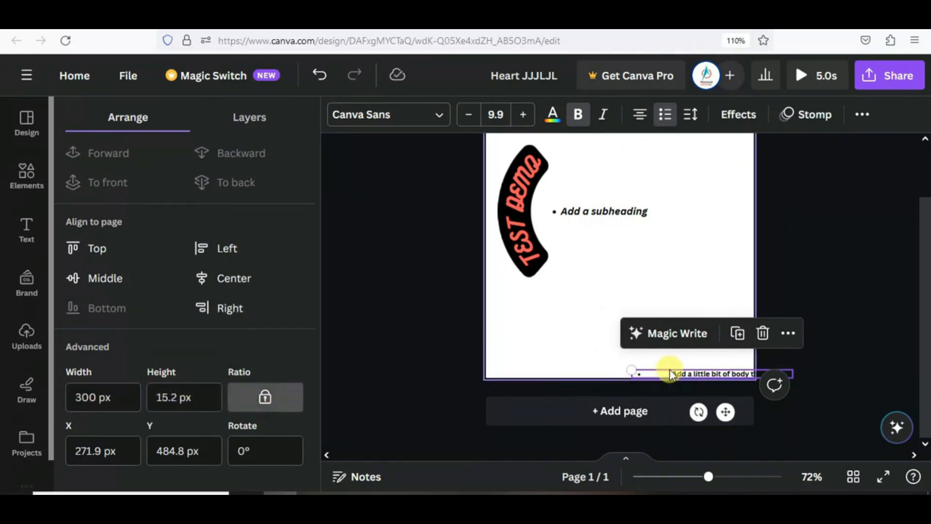
{"action": "left_click_drag", "start_coordinate": [669, 370], "coordinate": [603, 226]}
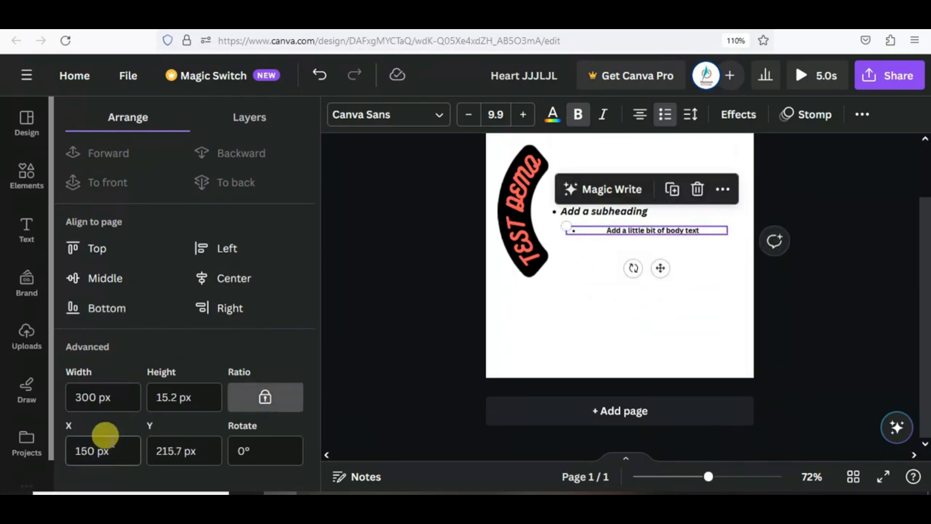
- Set the body text's X position to 160 px, then nudge it left to 125.3 px
{"action": "left_click", "coordinate": [92, 448]}
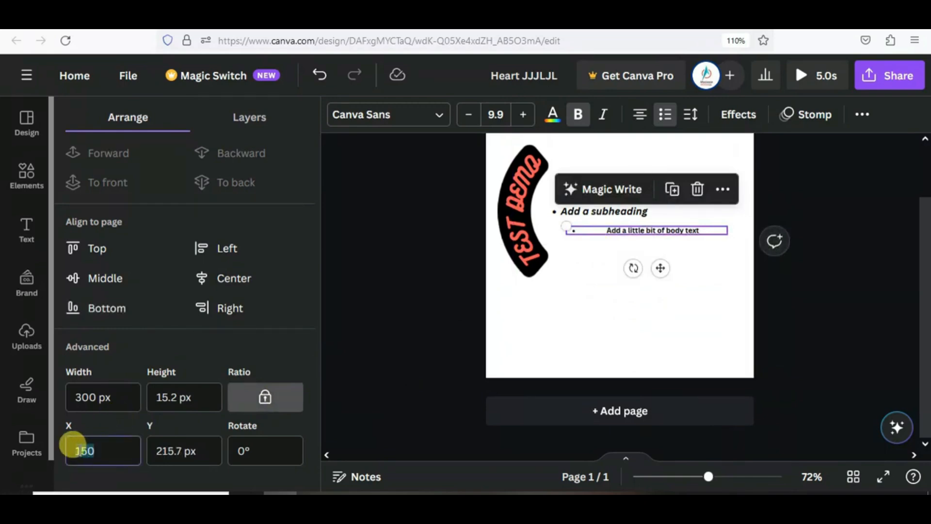
{"action": "type", "text": "160"}
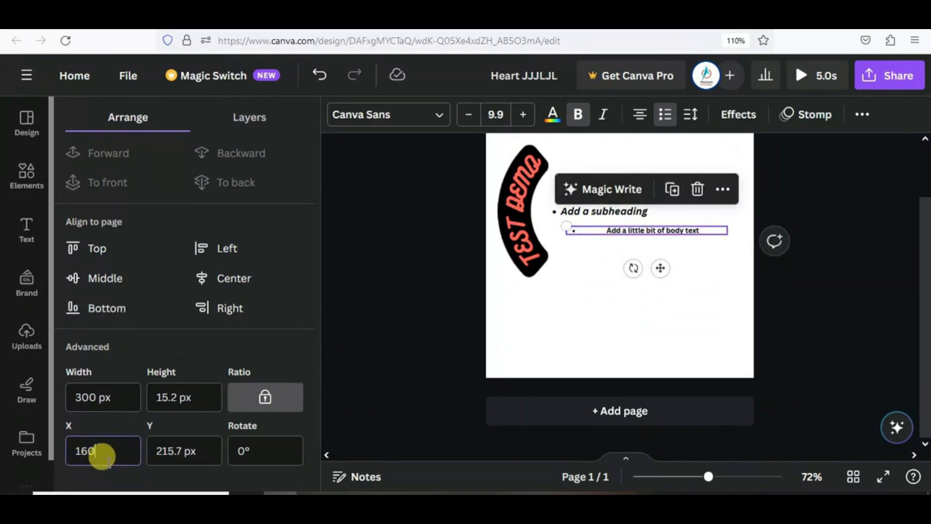
{"action": "left_click", "coordinate": [190, 447]}
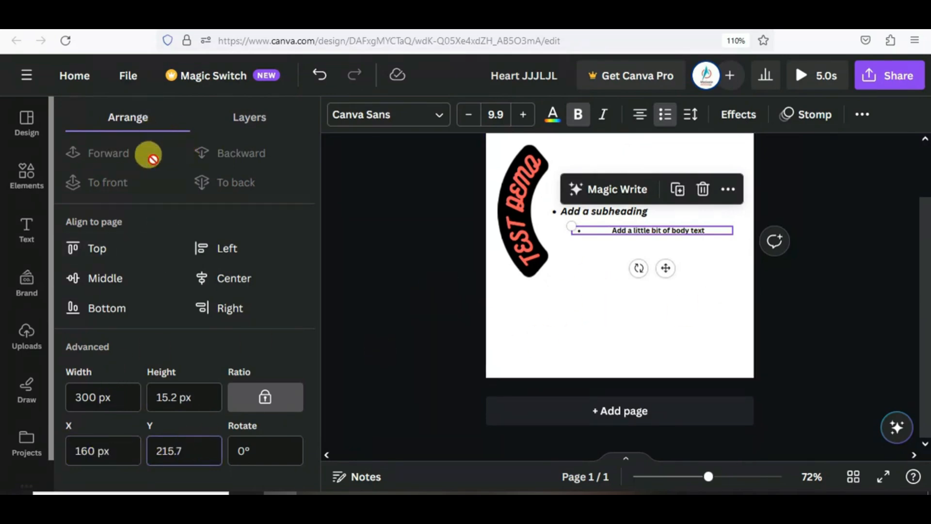
{"action": "left_click_drag", "start_coordinate": [606, 235], "coordinate": [586, 232]}
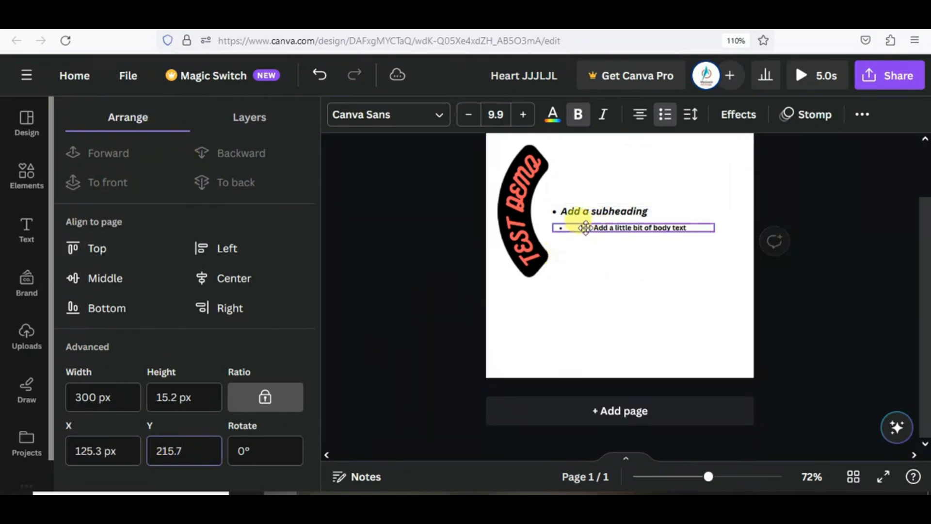
{"action": "left_click", "coordinate": [250, 120]}
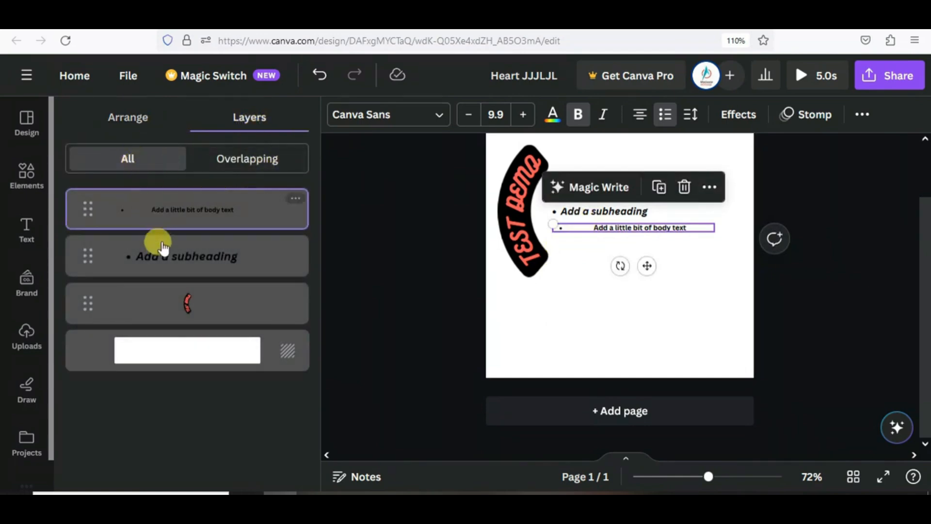
- Filter layers to those overlapping the body text and delete the 'Add a subheading' text
{"action": "left_click", "coordinate": [230, 171]}
{"action": "left_click", "coordinate": [189, 257]}
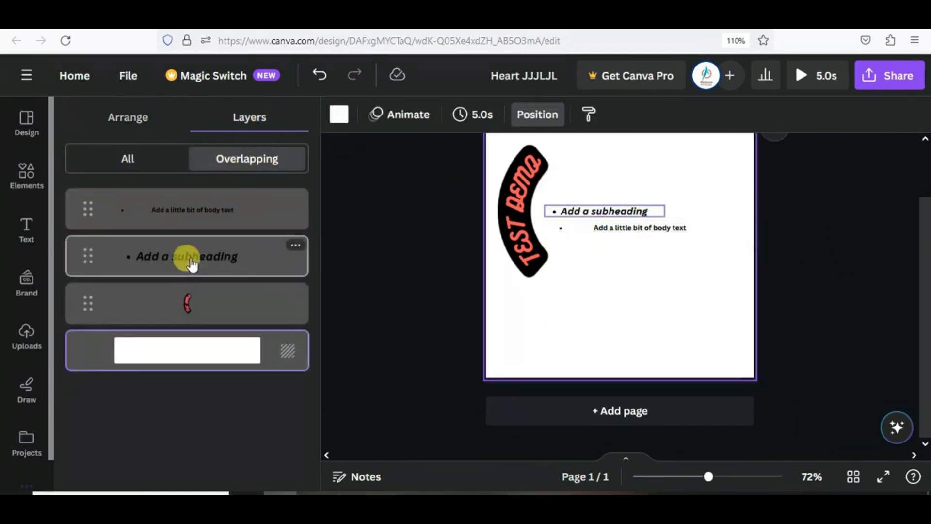
{"action": "left_click", "coordinate": [201, 306]}
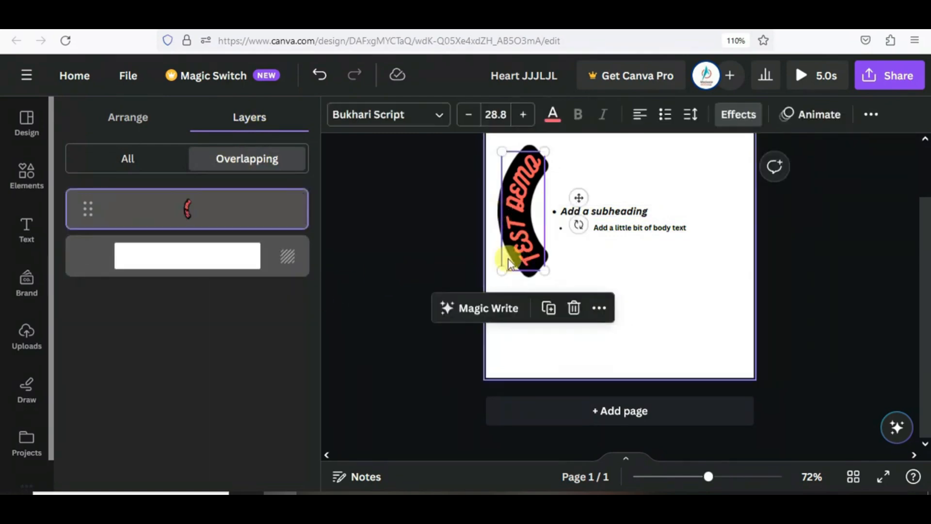
{"action": "left_click", "coordinate": [606, 213]}
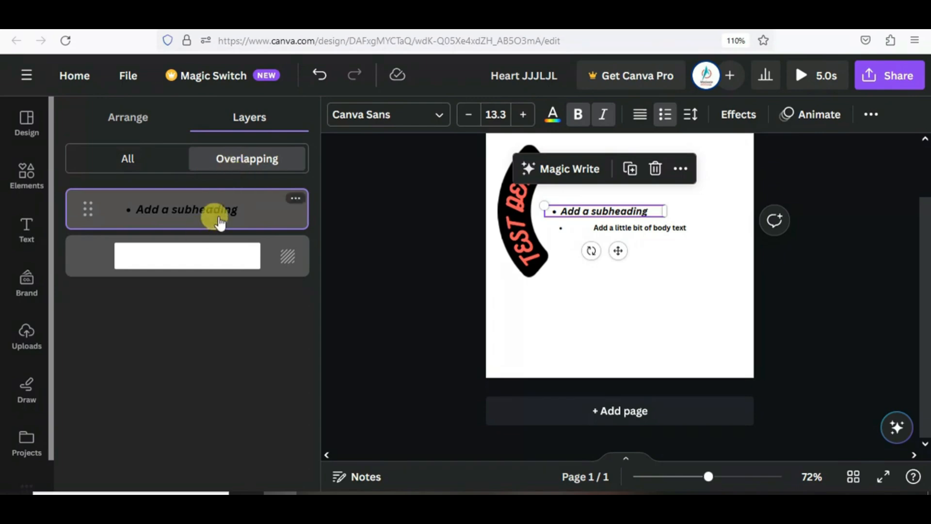
{"action": "left_click", "coordinate": [295, 204]}
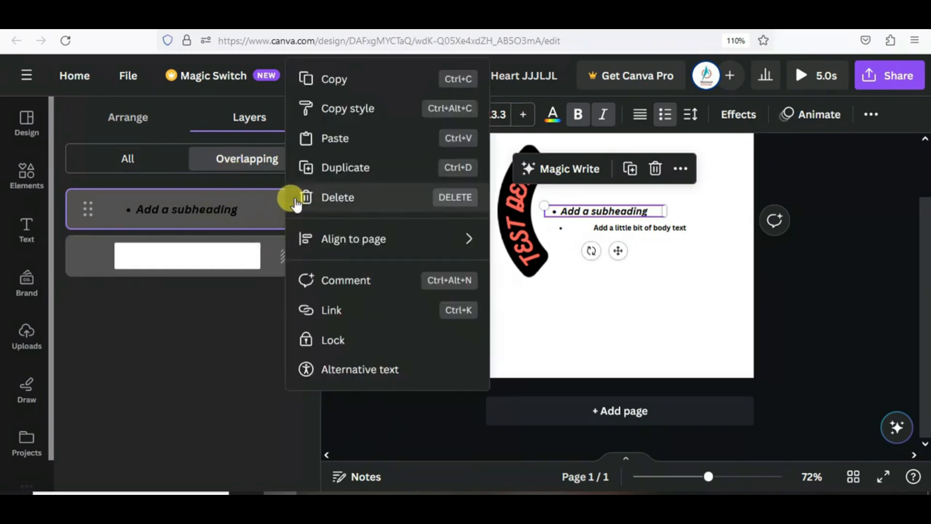
{"action": "mouse_move", "coordinate": [317, 248]}
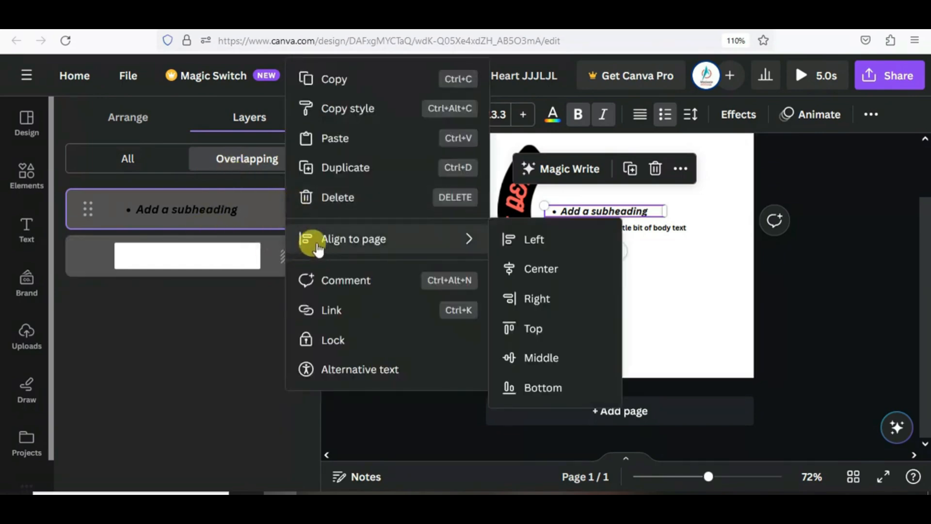
{"action": "left_click", "coordinate": [339, 196]}
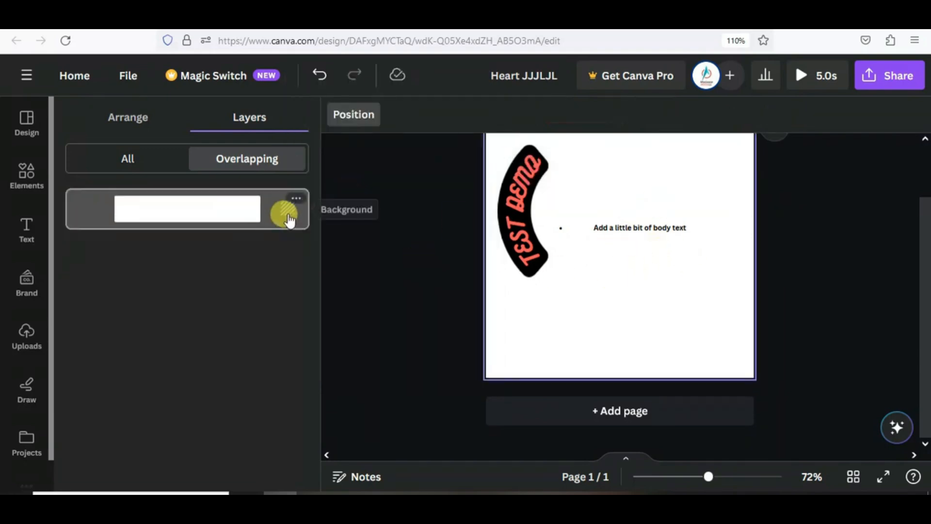
- Enlarge the body text to 18.5 and move it right beside the TEST DEMO arc
{"action": "left_click", "coordinate": [514, 221]}
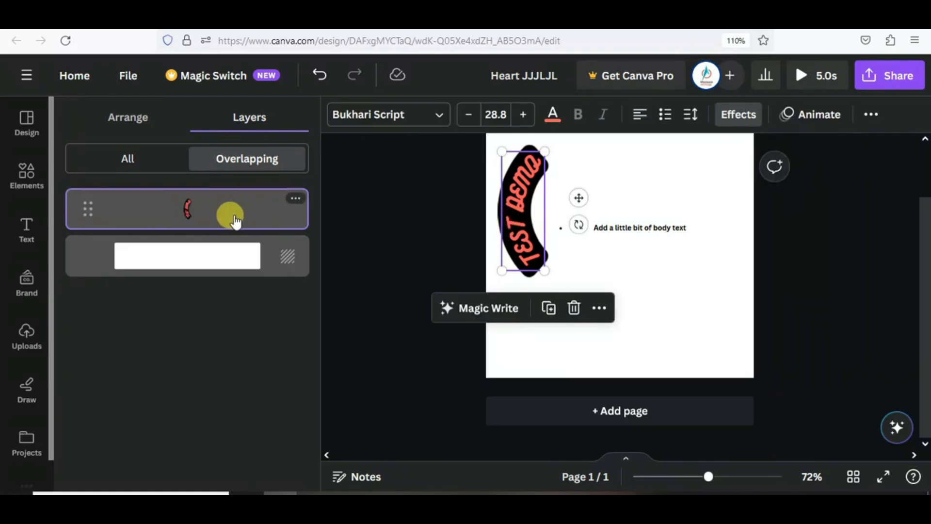
{"action": "left_click", "coordinate": [867, 116]}
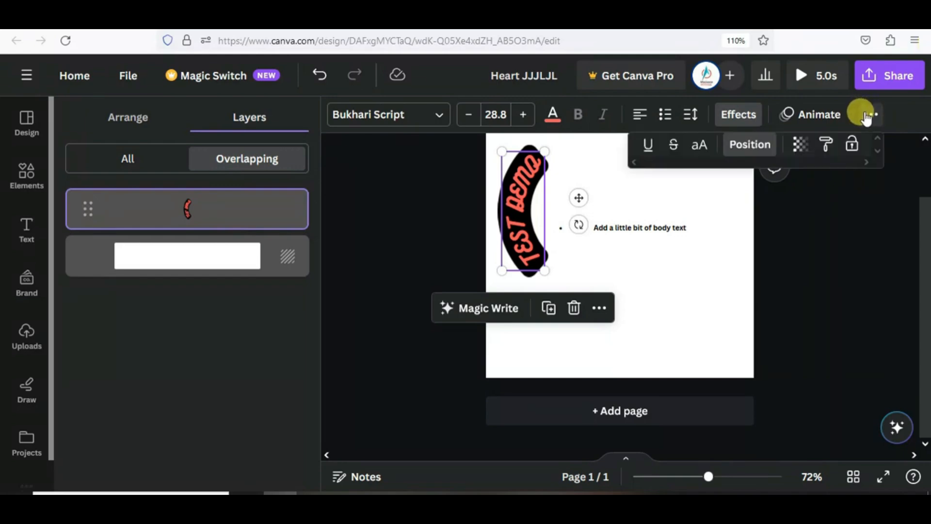
{"action": "left_click", "coordinate": [622, 234]}
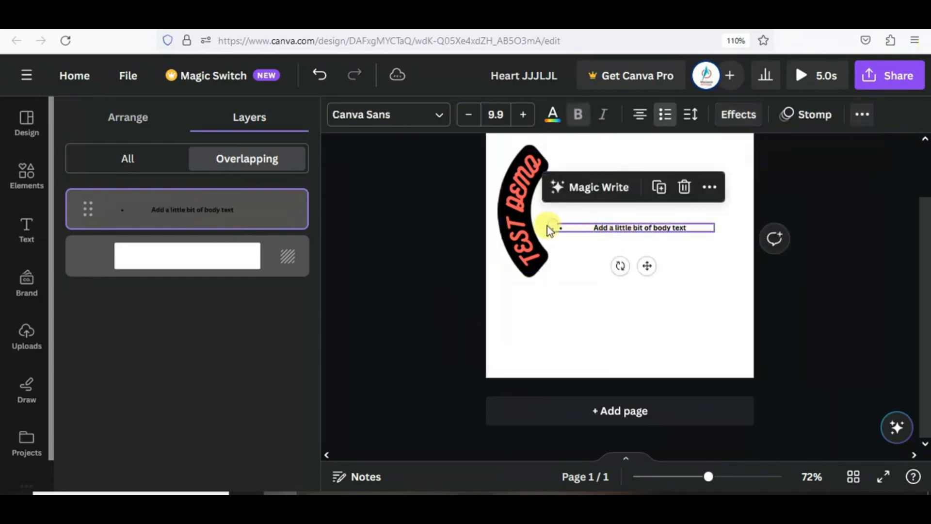
{"action": "left_click_drag", "start_coordinate": [545, 221], "coordinate": [432, 179]}
{"action": "left_click_drag", "start_coordinate": [614, 234], "coordinate": [670, 236]}
- Set the body text's transparency to about 76
{"action": "left_click", "coordinate": [861, 114]}
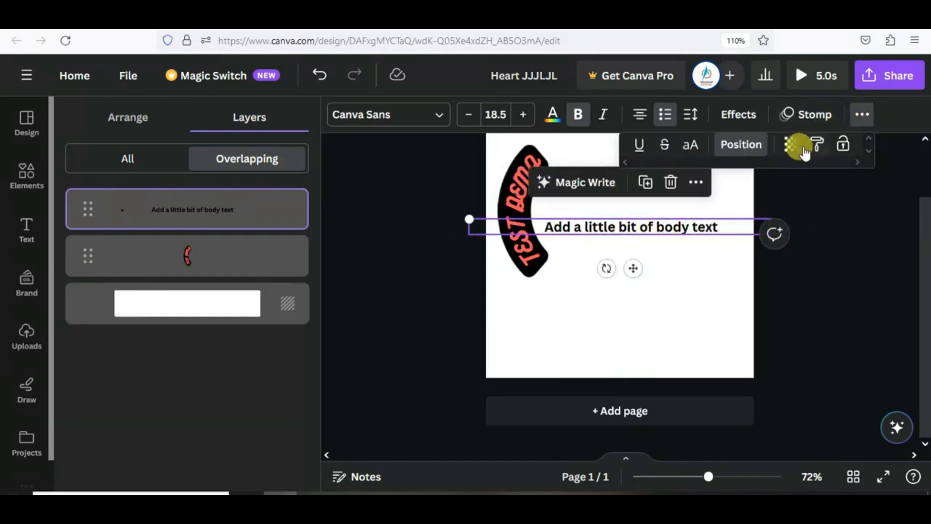
{"action": "left_click", "coordinate": [792, 145]}
{"action": "left_click_drag", "start_coordinate": [789, 187], "coordinate": [757, 196]}
{"action": "left_click", "coordinate": [717, 287]}
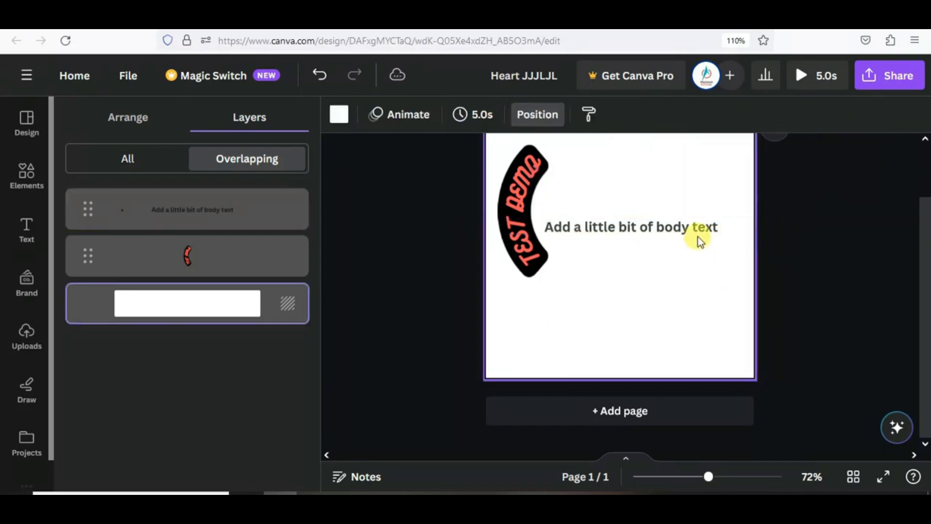
{"action": "left_click", "coordinate": [698, 234]}
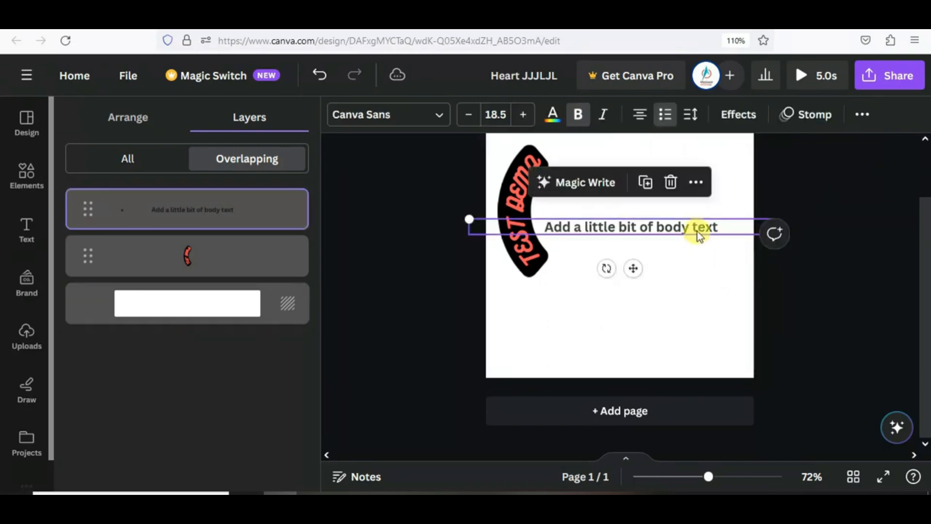
- Set the body text font to Bukhari Script and add a subheading reading 'FDFFSFDSF'
{"action": "left_click", "coordinate": [435, 121]}
{"action": "left_click", "coordinate": [107, 284]}
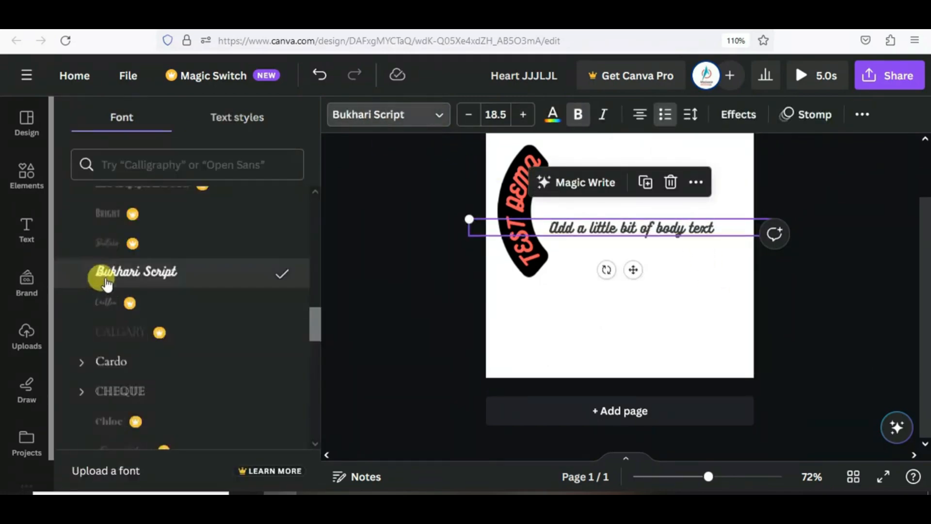
{"action": "left_click", "coordinate": [22, 245]}
{"action": "left_click", "coordinate": [147, 349]}
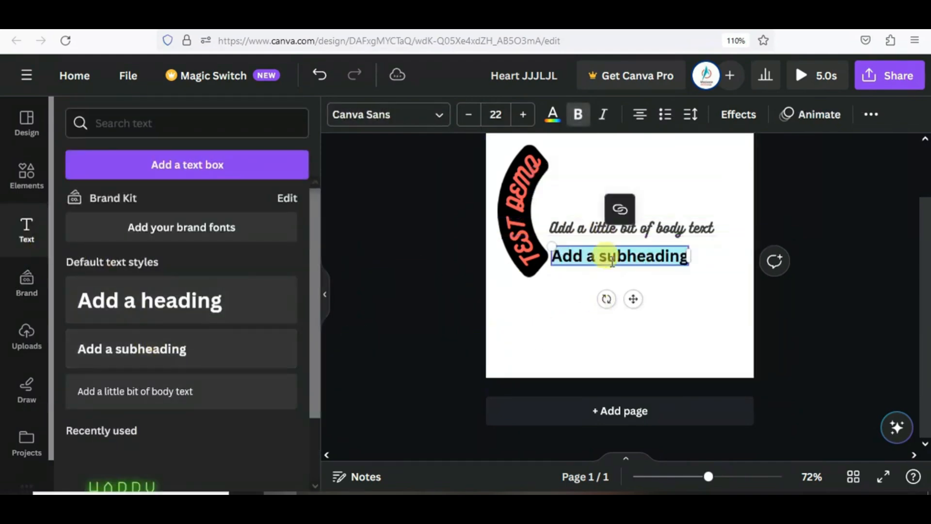
{"action": "type", "text": "FDFFSFDSF"}
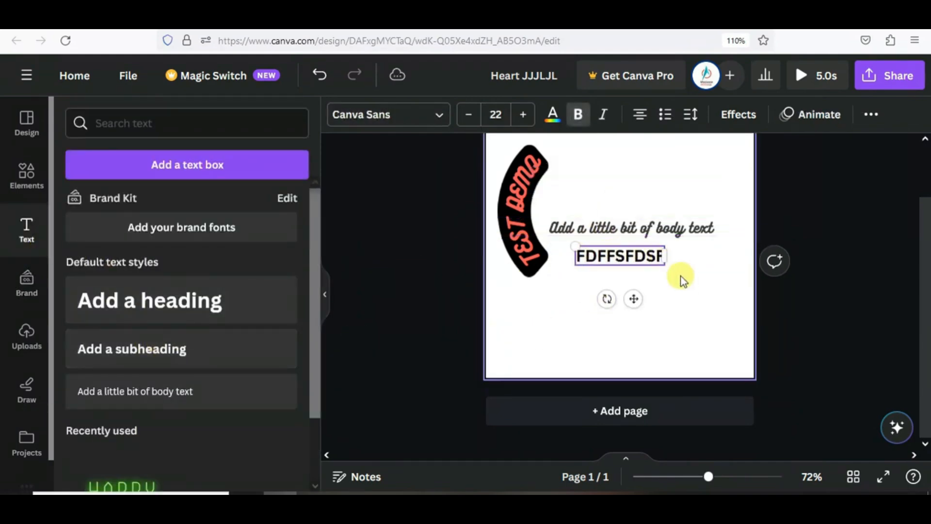
- Copy the body text's script style onto the FDFFSFDSF line
{"action": "left_click", "coordinate": [680, 274]}
{"action": "left_click", "coordinate": [685, 232]}
{"action": "left_click", "coordinate": [861, 115]}
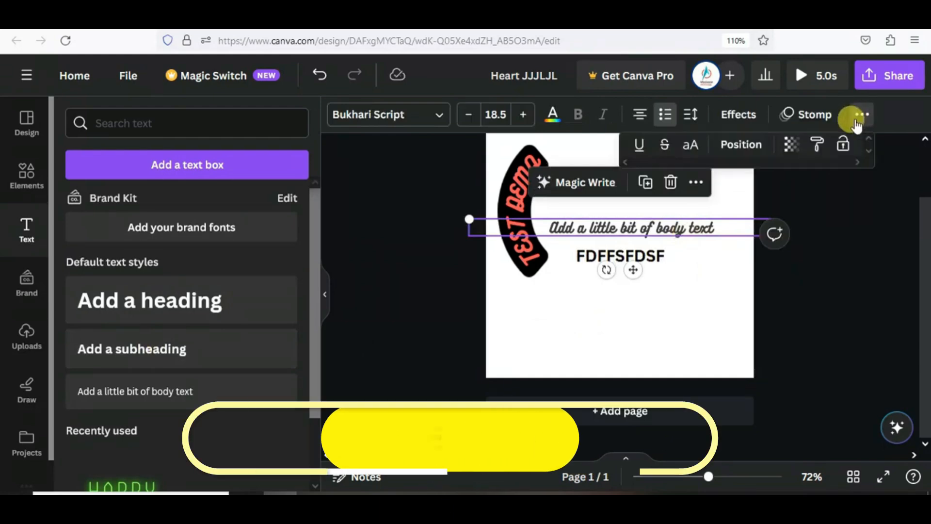
{"action": "left_click", "coordinate": [817, 147]}
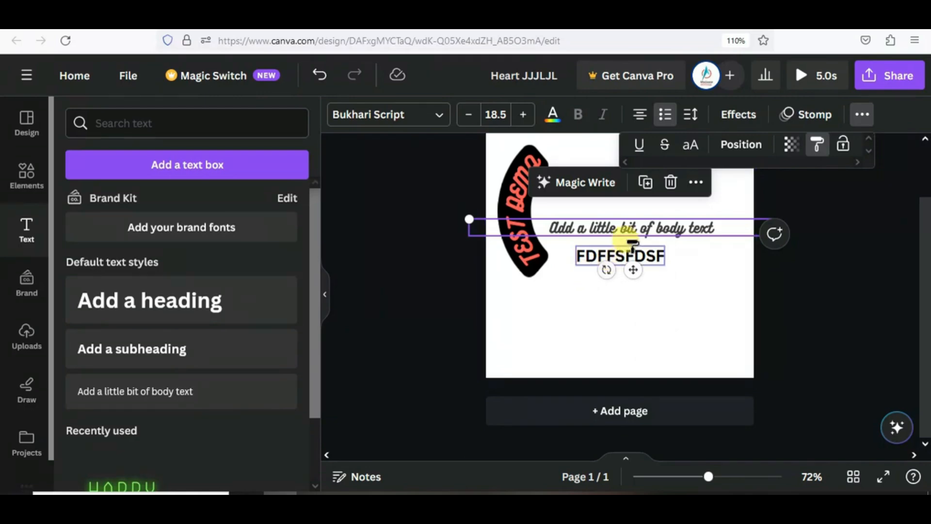
{"action": "left_click", "coordinate": [635, 253]}
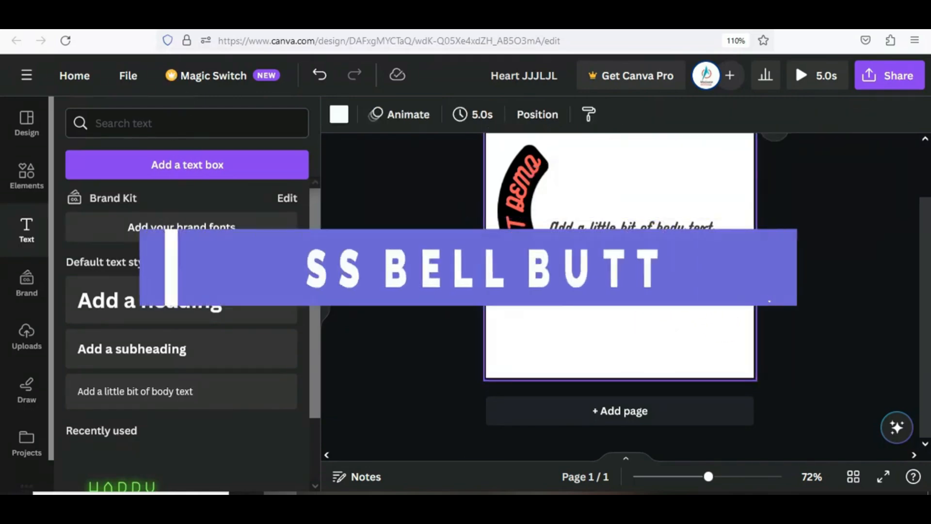
- Enlarge the restyled bulleted line to 26.8, nudge it up-left, and lock it
{"action": "left_click", "coordinate": [623, 266]}
{"action": "left_click_drag", "start_coordinate": [670, 262], "coordinate": [716, 255]}
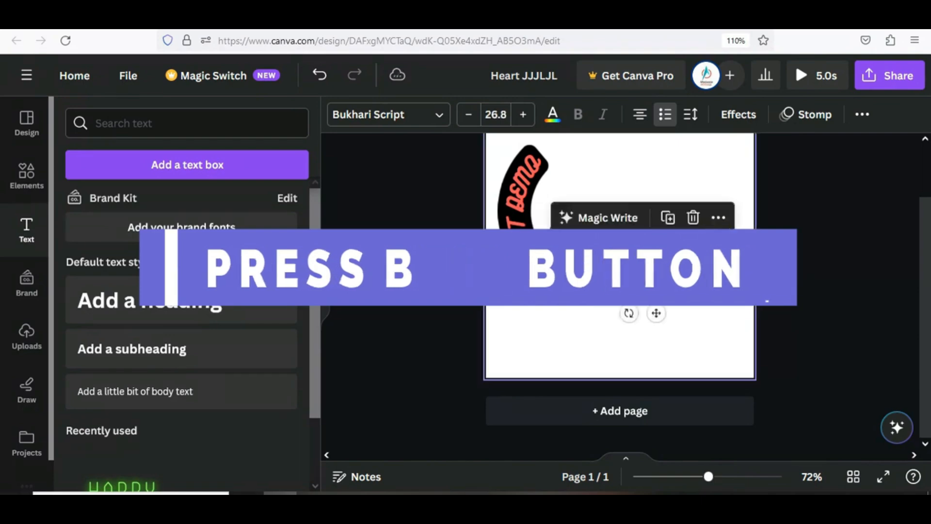
{"action": "left_click", "coordinate": [859, 115]}
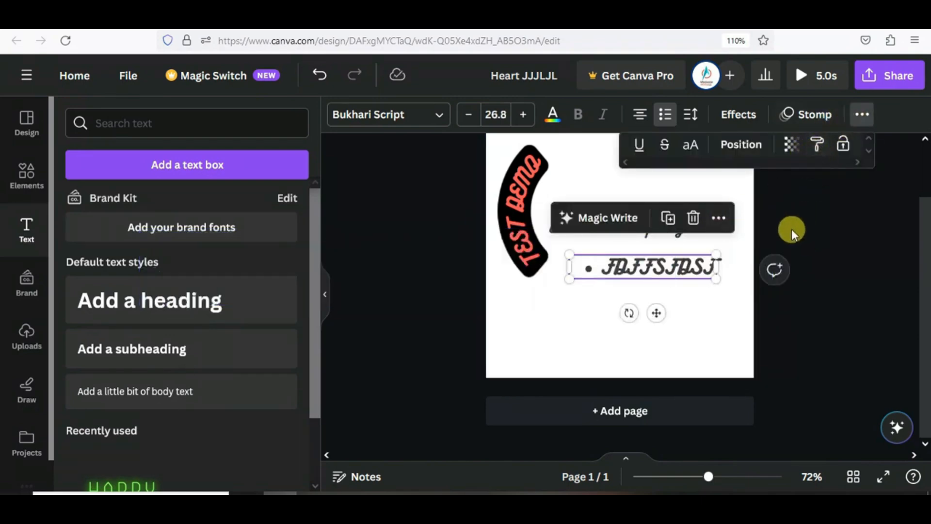
{"action": "mouse_move", "coordinate": [677, 269]}
{"action": "left_mouse_down"}
{"action": "mouse_move", "coordinate": [647, 247]}
{"action": "mouse_move", "coordinate": [671, 250]}
{"action": "mouse_move", "coordinate": [669, 261]}
{"action": "left_mouse_up"}
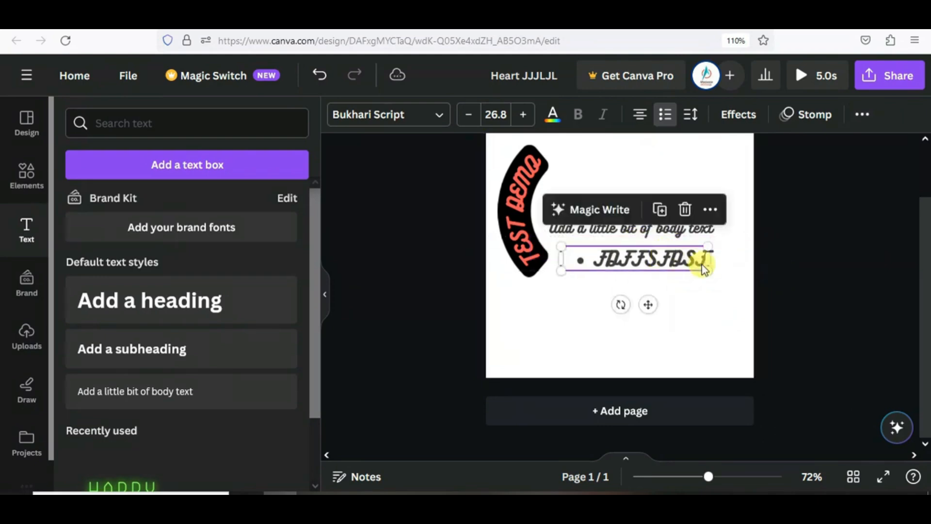
{"action": "left_click", "coordinate": [861, 117]}
{"action": "left_click", "coordinate": [832, 143]}
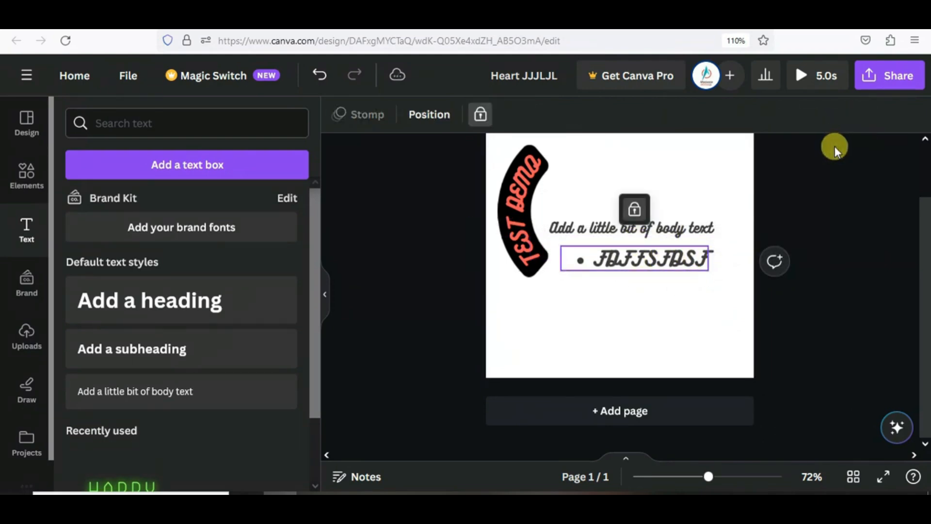
- Move the body text to the page top and the curved TEST DEMO text right
{"action": "left_click_drag", "start_coordinate": [673, 236], "coordinate": [657, 170]}
{"action": "left_click_drag", "start_coordinate": [505, 230], "coordinate": [574, 231]}
{"action": "left_click", "coordinate": [695, 282]}
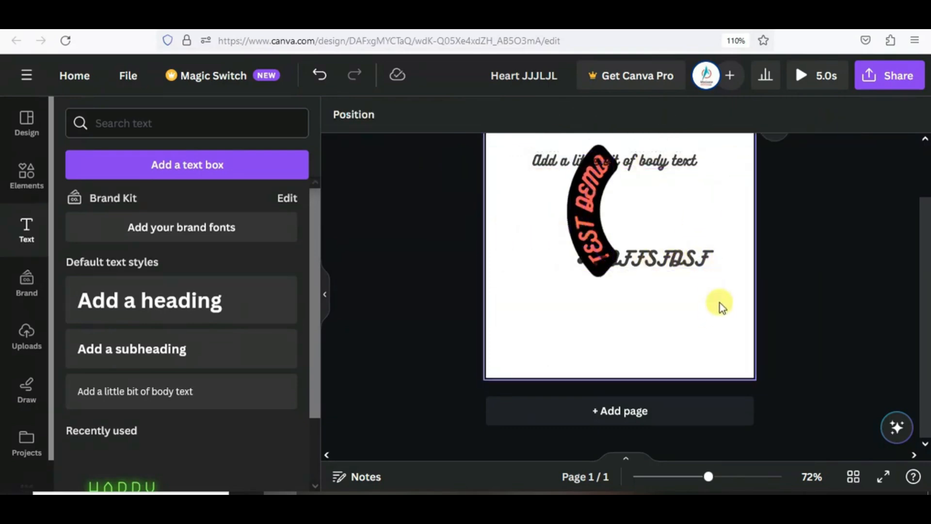
{"action": "left_click_drag", "start_coordinate": [669, 258], "coordinate": [710, 280]}
{"action": "left_click", "coordinate": [672, 263]}
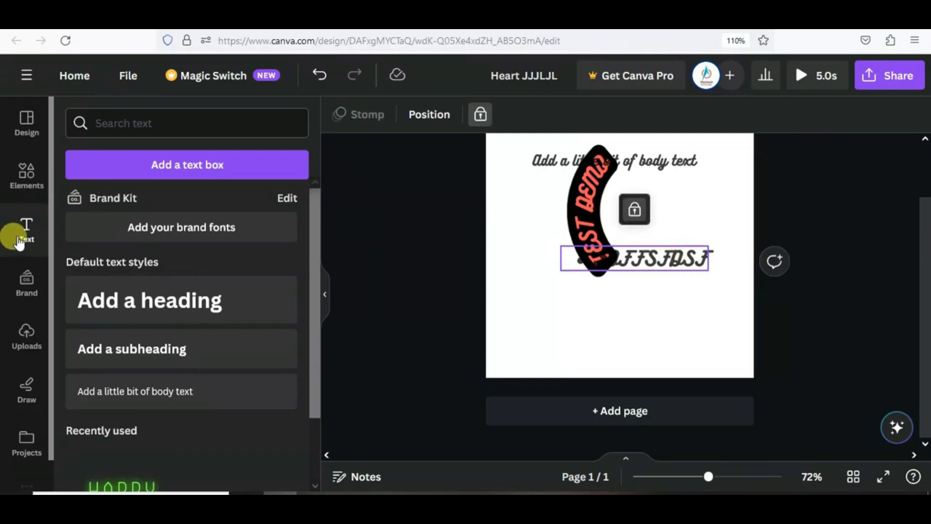
{"action": "scroll", "coordinate": [201, 359], "scroll_direction": "down", "scroll_amount": 5}
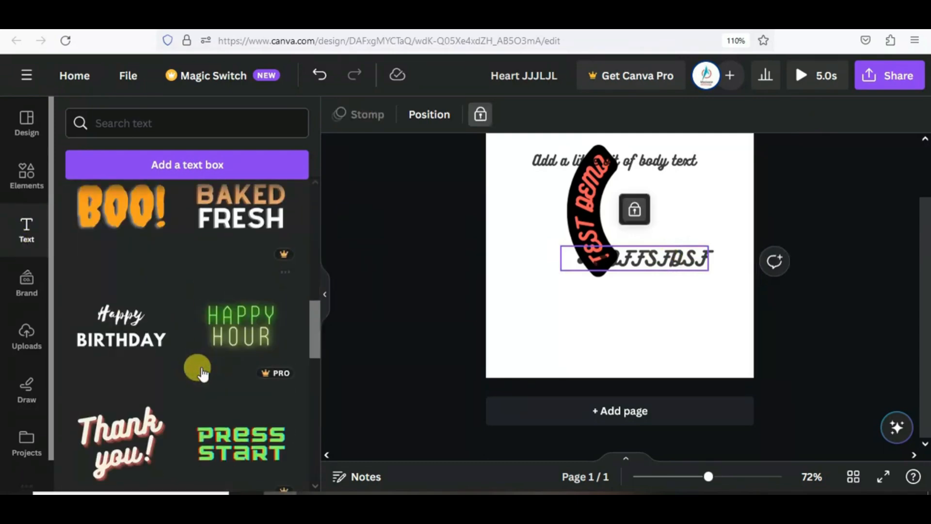
{"action": "scroll", "coordinate": [201, 372], "scroll_direction": "down", "scroll_amount": 14}
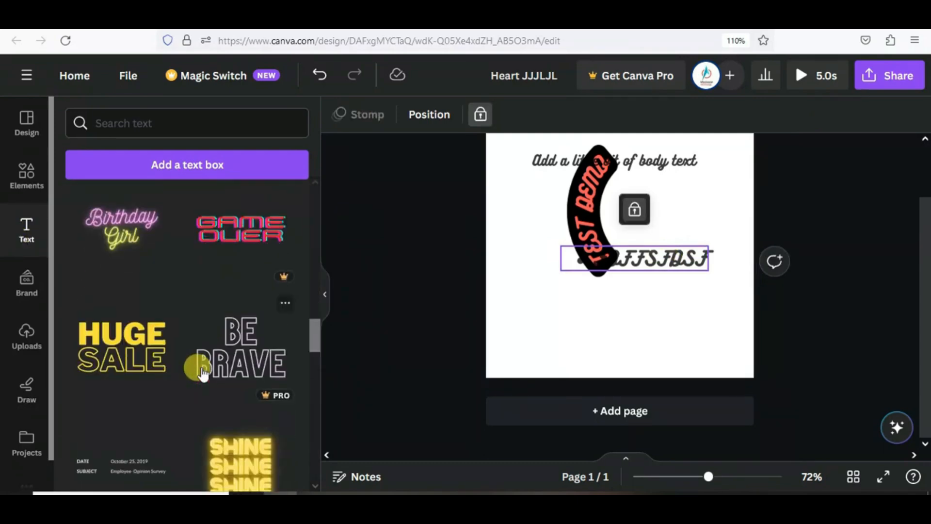
{"action": "scroll", "coordinate": [199, 371], "scroll_direction": "up", "scroll_amount": 18}
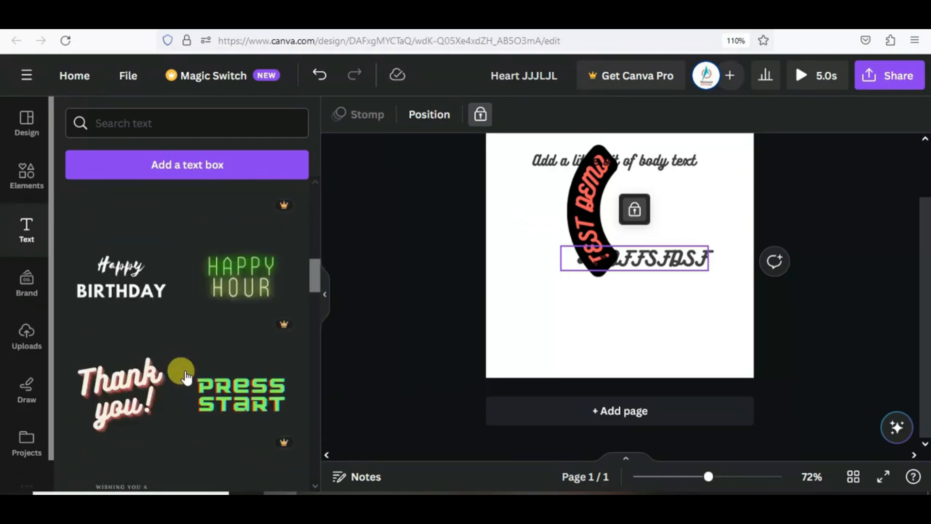
{"action": "scroll", "coordinate": [185, 370], "scroll_direction": "up", "scroll_amount": 2}
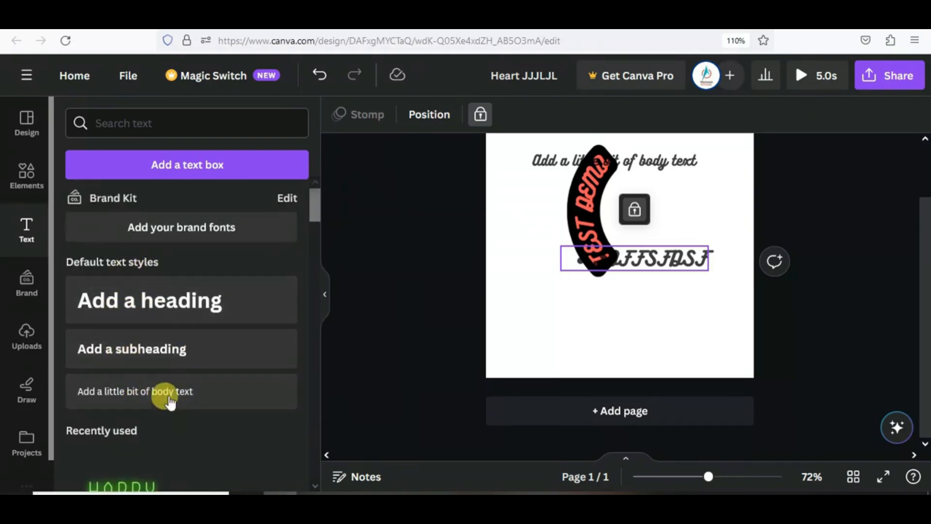
{"action": "left_click", "coordinate": [207, 232]}
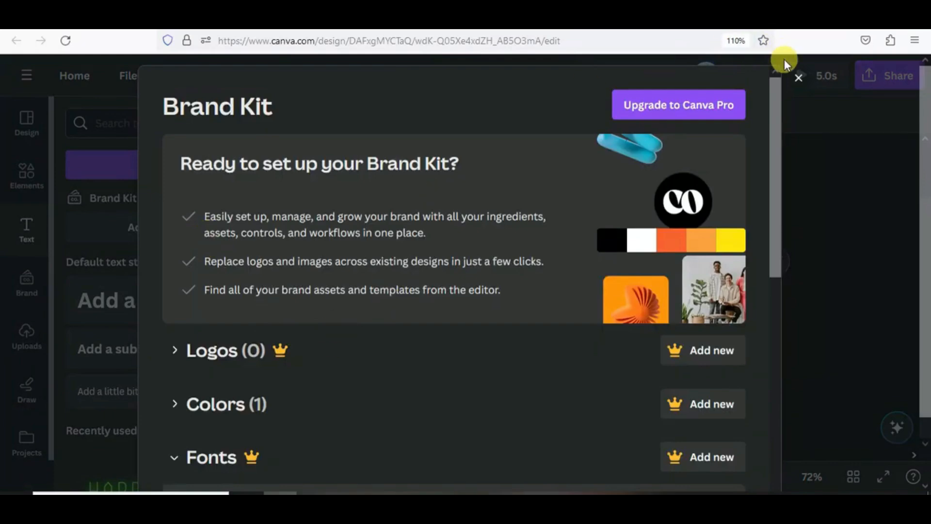
{"action": "left_click", "coordinate": [798, 78]}
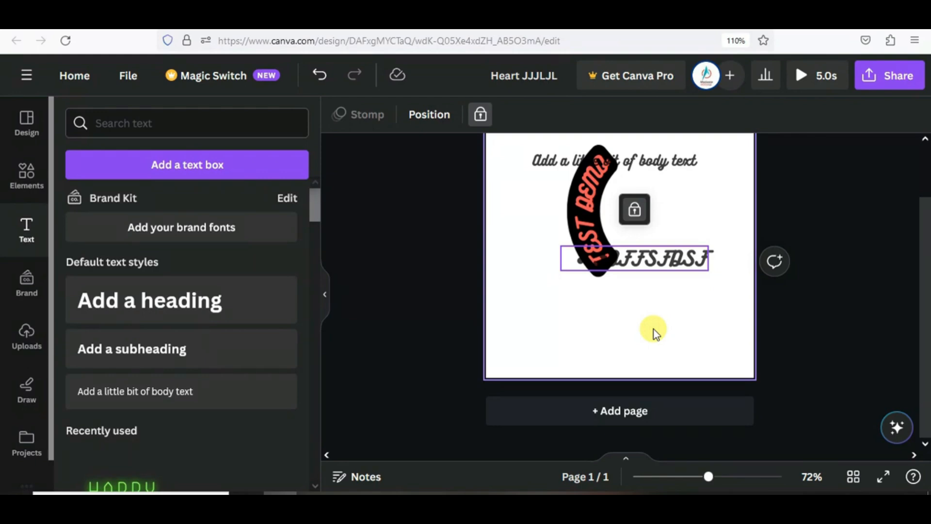
{"action": "scroll", "coordinate": [731, 277], "scroll_direction": "up", "scroll_amount": 2}
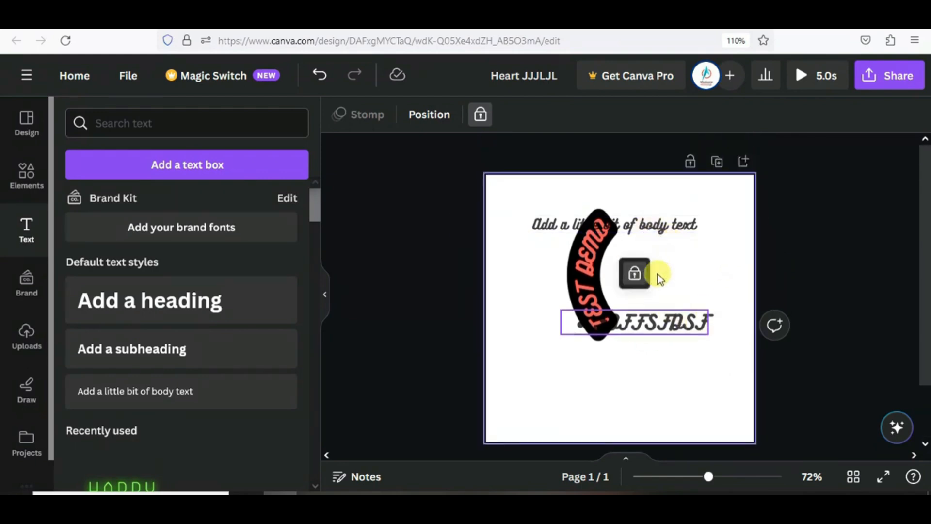
{"action": "left_click", "coordinate": [665, 223]}
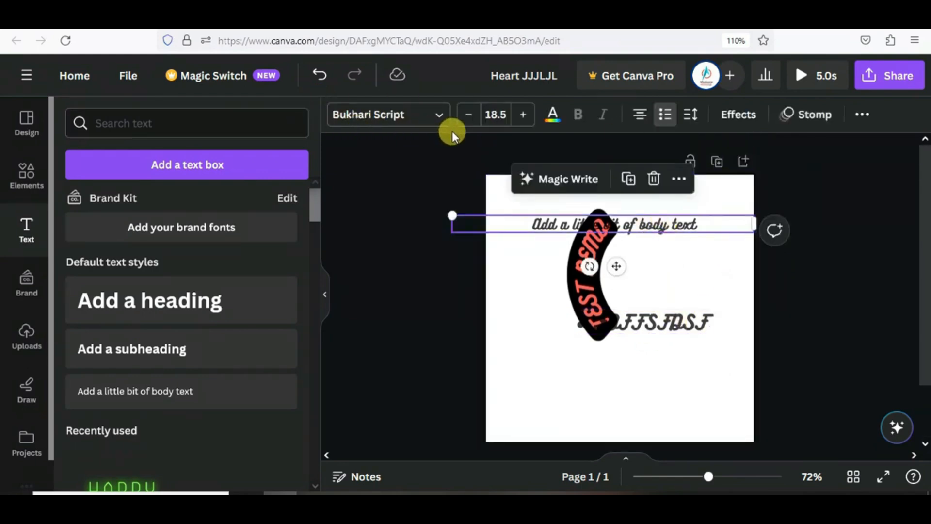